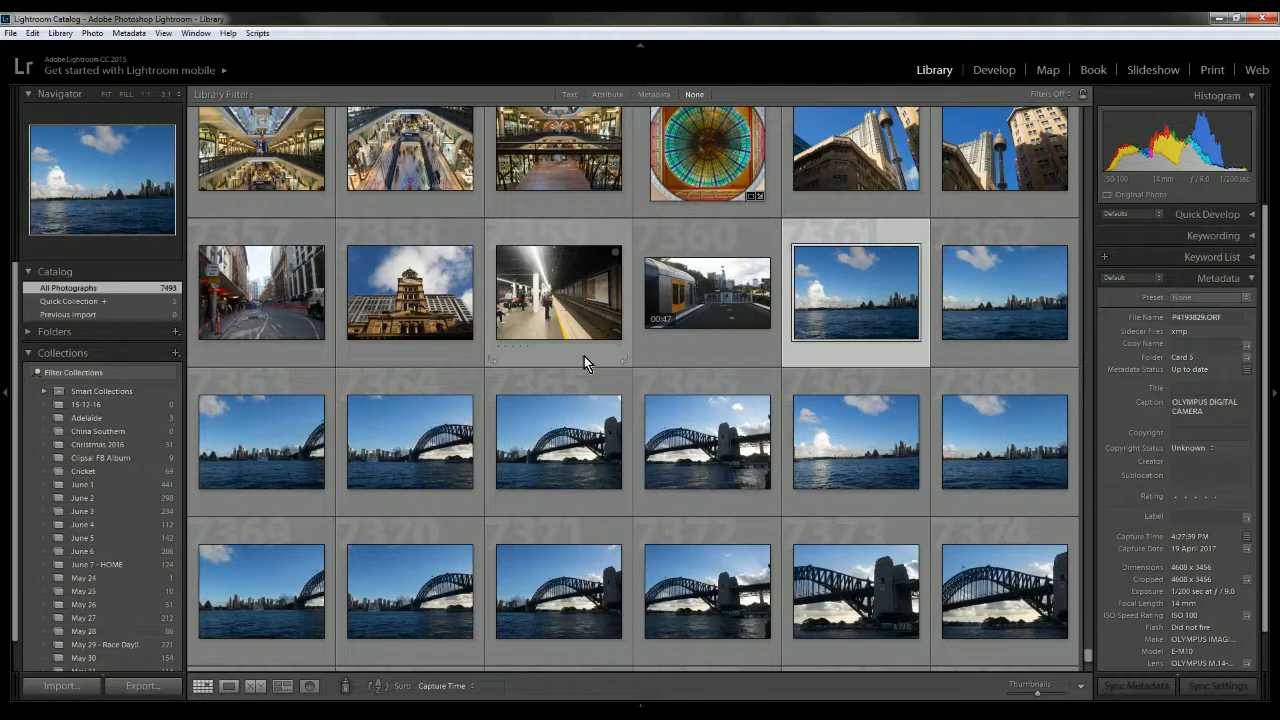
# - View the harbour photo P4193829.ORF enlarged and flick back and forth through the overlapping shots of the bridge sequence
pyautogui.doubleClick(844, 278)
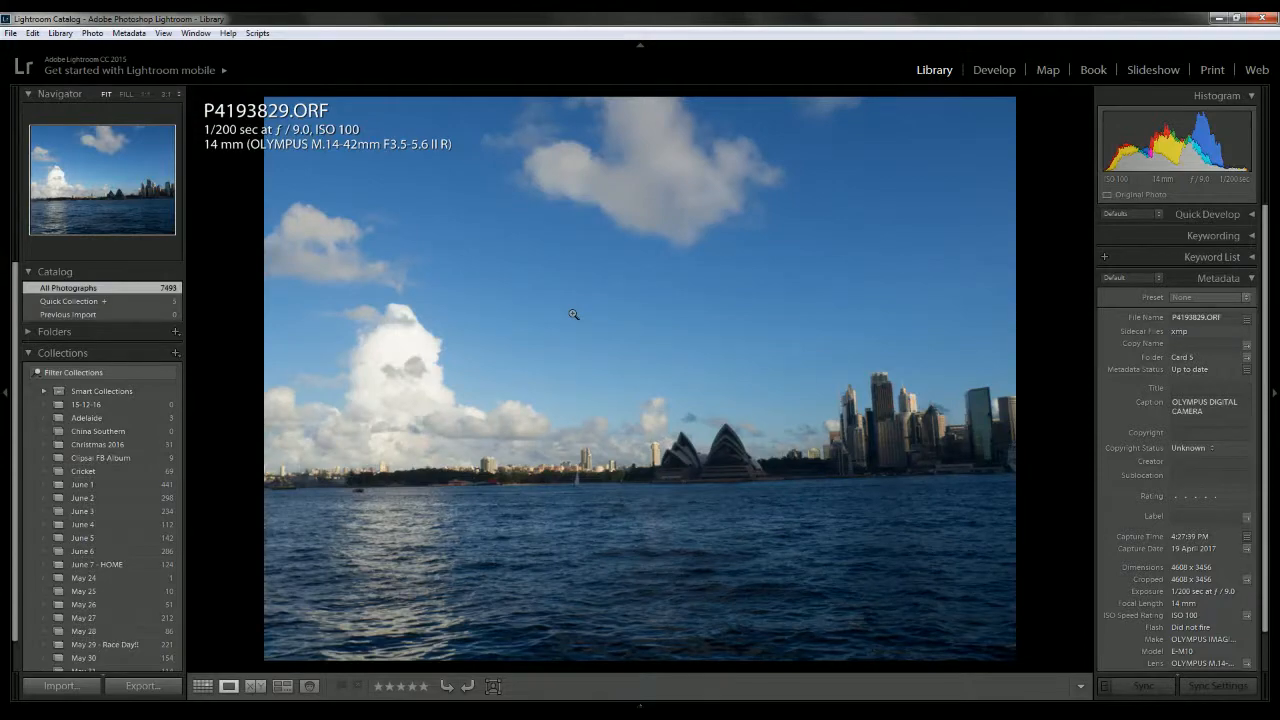
pyautogui.press('Right')
pyautogui.press('Right')
pyautogui.press('Right')
pyautogui.press('Right')
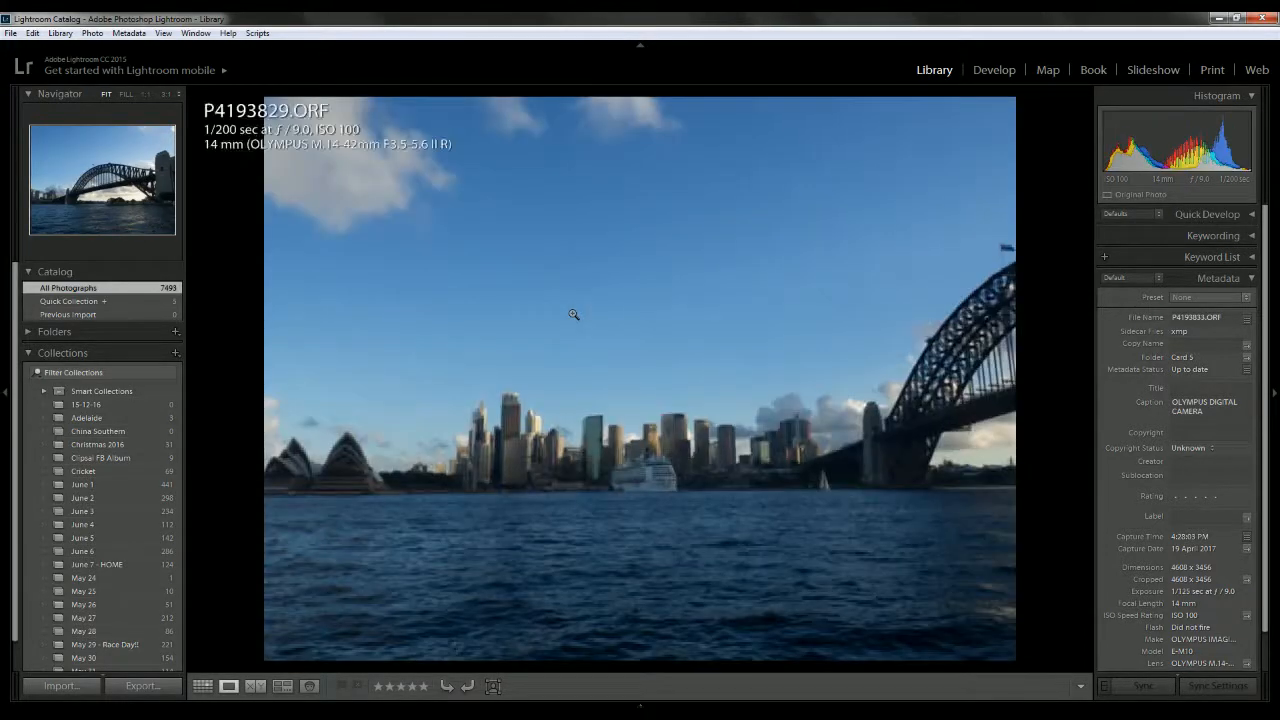
pyautogui.press('Right')
pyautogui.press('Right')
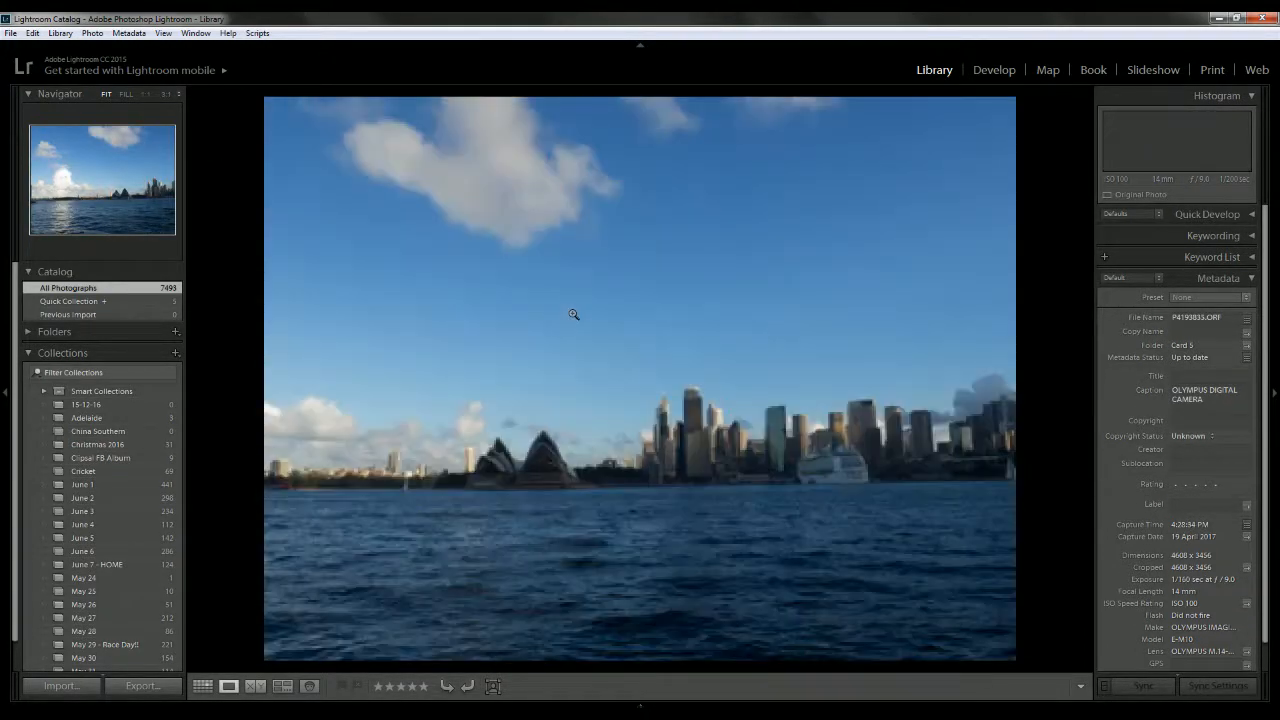
pyautogui.press('Left')
pyautogui.press('Left')
pyautogui.press('Left')
pyautogui.press('Left')
pyautogui.press('Left')
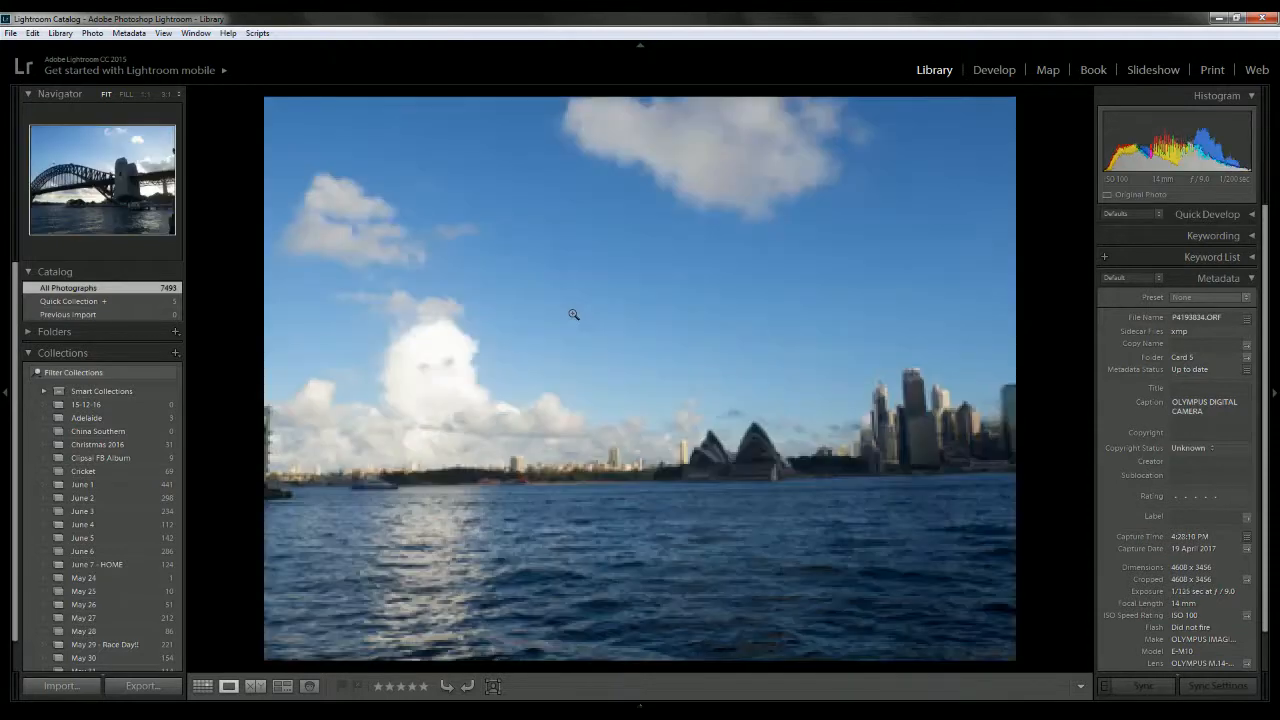
pyautogui.press('Right')
pyautogui.press('Left')
pyautogui.press('Left')
pyautogui.press('Left')
pyautogui.press('Left')
pyautogui.press('Left')
pyautogui.press('Left')
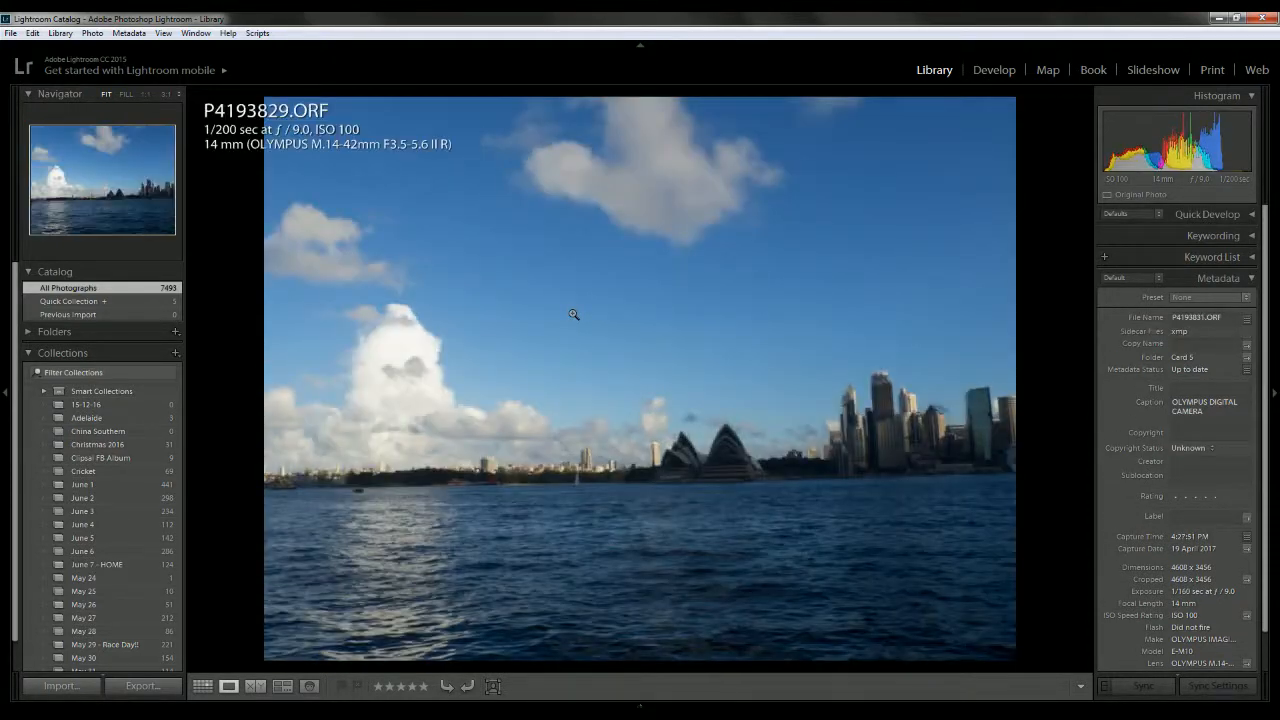
pyautogui.press('Left')
pyautogui.press('Right')
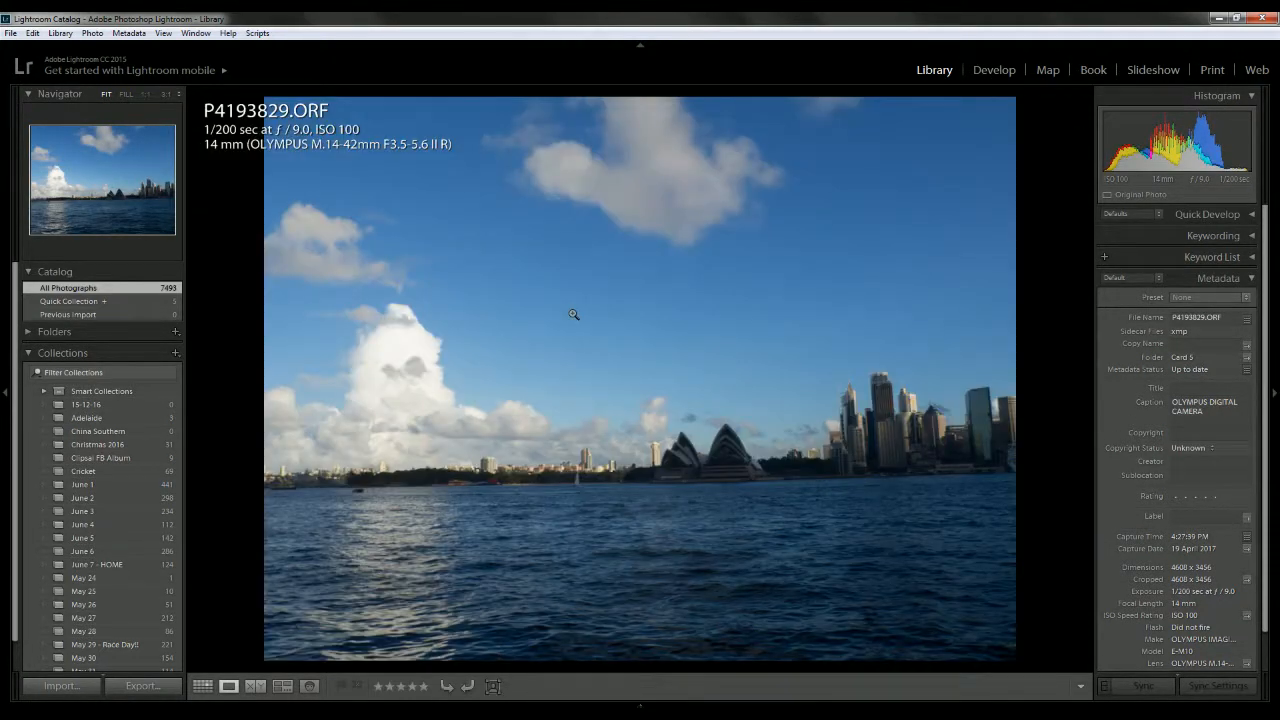
pyautogui.press('Right')
pyautogui.press('Right')
pyautogui.press('Right')
pyautogui.press('Right')
pyautogui.press('Right')
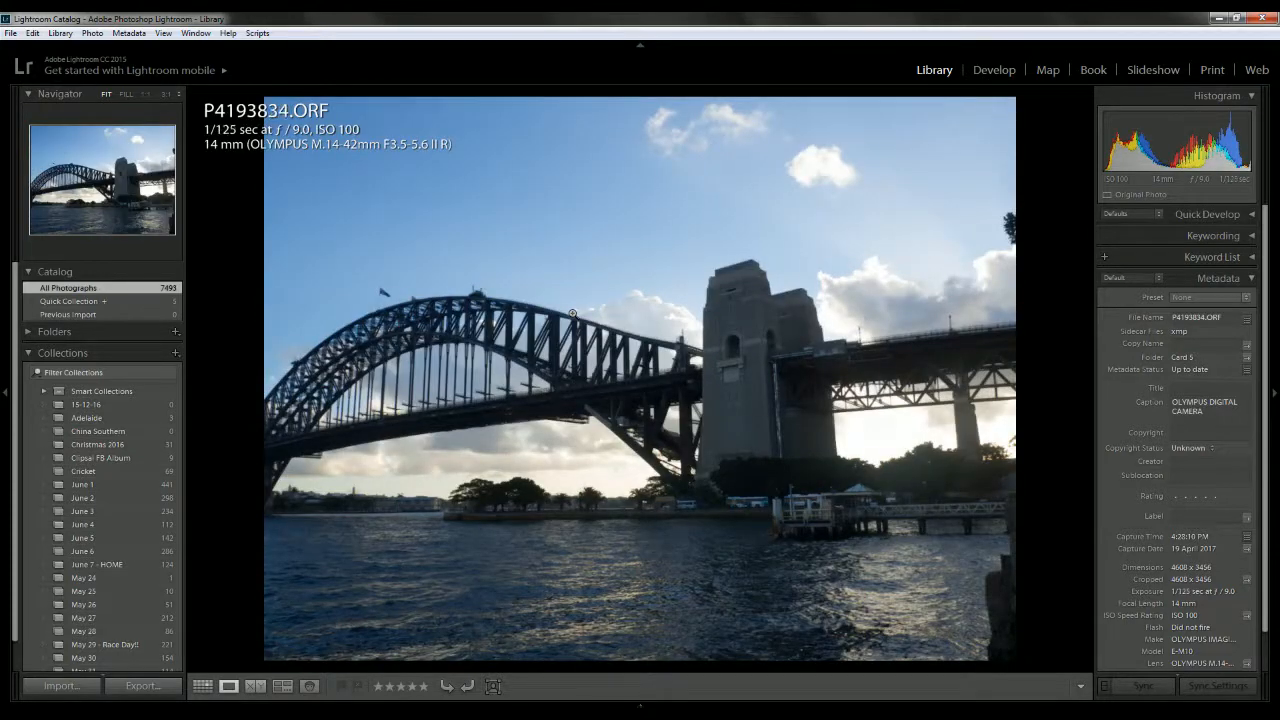
pyautogui.press('Left')
pyautogui.press('Left')
pyautogui.press('Left')
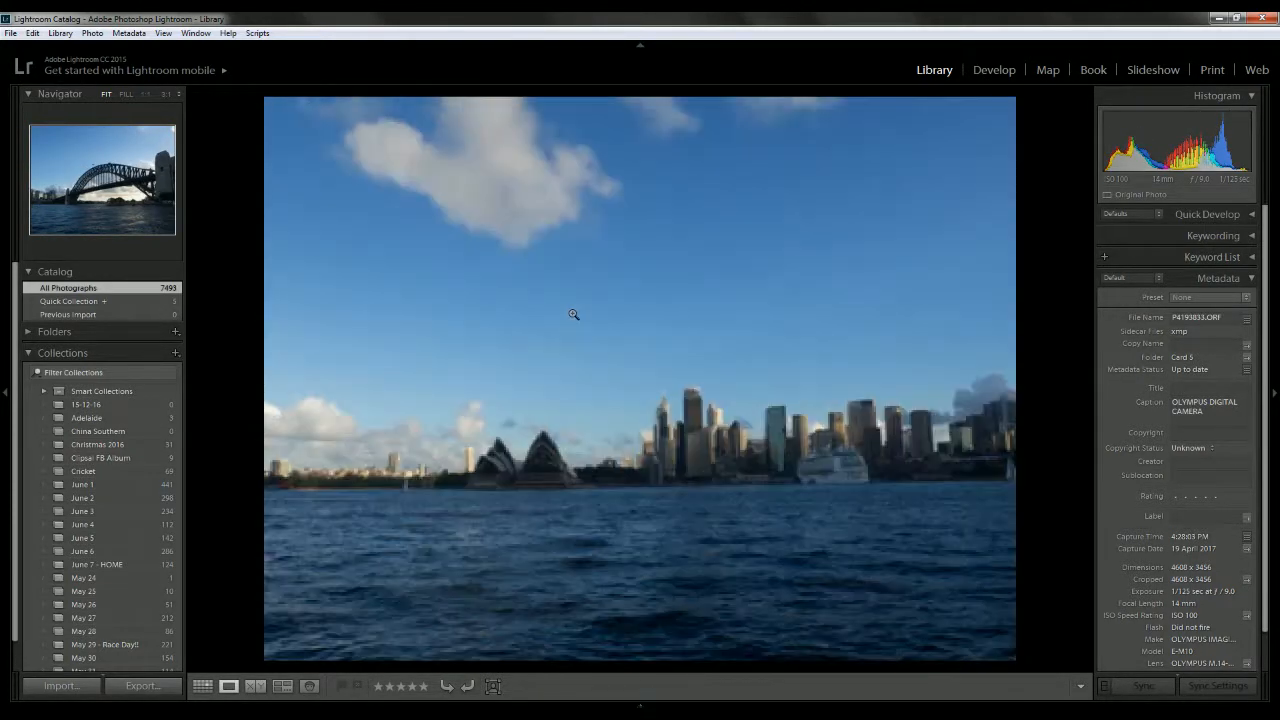
pyautogui.press('Left')
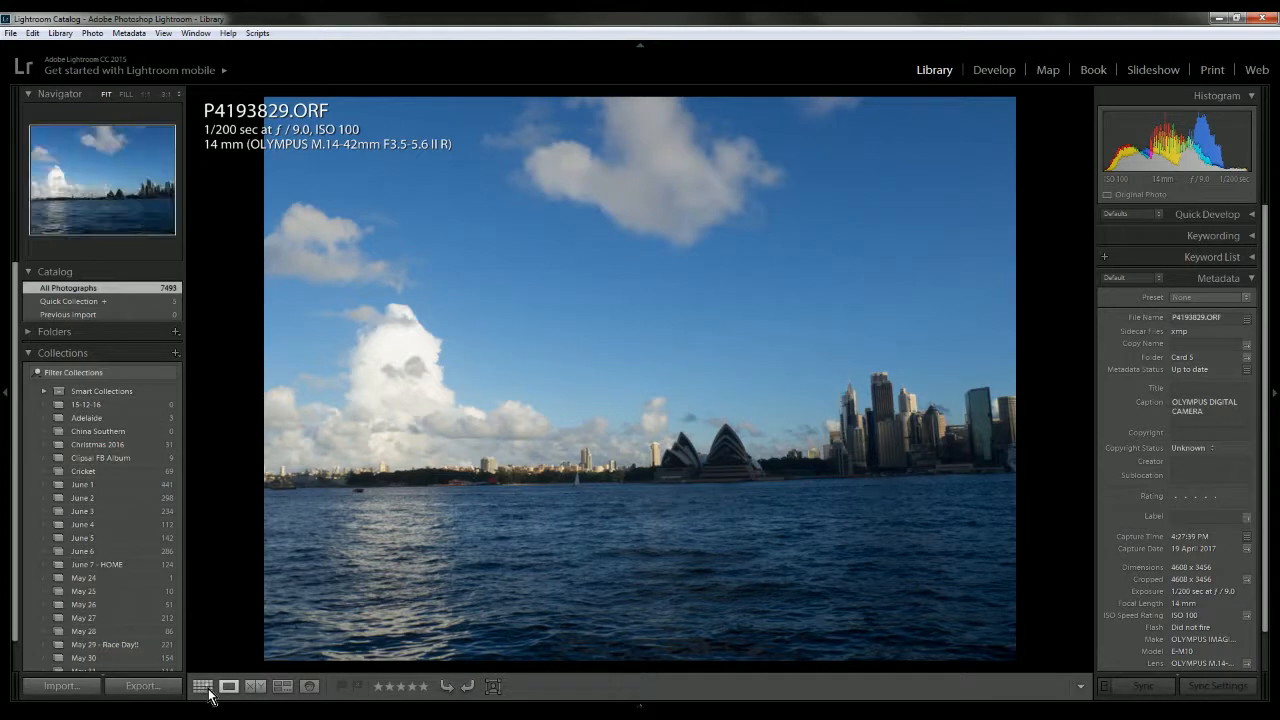
# - Select the six harbour photos from P4193829.ORF through P4193834.ORF in the grid and start a panorama Photo Merge with them
pyautogui.click(203, 687)
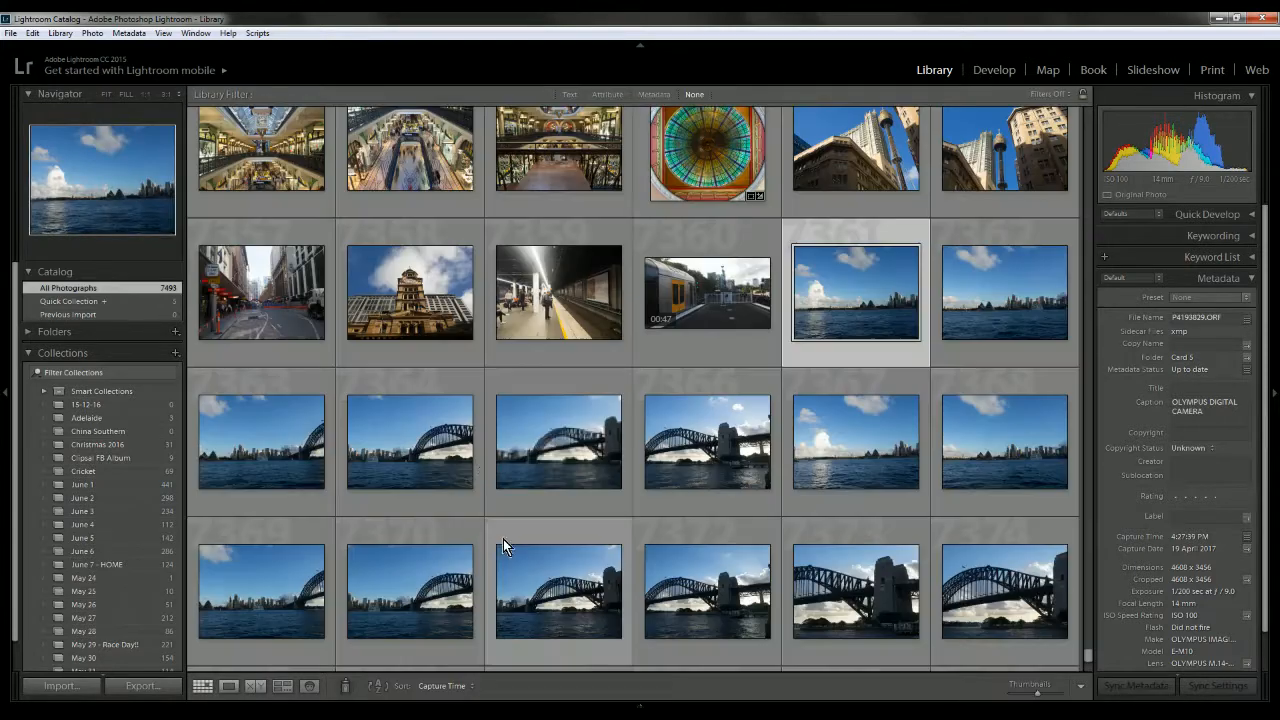
pyautogui.keyDown('shift'); pyautogui.click(706, 455); pyautogui.keyUp('shift')
pyautogui.rightClick(706, 455)
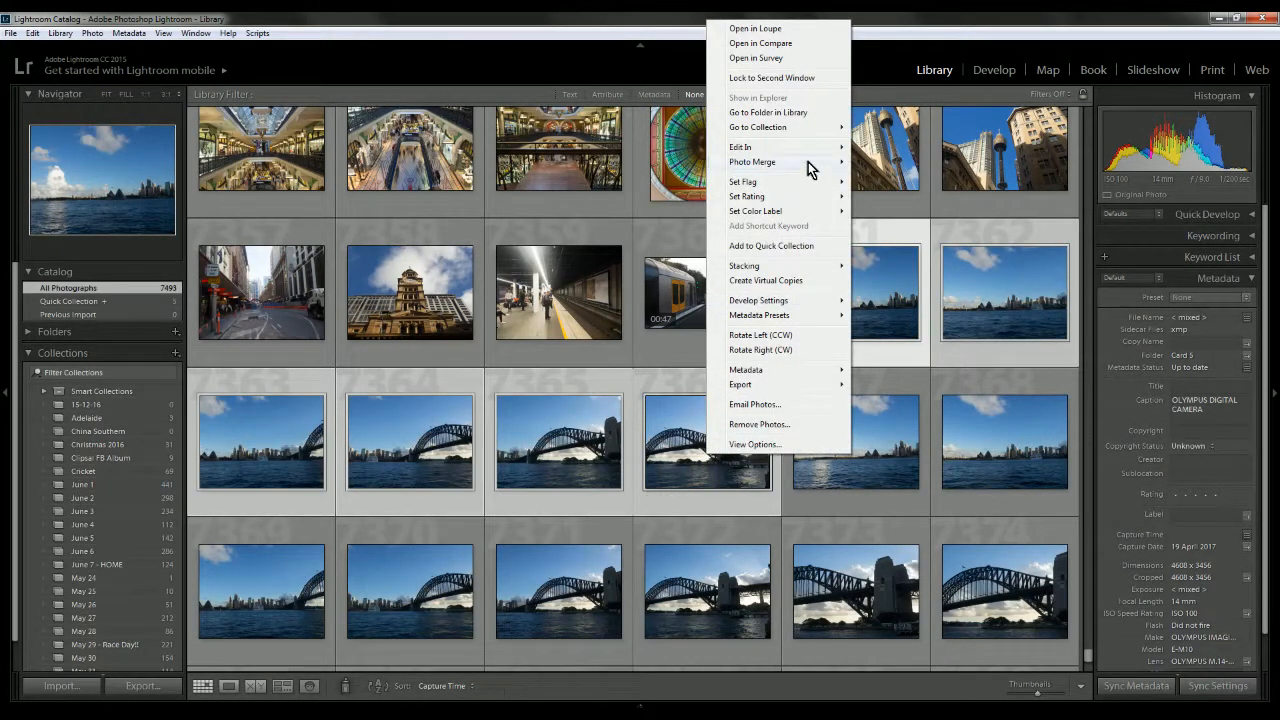
pyautogui.moveTo(812, 168)
pyautogui.click(877, 179)
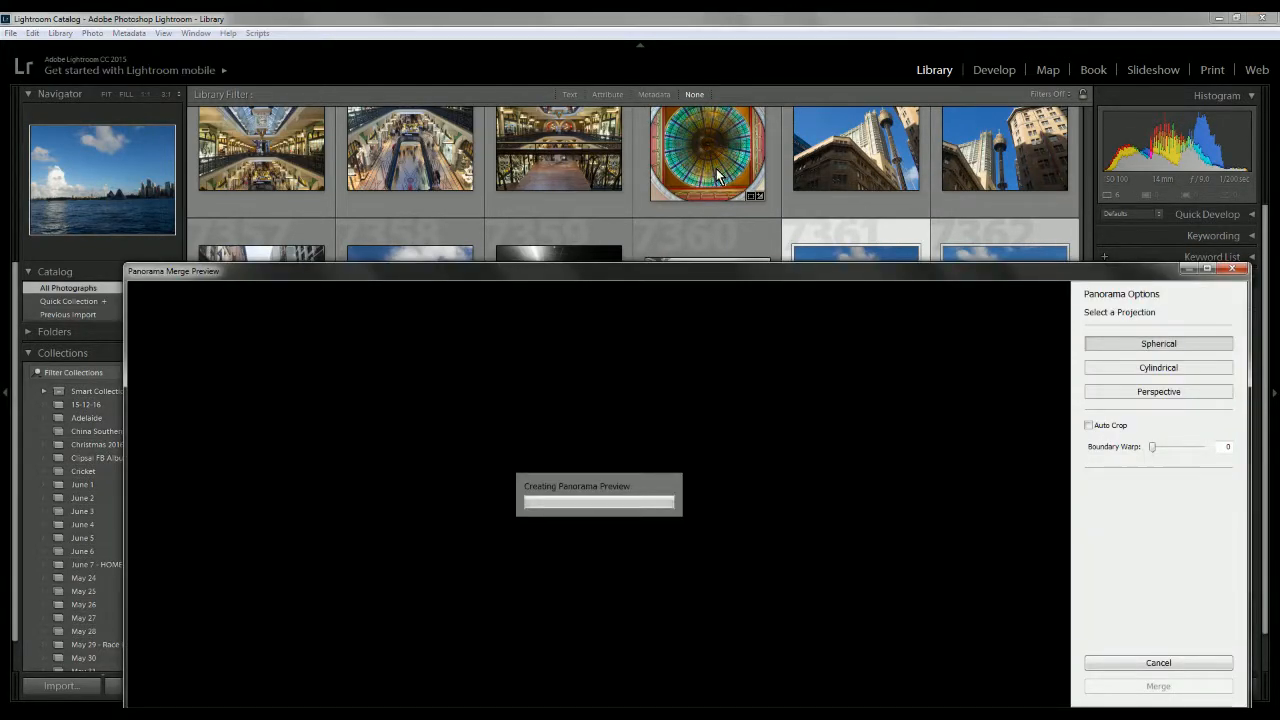
pyautogui.moveTo(695, 270); pyautogui.dragTo(677, 98)
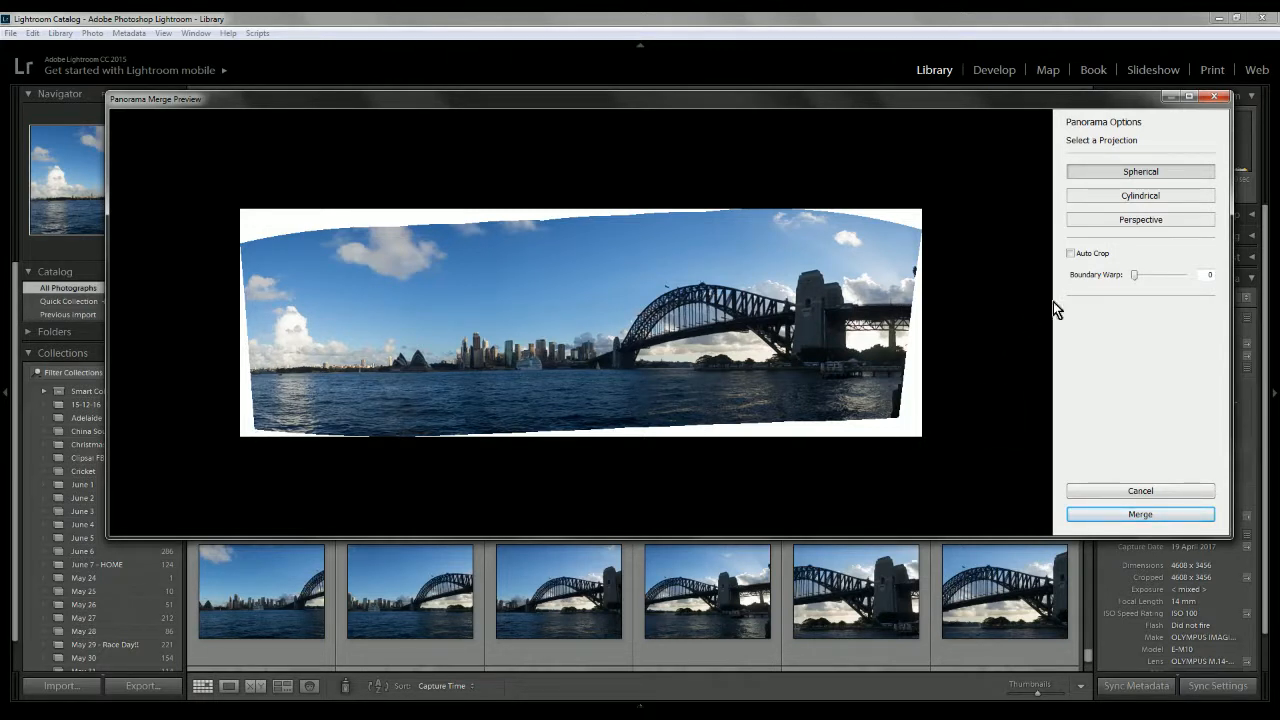
# - Preview the panorama with the Perspective and Cylindrical projections, try Auto Crop, and return to Spherical with Auto Crop off
pyautogui.click(1122, 222)
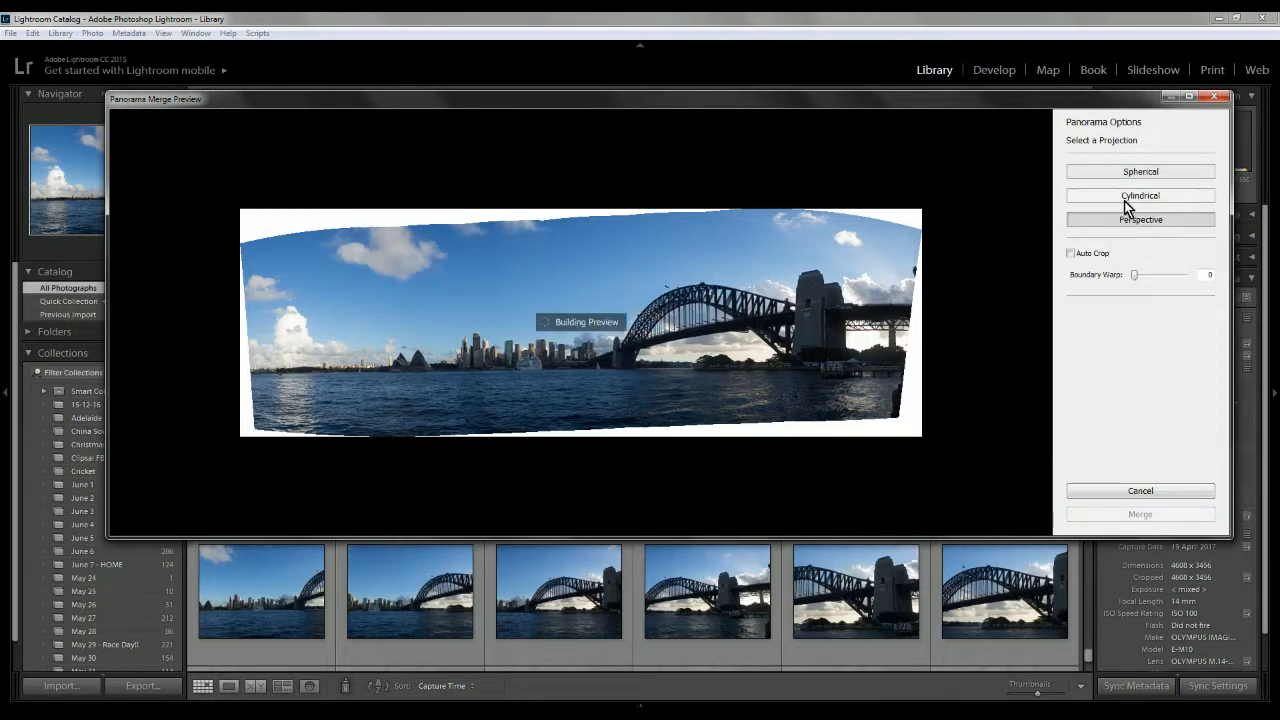
pyautogui.click(1126, 196)
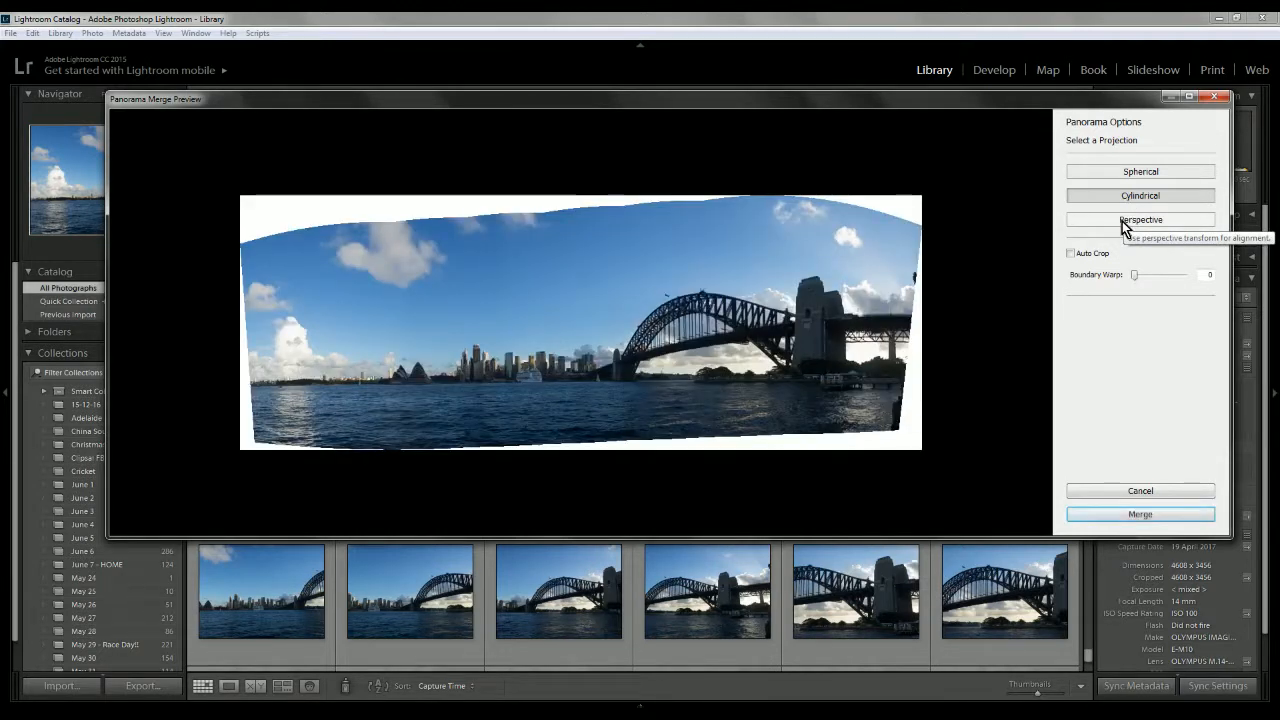
pyautogui.click(1123, 224)
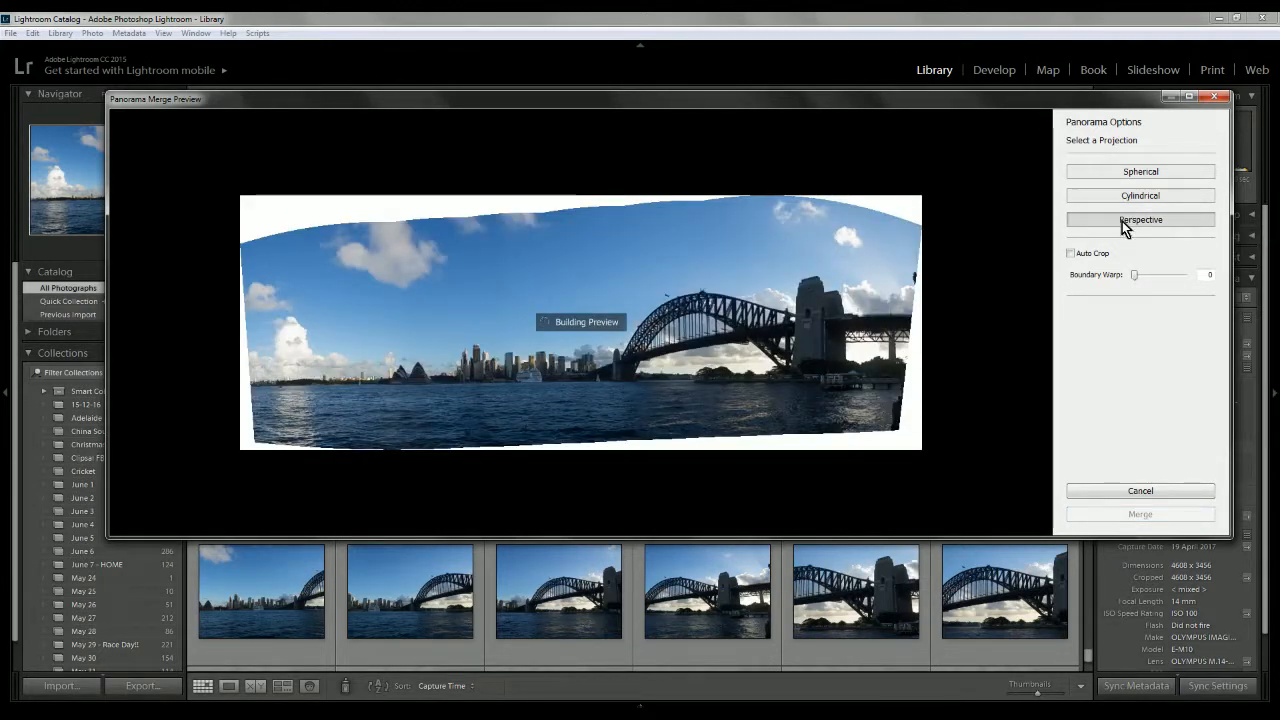
pyautogui.click(1094, 256)
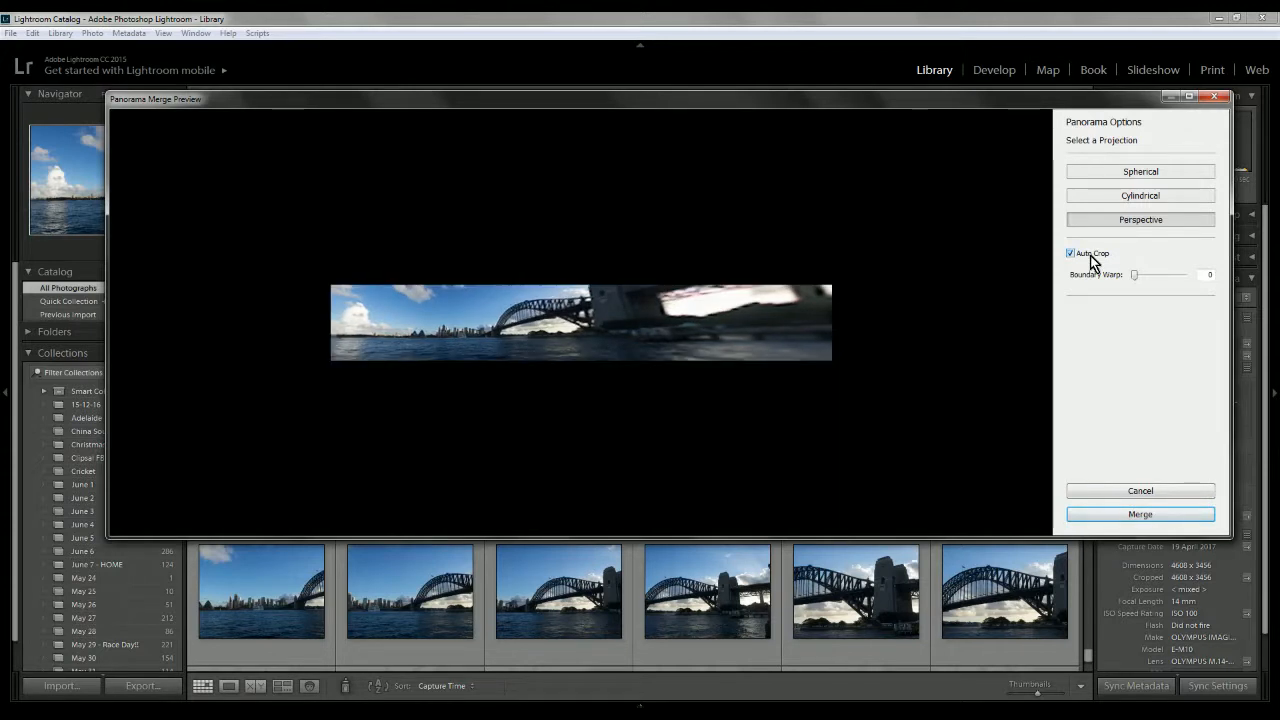
pyautogui.click(1098, 254)
pyautogui.click(1124, 205)
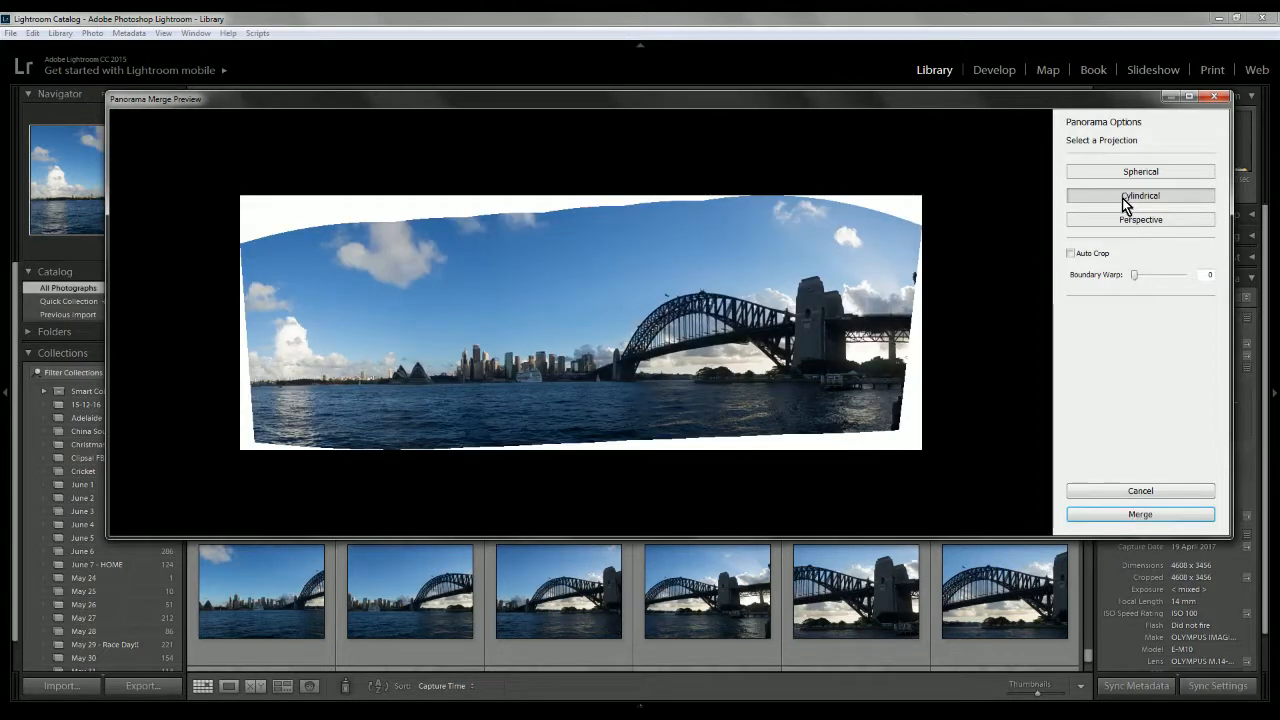
pyautogui.click(1127, 174)
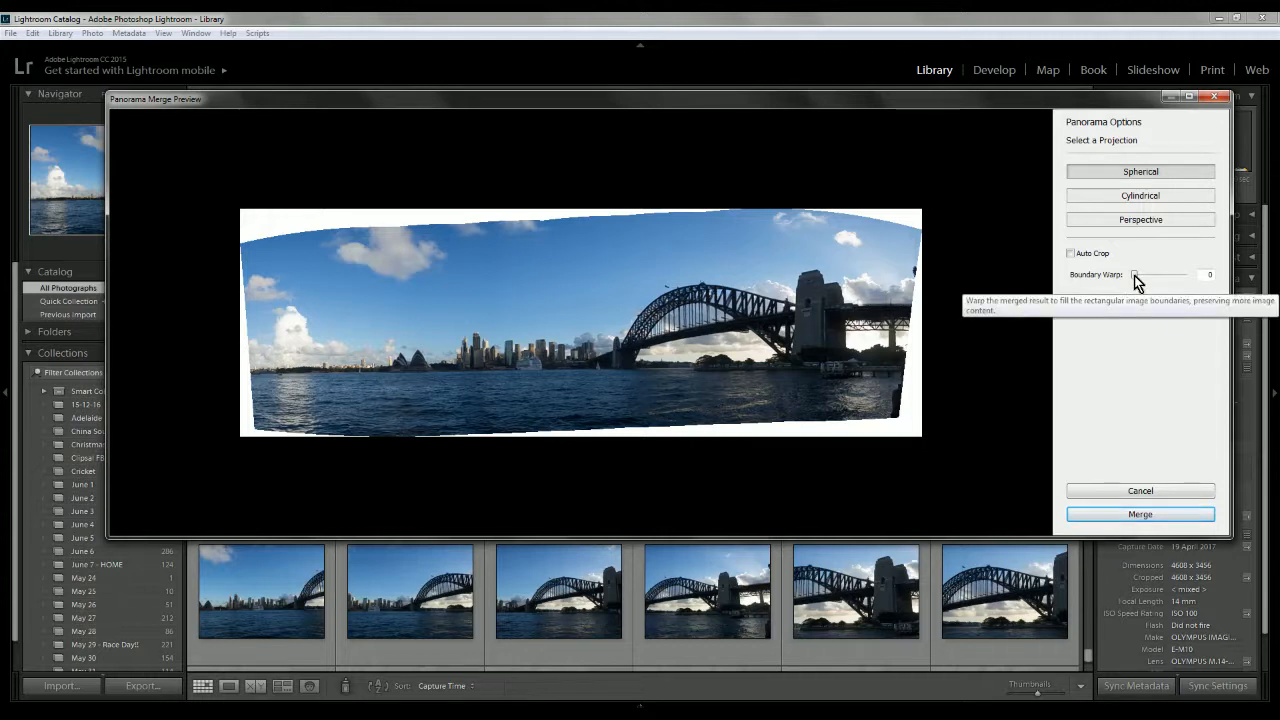
# - Set the panorama's Boundary Warp to 50 and merge the photos
pyautogui.moveTo(1136, 281); pyautogui.dragTo(1167, 281)
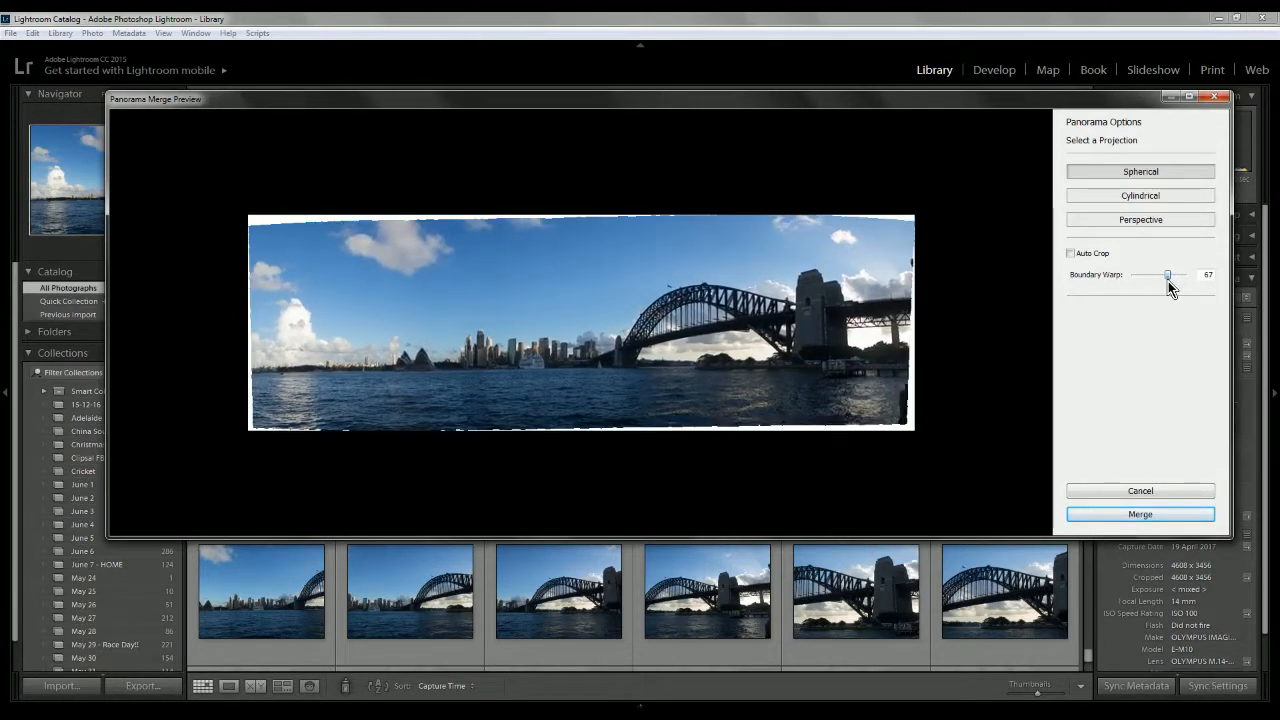
pyautogui.click(1208, 275)
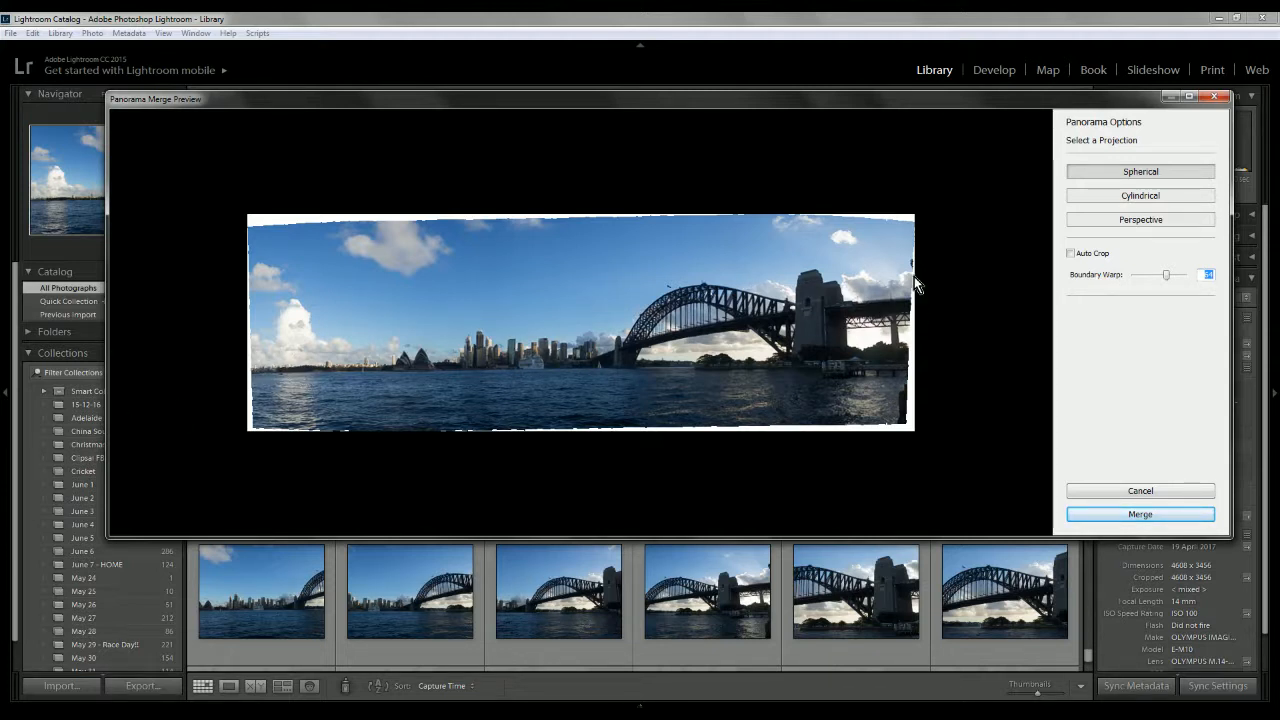
pyautogui.write('50')
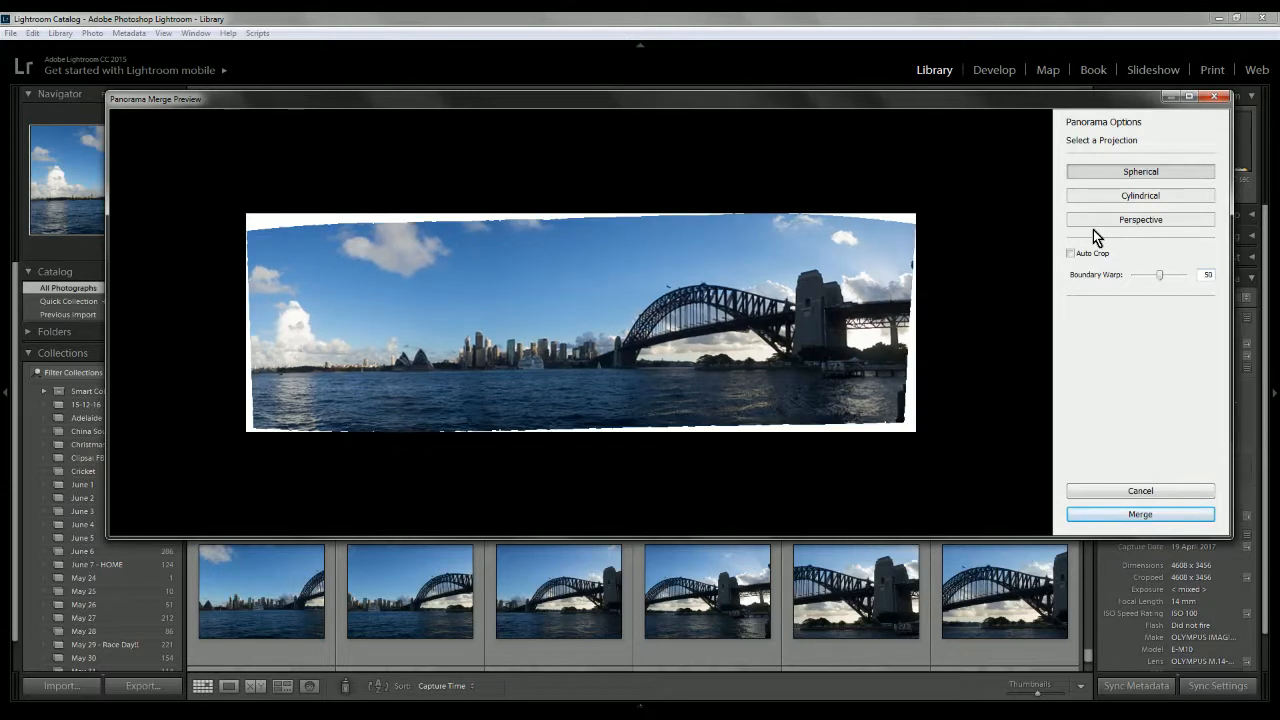
pyautogui.click(1123, 515)
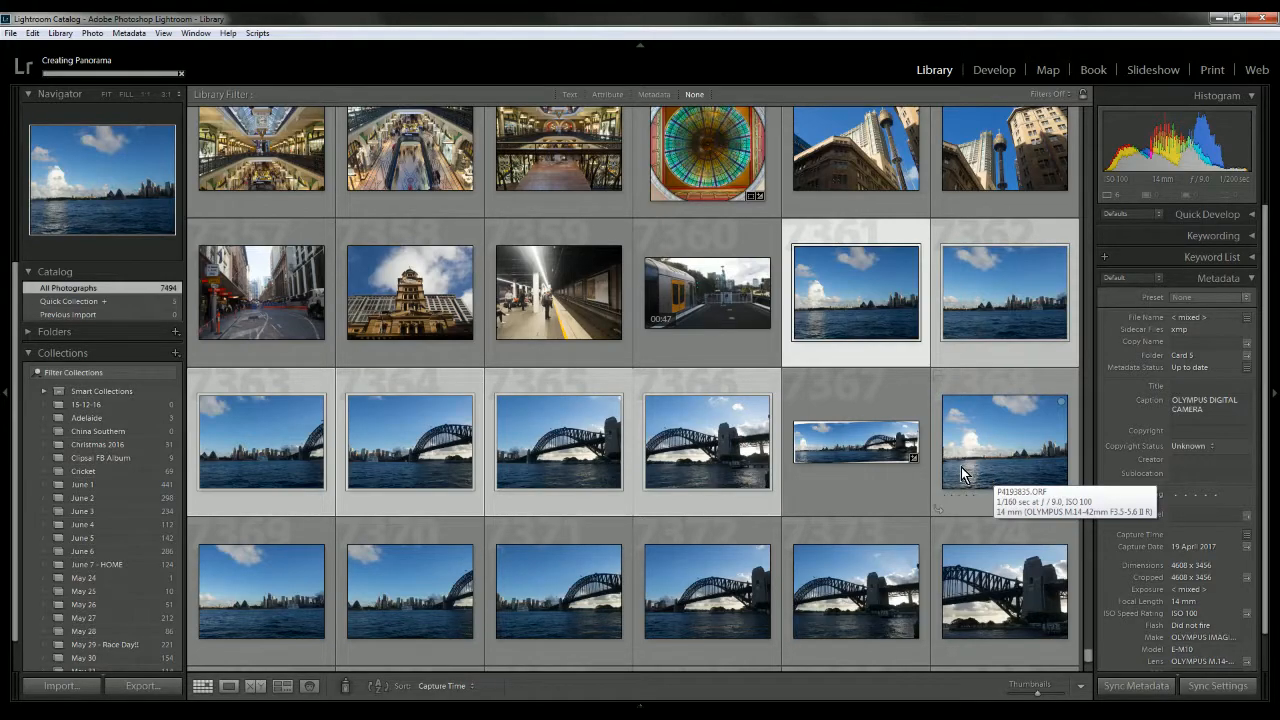
# - Search back through the catalog for the finished skyline panorama P4170059-Pano.dng and view it enlarged
pyautogui.scroll(15, 720, 349)
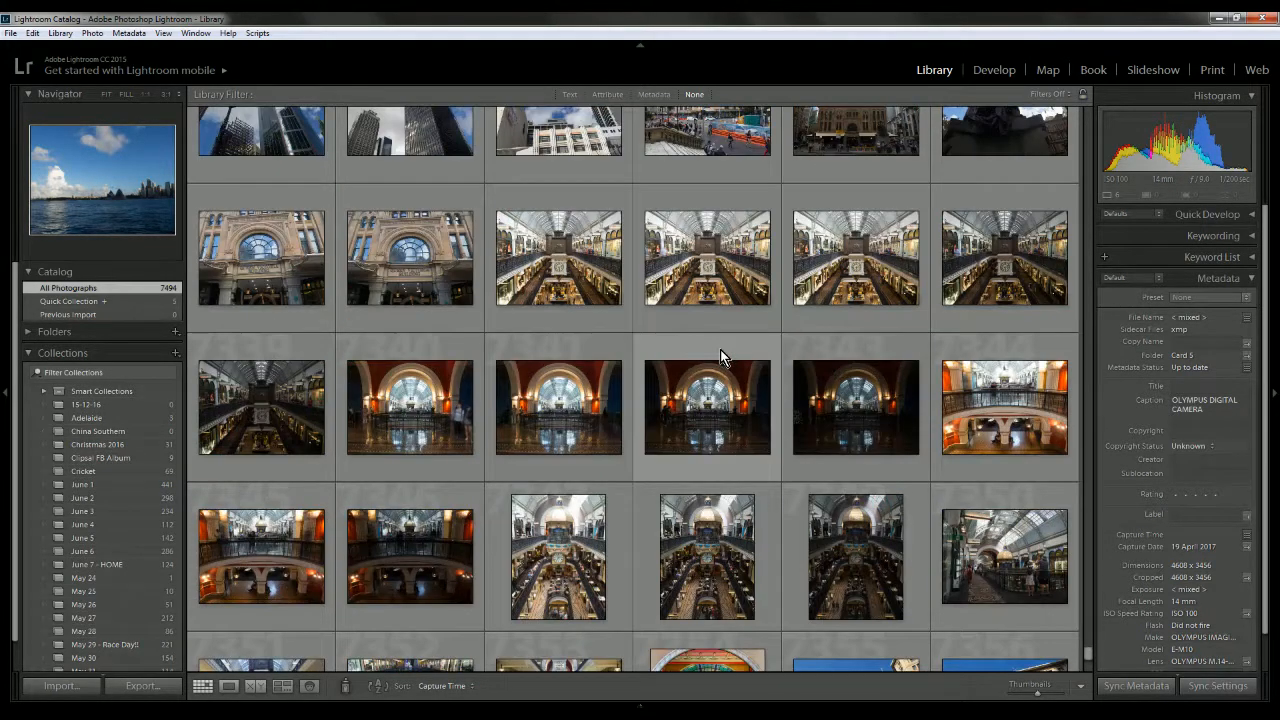
pyautogui.scroll(15, 720, 349)
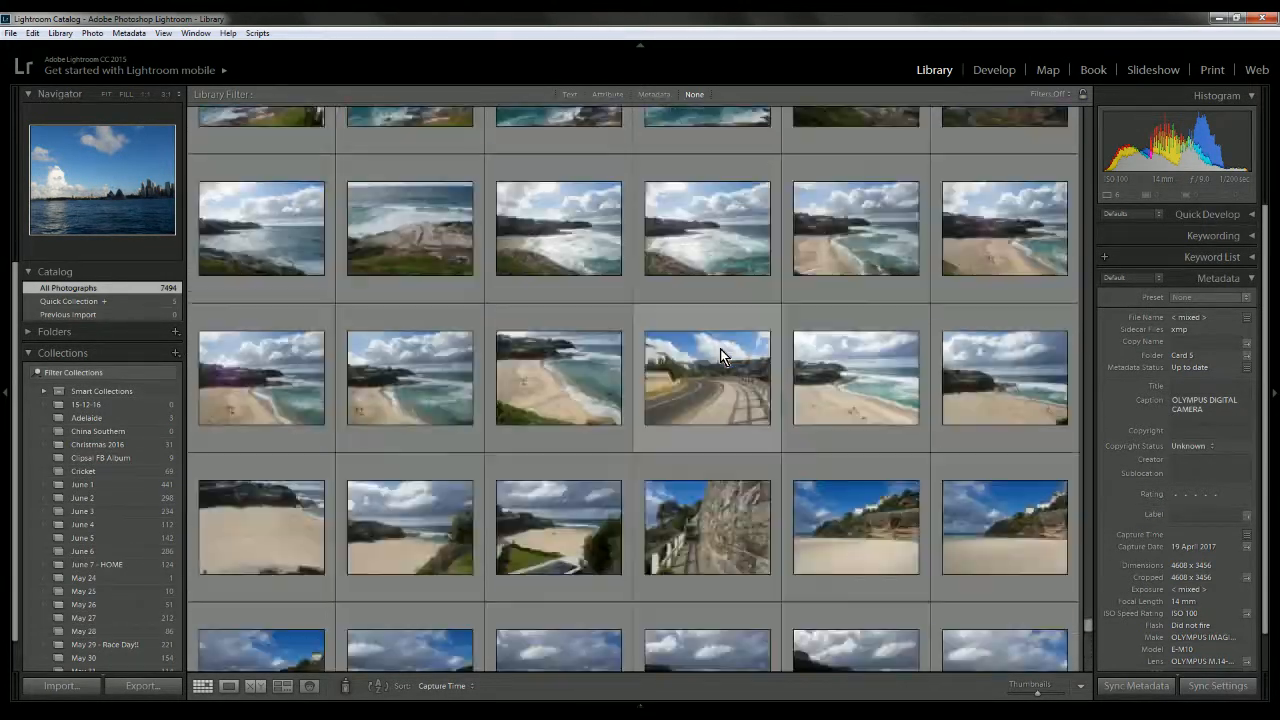
pyautogui.scroll(15, 720, 349)
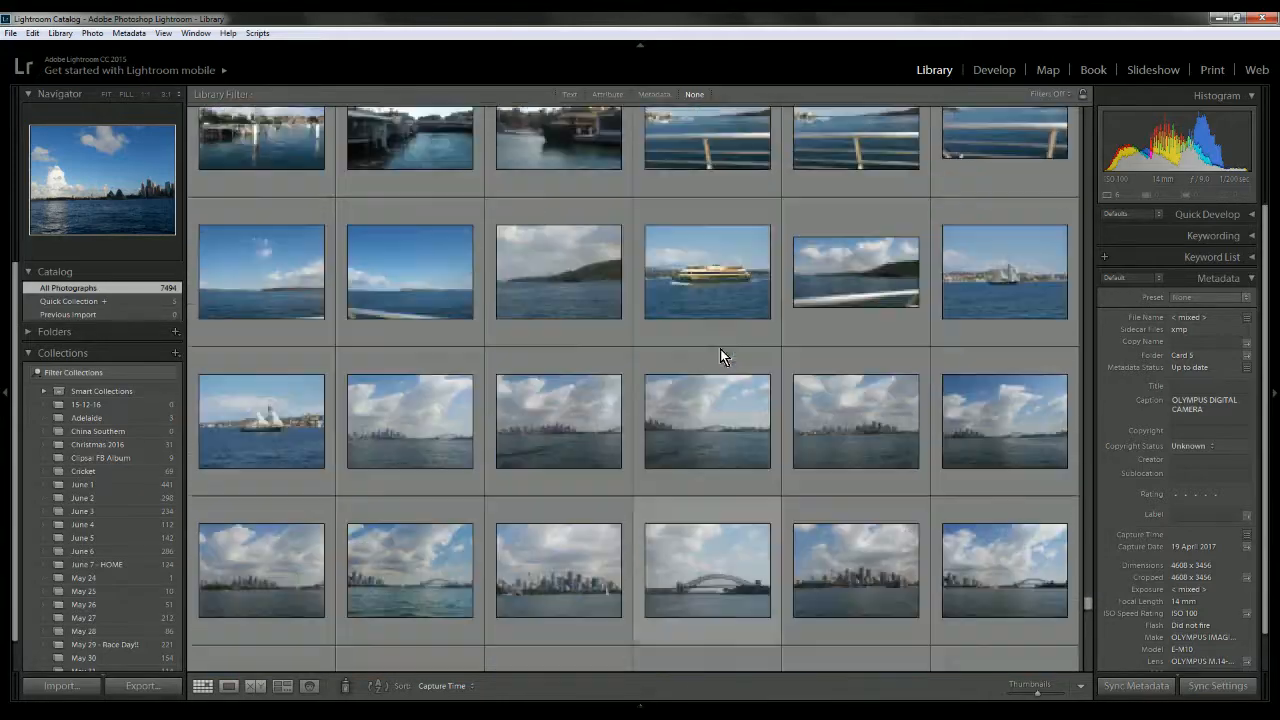
pyautogui.scroll(15, 720, 349)
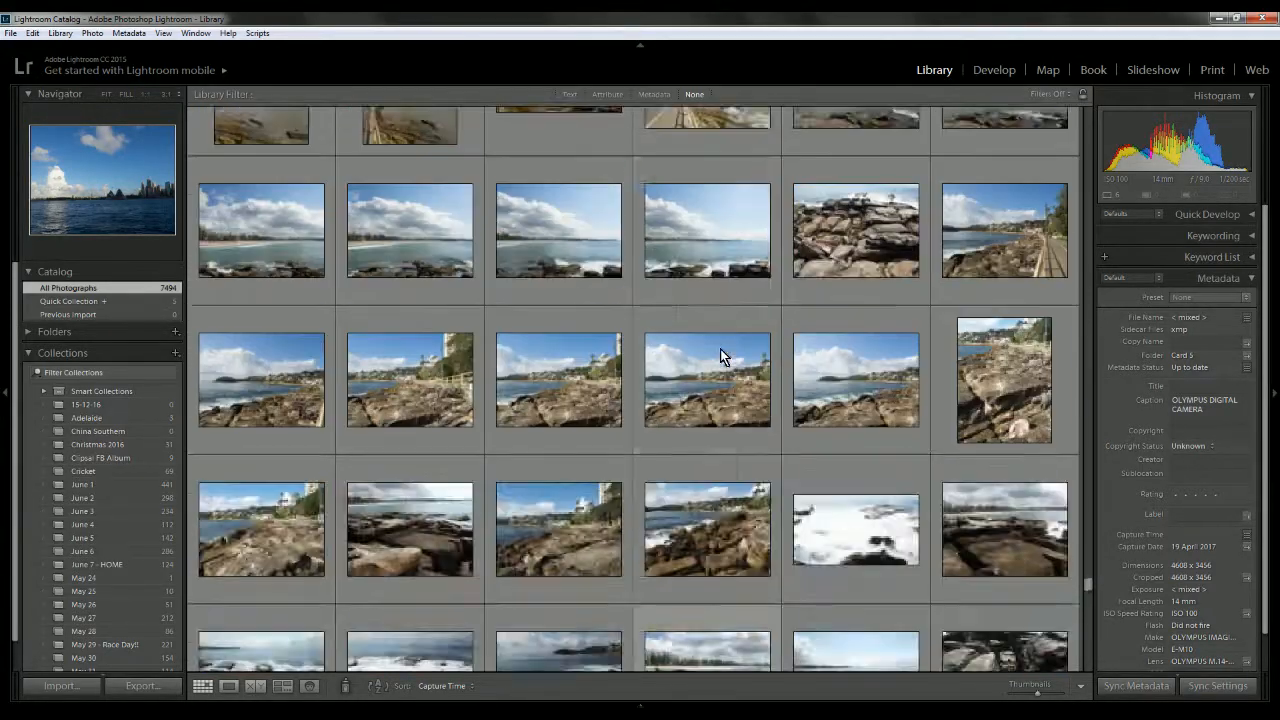
pyautogui.scroll(15, 720, 349)
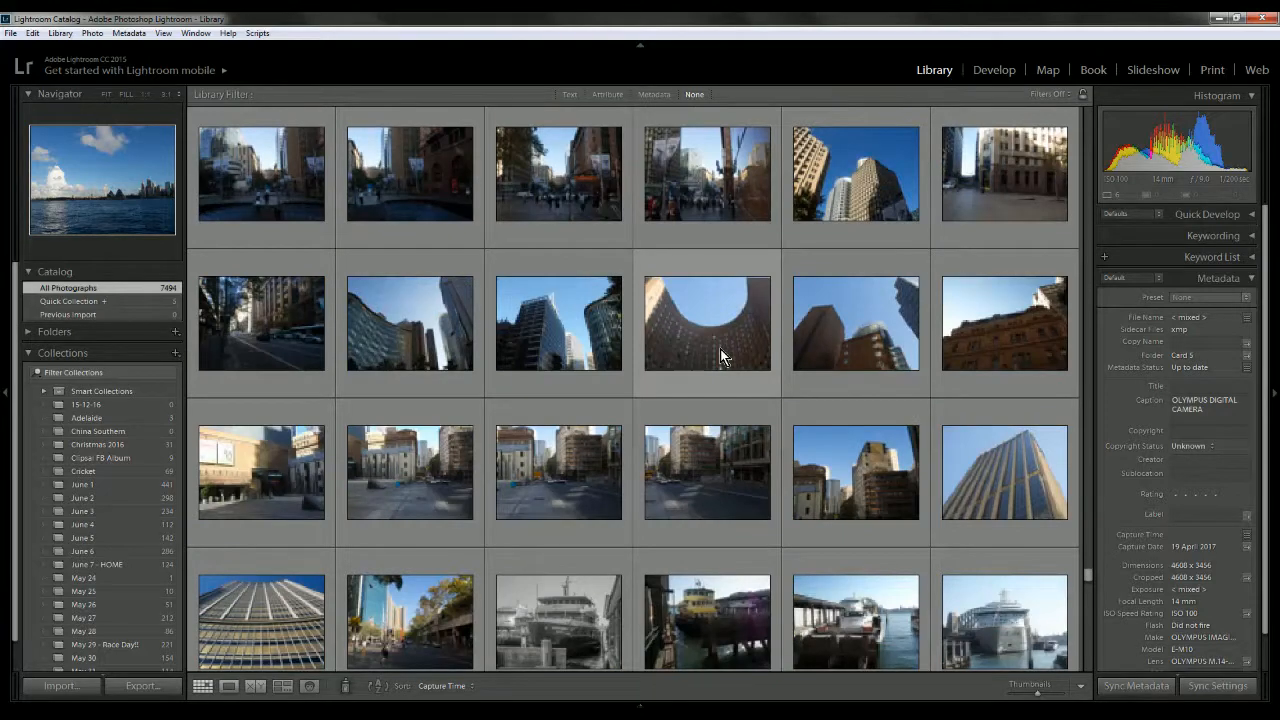
pyautogui.scroll(15, 720, 349)
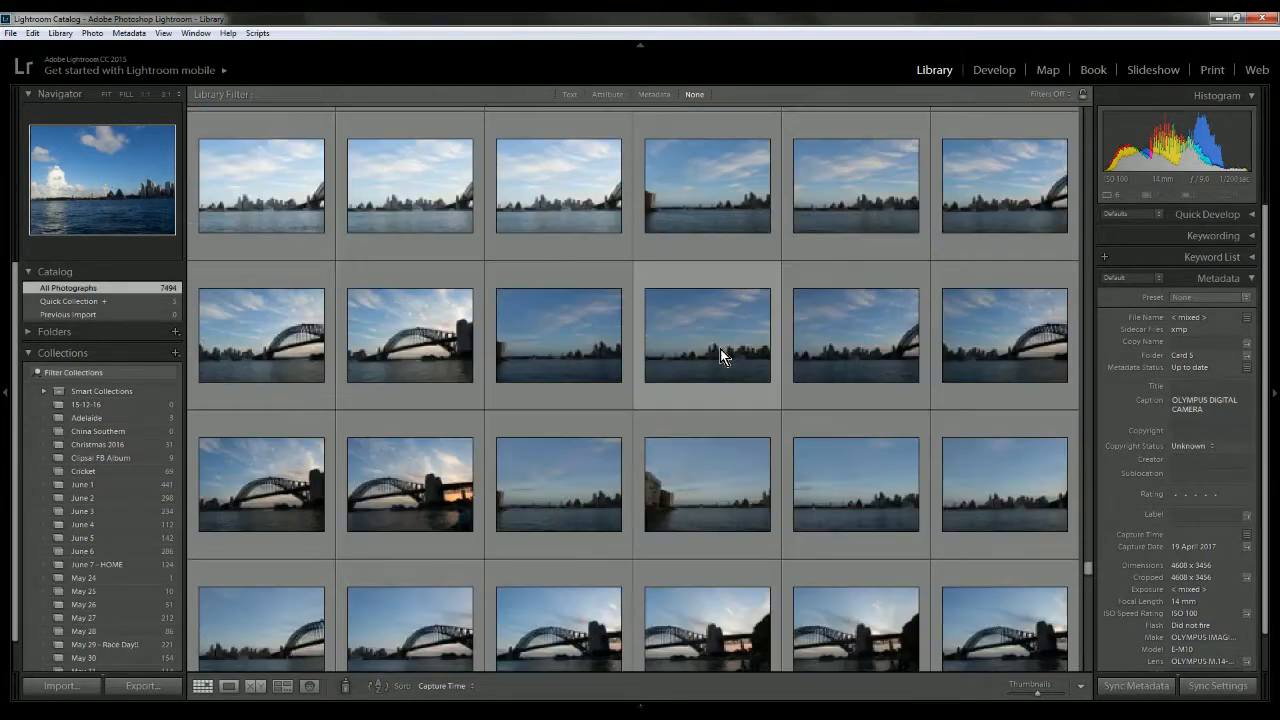
pyautogui.scroll(15, 720, 349)
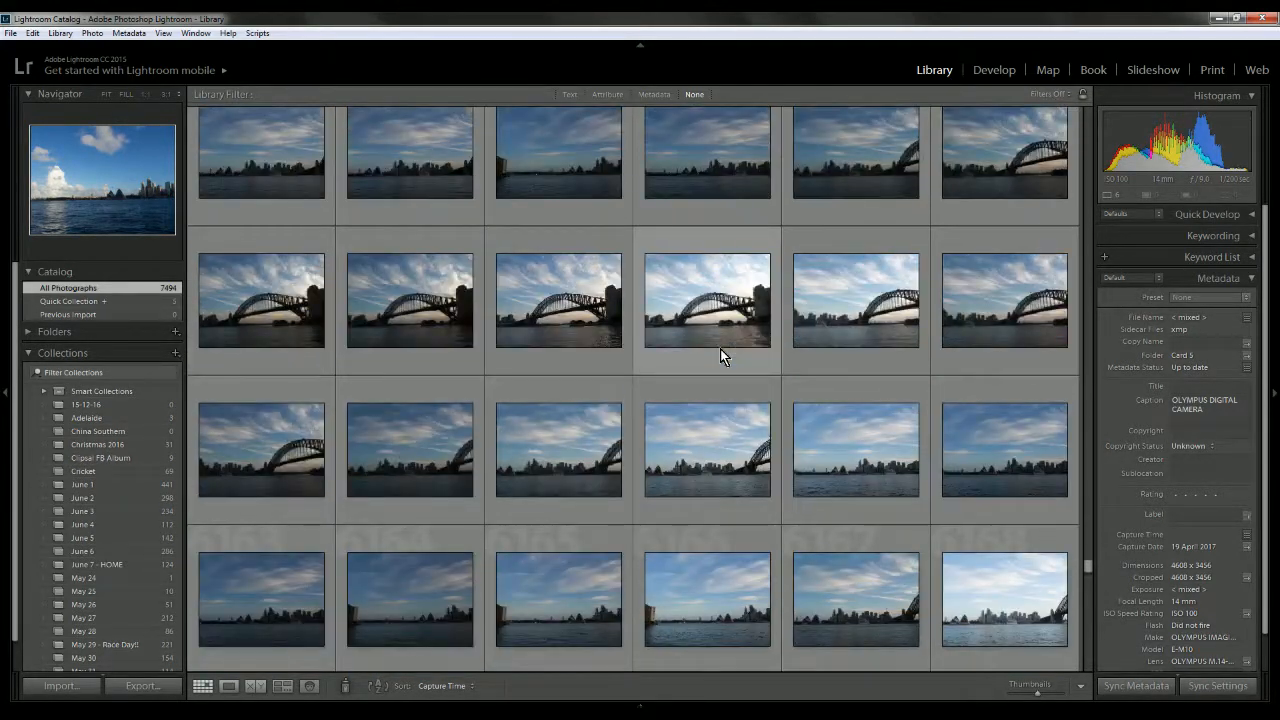
pyautogui.scroll(-15, 720, 349)
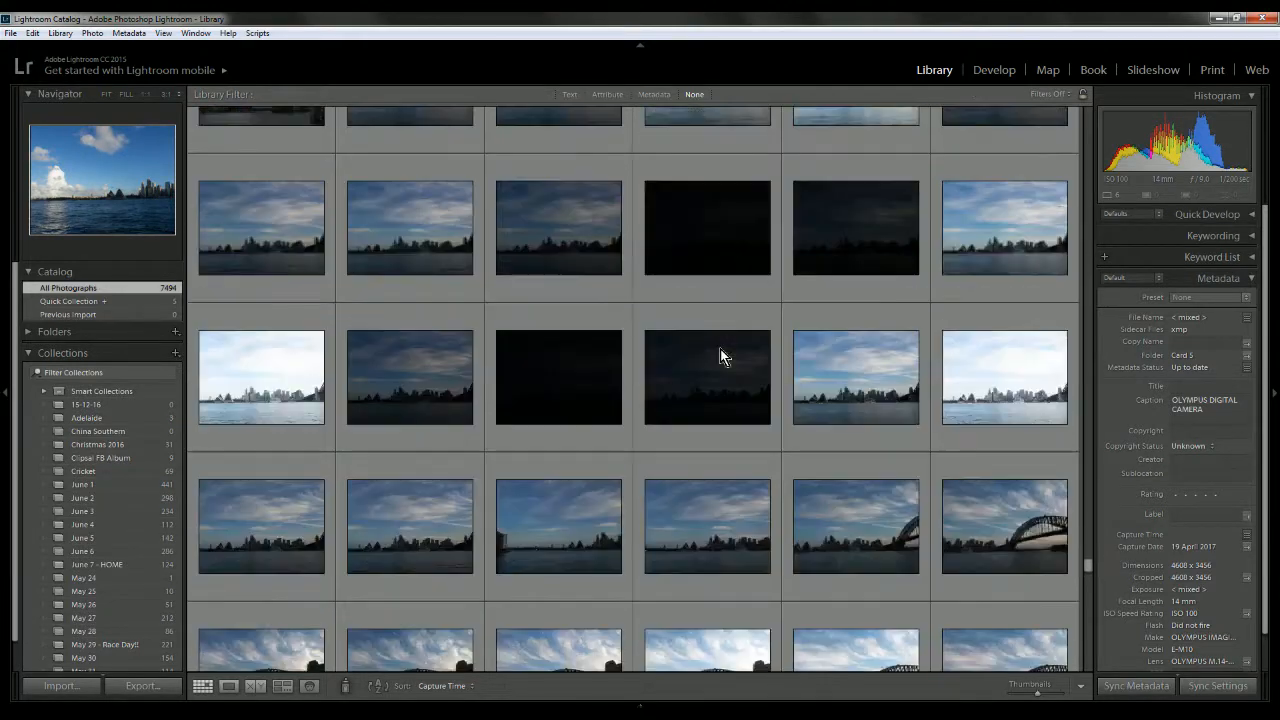
pyautogui.scroll(5, 587, 325)
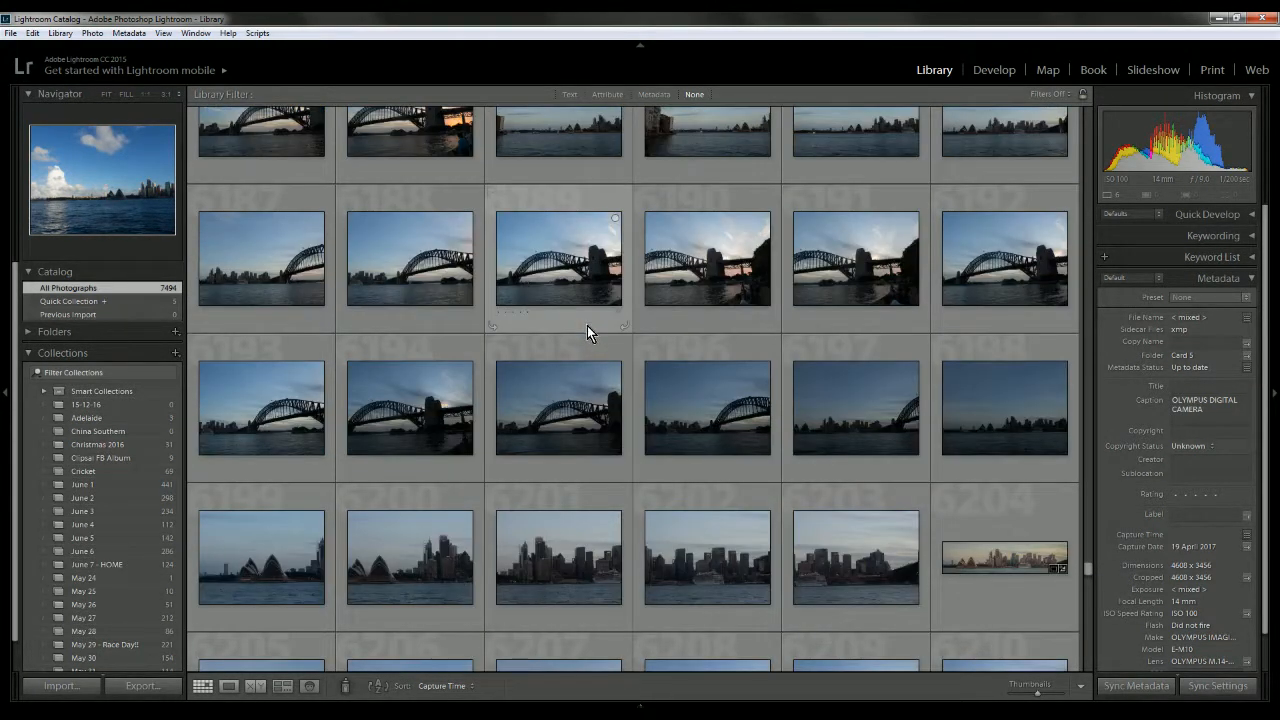
pyautogui.doubleClick(990, 554)
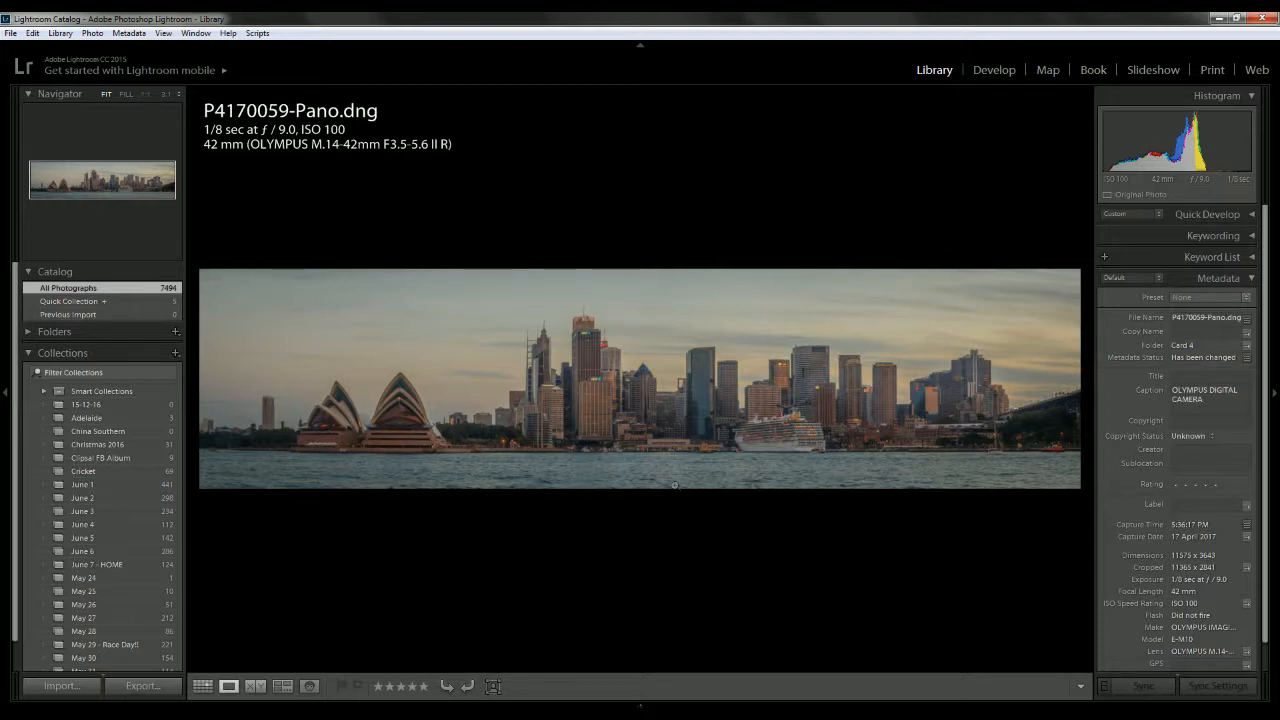
# - Return to the grid and view the sunset bridge panorama P4170060-Pano.dng enlarged
pyautogui.click(204, 686)
pyautogui.scroll(-5, 697, 452)
pyautogui.click(548, 278)
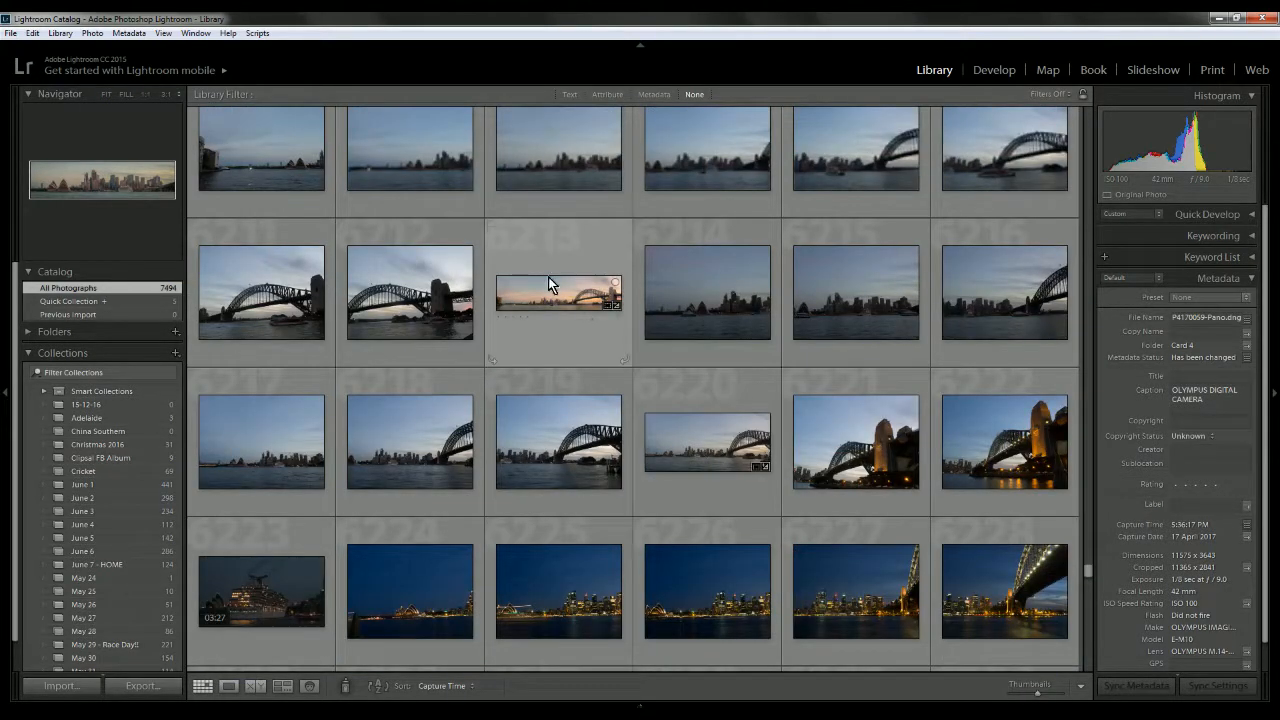
pyautogui.doubleClick(540, 293)
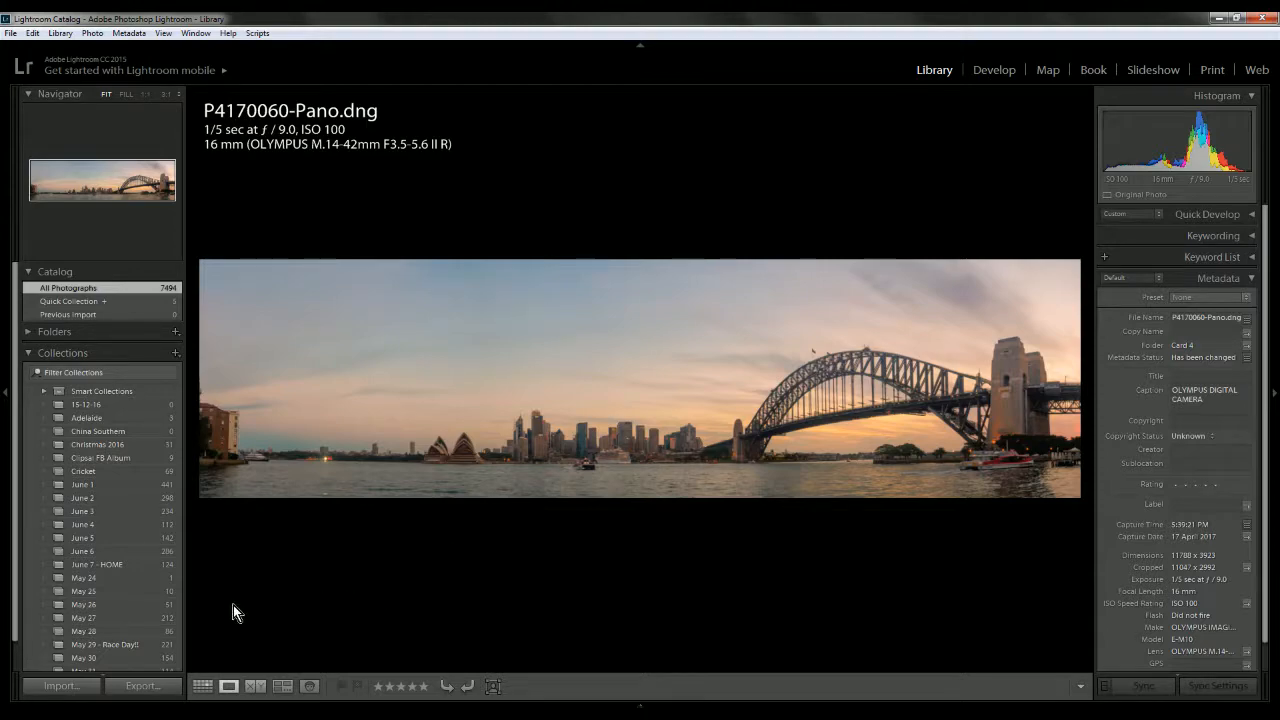
# - Return to the grid and find the daytime harbour bridge panorama P4193829-Pano.dng, then view it enlarged
pyautogui.click(202, 686)
pyautogui.scroll(-3, 451, 413)
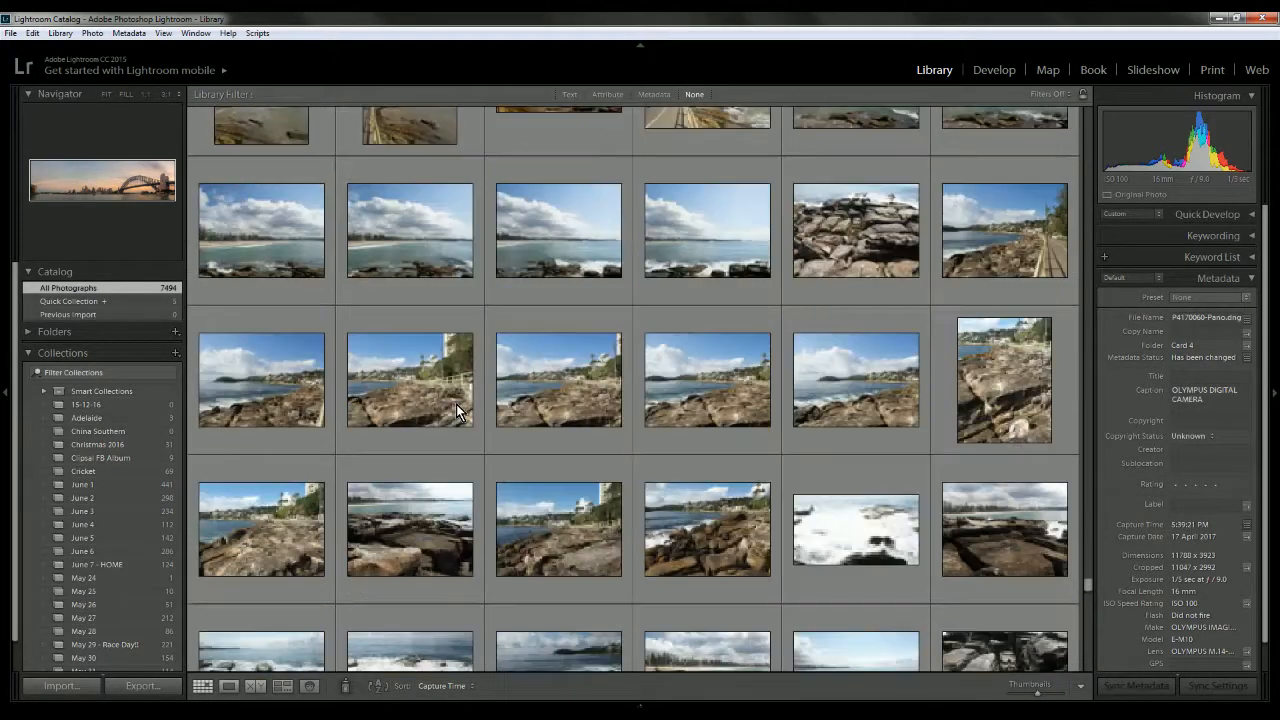
pyautogui.scroll(-15, 468, 396)
pyautogui.scroll(-15, 472, 390)
pyautogui.scroll(-15, 472, 390)
pyautogui.scroll(-15, 472, 390)
pyautogui.scroll(-15, 472, 395)
pyautogui.scroll(-15, 472, 392)
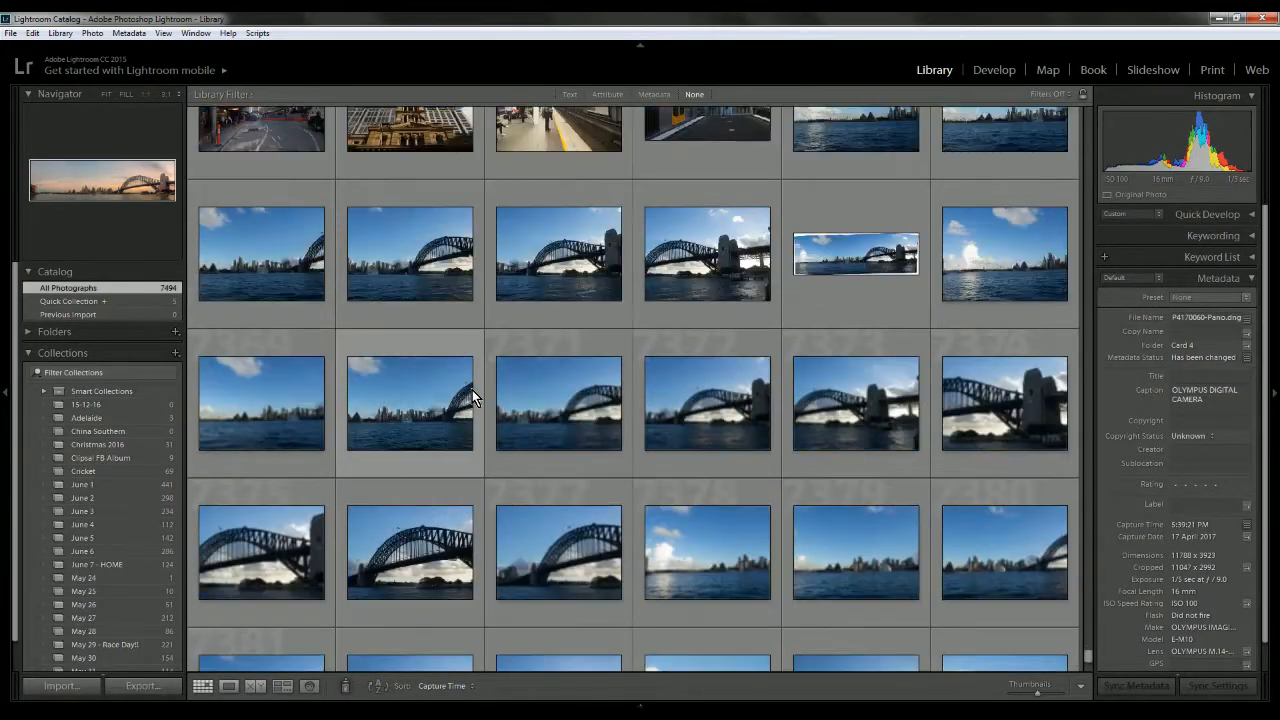
pyautogui.doubleClick(855, 254)
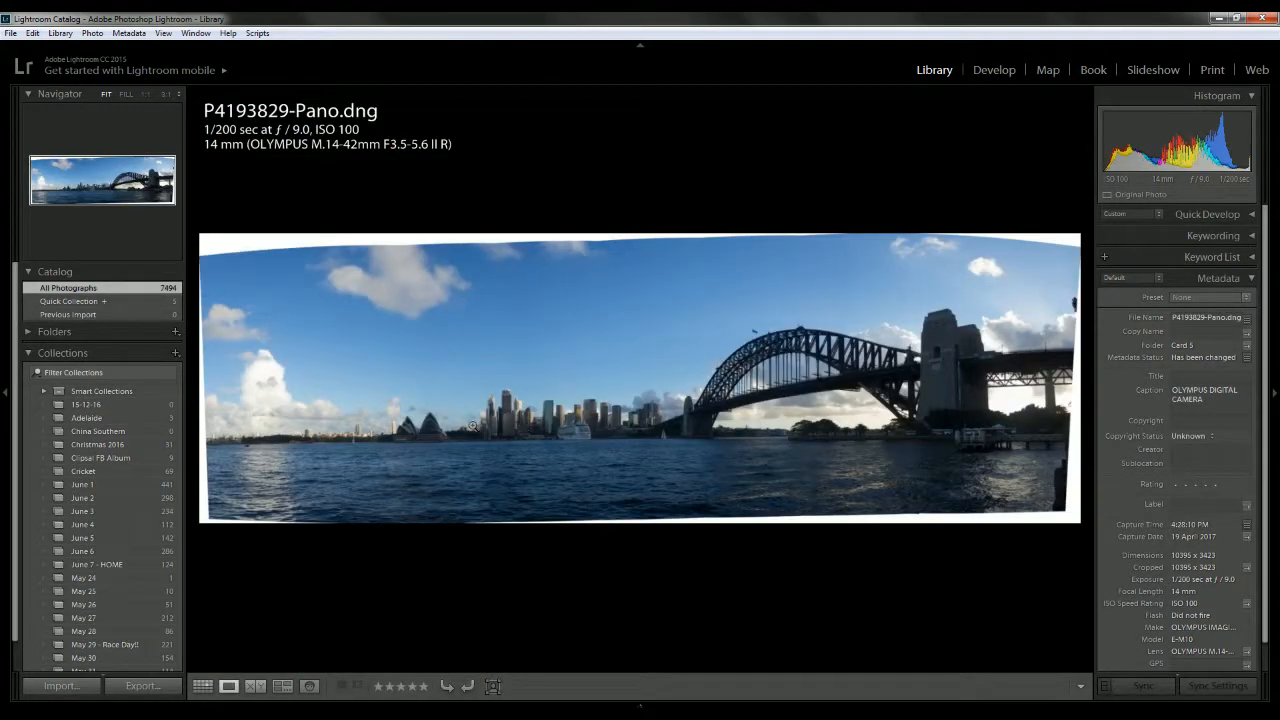
# - Examine the panorama's detail at 1:1 from the city skyline across the harbour bridge to its stone pylon
pyautogui.click(472, 425)
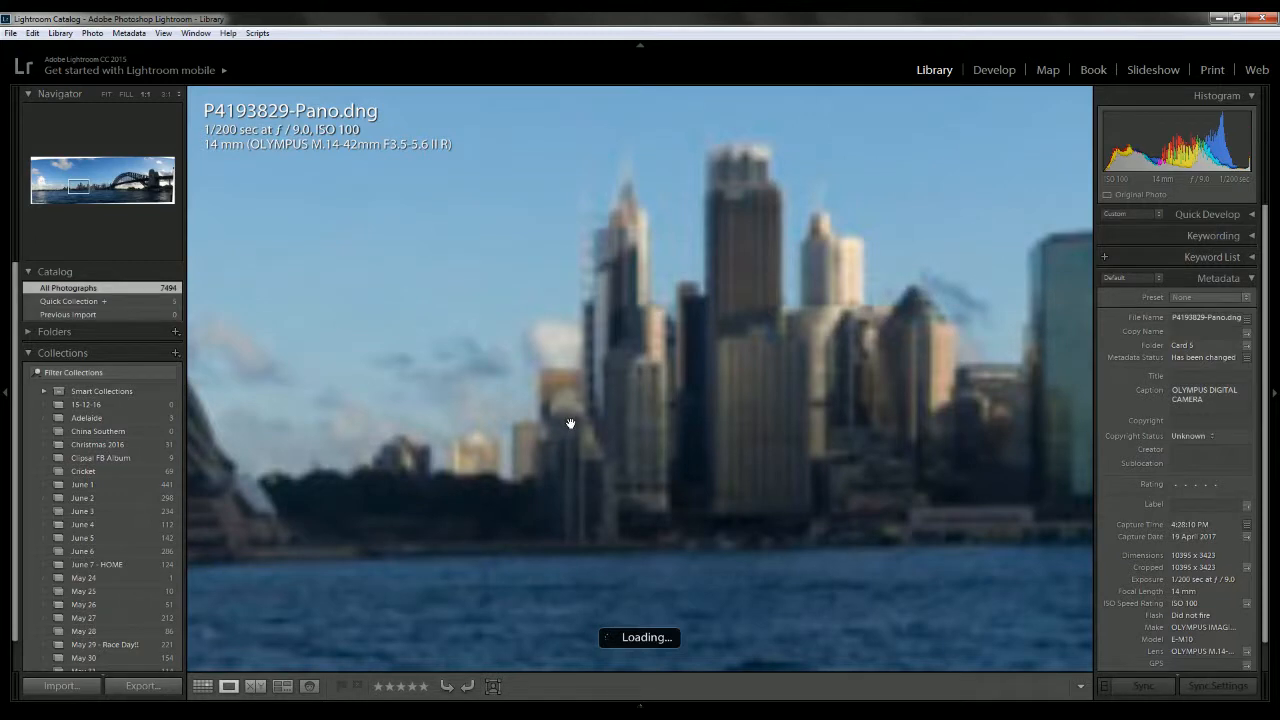
pyautogui.moveTo(494, 434); pyautogui.dragTo(294, 429)
pyautogui.moveTo(950, 437); pyautogui.dragTo(499, 450)
pyautogui.moveTo(814, 440); pyautogui.dragTo(480, 444)
pyautogui.moveTo(787, 451); pyautogui.dragTo(297, 437)
pyautogui.moveTo(837, 412); pyautogui.dragTo(460, 600)
pyautogui.moveTo(744, 383); pyautogui.dragTo(620, 552)
pyautogui.moveTo(889, 351); pyautogui.dragTo(467, 405)
pyautogui.moveTo(886, 375); pyautogui.dragTo(240, 300)
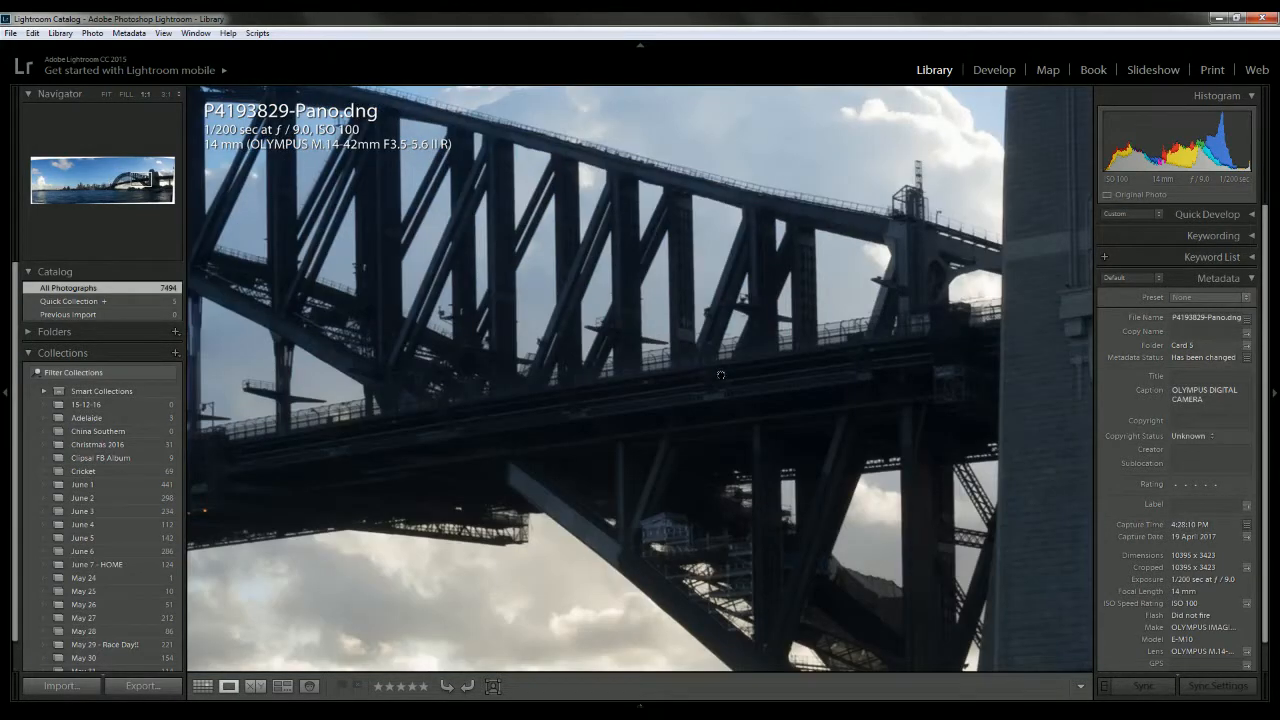
pyautogui.click(720, 375)
pyautogui.click(1056, 372)
pyautogui.moveTo(1025, 364); pyautogui.dragTo(758, 216)
pyautogui.click(655, 472)
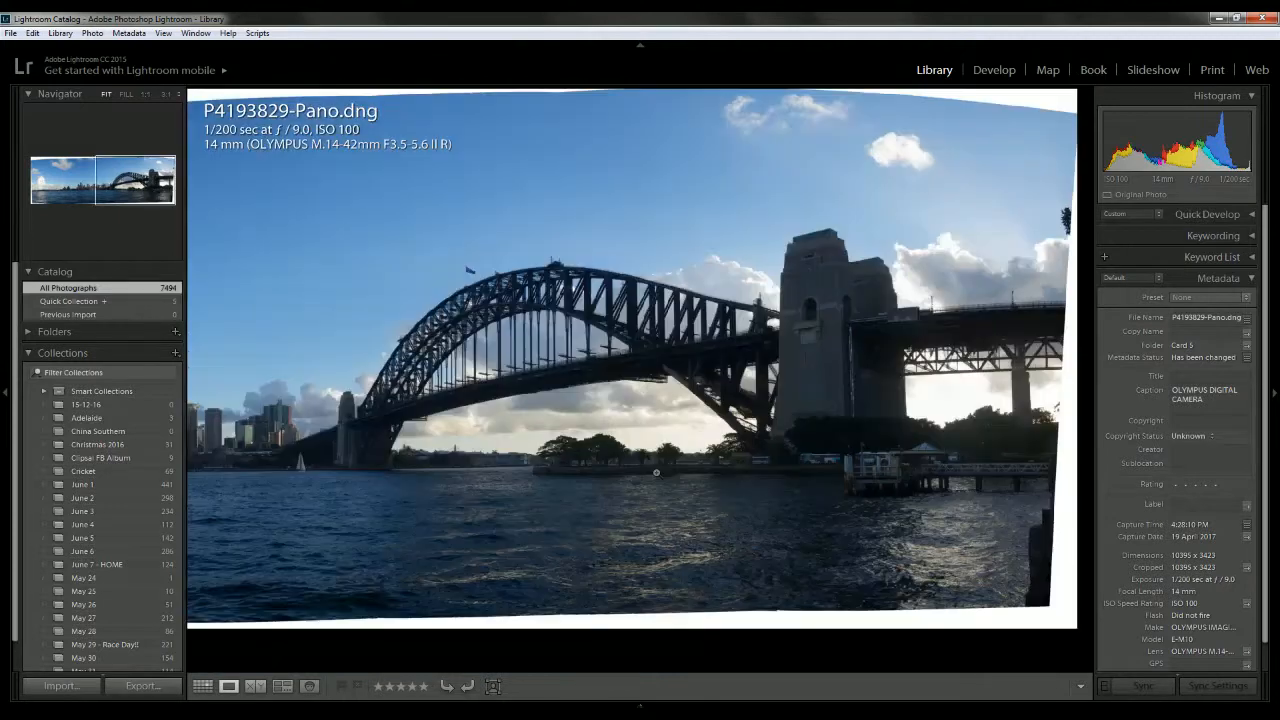
# - Straighten the panorama's horizon in Develop to a crop angle of 0.59 and apply it
pyautogui.click(983, 70)
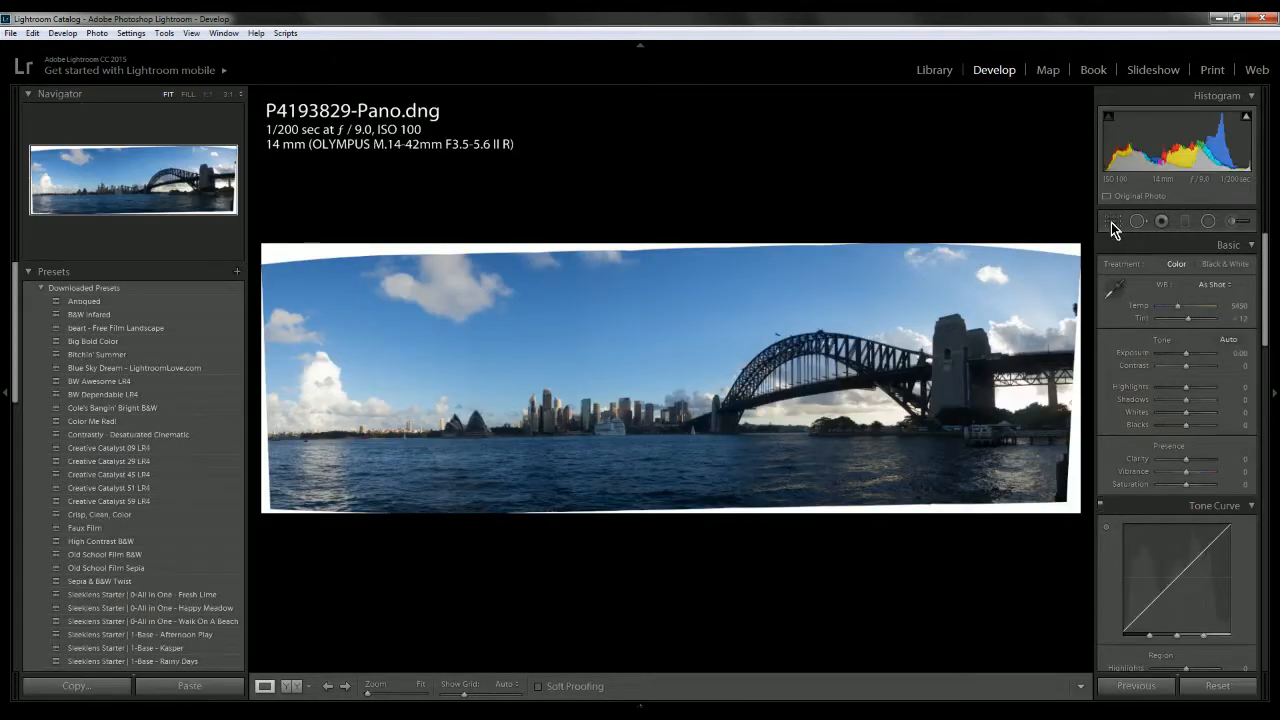
pyautogui.click(1112, 221)
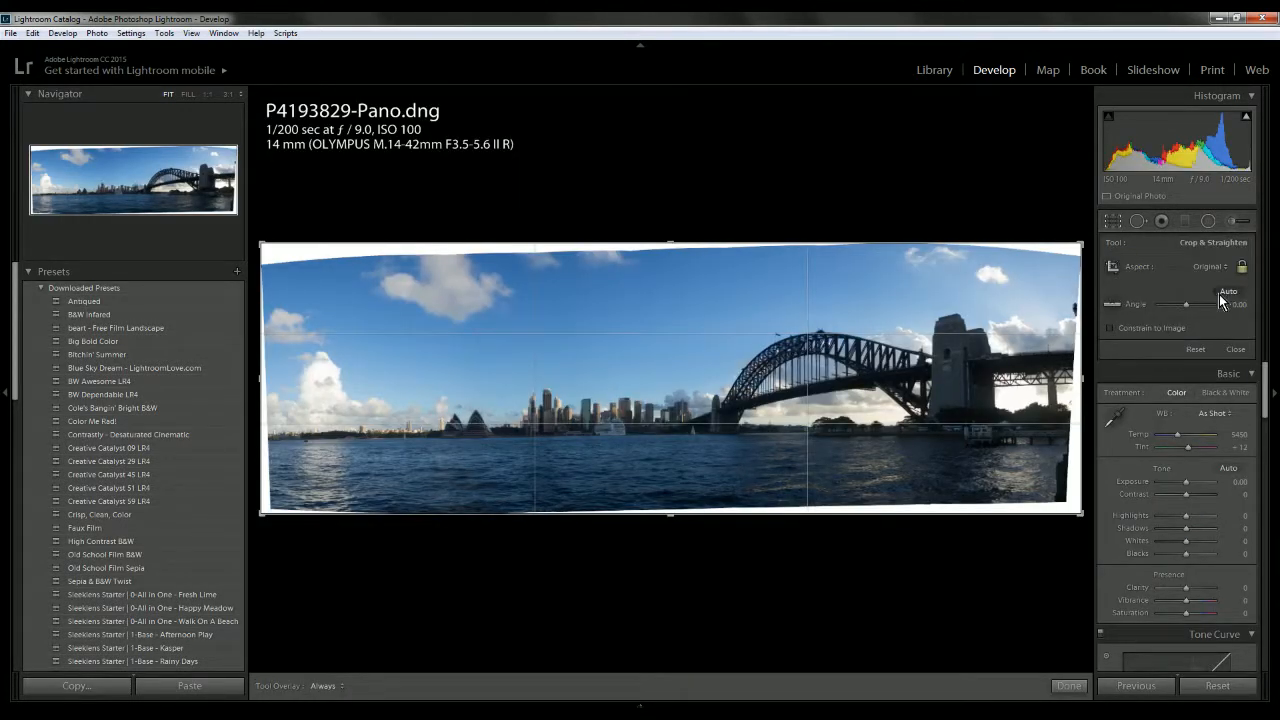
pyautogui.click(1225, 292)
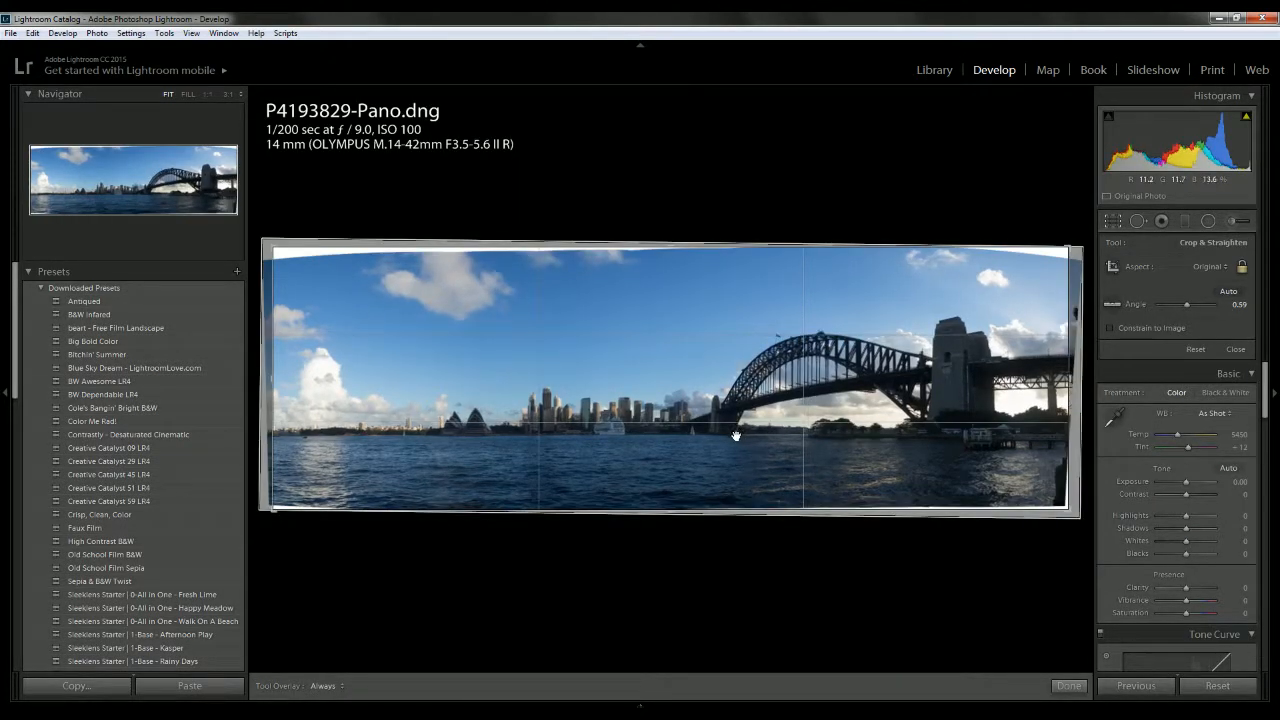
pyautogui.click(1113, 305)
pyautogui.moveTo(666, 435); pyautogui.dragTo(482, 434)
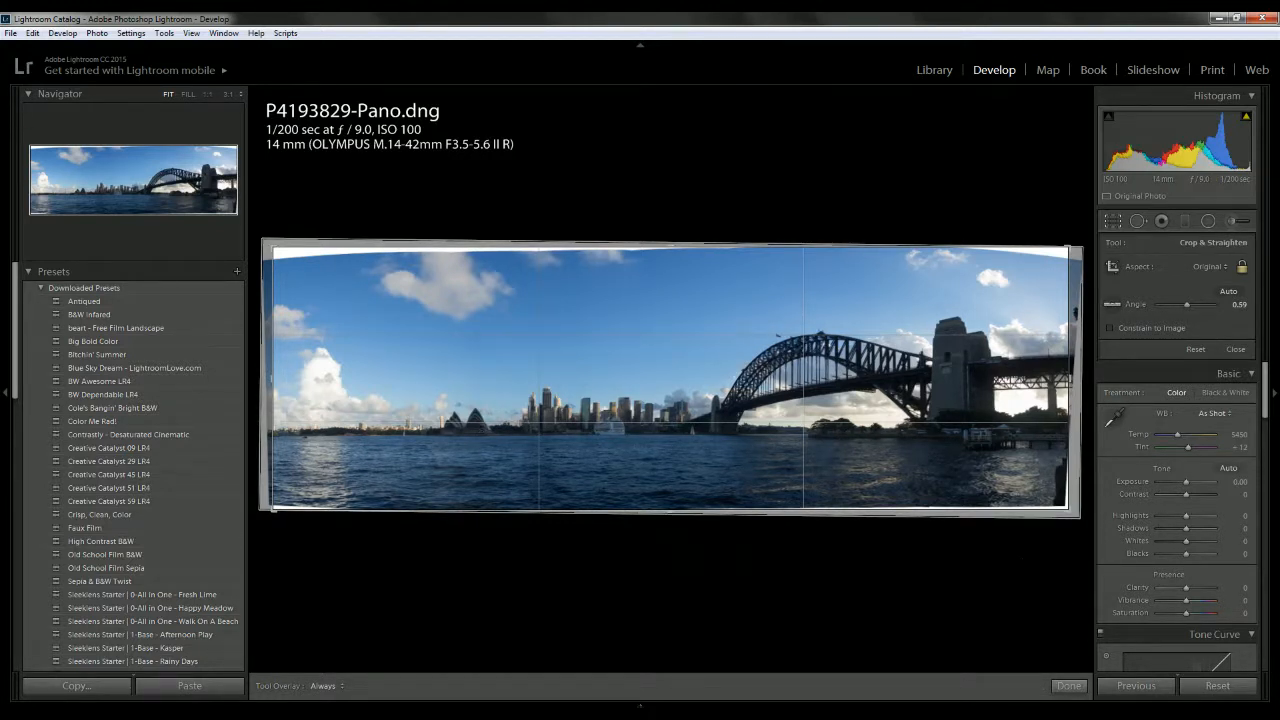
pyautogui.click(1068, 685)
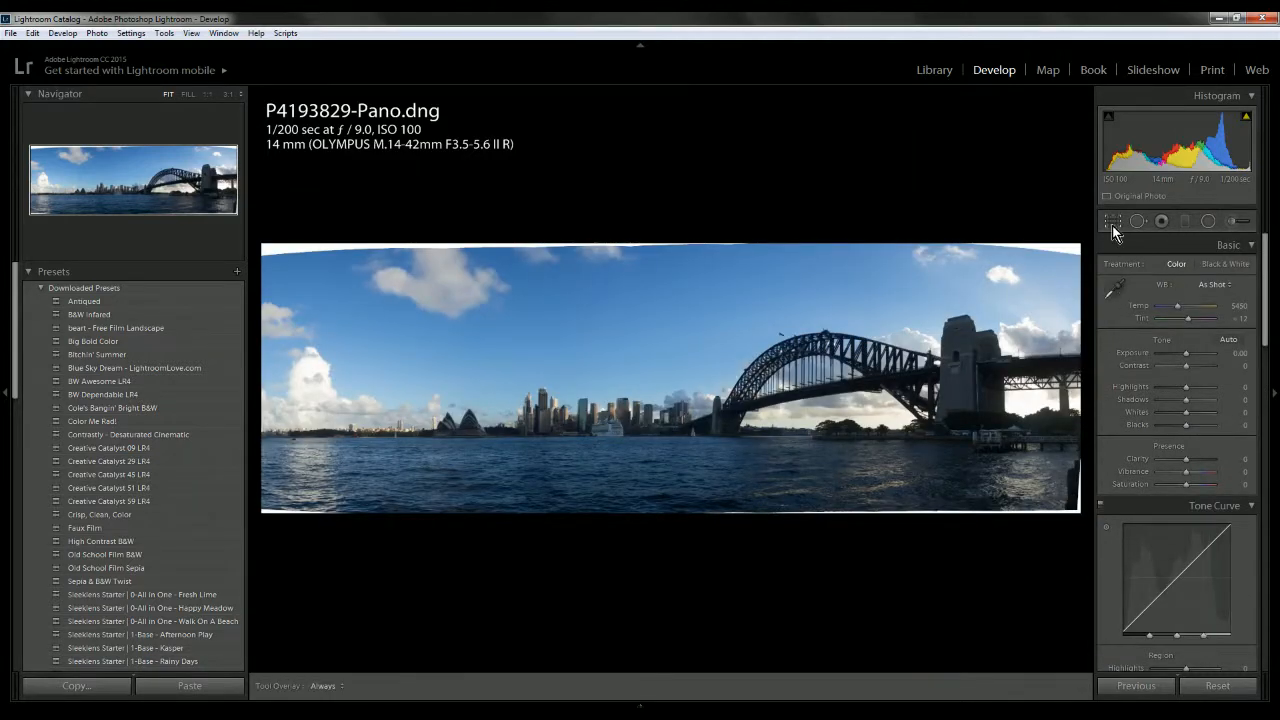
# - Crop the straightened panorama freely to cut away the remaining white borders, and apply the crop
pyautogui.click(1112, 222)
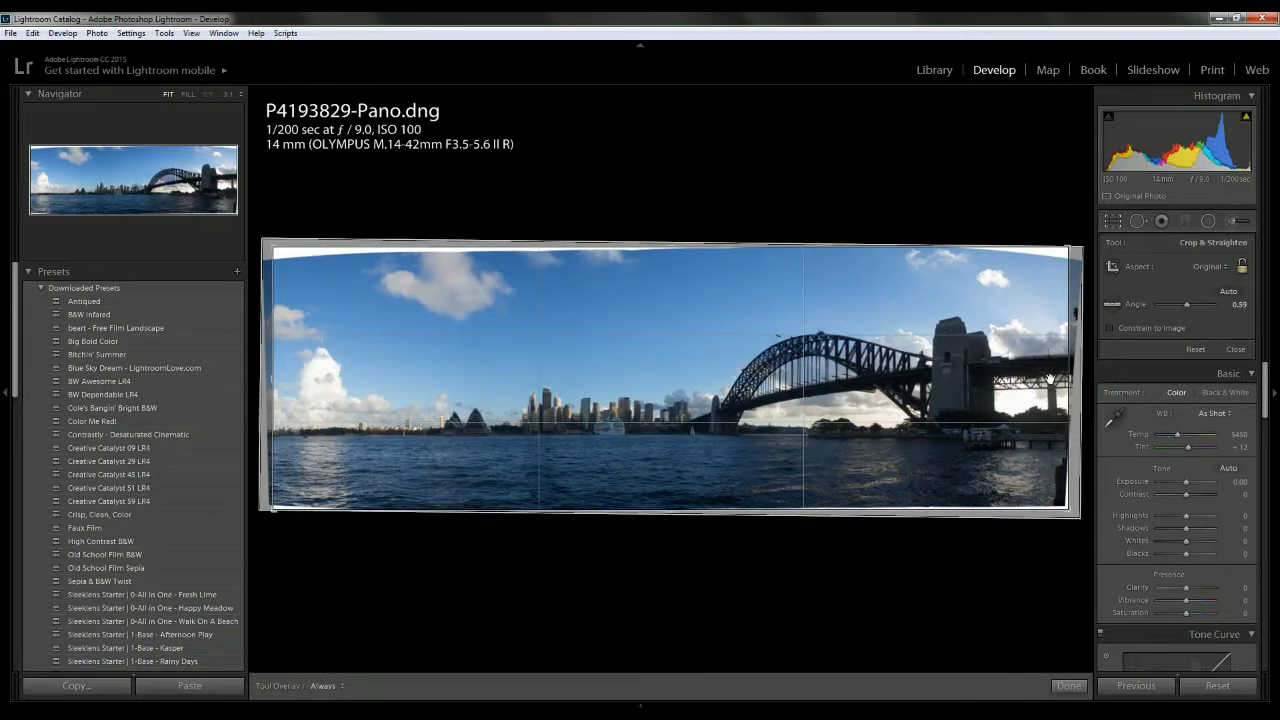
pyautogui.moveTo(1069, 379); pyautogui.dragTo(1064, 379)
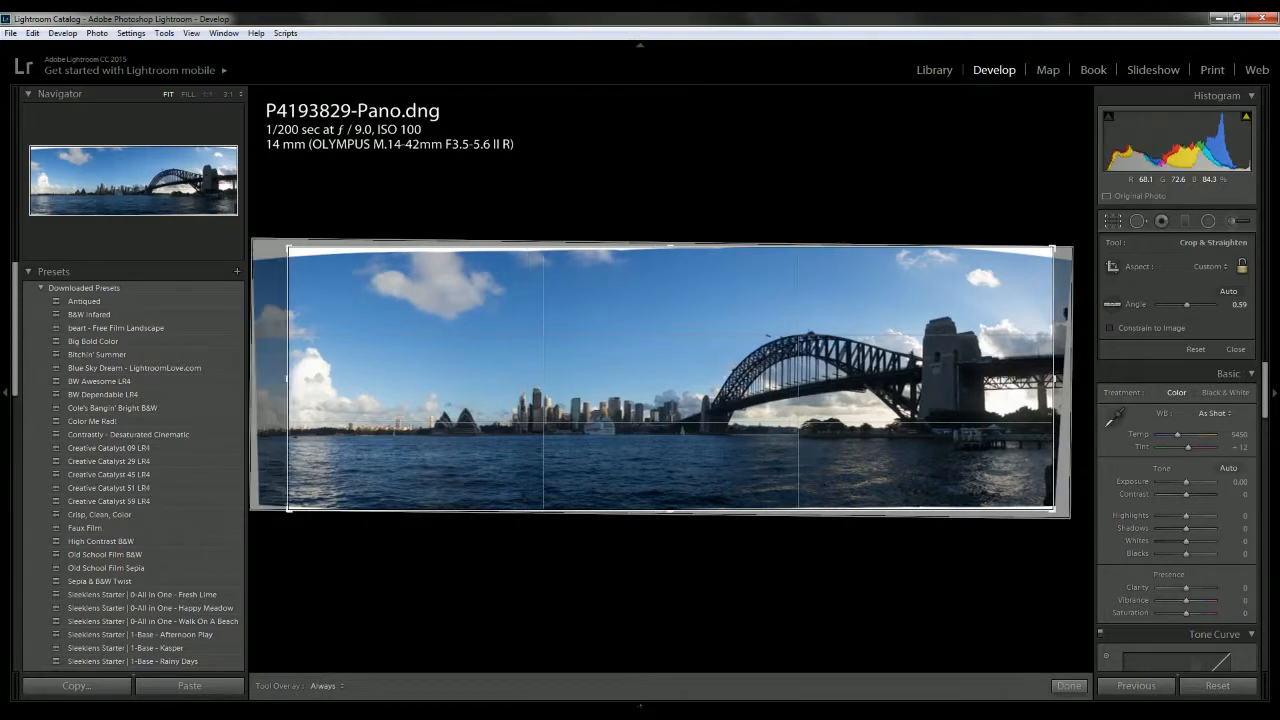
pyautogui.moveTo(633, 249); pyautogui.dragTo(637, 254)
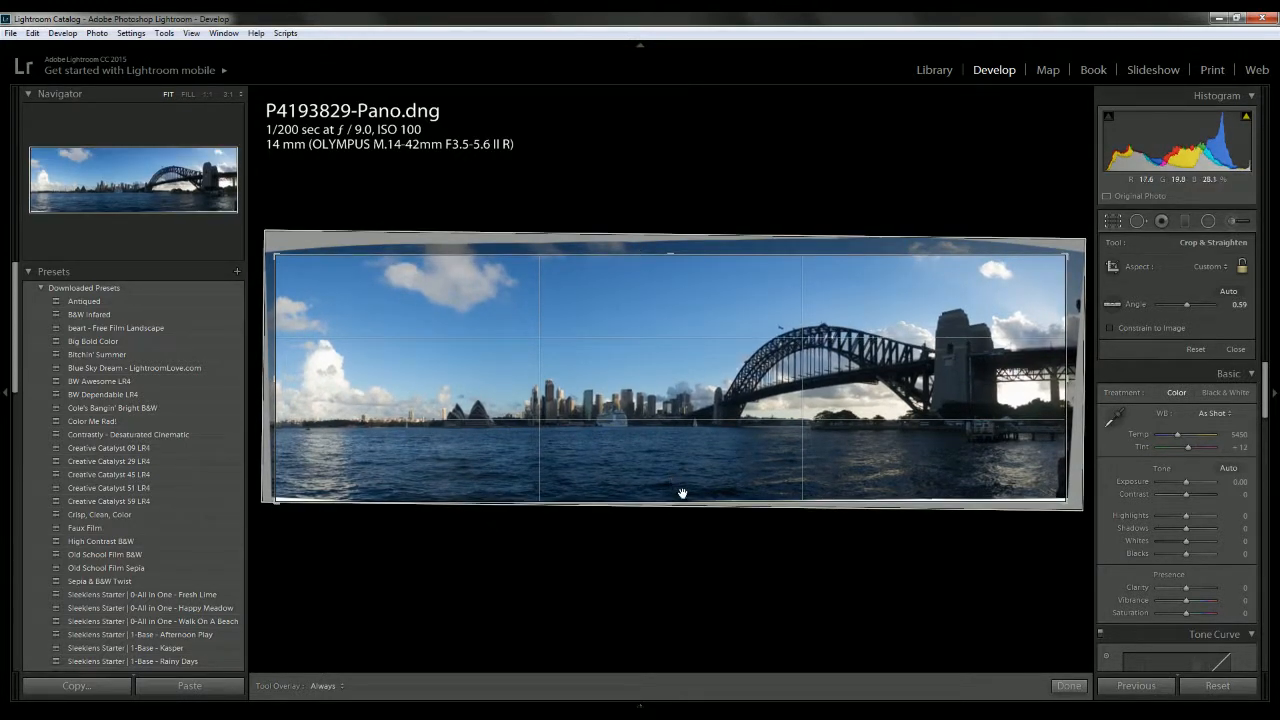
pyautogui.moveTo(677, 505); pyautogui.dragTo(675, 500)
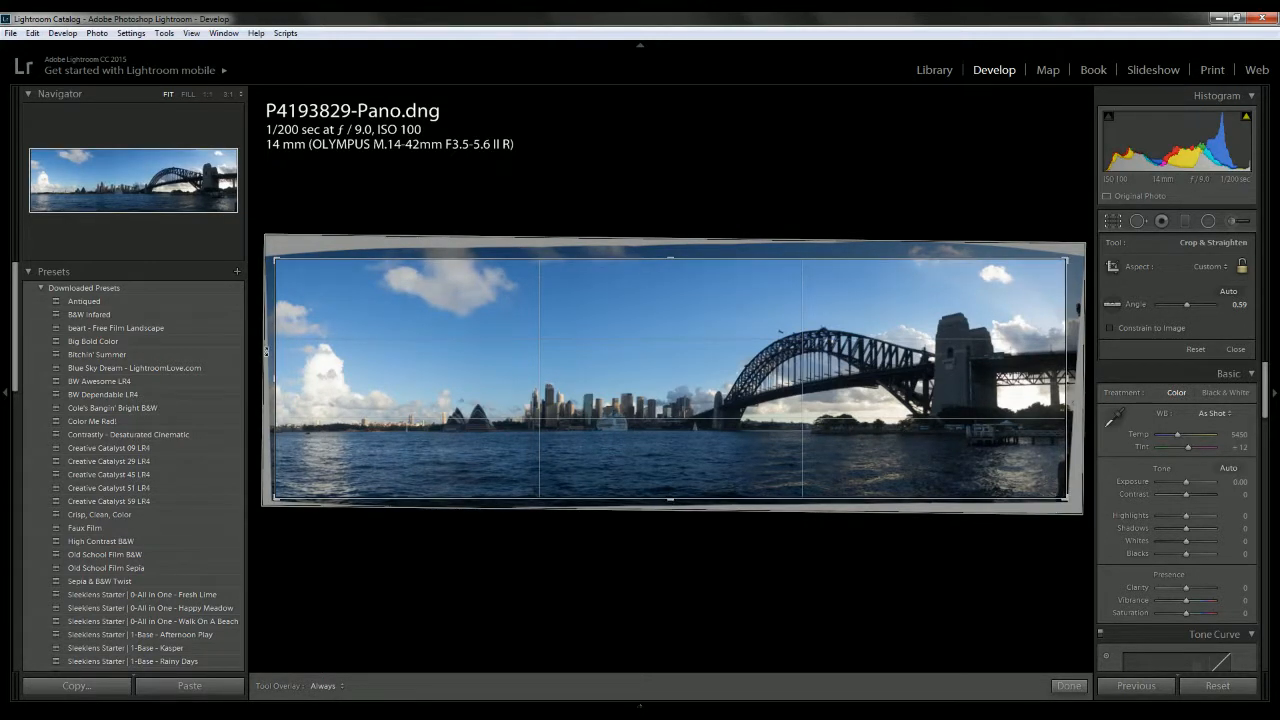
pyautogui.moveTo(271, 381)
pyautogui.mouseDown()
pyautogui.moveTo(286, 381)
pyautogui.moveTo(269, 380)
pyautogui.mouseUp()
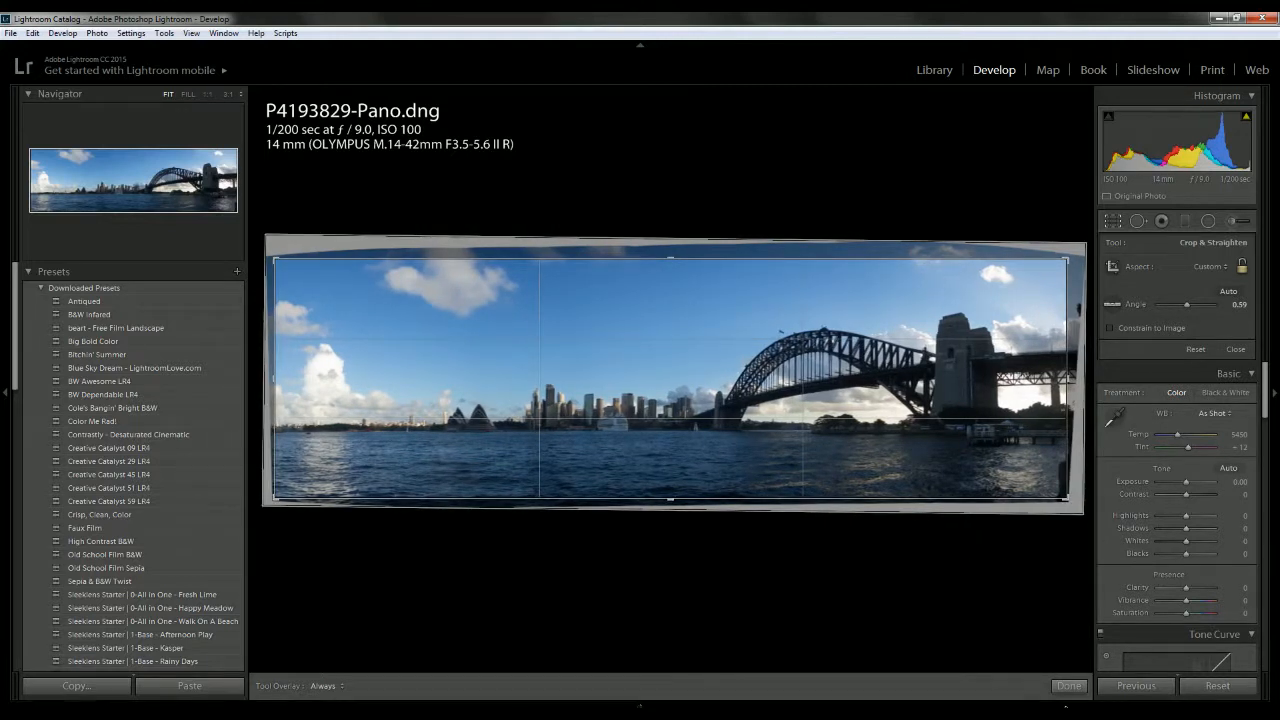
pyautogui.click(1068, 686)
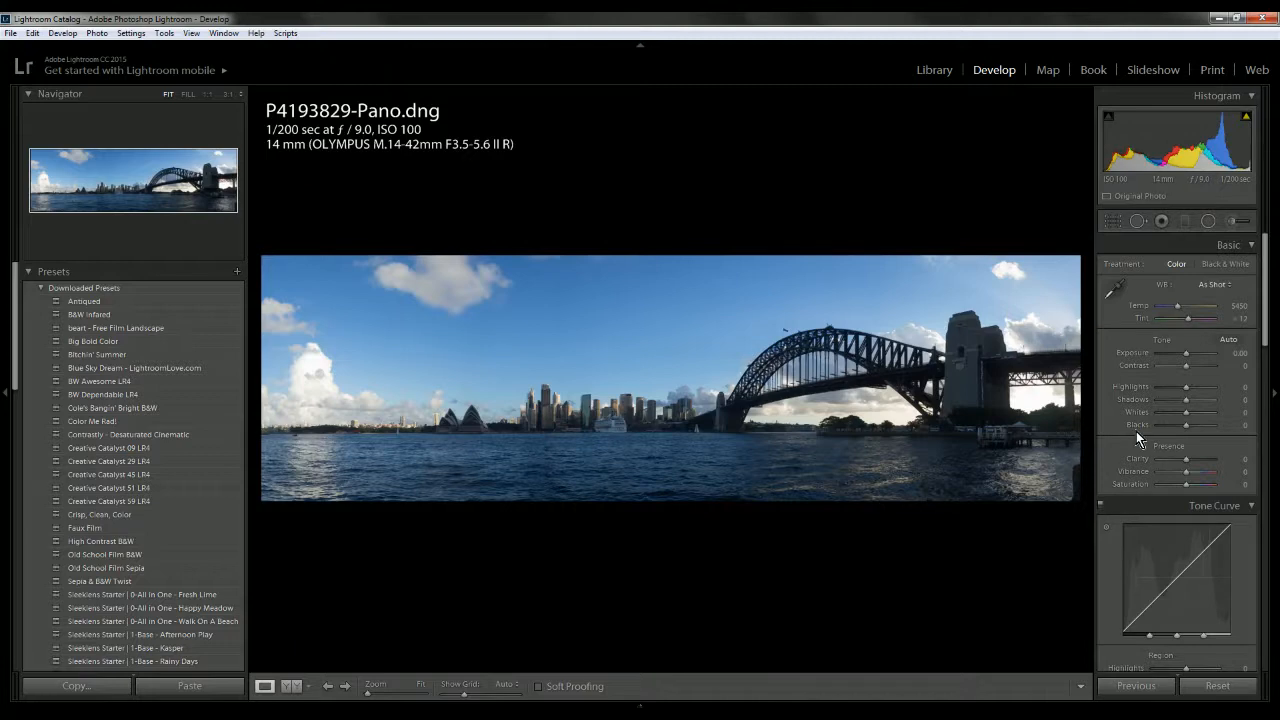
# - Inspect the cropped panorama at 1:1 around the cruise ship, sailing boat, skyline and Opera House
pyautogui.scroll(-10, 1194, 402)
pyautogui.scroll(10, 1192, 398)
pyautogui.click(625, 427)
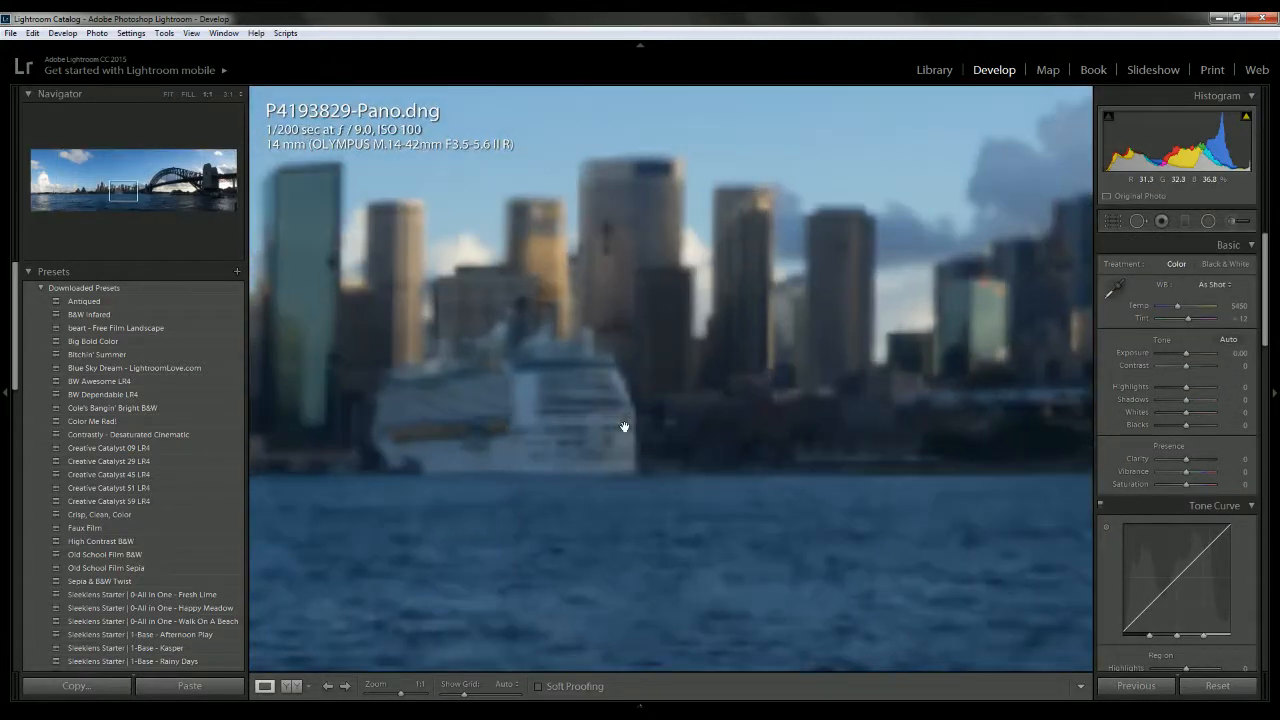
pyautogui.moveTo(624, 427); pyautogui.dragTo(414, 482)
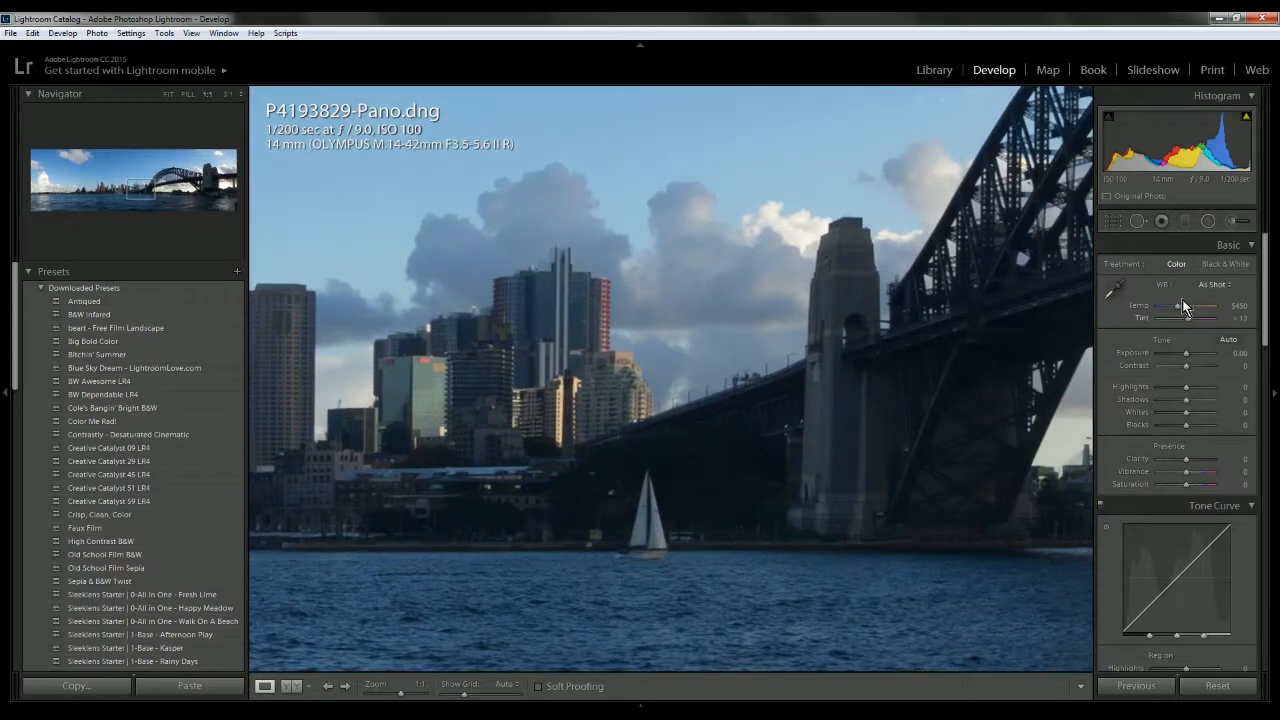
pyautogui.moveTo(637, 443); pyautogui.dragTo(1151, 443)
pyautogui.moveTo(497, 464); pyautogui.dragTo(944, 473)
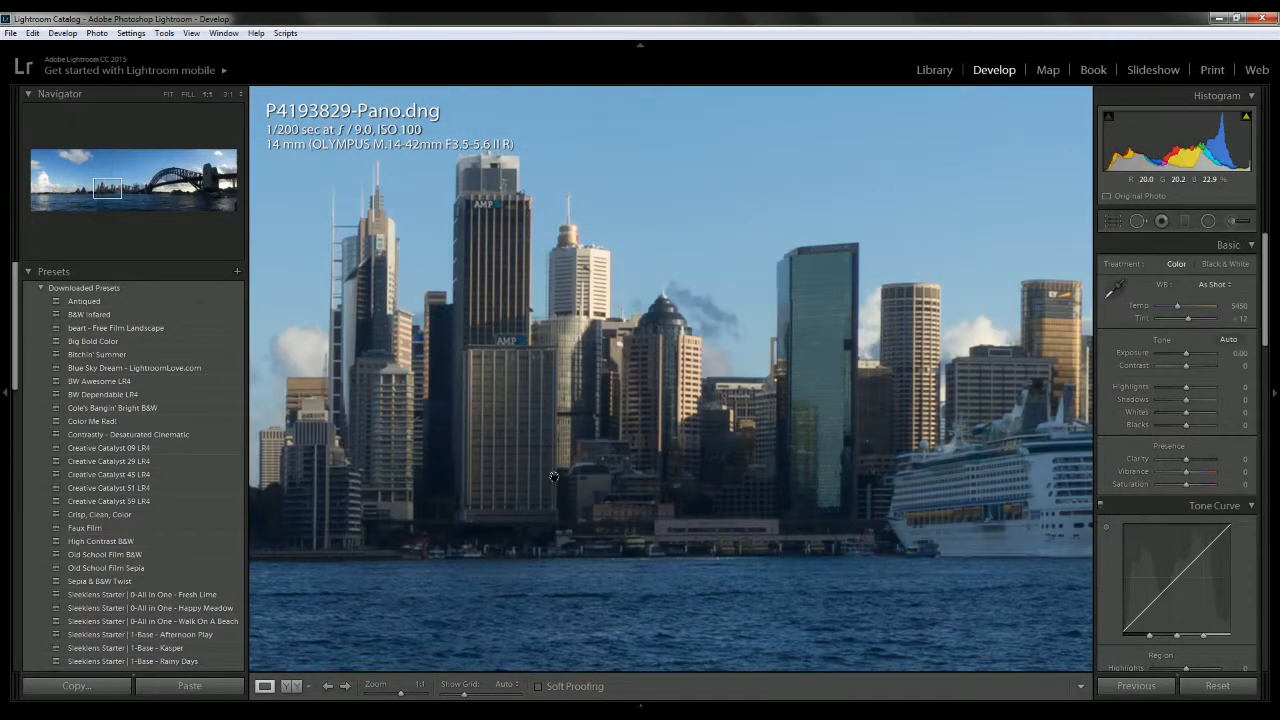
pyautogui.moveTo(552, 475); pyautogui.dragTo(873, 477)
pyautogui.moveTo(546, 470); pyautogui.dragTo(1026, 432)
# - Try a white balance sampled from the city building to the right of the Opera House and check the whole panorama
pyautogui.click(1118, 289)
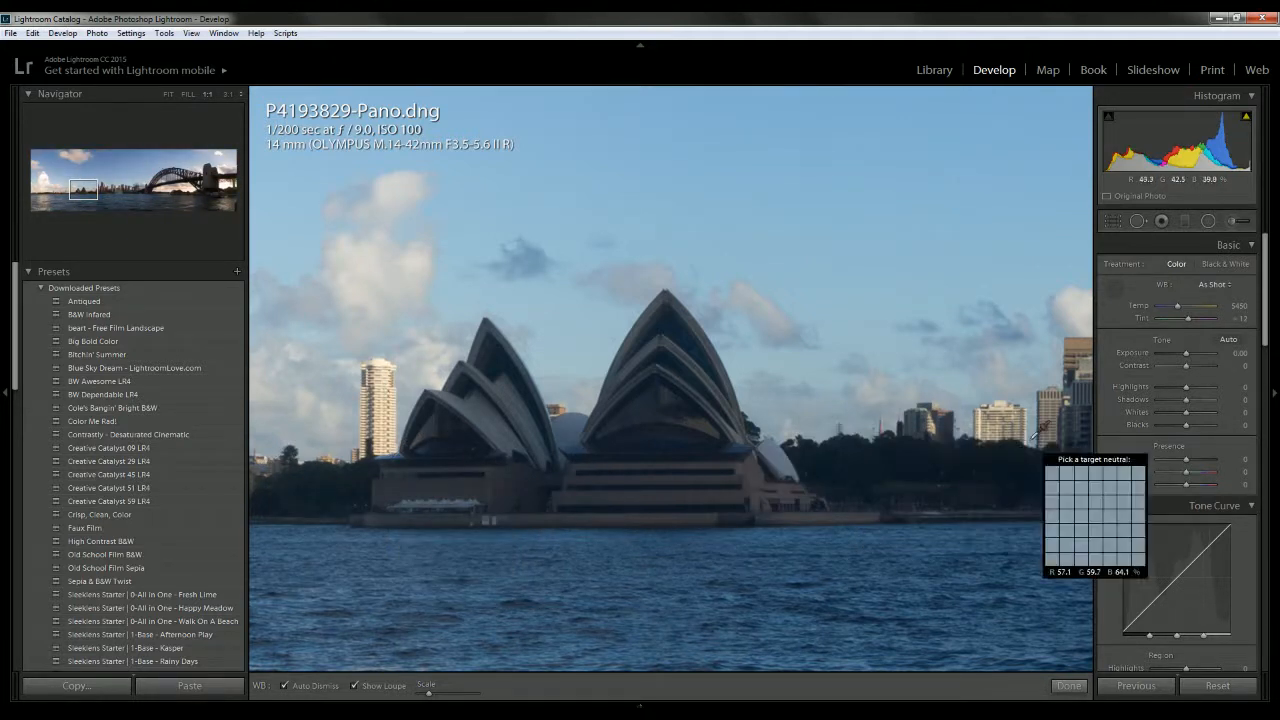
pyautogui.click(1069, 387)
pyautogui.click(1002, 397)
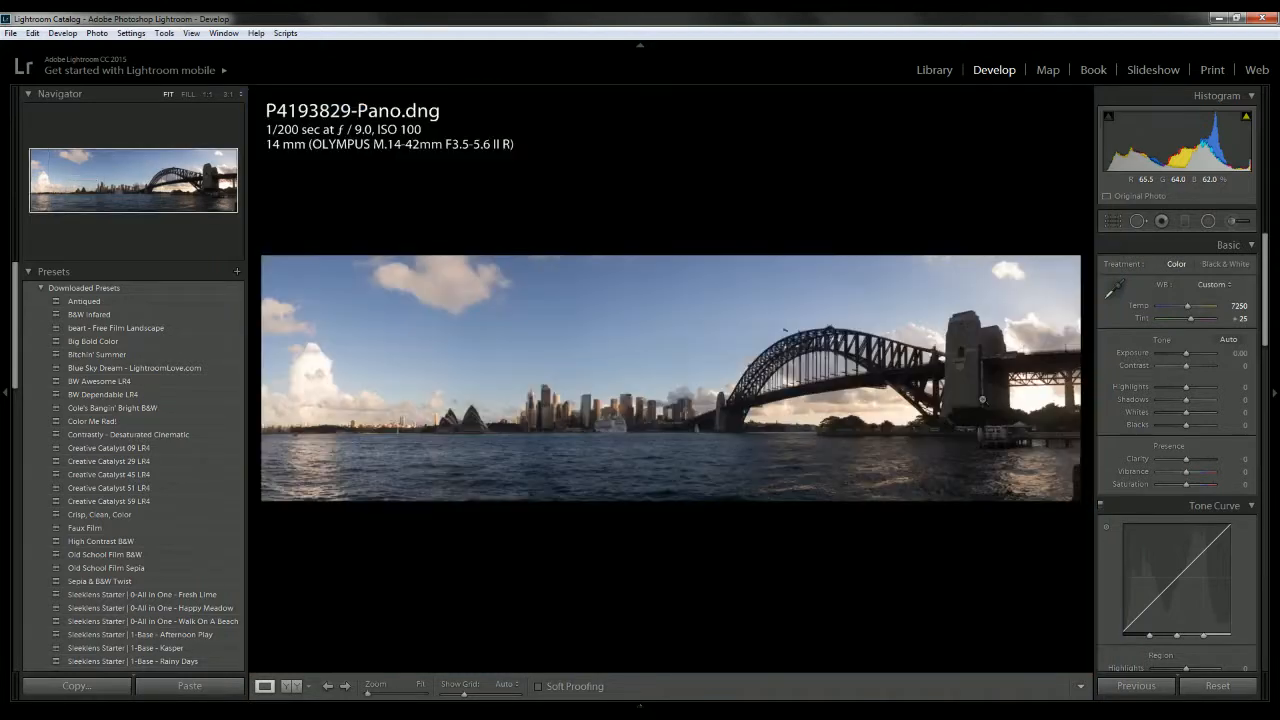
# - Sample the white balance from the top of the tall AMP tower and set Temp to 6500
pyautogui.click(604, 413)
pyautogui.moveTo(604, 413); pyautogui.dragTo(986, 427)
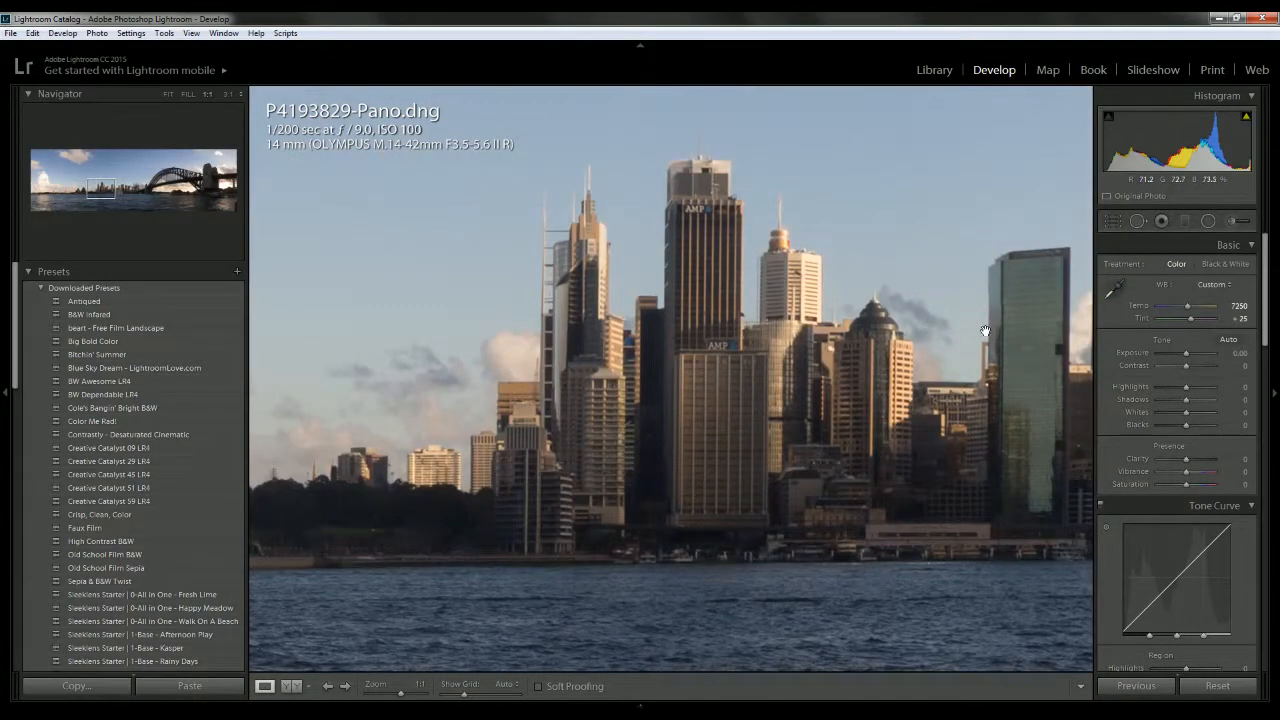
pyautogui.click(1110, 295)
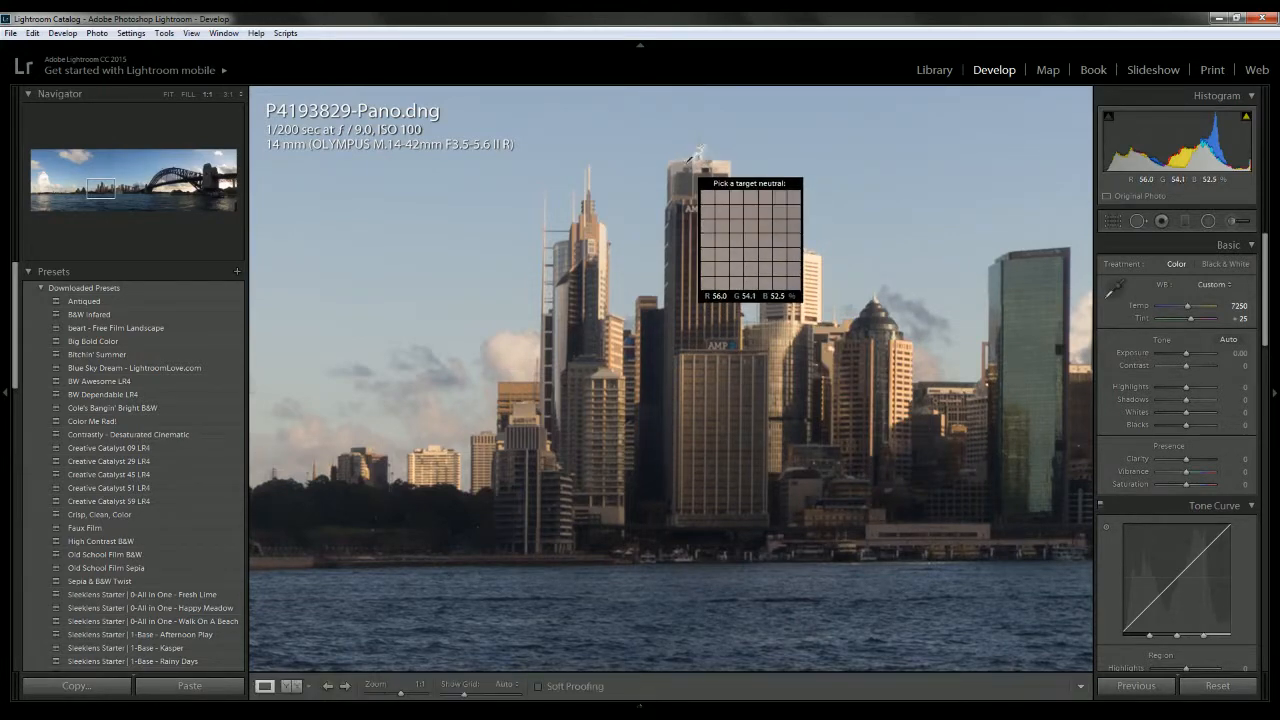
pyautogui.click(692, 157)
pyautogui.click(800, 400)
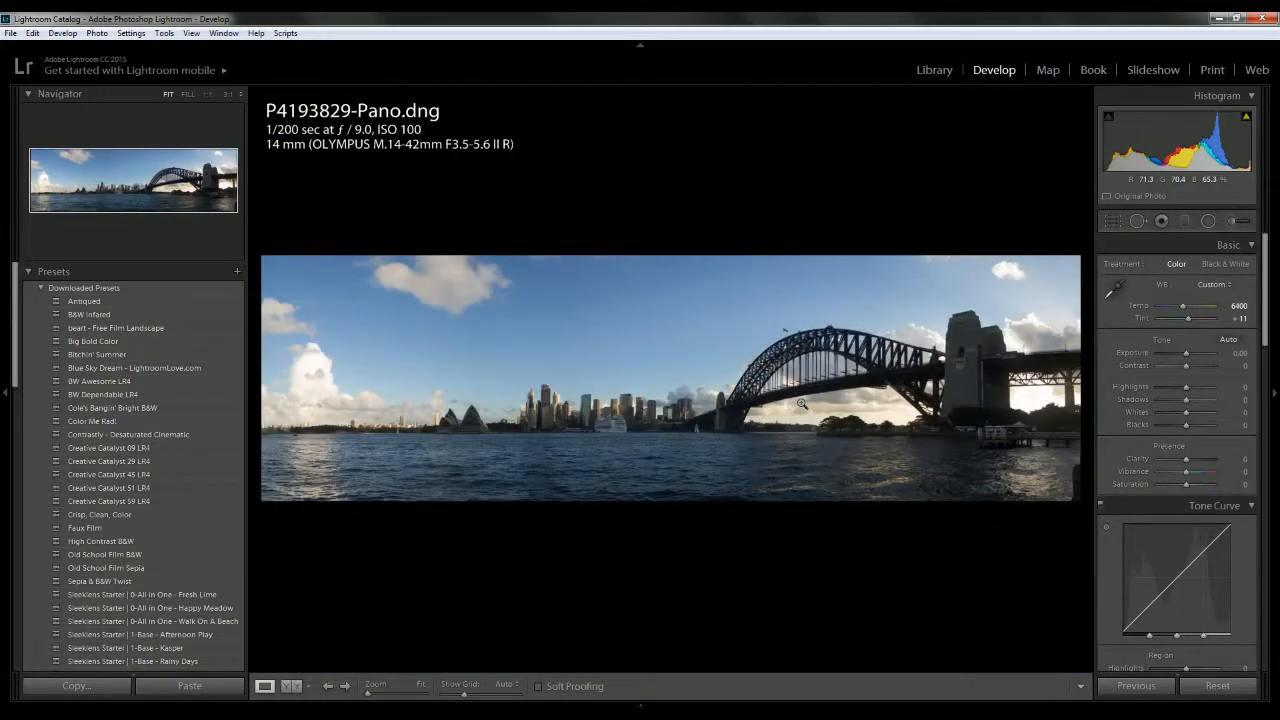
pyautogui.click(1233, 306)
pyautogui.write('6500')
pyautogui.press('Return')
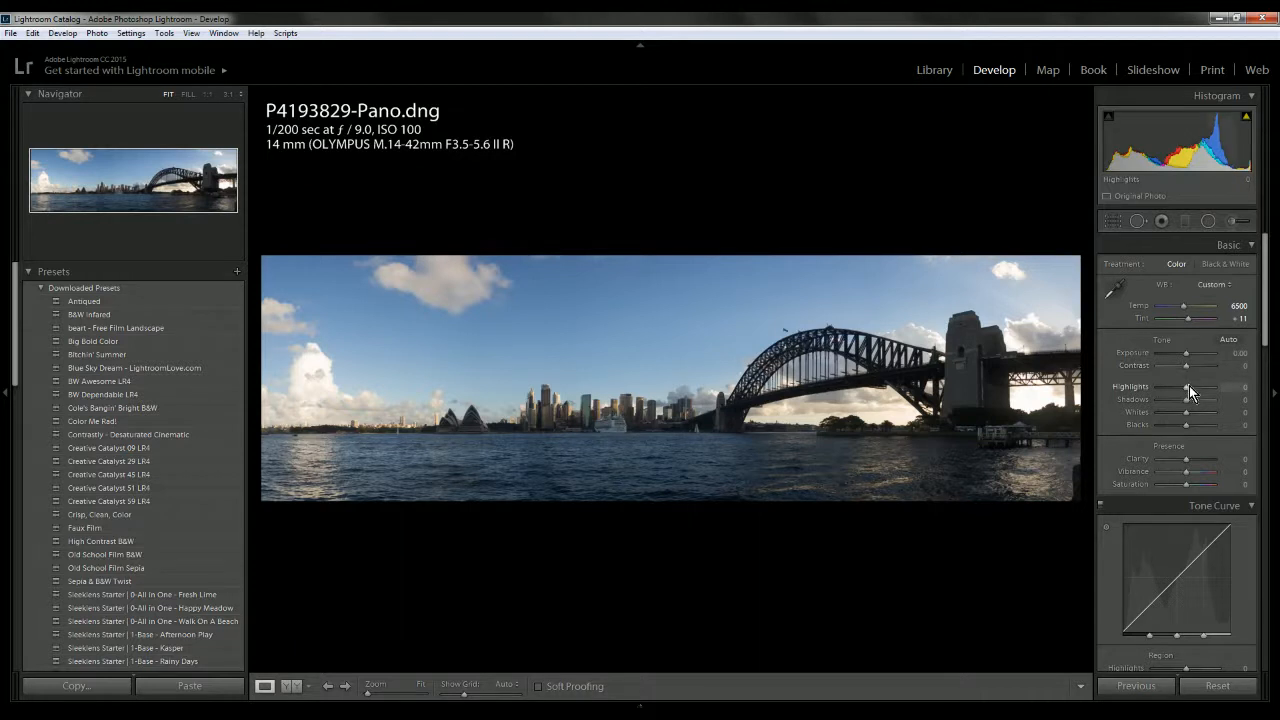
# - Set the panorama's Highlights to -55, Shadows to +48, Whites to -26, Blacks to -12 and Contrast to +15
pyautogui.moveTo(1189, 386); pyautogui.dragTo(1184, 428)
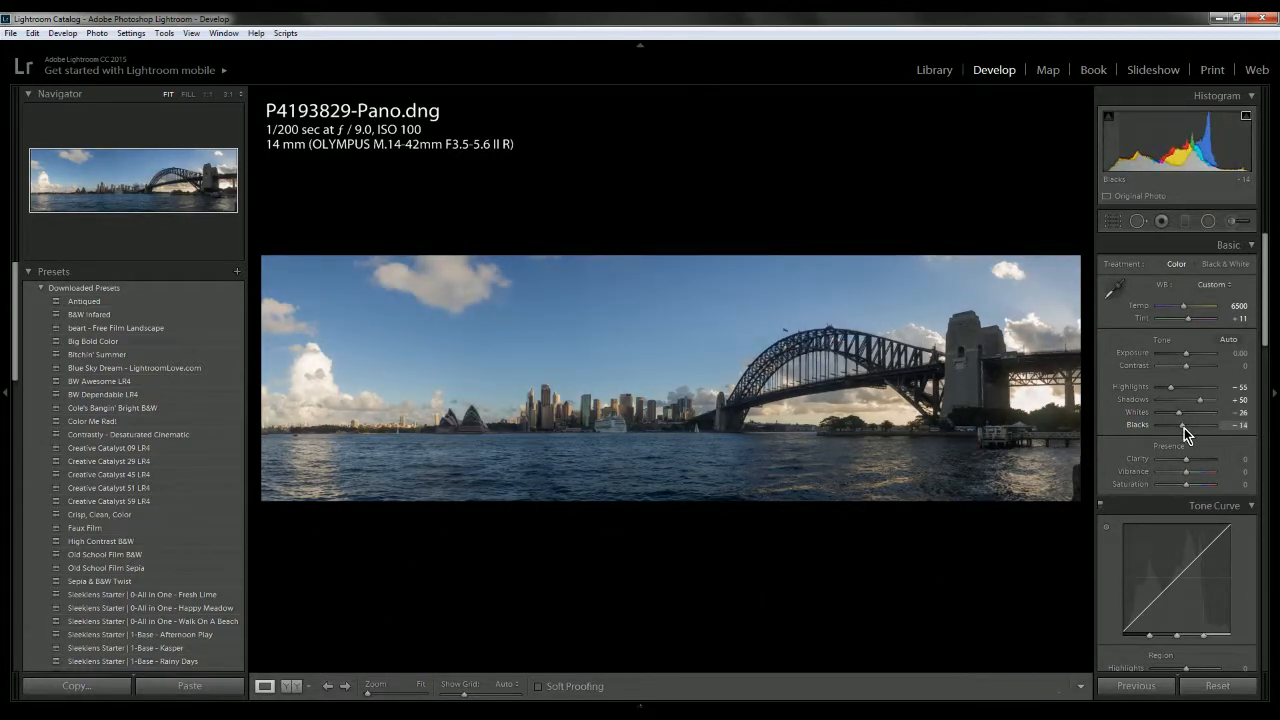
pyautogui.moveTo(1186, 366)
pyautogui.mouseDown()
pyautogui.moveTo(1224, 372)
pyautogui.moveTo(1177, 369)
pyautogui.moveTo(1188, 368)
pyautogui.mouseUp()
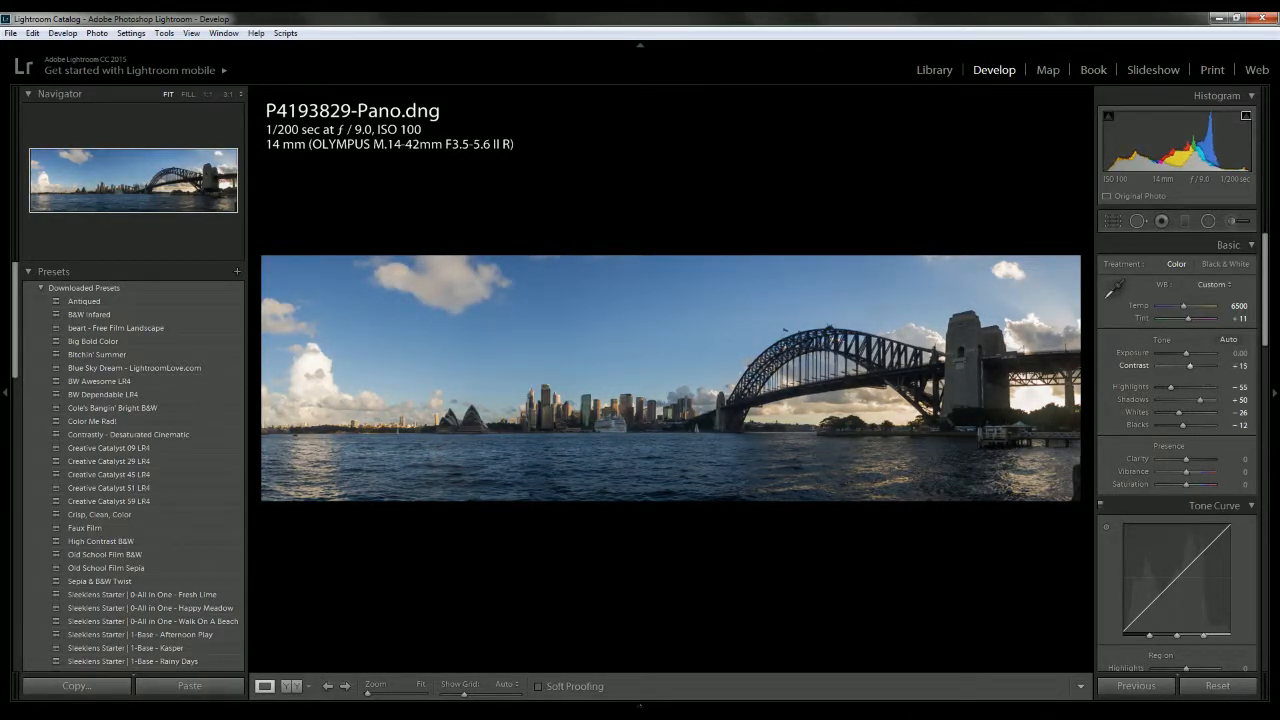
pyautogui.moveTo(1199, 403); pyautogui.dragTo(1203, 399)
# - Set the panorama's Clarity to +14, Vibrance to +35 and Saturation to +19
pyautogui.moveTo(1185, 459)
pyautogui.mouseDown()
pyautogui.moveTo(1200, 478)
pyautogui.moveTo(1229, 477)
pyautogui.moveTo(1195, 471)
pyautogui.mouseUp()
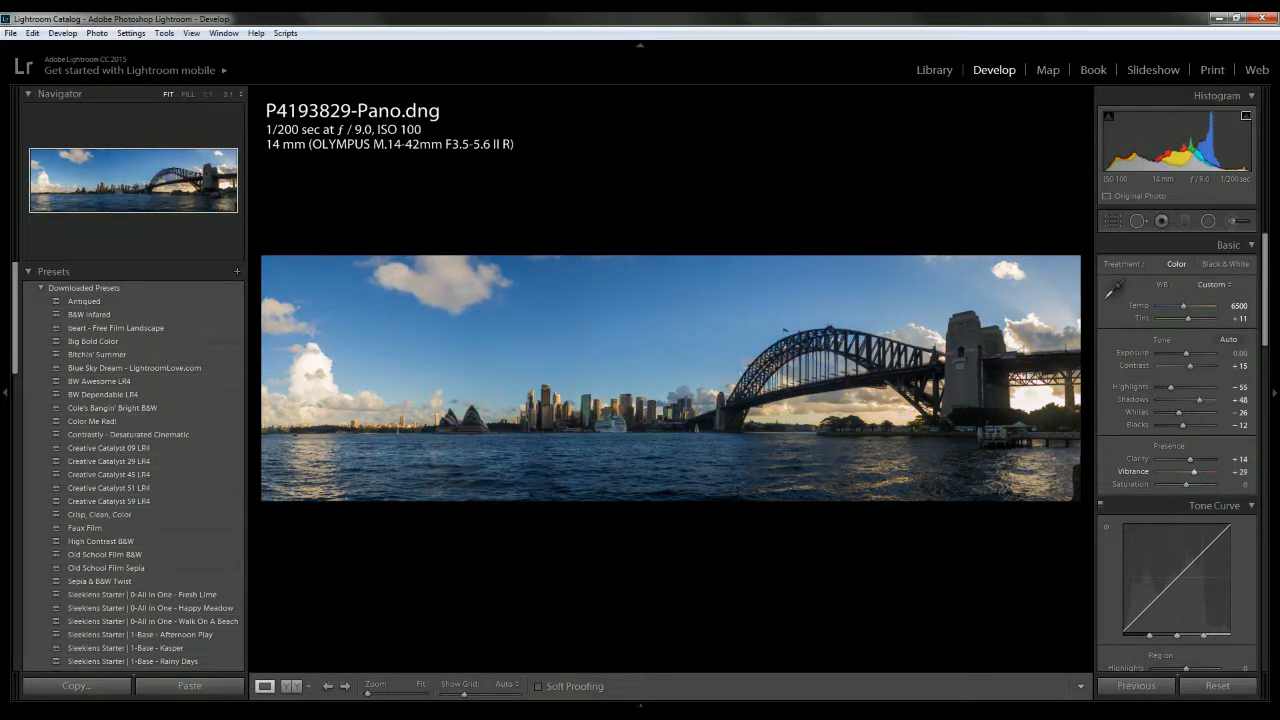
pyautogui.moveTo(1245, 472); pyautogui.dragTo(1245, 472)
pyautogui.moveTo(1257, 286); pyautogui.dragTo(1255, 312)
pyautogui.moveTo(1187, 335); pyautogui.dragTo(1219, 338)
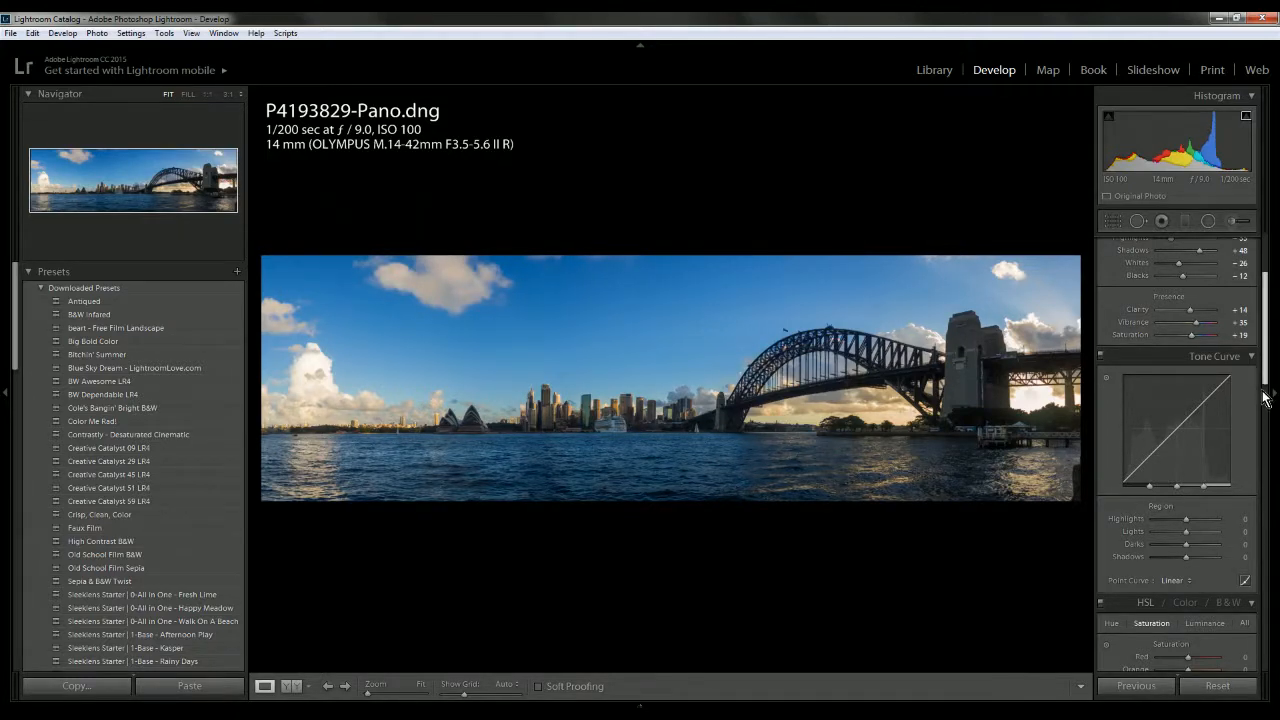
# - Set the HSL saturation to Blue -20, Yellow +44 and Orange -7, and switch the info overlay to capture date and dimensions
pyautogui.moveTo(1266, 385)
pyautogui.mouseDown()
pyautogui.moveTo(1270, 666)
pyautogui.moveTo(1267, 360)
pyautogui.moveTo(1266, 396)
pyautogui.mouseUp()
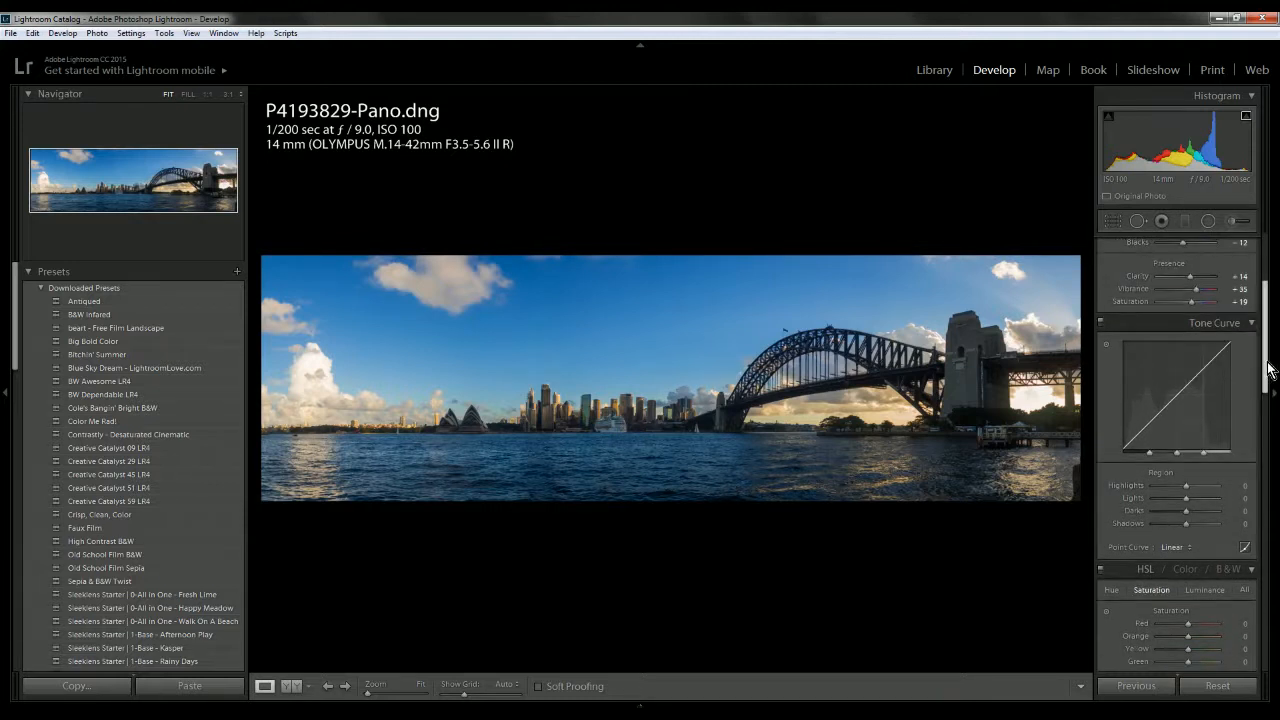
pyautogui.scroll(-4, 1222, 435)
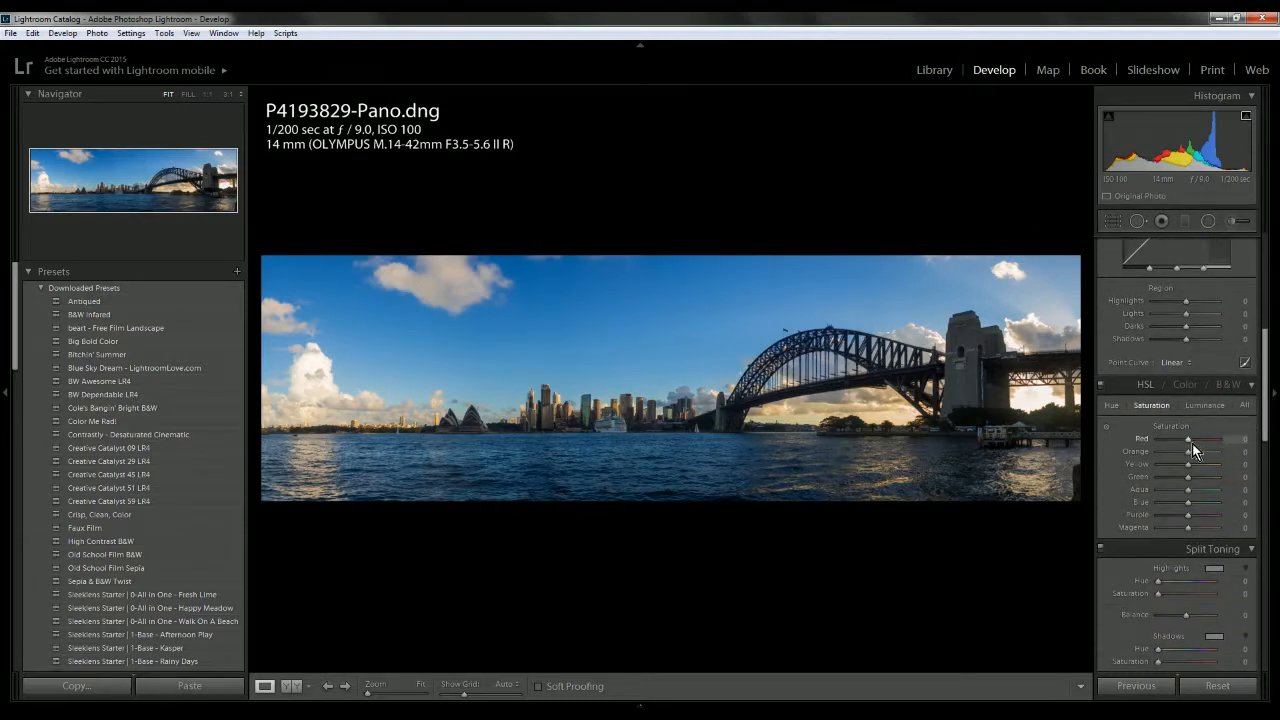
pyautogui.click(1115, 403)
pyautogui.moveTo(1189, 505)
pyautogui.mouseDown()
pyautogui.moveTo(1206, 508)
pyautogui.moveTo(1166, 510)
pyautogui.moveTo(1183, 503)
pyautogui.mouseUp()
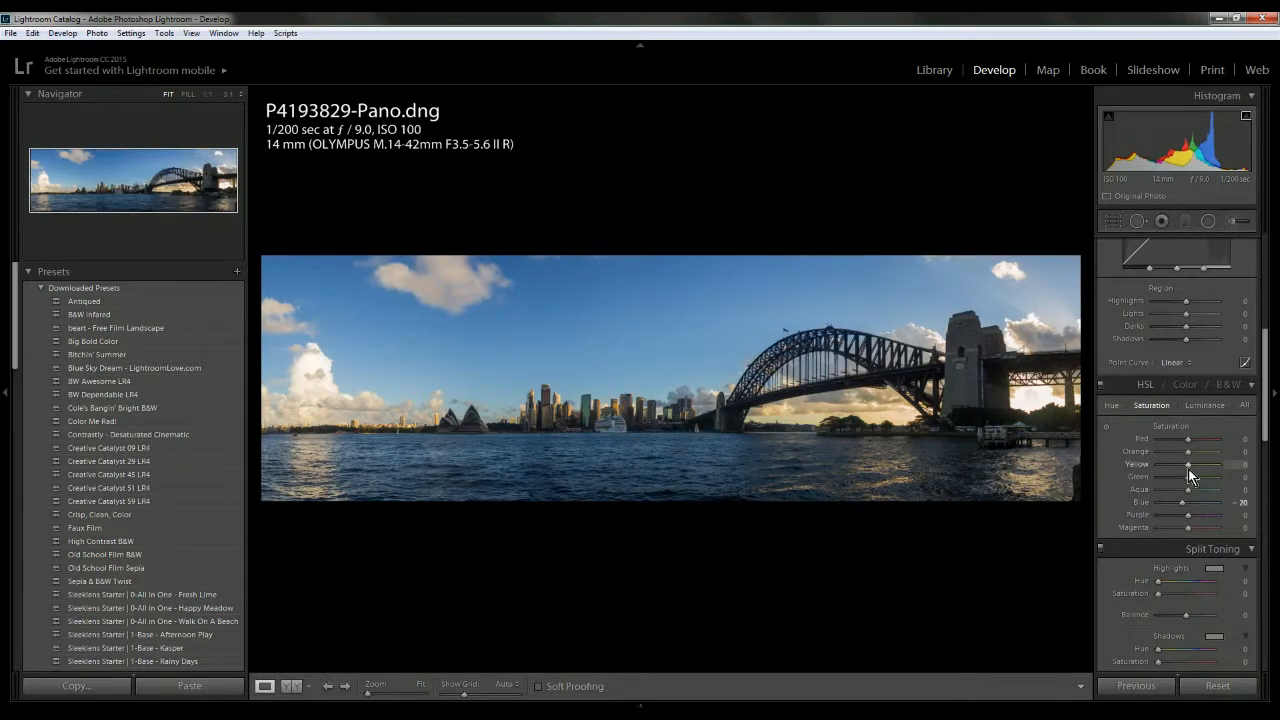
pyautogui.moveTo(1210, 466); pyautogui.dragTo(1188, 448)
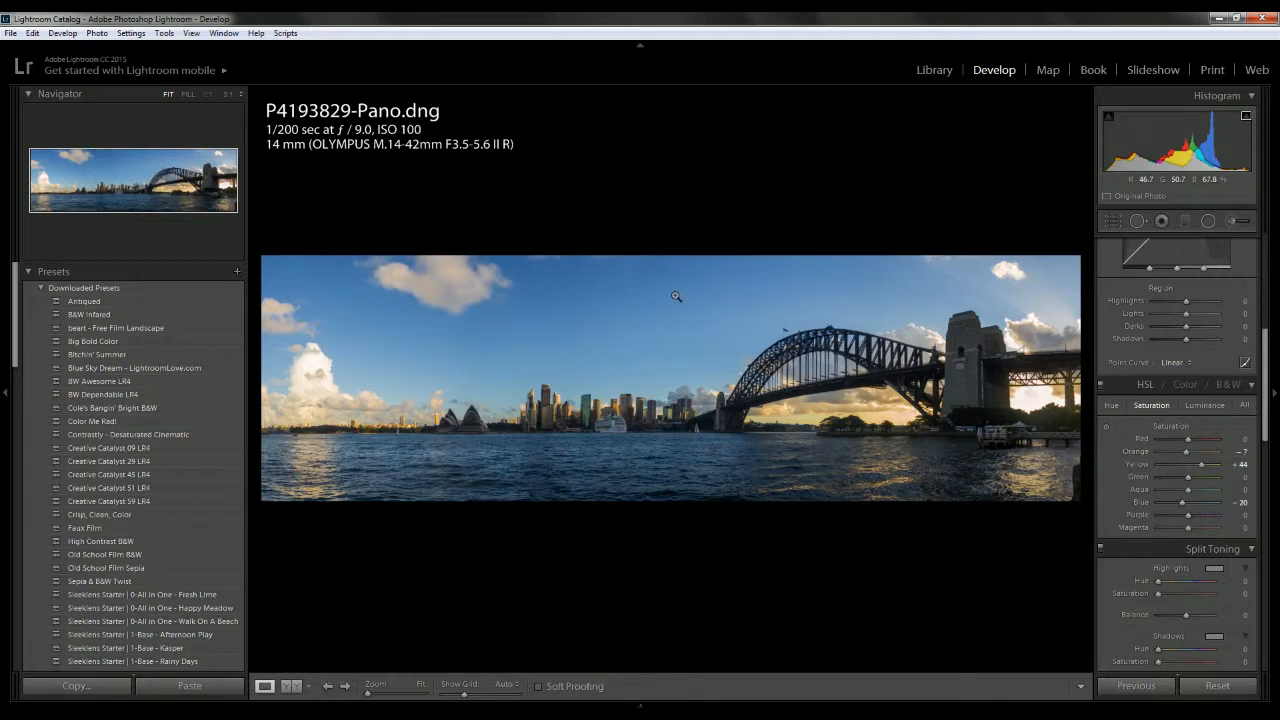
pyautogui.press('i')
pyautogui.press('i')
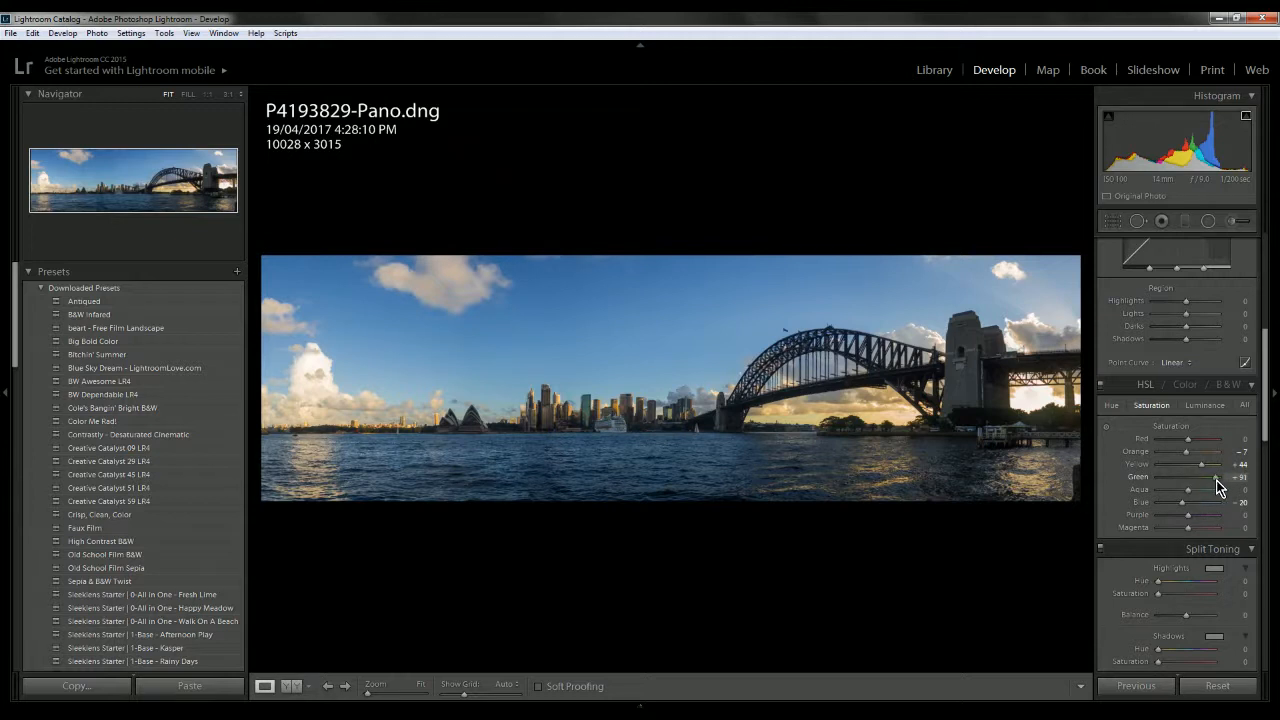
# - Set the HSL Green saturation to +16 and increase the Orange saturation
pyautogui.moveTo(1188, 452); pyautogui.dragTo(1200, 453)
pyautogui.press('Down')
pyautogui.hotkey('shift', 'Up')
# - Set the Split Toning highlights to Hue 219 and Saturation 18
pyautogui.moveTo(1267, 378); pyautogui.dragTo(1273, 440)
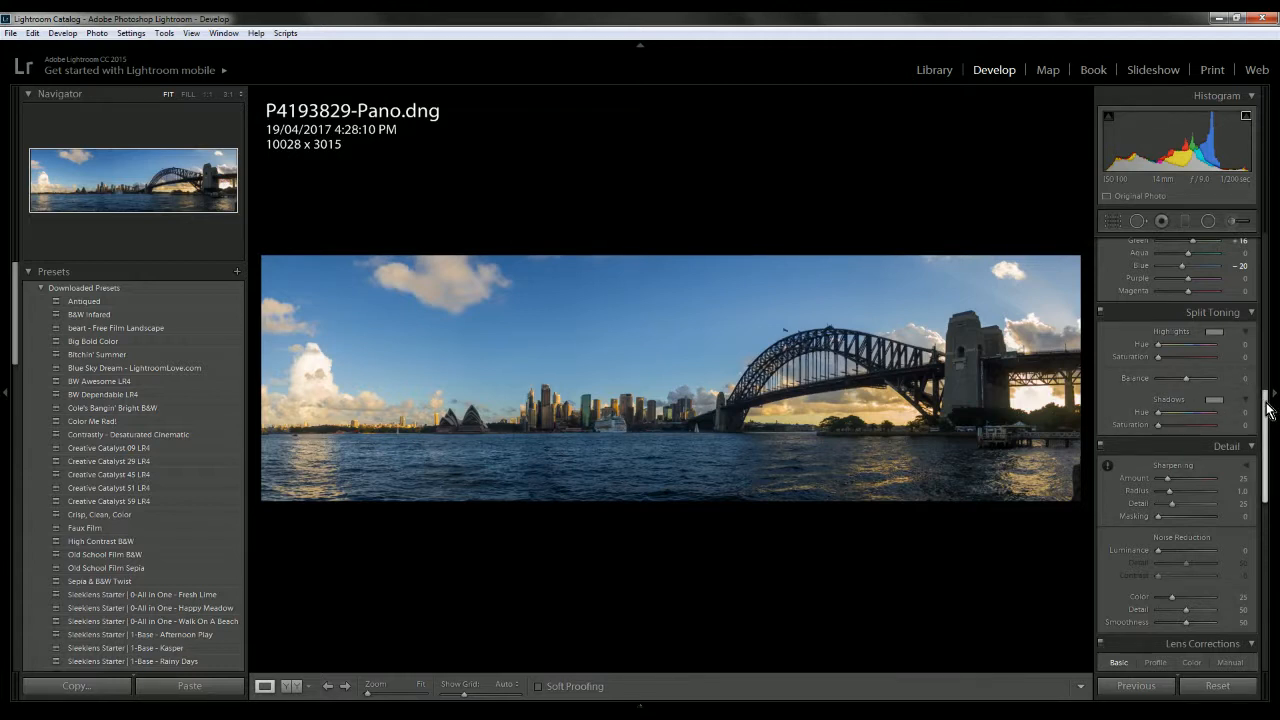
pyautogui.moveTo(1162, 345)
pyautogui.mouseDown()
pyautogui.moveTo(1191, 348)
pyautogui.moveTo(1172, 362)
pyautogui.mouseUp()
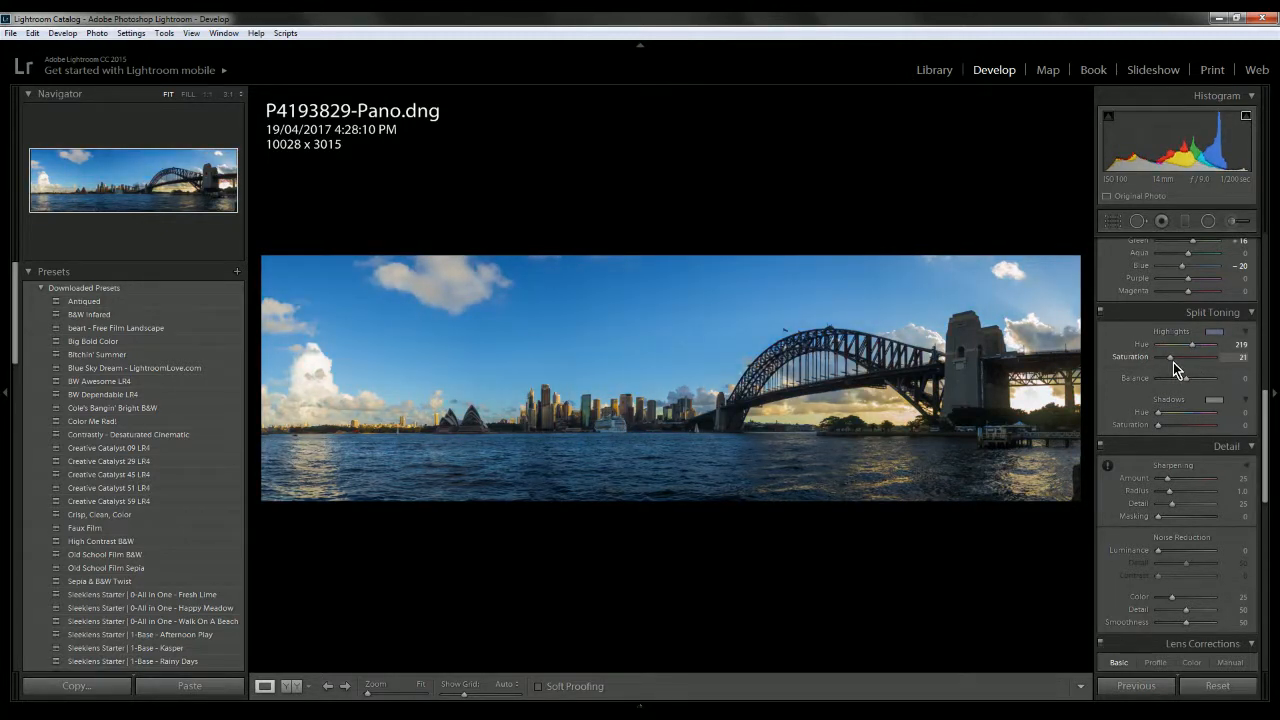
pyautogui.moveTo(1238, 359)
pyautogui.mouseDown()
pyautogui.moveTo(1253, 359)
pyautogui.moveTo(1218, 361)
pyautogui.mouseUp()
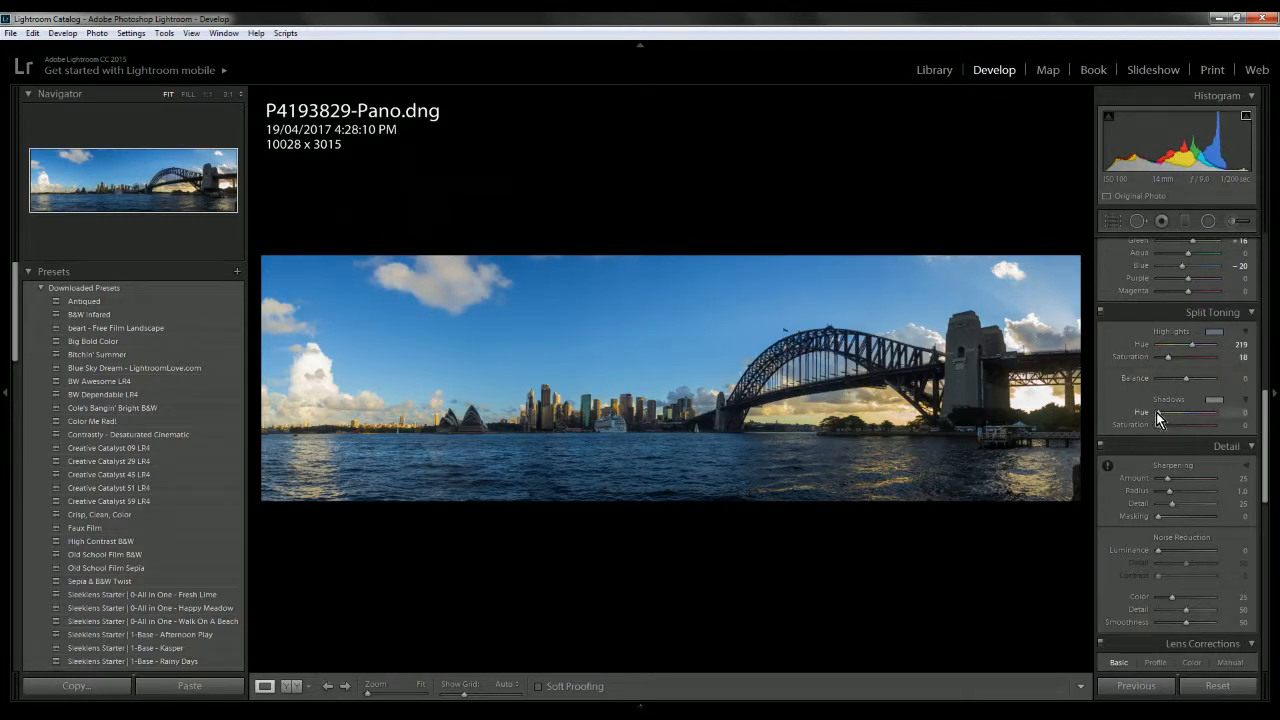
# - Set the Split Toning shadows to Hue 51 and Saturation 20, with Balance at -24
pyautogui.moveTo(1160, 414)
pyautogui.mouseDown()
pyautogui.moveTo(1192, 414)
pyautogui.moveTo(1166, 425)
pyautogui.mouseUp()
pyautogui.moveTo(1186, 380); pyautogui.dragTo(1216, 381)
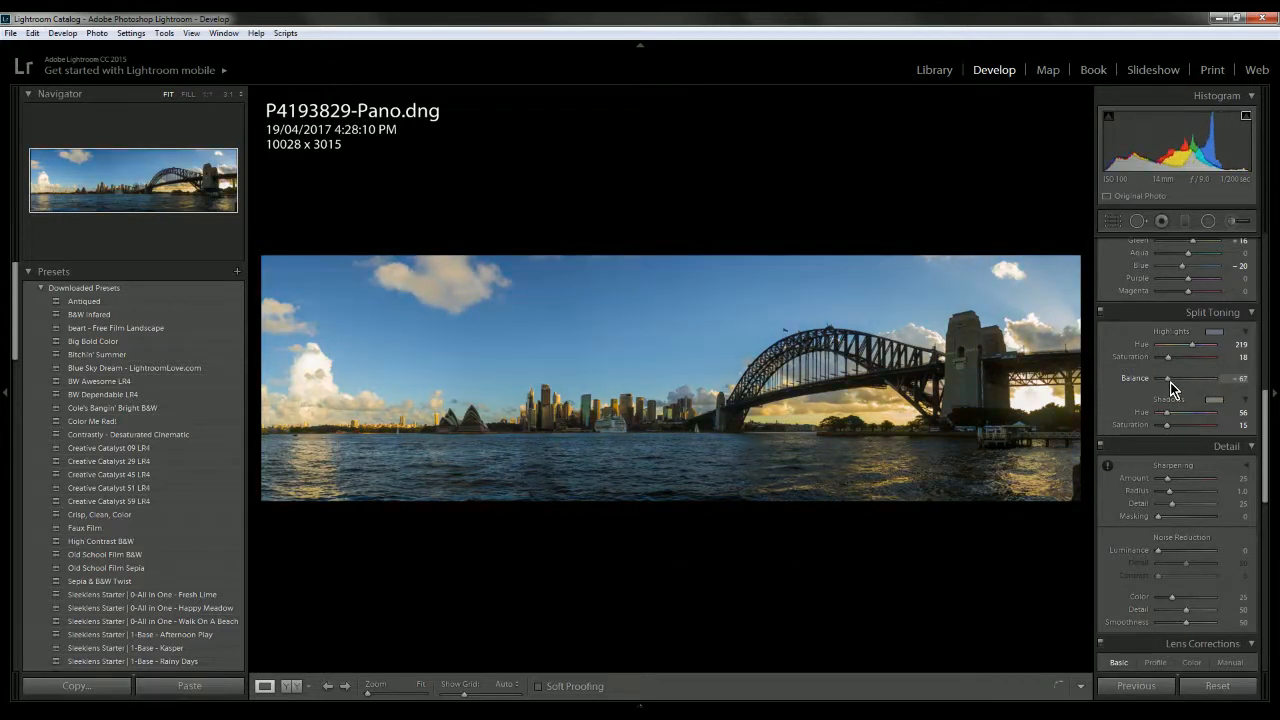
pyautogui.doubleClick(1172, 383)
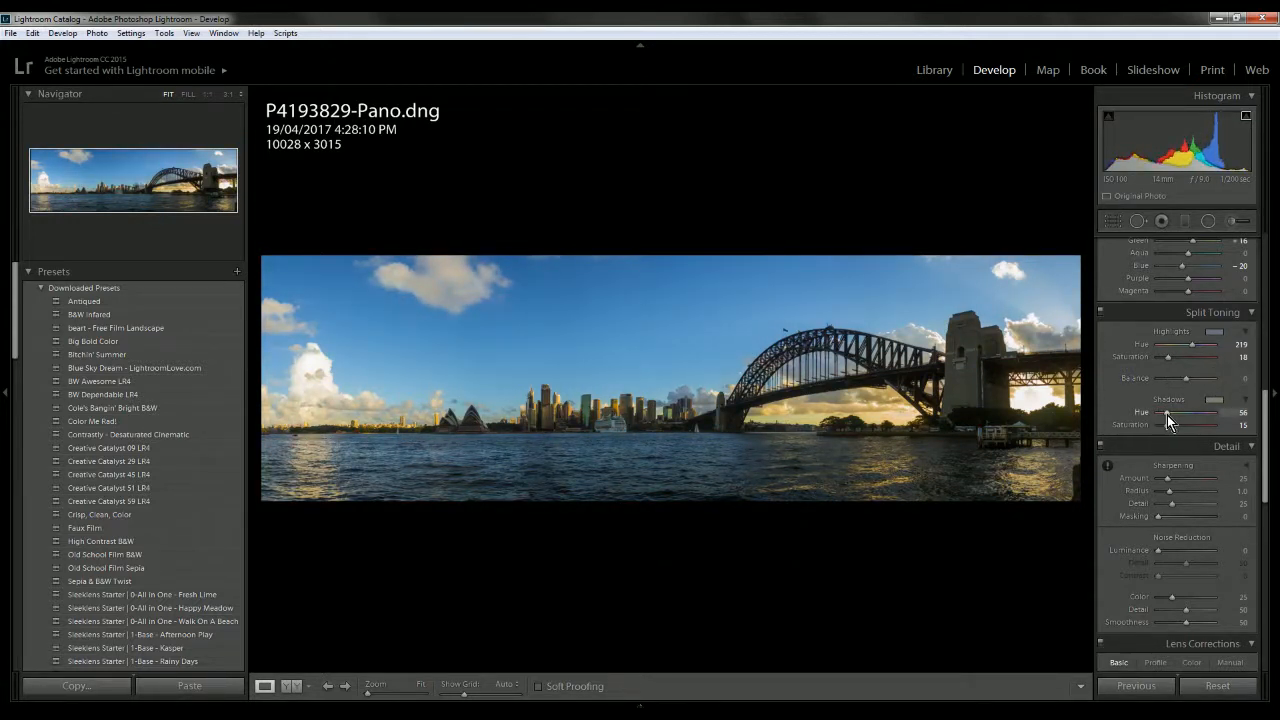
pyautogui.moveTo(1167, 415); pyautogui.dragTo(1168, 425)
pyautogui.moveTo(1186, 380)
pyautogui.mouseDown()
pyautogui.moveTo(1164, 382)
pyautogui.moveTo(1179, 383)
pyautogui.mouseUp()
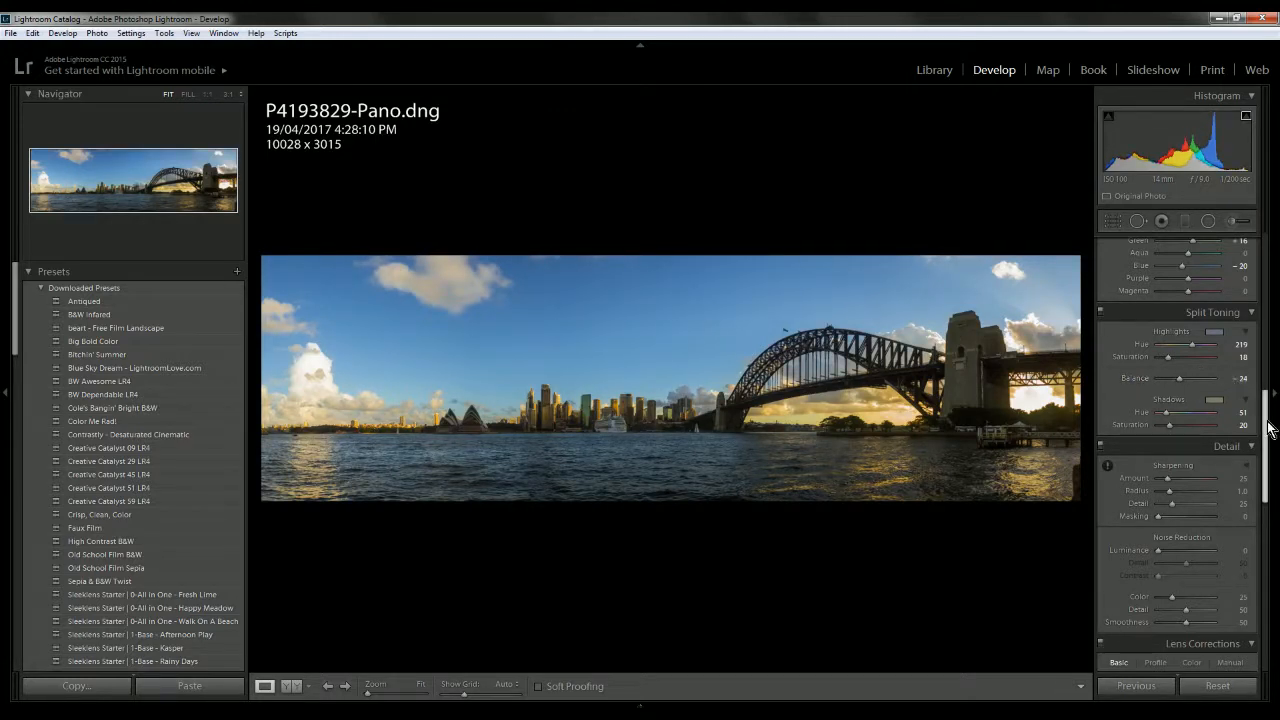
# - Apply the user preset Detail Preset to the panorama
pyautogui.moveTo(1263, 394); pyautogui.dragTo(1260, 434)
pyautogui.scroll(-15, 108, 567)
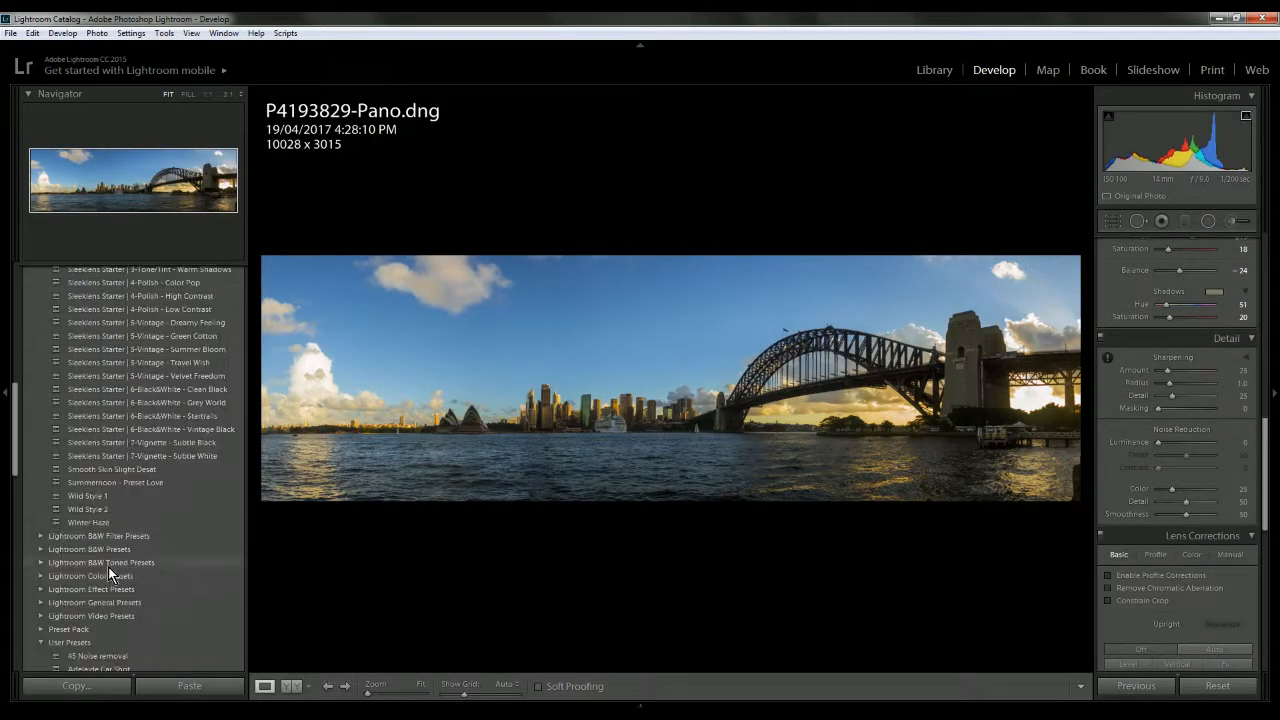
pyautogui.click(90, 645)
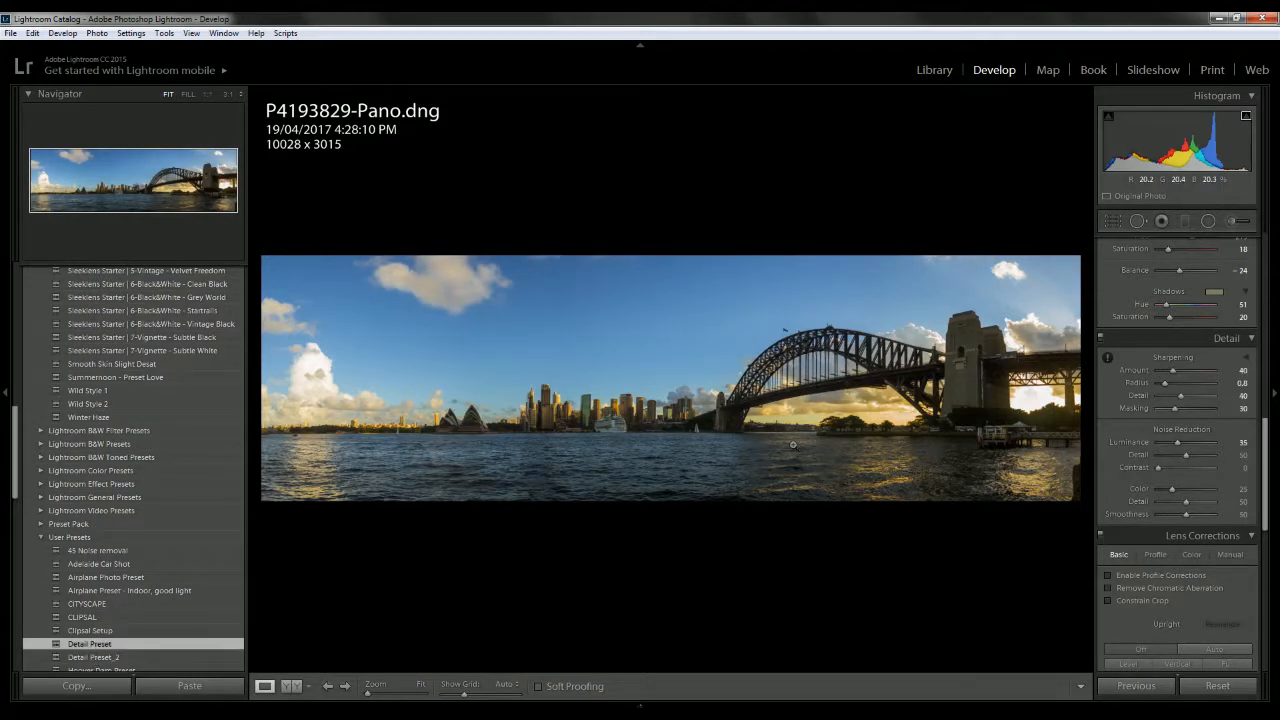
# - Inspect the city skyline at 1:1 and set the sharpening Radius to 1.0
pyautogui.click(593, 418)
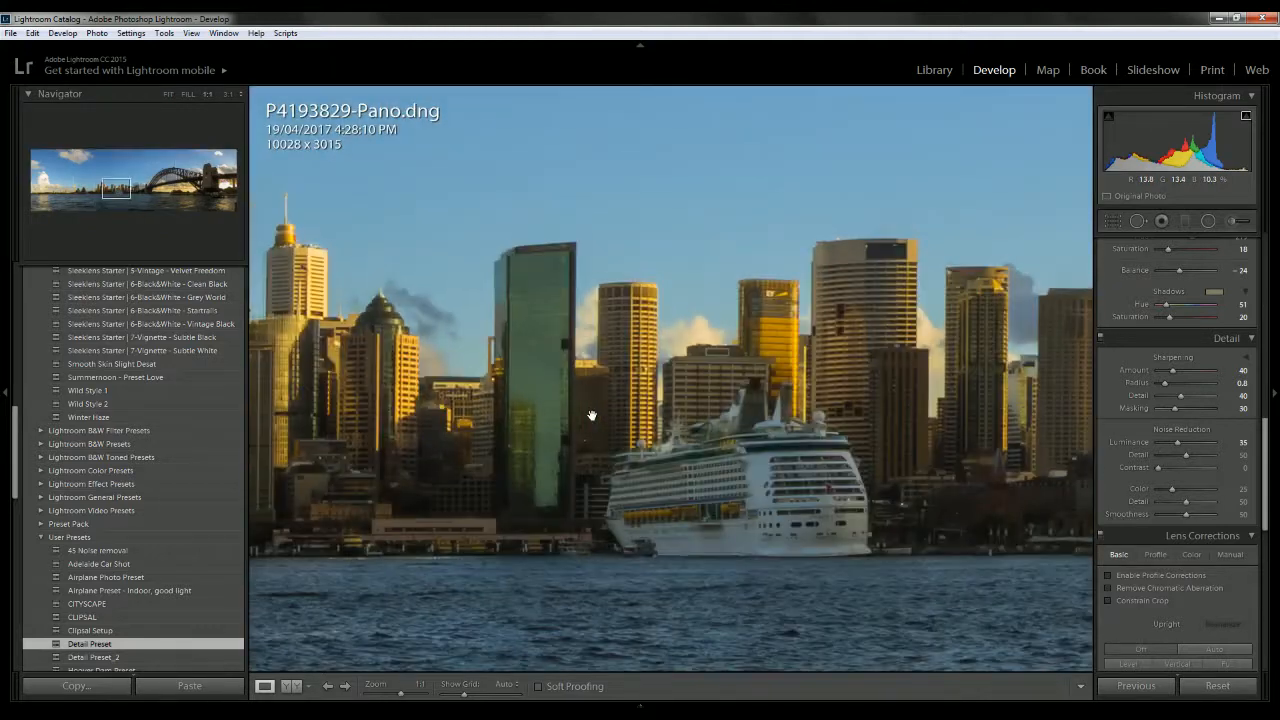
pyautogui.moveTo(486, 425); pyautogui.dragTo(800, 428)
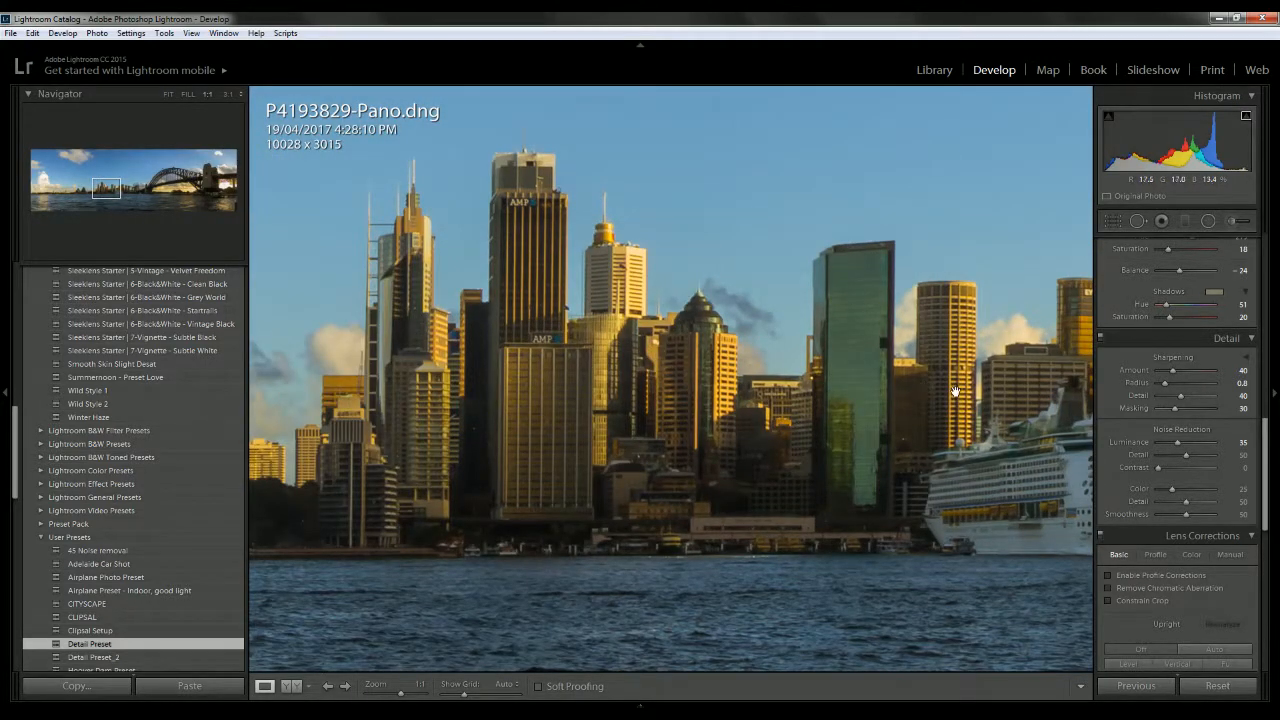
pyautogui.moveTo(1169, 385); pyautogui.dragTo(1198, 392)
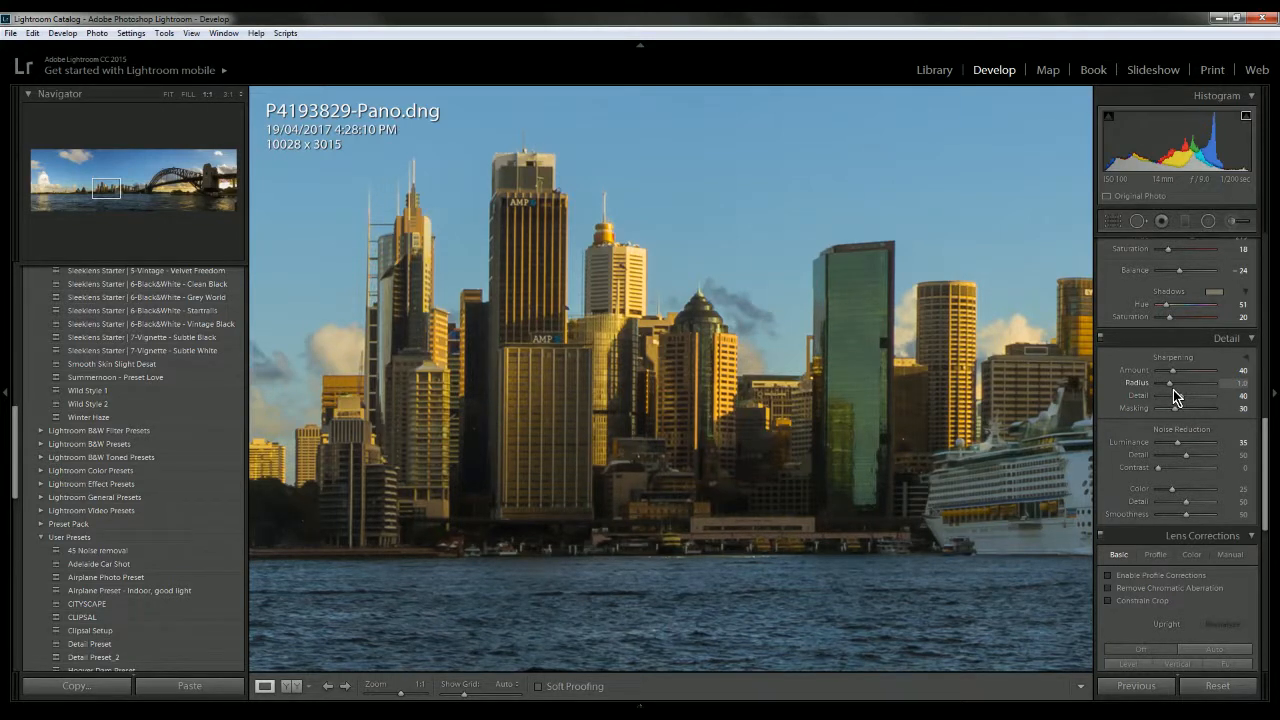
pyautogui.click(714, 461)
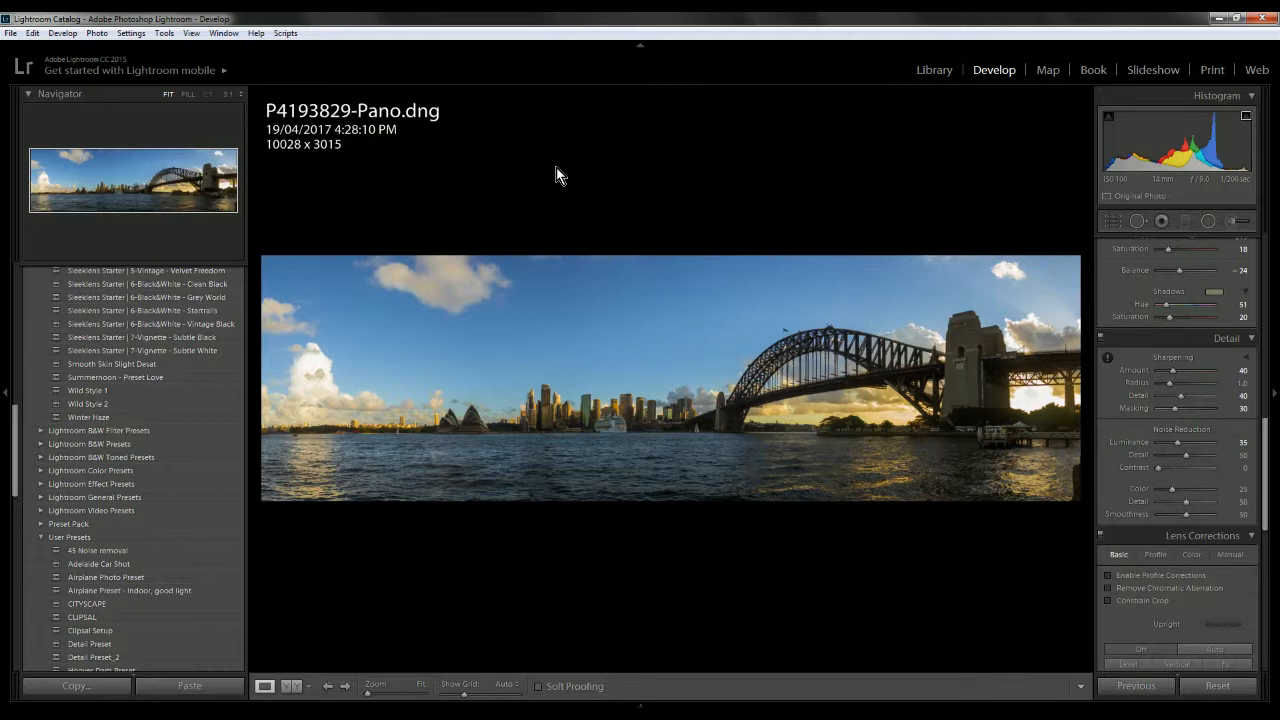
# - Switch the info overlay to exposure and lens details, and set Luminance noise reduction to 40
pyautogui.press('i')
pyautogui.click(1236, 443)
pyautogui.write('40')
pyautogui.press('Return')
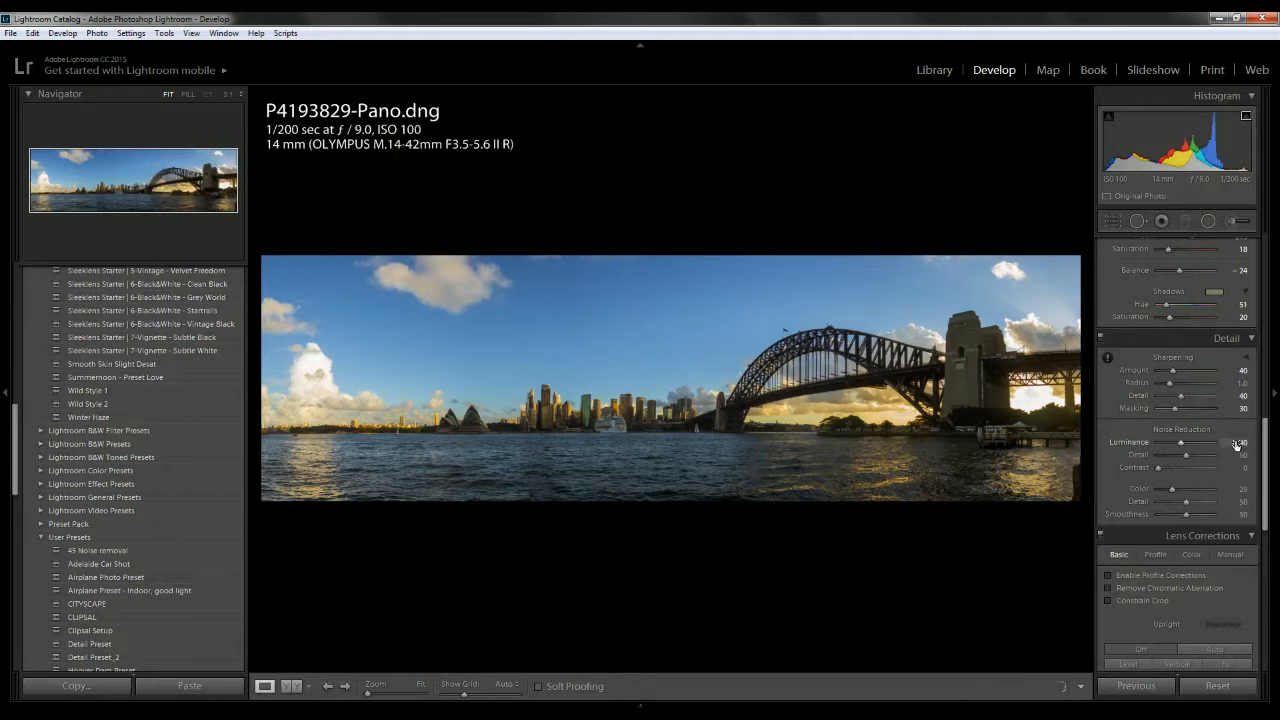
# - Try Luminance noise reduction at 100 on the cruise ship area at 1:1, and return it to 40
pyautogui.scroll(-5, 1205, 448)
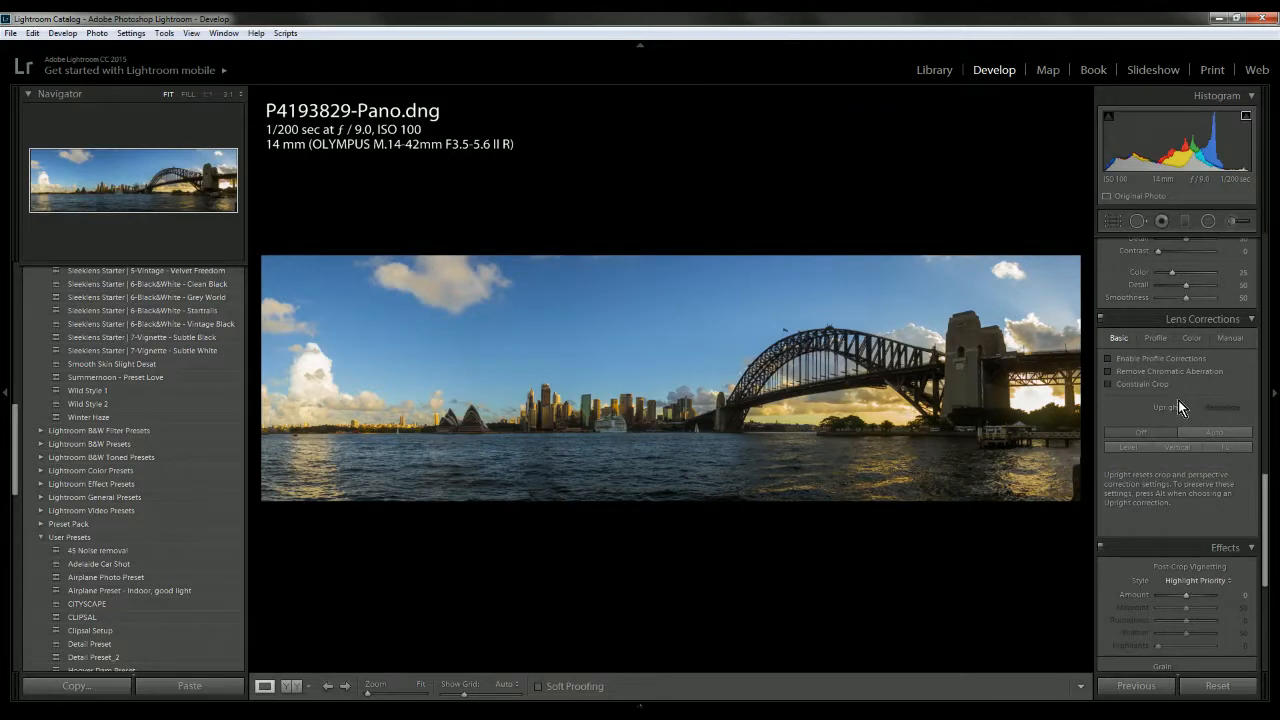
pyautogui.click(607, 424)
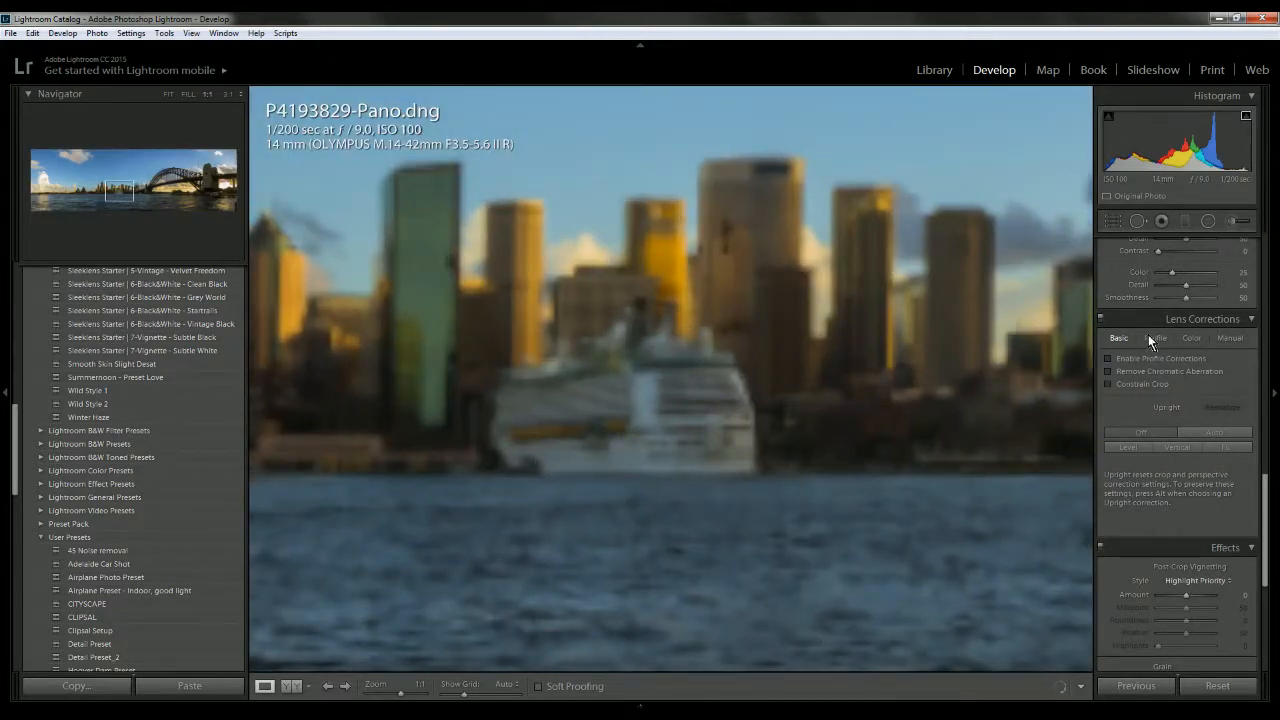
pyautogui.scroll(3, 1160, 346)
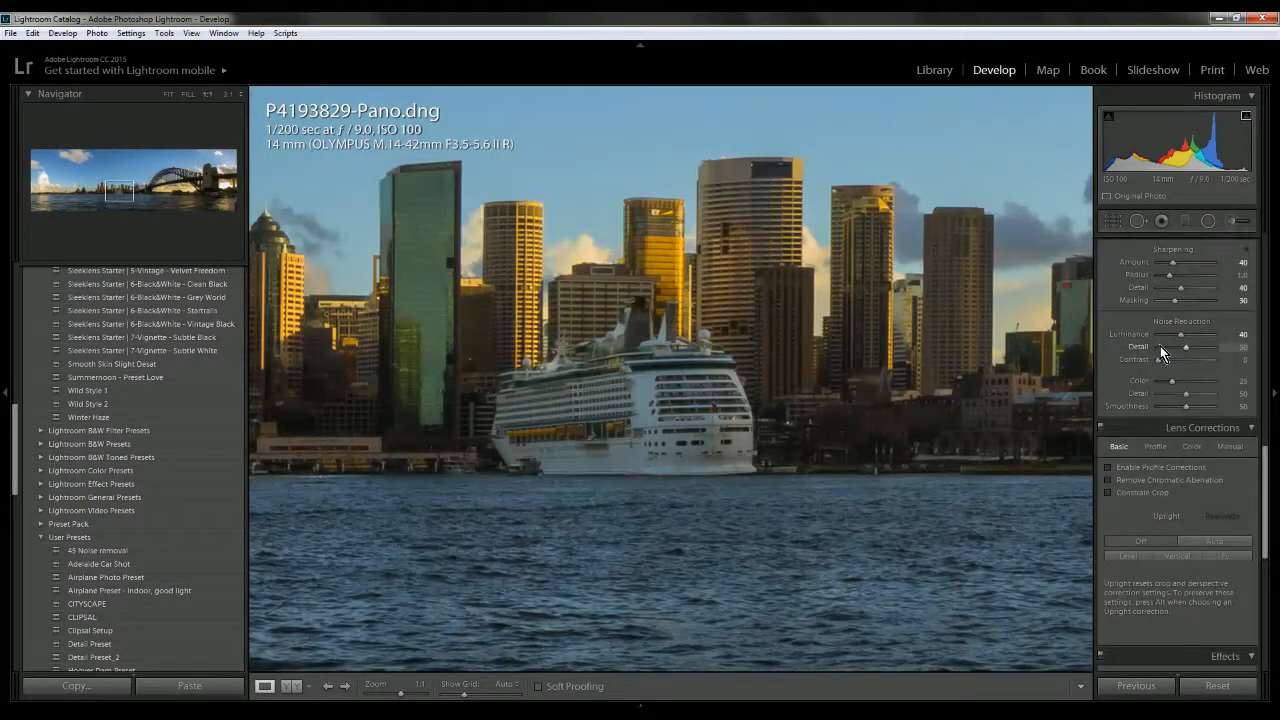
pyautogui.click(1226, 335)
pyautogui.write('40')
pyautogui.press('Return')
pyautogui.scroll(2, 1190, 437)
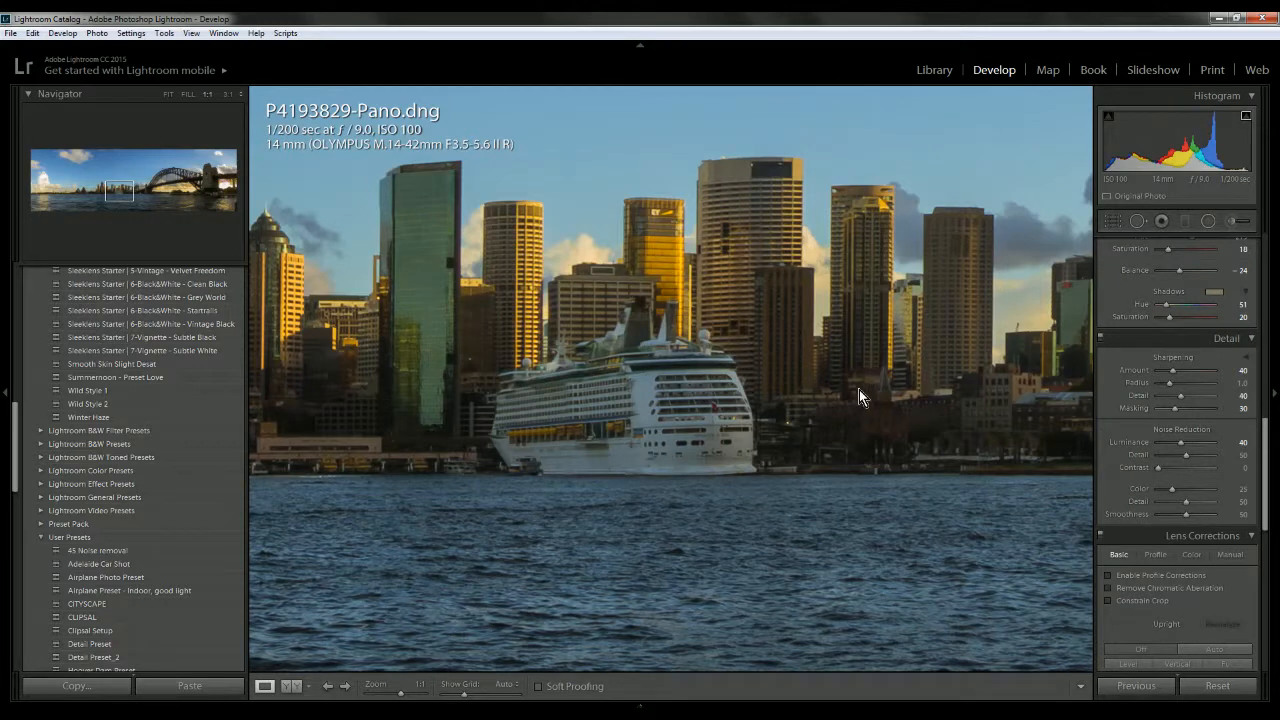
pyautogui.click(800, 389)
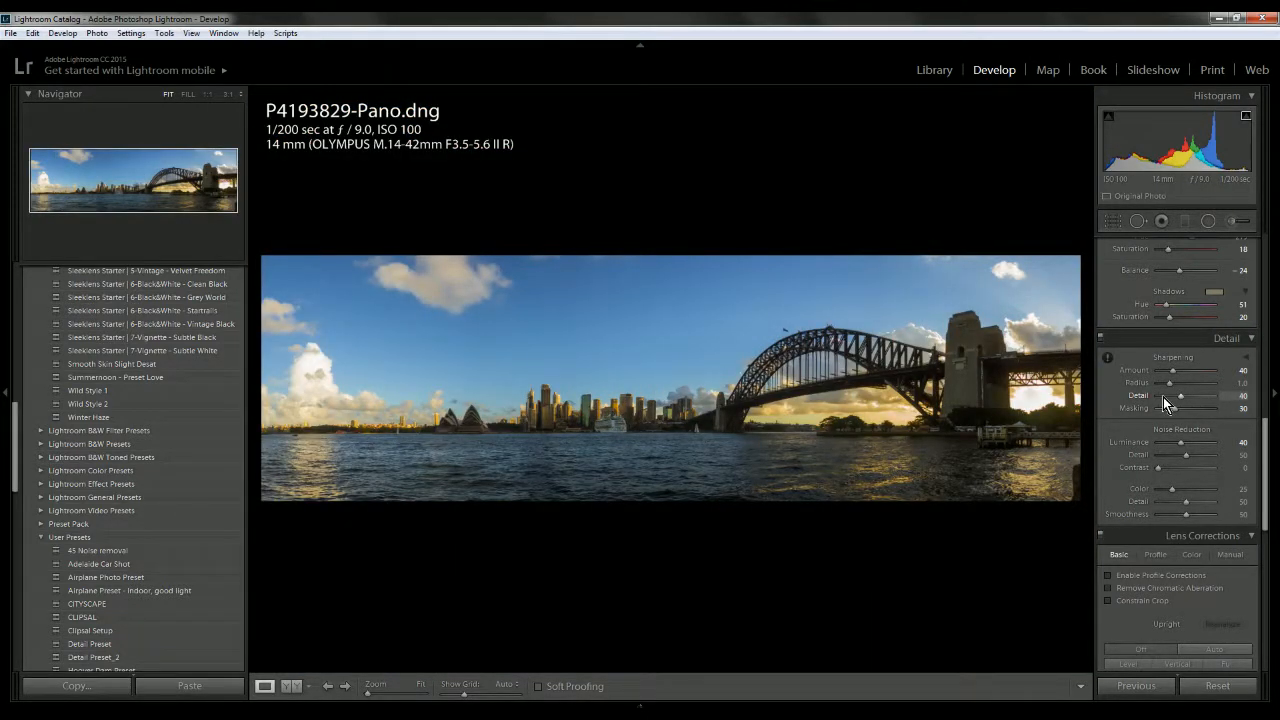
# - Try the Level and Full Upright perspective corrections on the panorama, turning Upright off after each one
pyautogui.scroll(-2, 1160, 423)
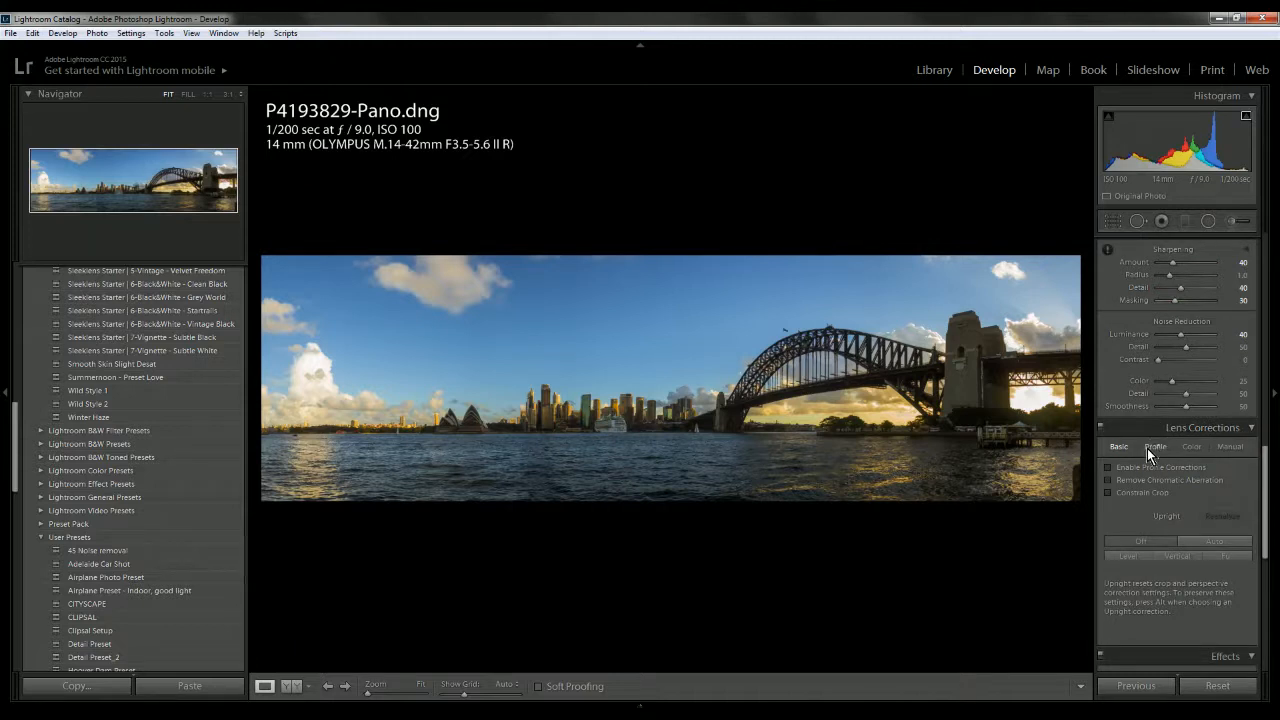
pyautogui.scroll(-2, 1147, 445)
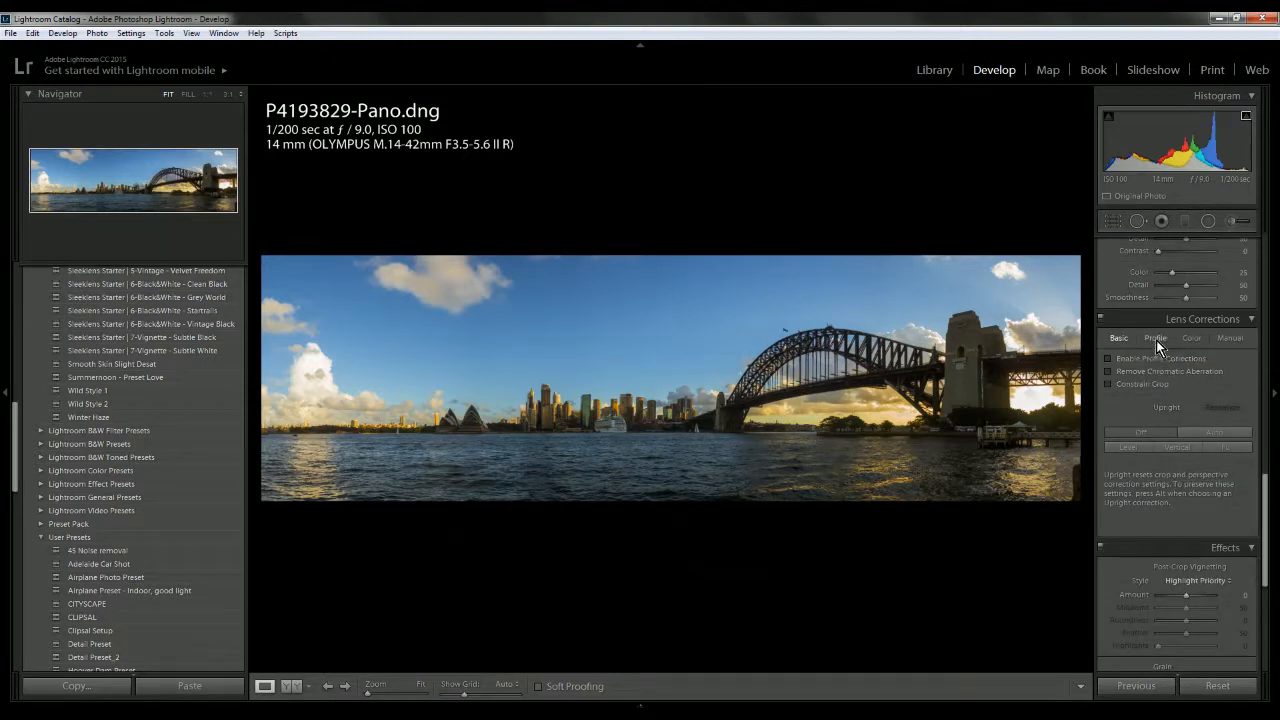
pyautogui.click(1145, 448)
pyautogui.click(1230, 447)
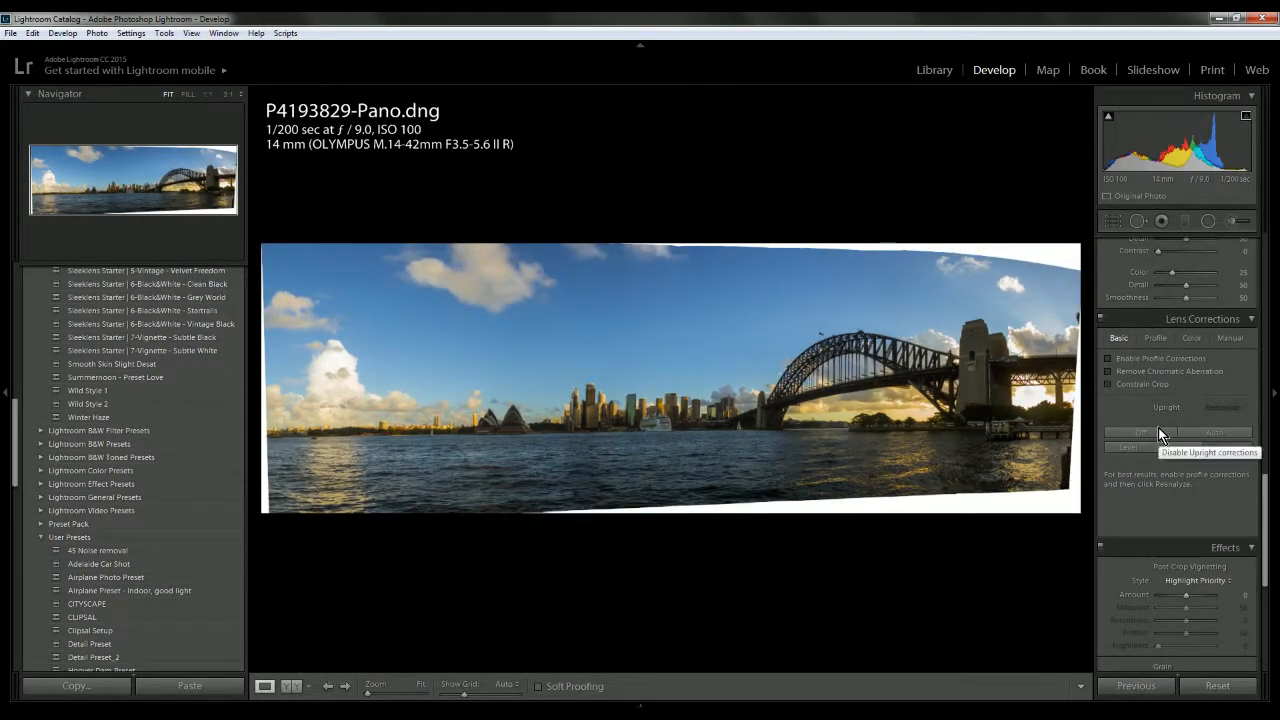
pyautogui.click(1159, 431)
pyautogui.click(1209, 444)
pyautogui.click(1160, 433)
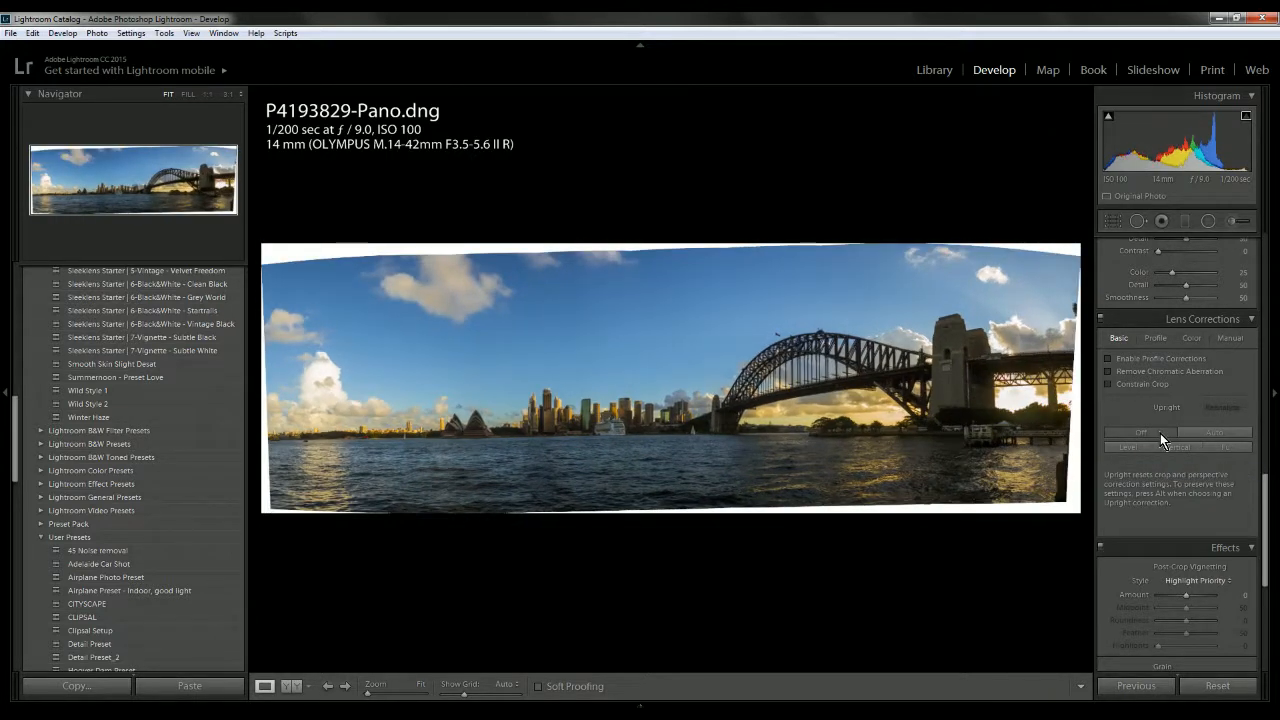
pyautogui.click(1224, 448)
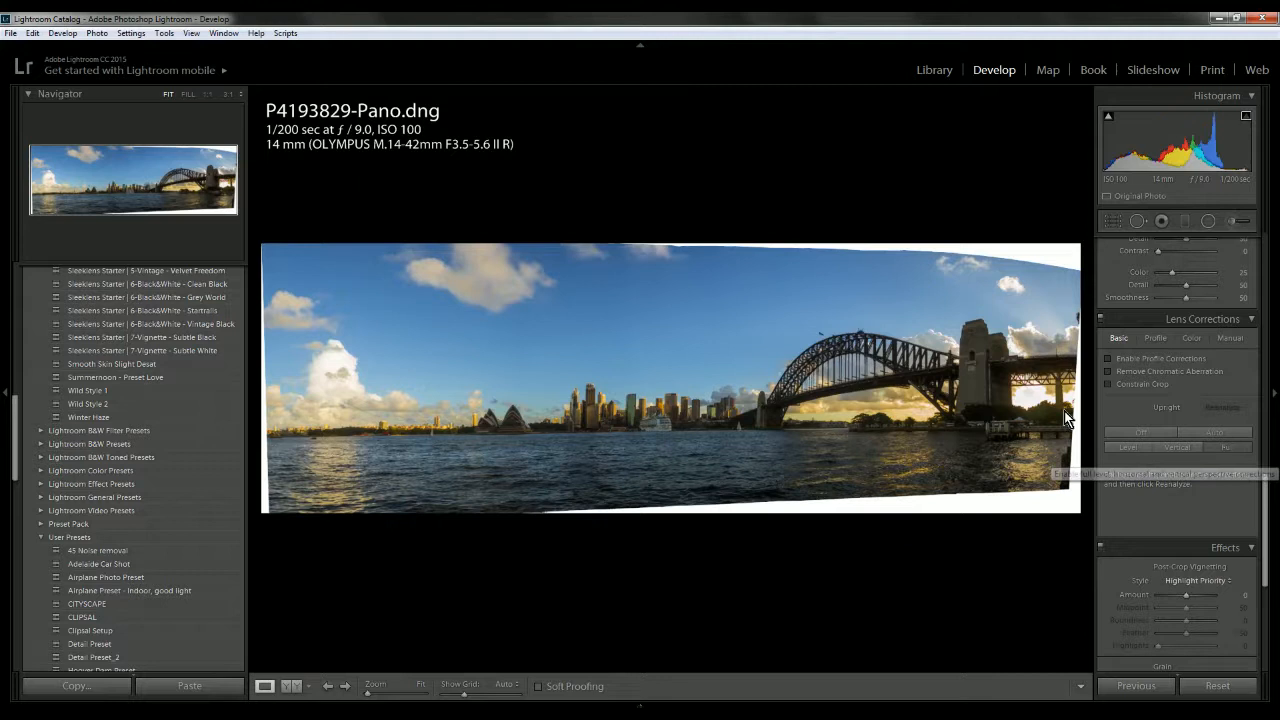
pyautogui.click(1132, 428)
pyautogui.click(1200, 447)
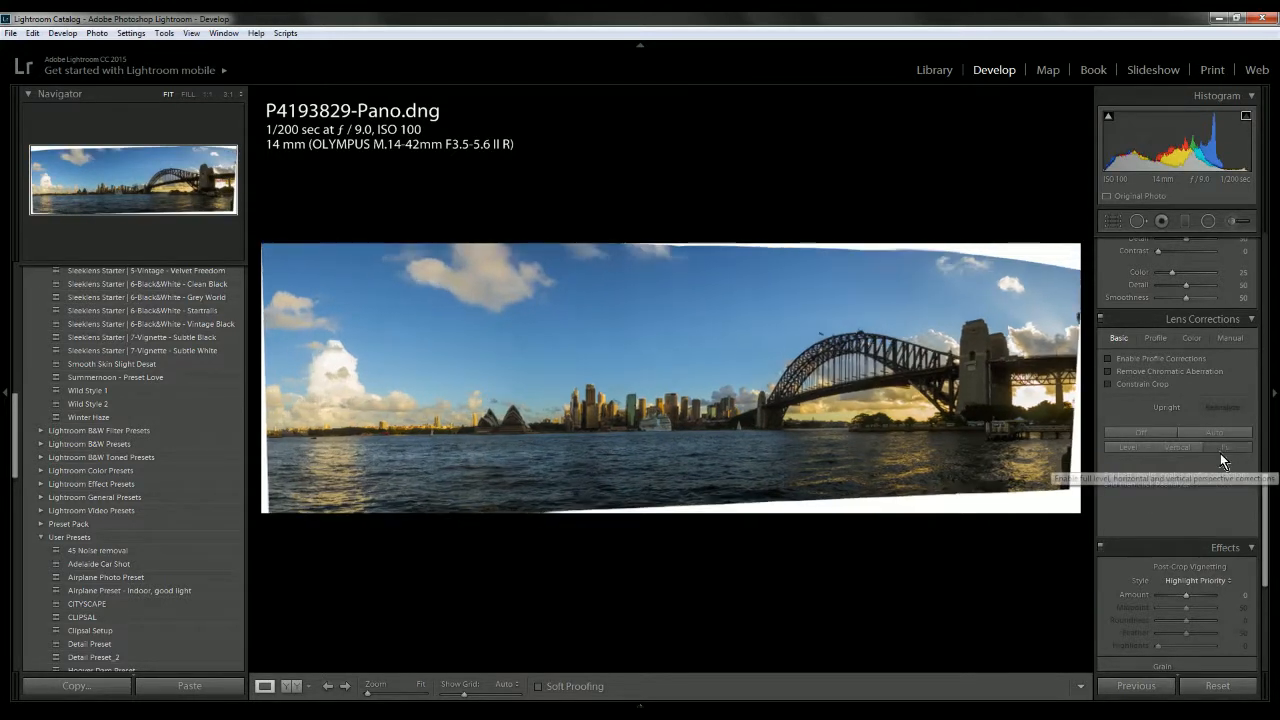
pyautogui.click(1142, 434)
# - Revert the panorama to the last Luminance Smoothing history state, before the Upright attempts
pyautogui.scroll(-10, 60, 594)
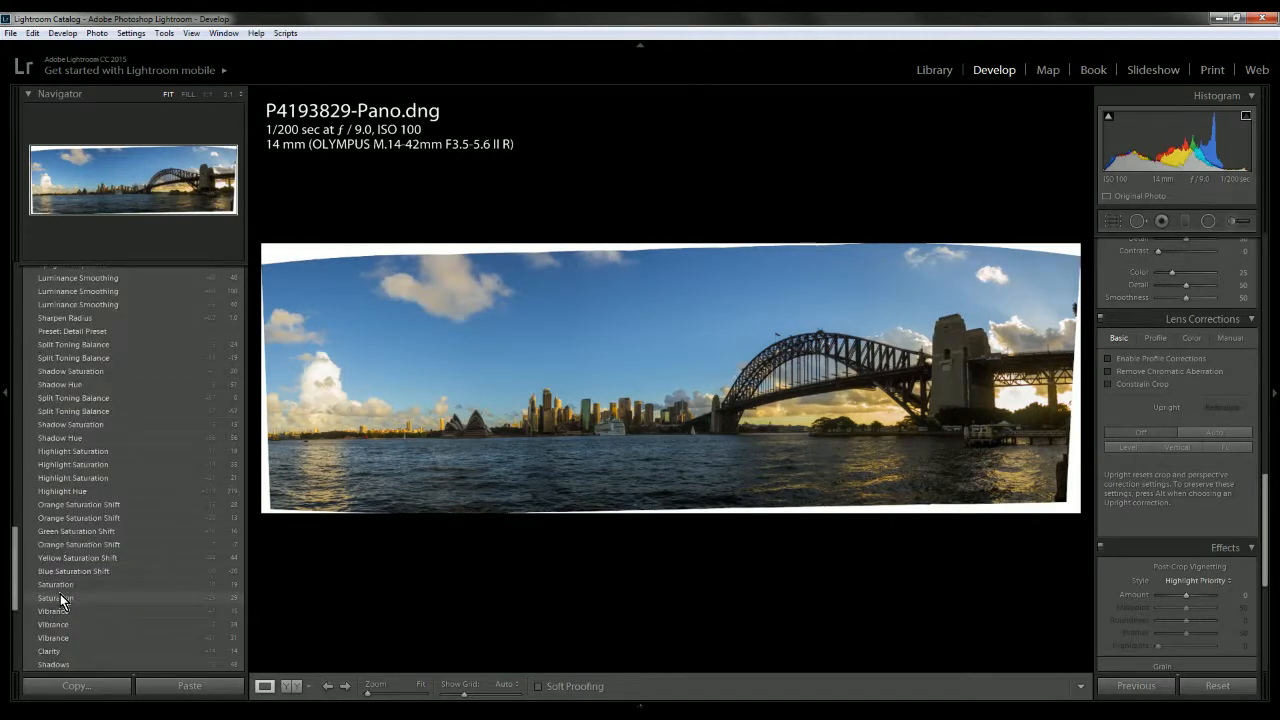
pyautogui.scroll(4, 68, 580)
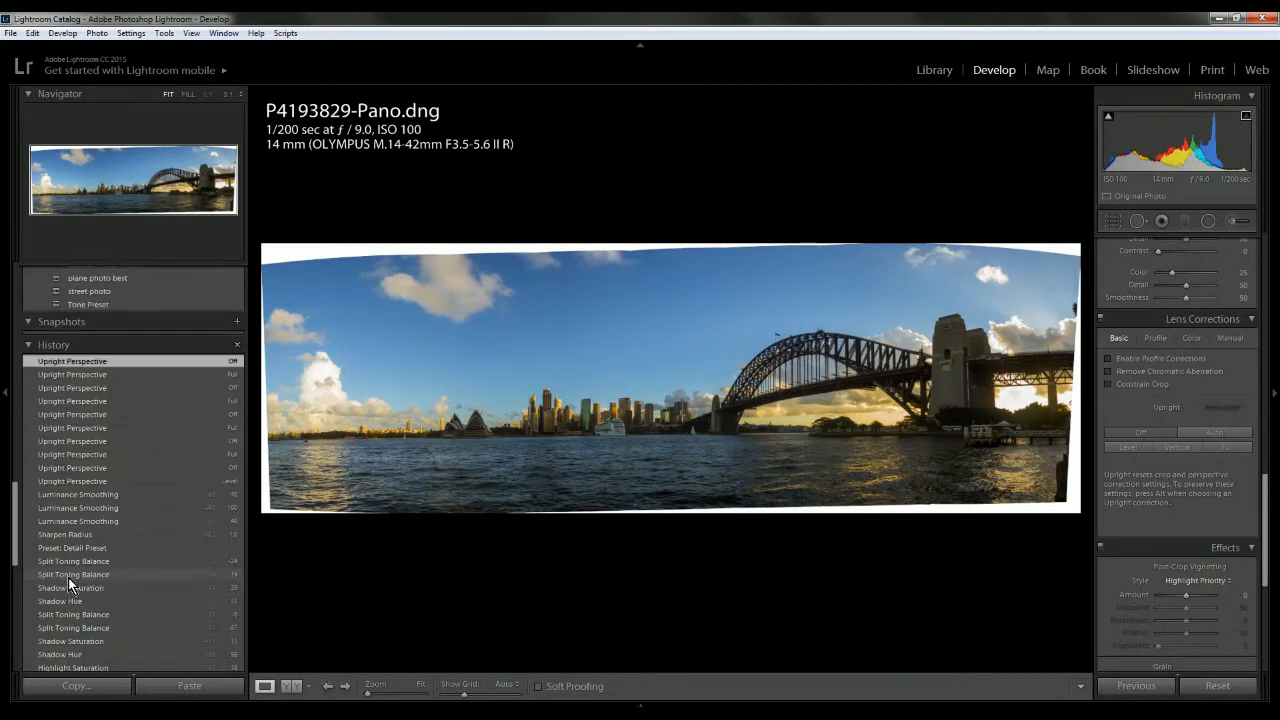
pyautogui.click(99, 494)
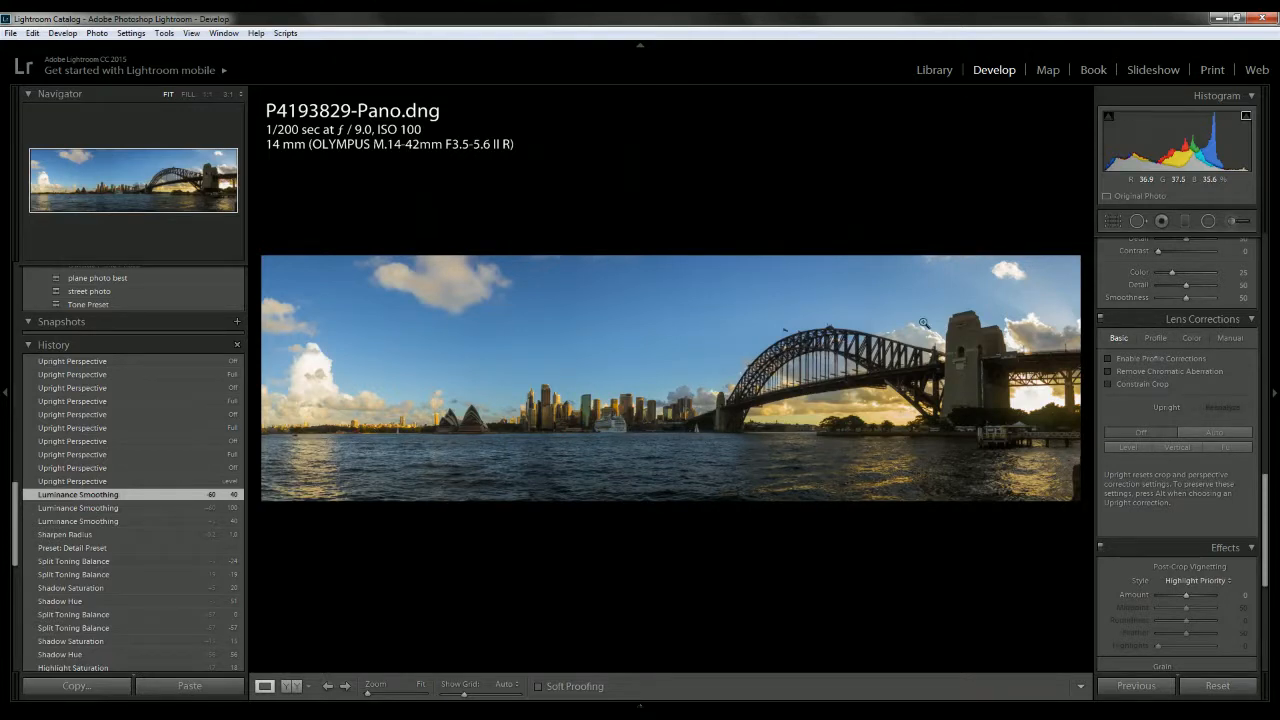
# - Enable Remove Chromatic Aberration and inspect the edges of the bridge and its stone pylon at 3:1 for fringing
pyautogui.scroll(2, 1162, 358)
pyautogui.click(1136, 481)
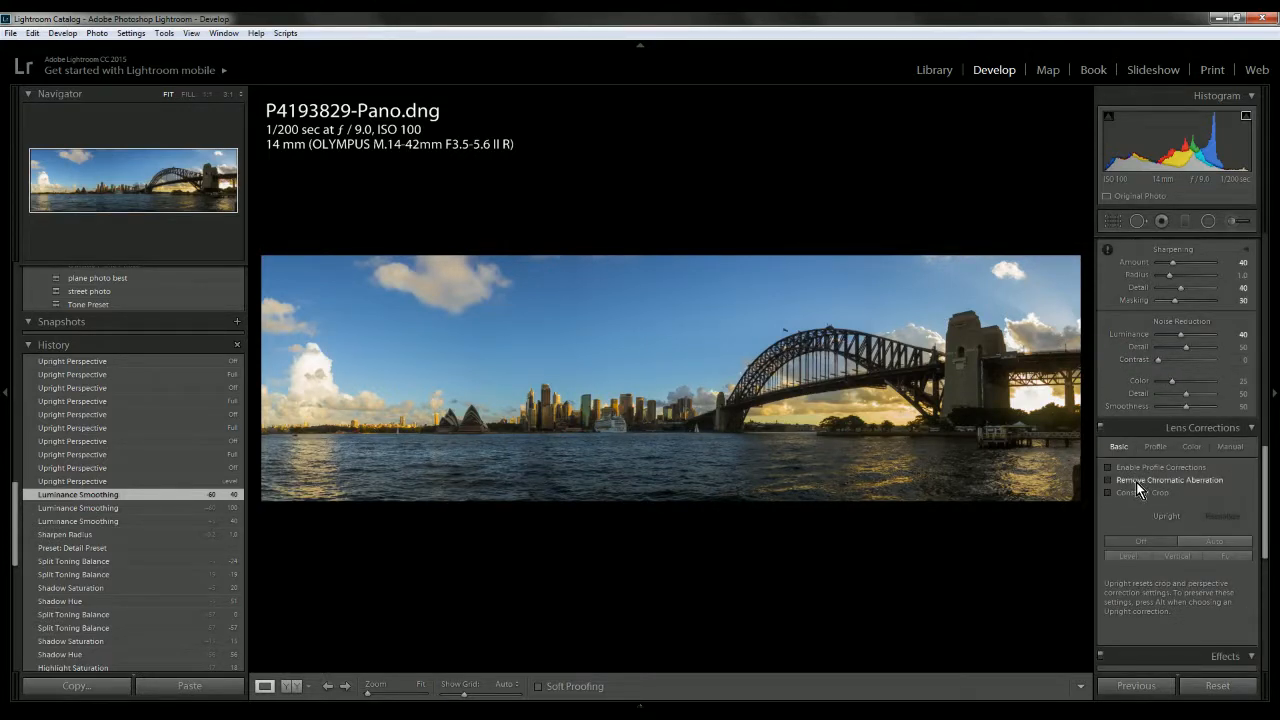
pyautogui.click(982, 366)
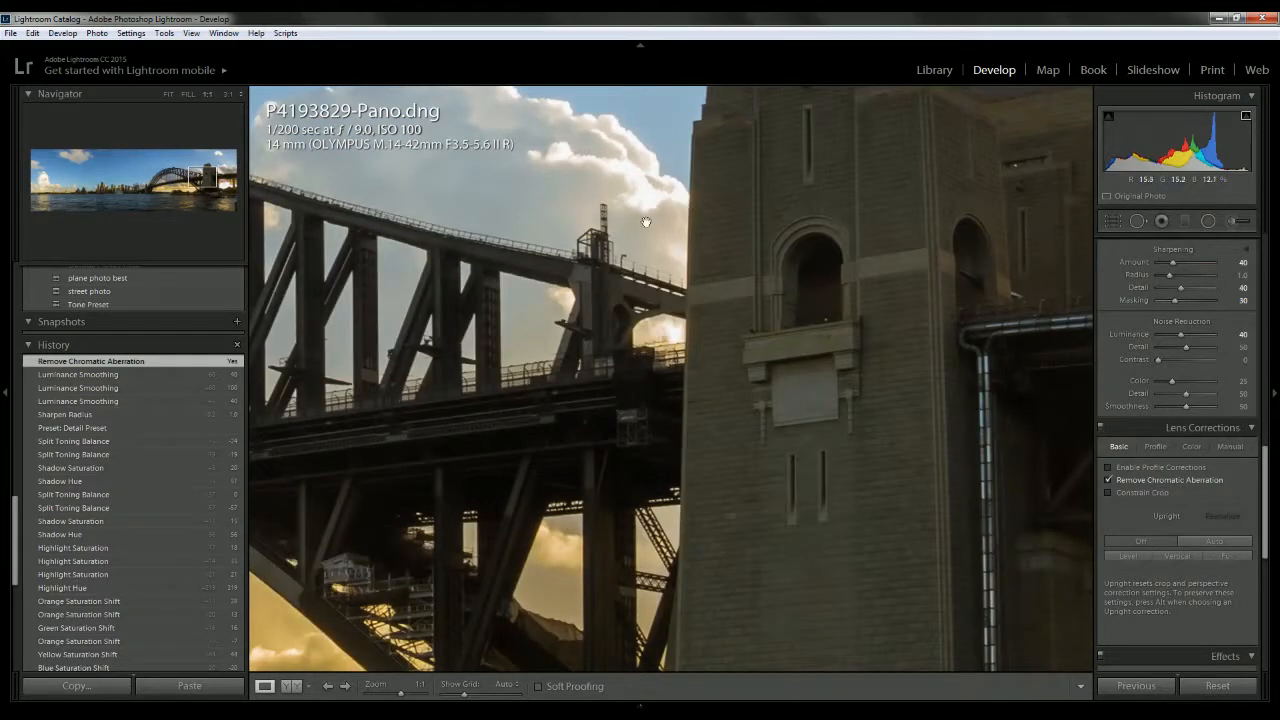
pyautogui.click(229, 96)
pyautogui.moveTo(688, 191); pyautogui.dragTo(681, 523)
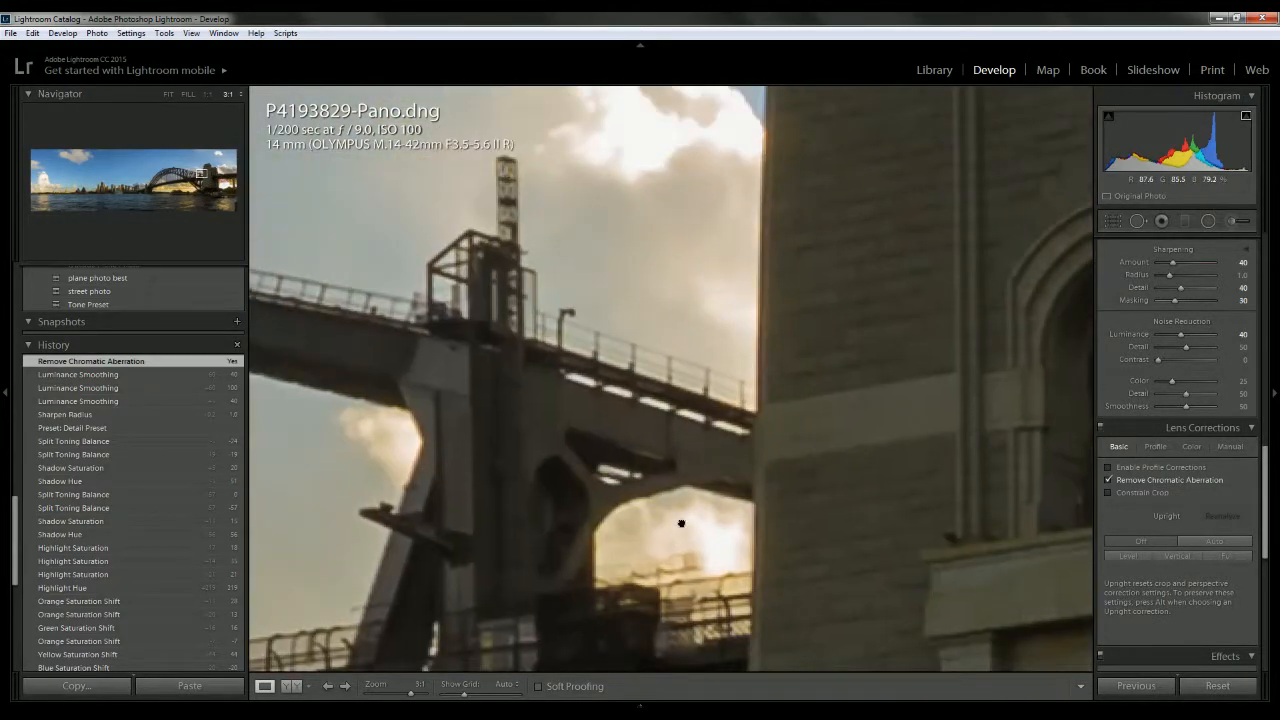
pyautogui.moveTo(799, 391); pyautogui.dragTo(160, 257)
pyautogui.moveTo(845, 320); pyautogui.dragTo(349, 266)
pyautogui.moveTo(718, 372); pyautogui.dragTo(368, 628)
pyautogui.moveTo(586, 275); pyautogui.dragTo(614, 514)
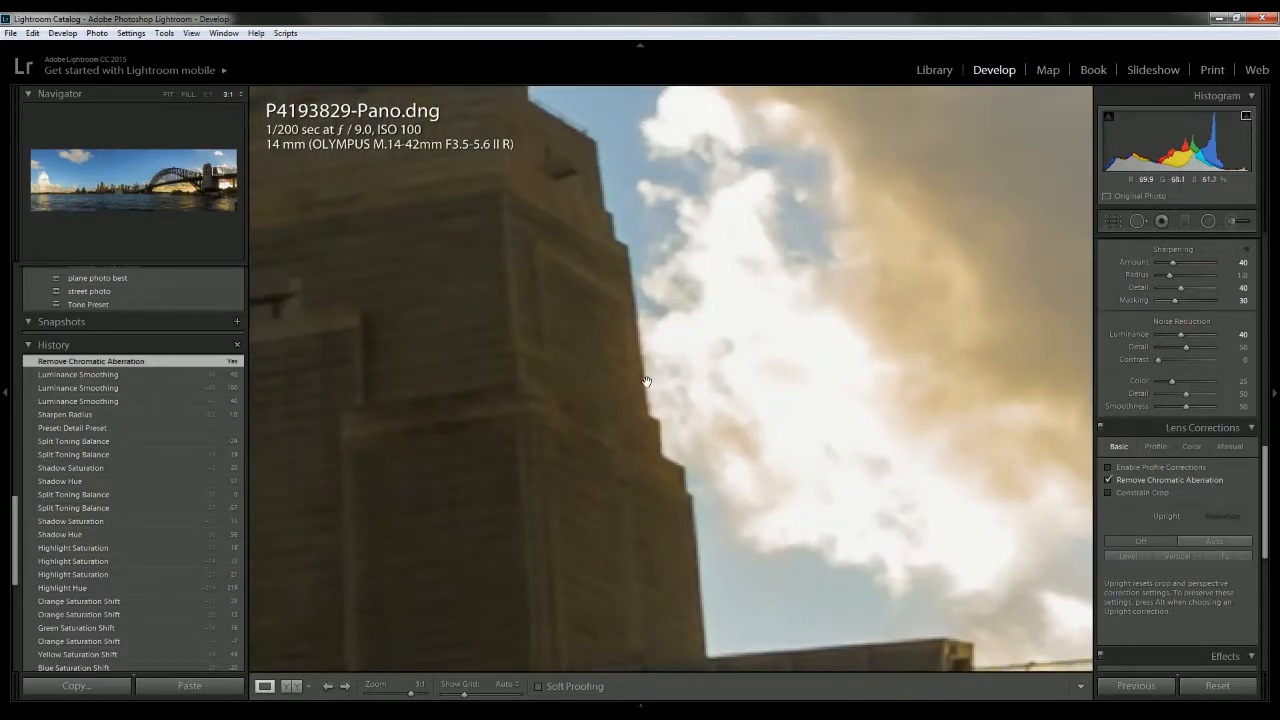
# - Set both the purple and green Defringe Amounts to 3, and return to the full panorama view
pyautogui.click(1164, 446)
pyautogui.click(1190, 446)
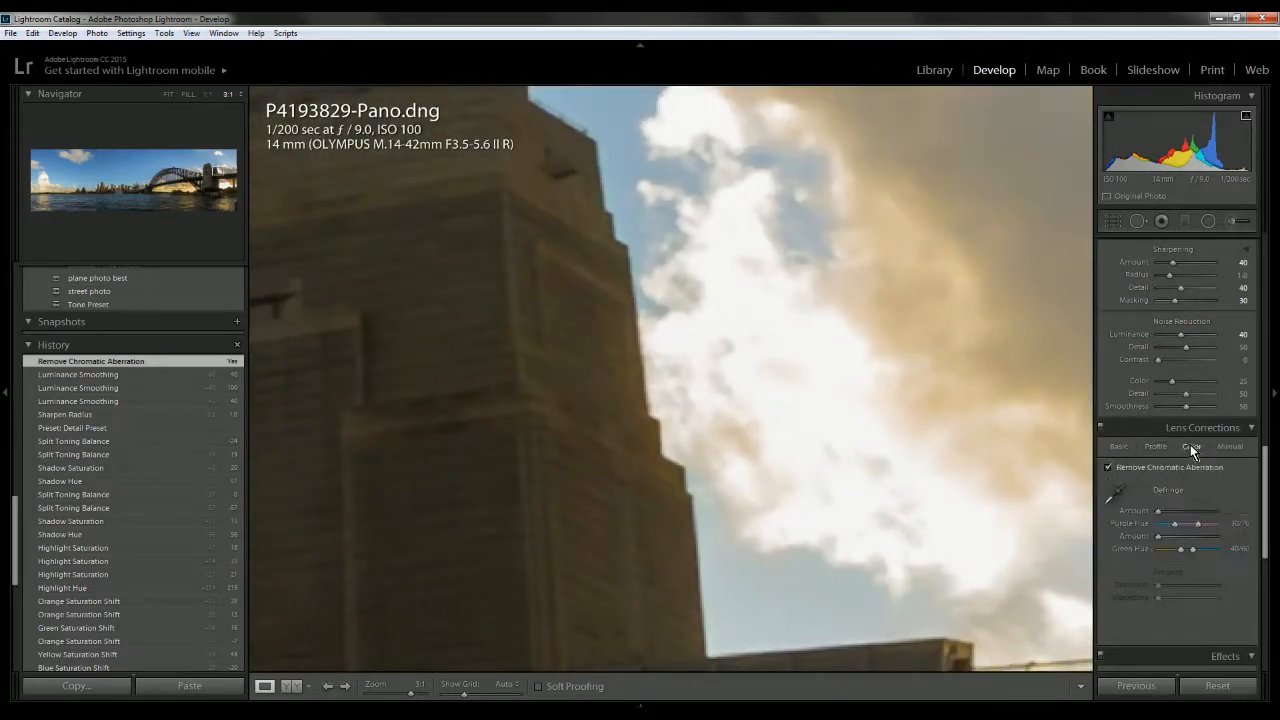
pyautogui.moveTo(1154, 511)
pyautogui.mouseDown()
pyautogui.moveTo(1171, 539)
pyautogui.moveTo(1168, 513)
pyautogui.mouseUp()
pyautogui.click(671, 467)
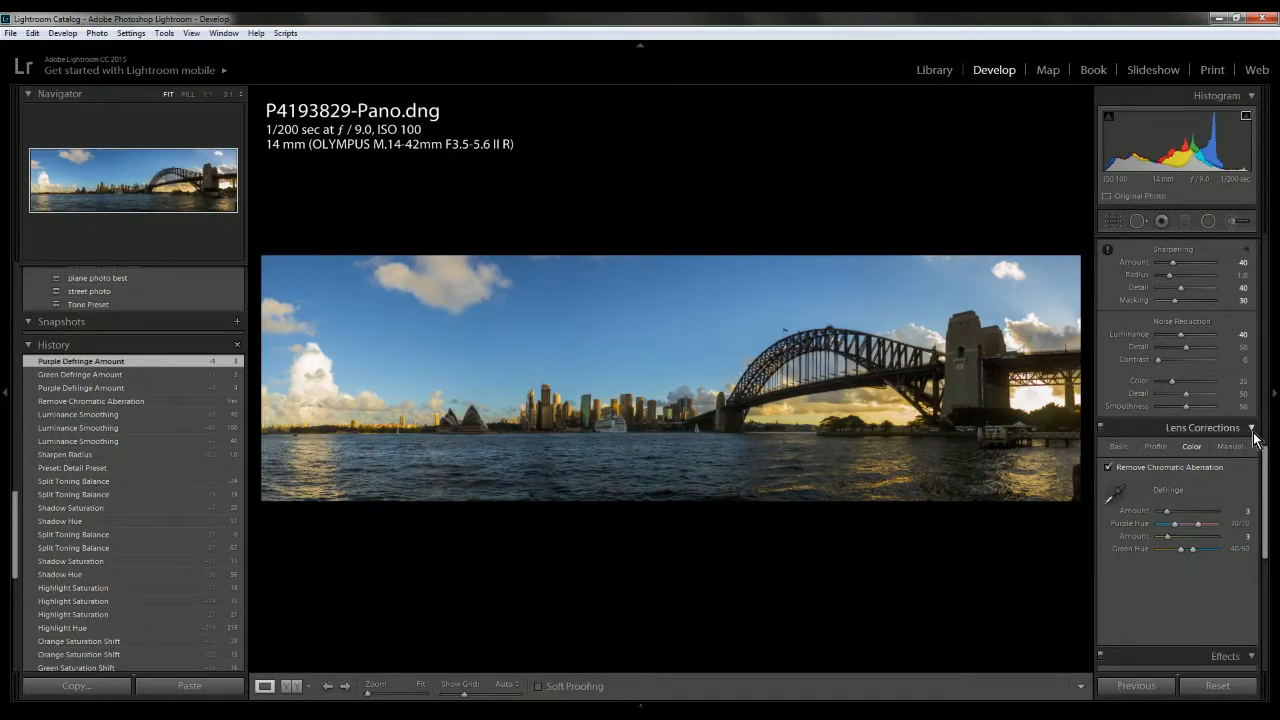
# - Try a dark post-crop vignette on the panorama, and reset its Amount to 0
pyautogui.click(1186, 430)
pyautogui.scroll(-4, 1184, 434)
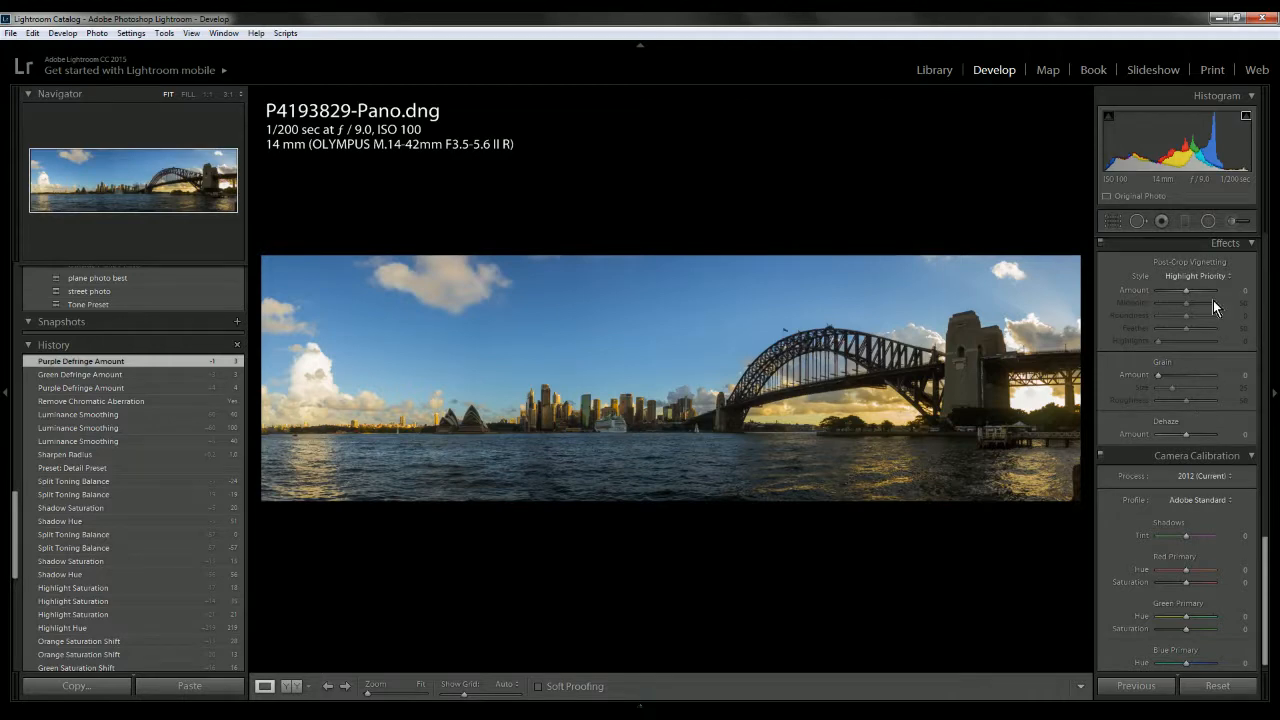
pyautogui.moveTo(1190, 293); pyautogui.dragTo(1180, 292)
pyautogui.doubleClick(1180, 292)
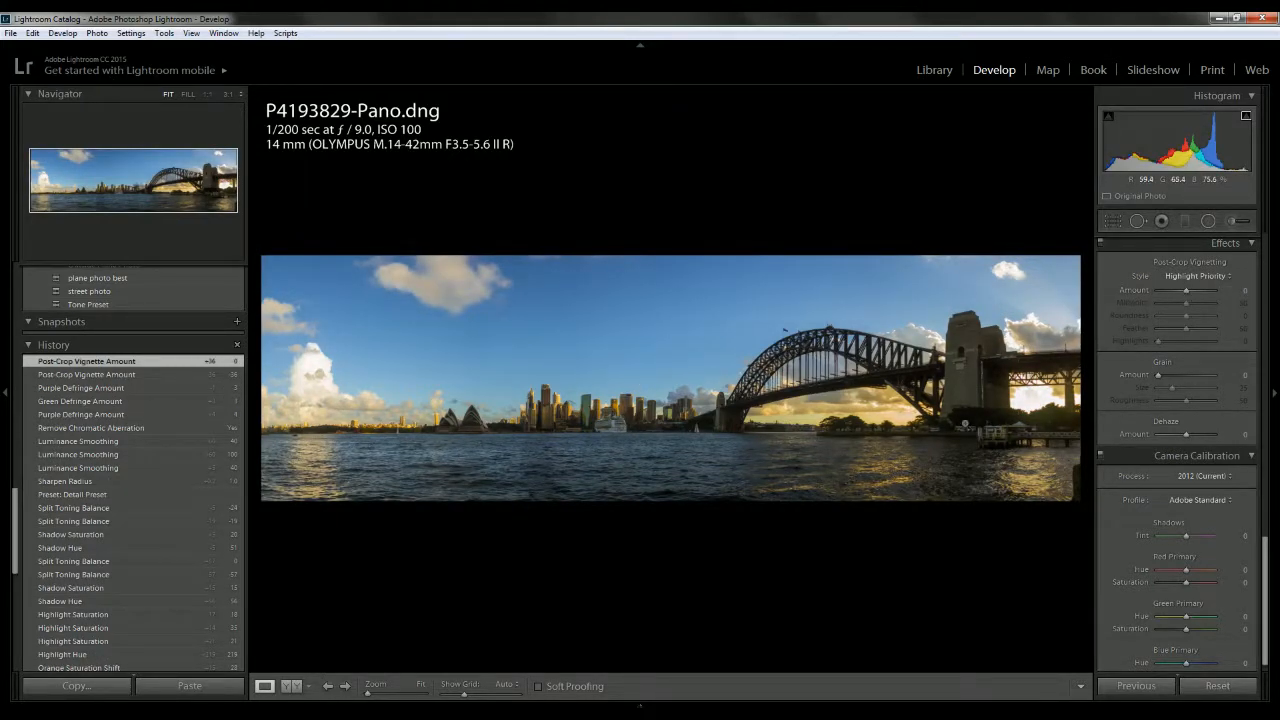
# - Try stronger post-crop vignettes on the panorama and settle on a vignette Amount of -5
pyautogui.moveTo(1186, 289); pyautogui.dragTo(1235, 293)
pyautogui.doubleClick(1162, 292)
pyautogui.doubleClick(1178, 292)
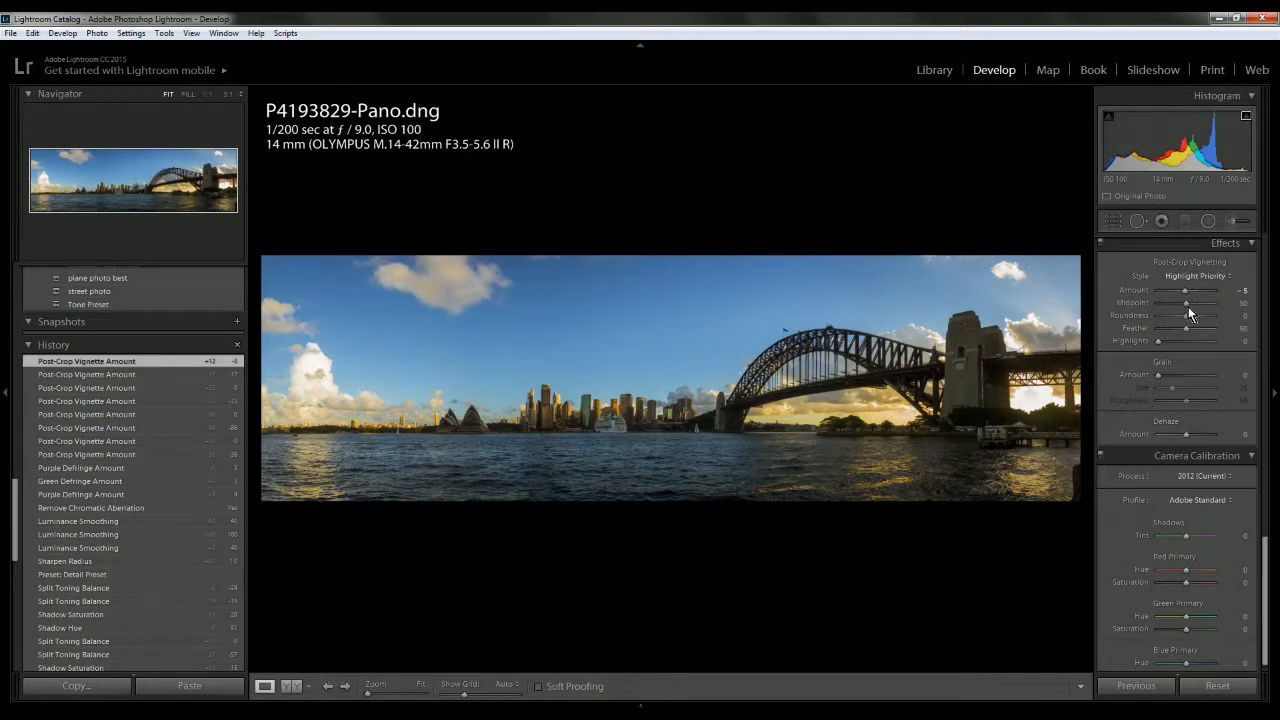
# - Lift the panorama's dark tones by setting Blacks to +25
pyautogui.moveTo(1265, 575); pyautogui.dragTo(1277, 327)
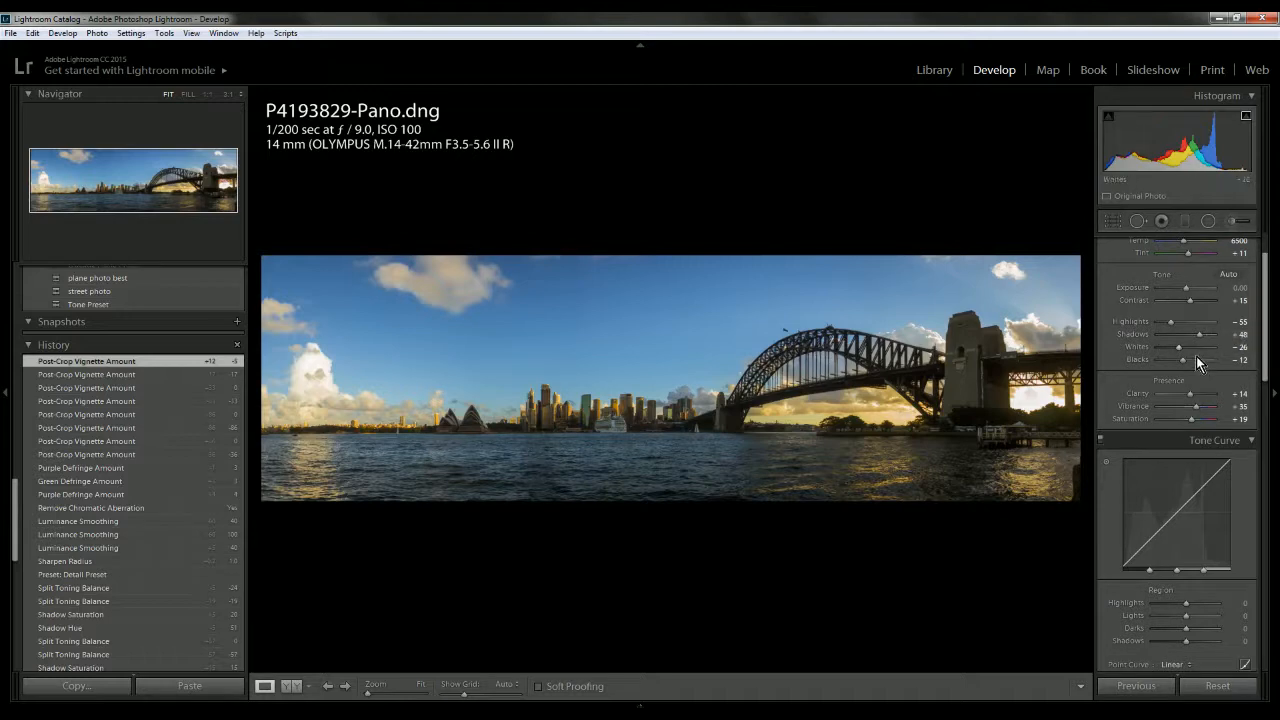
pyautogui.moveTo(1182, 363)
pyautogui.mouseDown()
pyautogui.moveTo(1209, 365)
pyautogui.moveTo(1193, 365)
pyautogui.mouseUp()
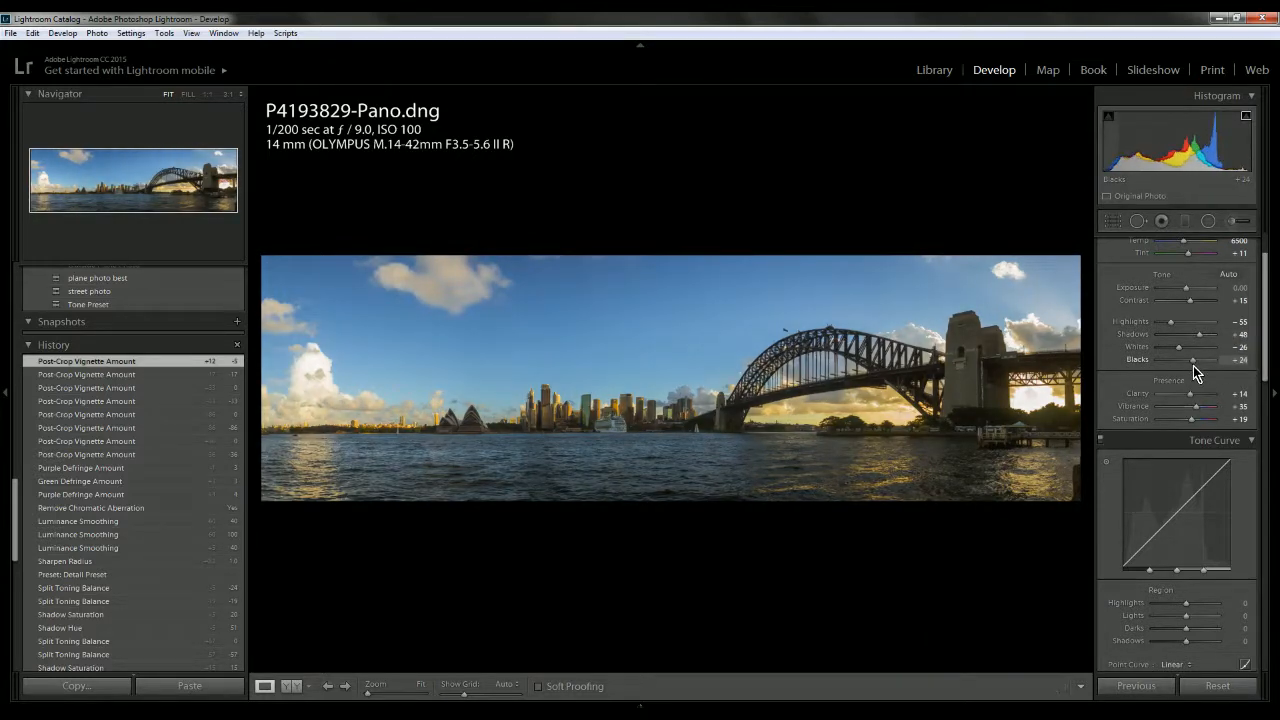
pyautogui.moveTo(1266, 320); pyautogui.dragTo(1270, 382)
pyautogui.scroll(3, 1231, 390)
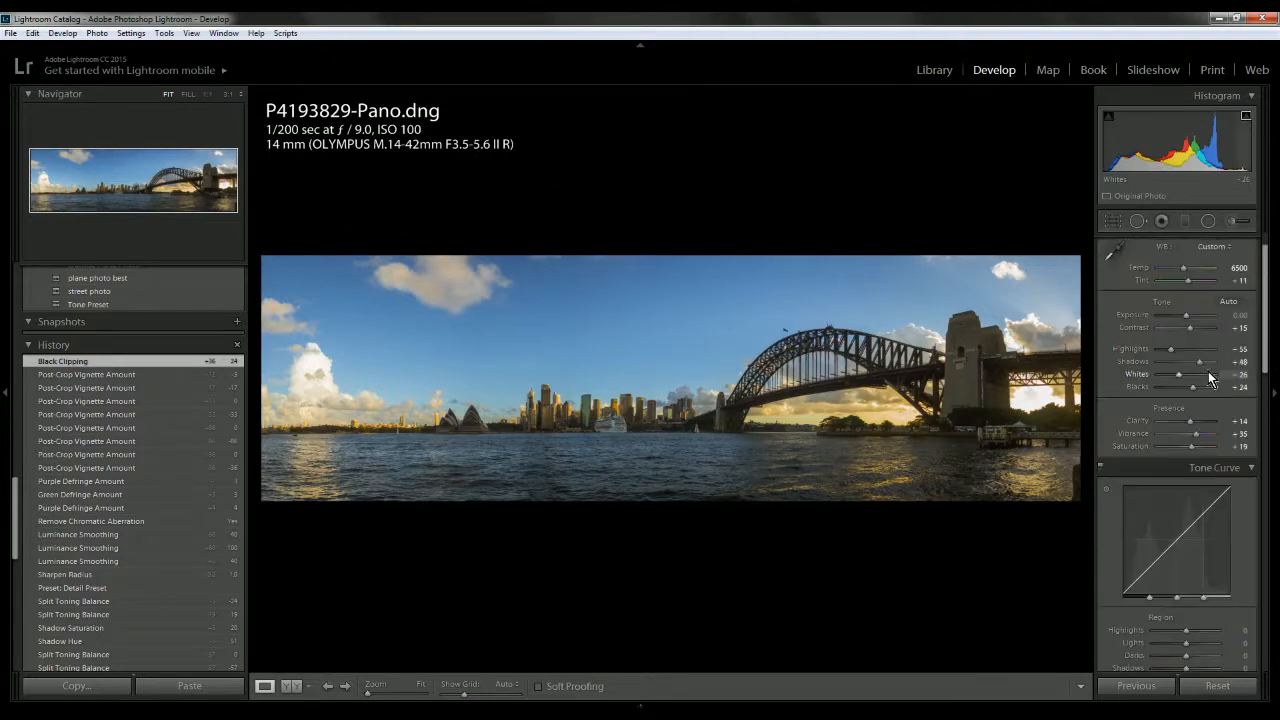
pyautogui.moveTo(1193, 387)
pyautogui.mouseDown()
pyautogui.moveTo(1233, 393)
pyautogui.moveTo(1194, 389)
pyautogui.mouseUp()
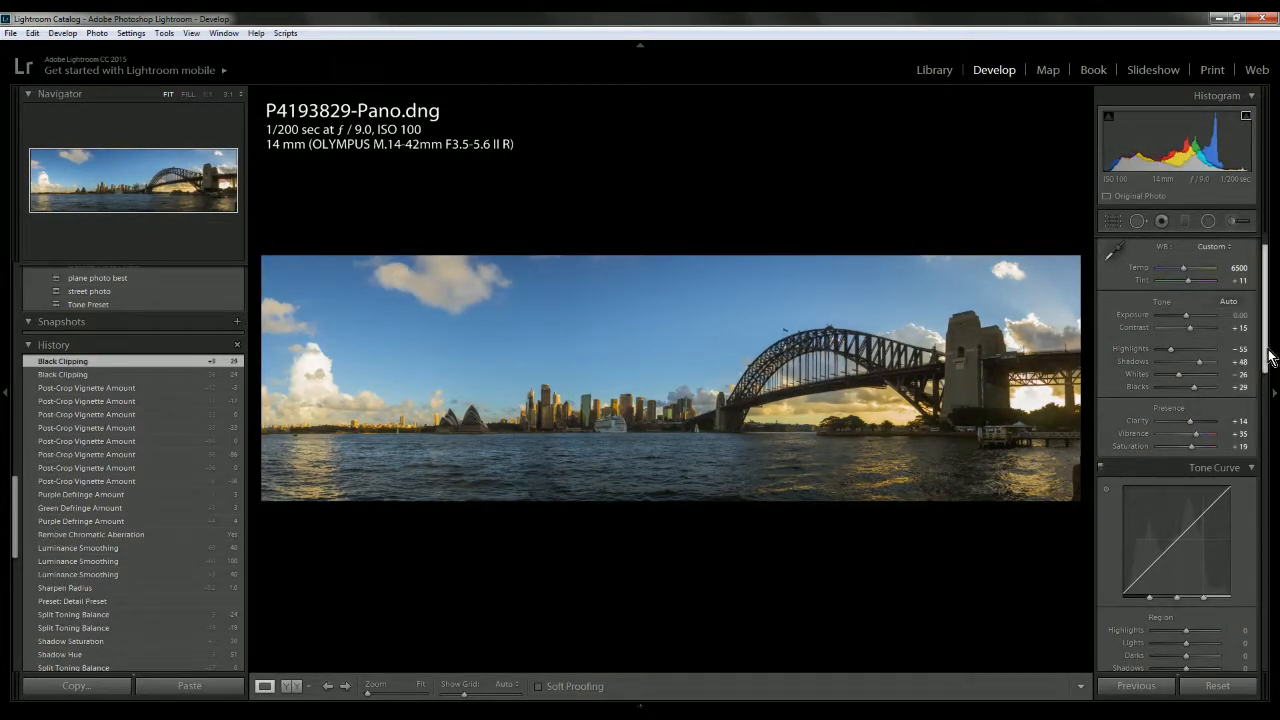
pyautogui.click(1238, 387)
pyautogui.write('25')
pyautogui.press('Return')
# - Try a Dehaze Amount of 25 on the panorama, and set it to 20
pyautogui.scroll(-5, 1207, 456)
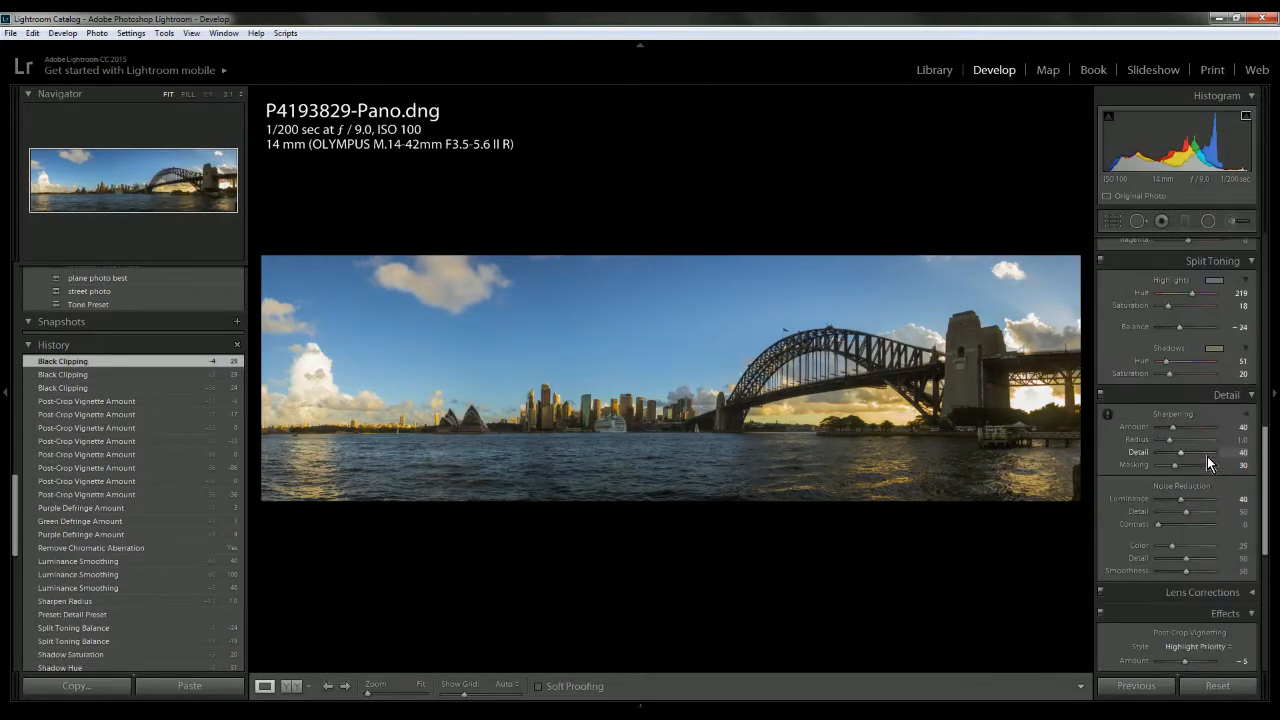
pyautogui.scroll(-3, 1207, 456)
pyautogui.scroll(-2, 1207, 456)
pyautogui.click(1230, 415)
pyautogui.write('2')
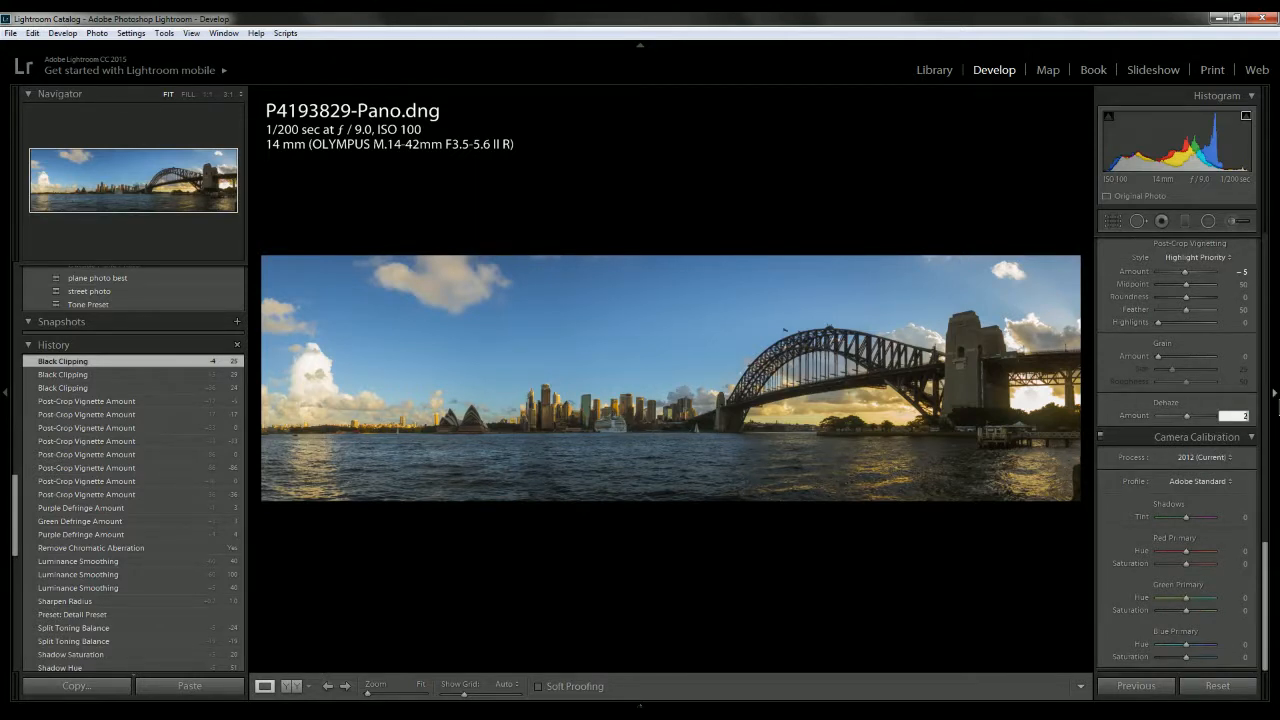
pyautogui.write('5')
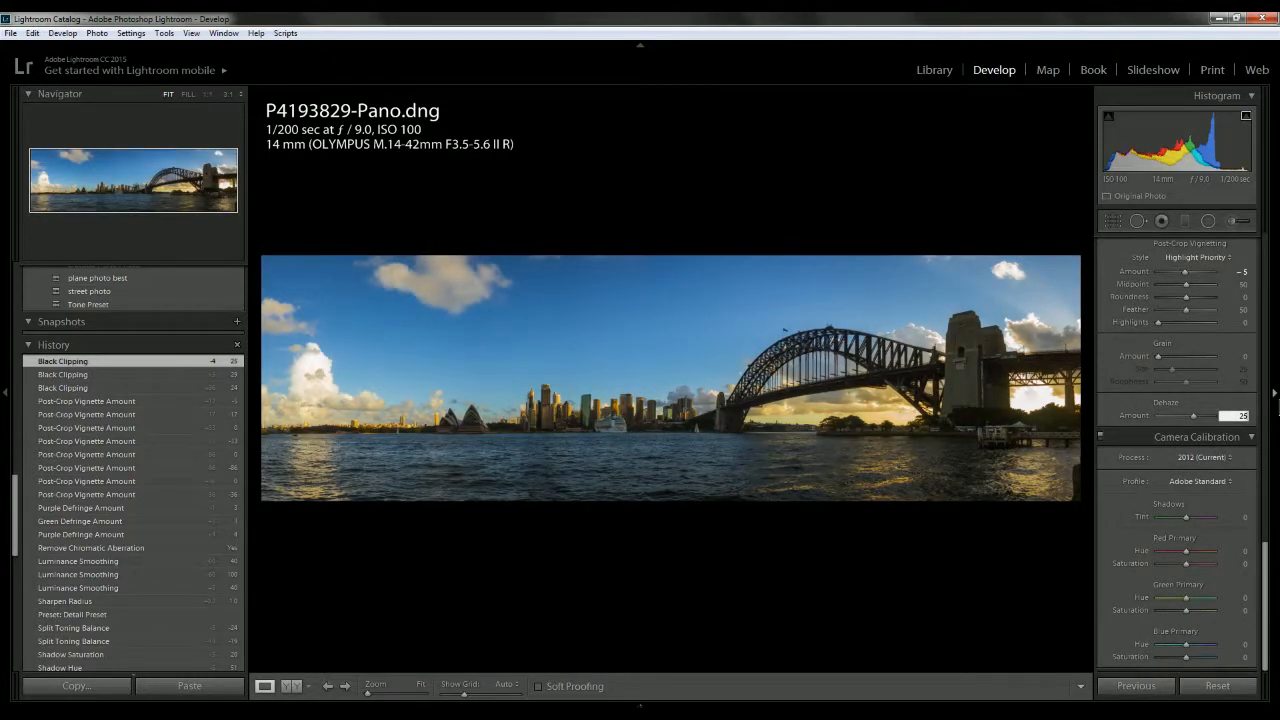
pyautogui.press('BackSpace')
pyautogui.press('BackSpace')
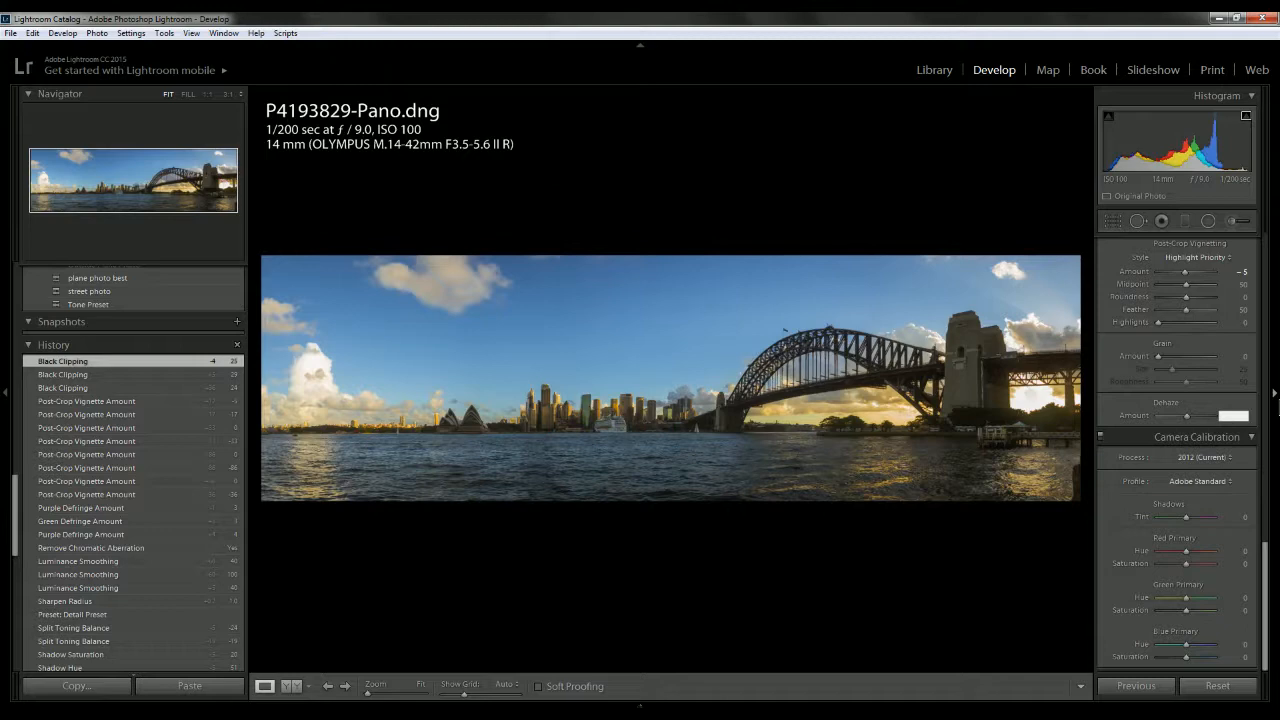
pyautogui.write('5')
pyautogui.press('Return')
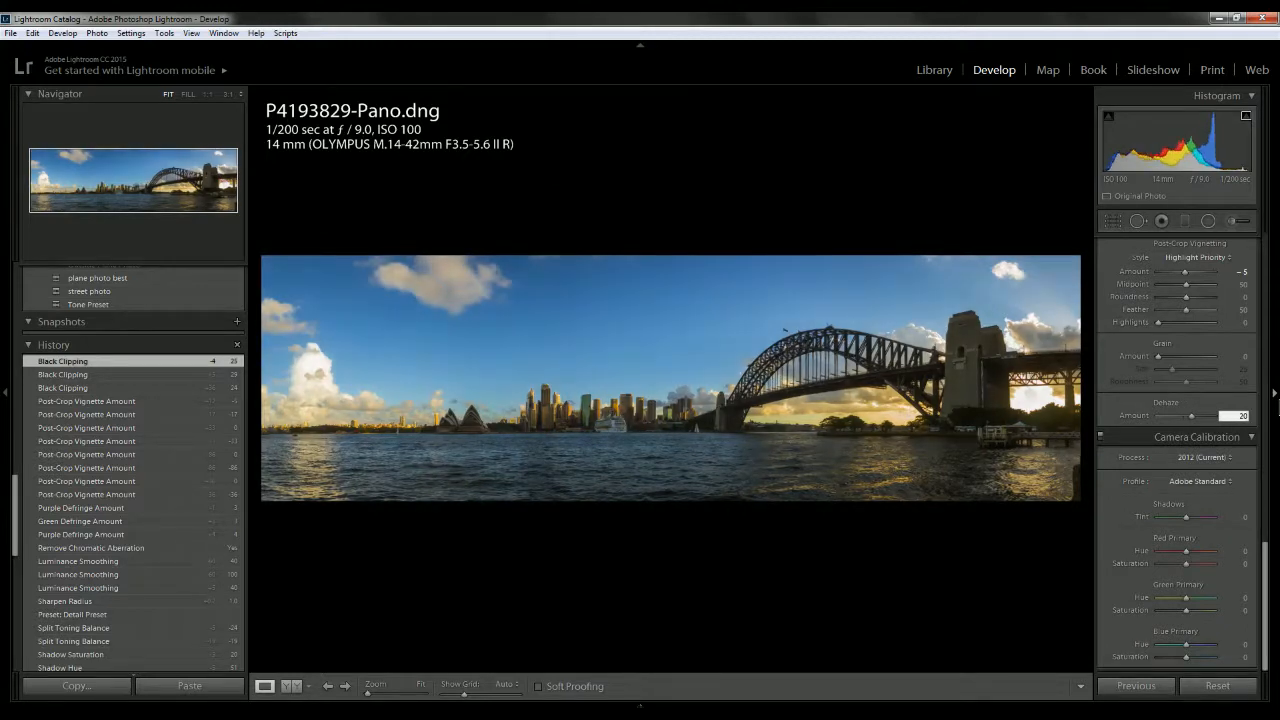
# - Raise the panorama's basic Shadows adjustment to +71
pyautogui.moveTo(1268, 594); pyautogui.dragTo(1273, 305)
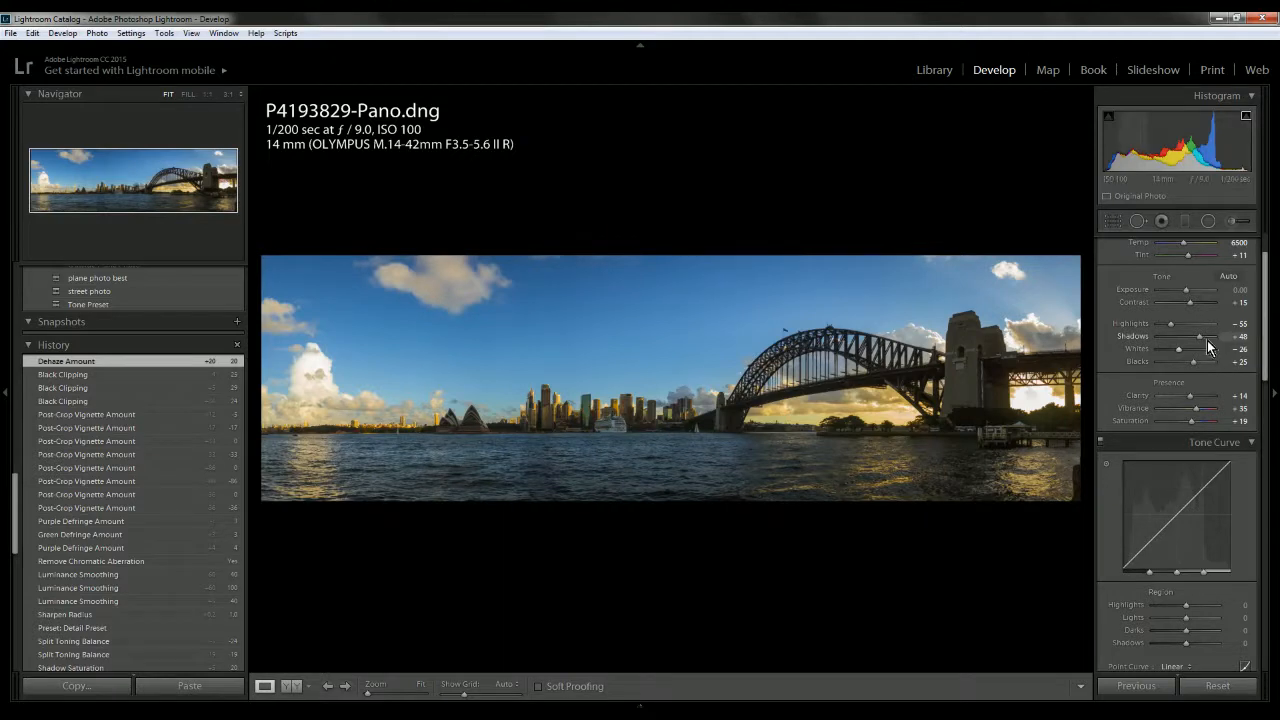
pyautogui.moveTo(1200, 338); pyautogui.dragTo(1260, 620)
# - Try the Camera Natural calibration profile on the panorama, and return to Adobe Standard
pyautogui.click(1197, 482)
pyautogui.click(1188, 527)
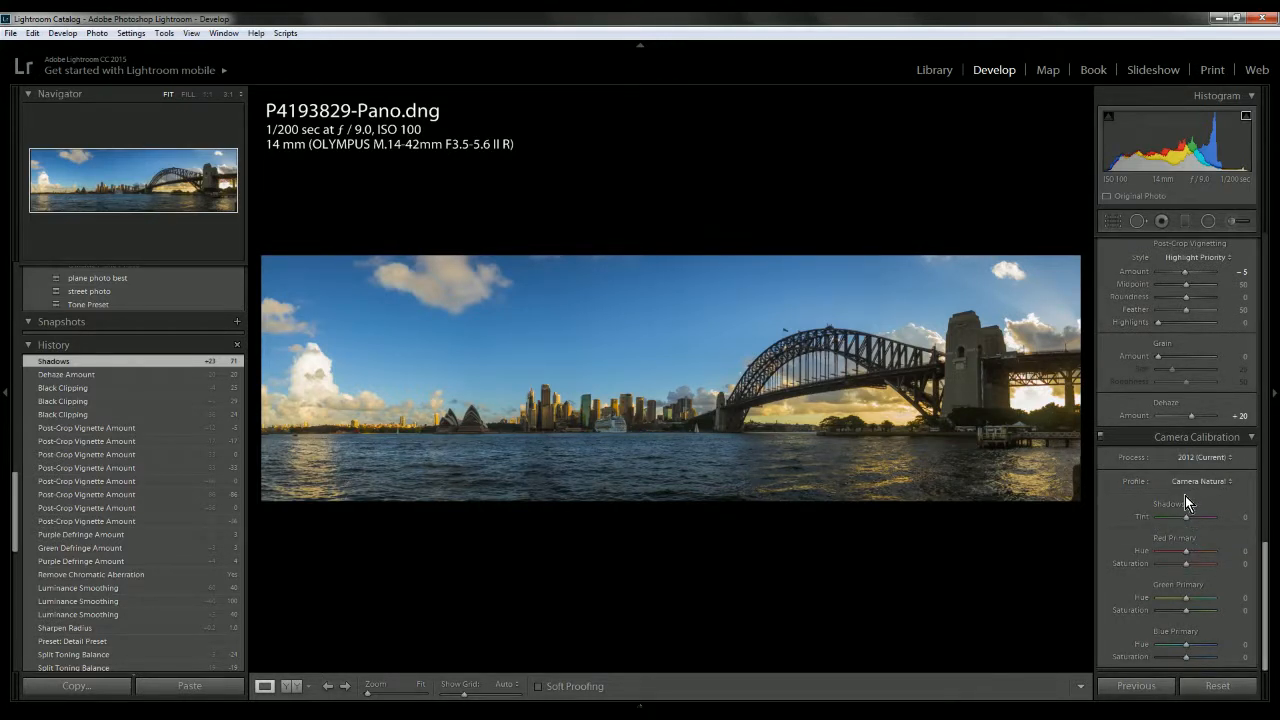
pyautogui.click(1187, 484)
pyautogui.click(1188, 497)
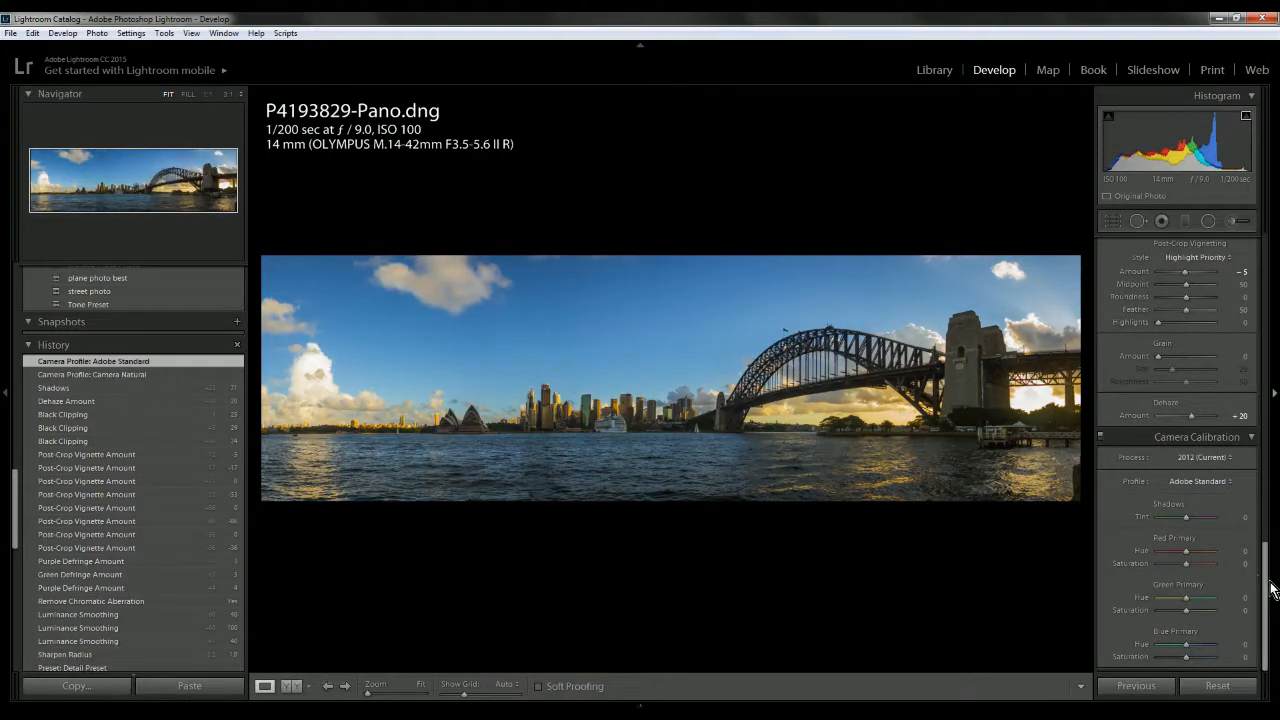
# - Set the tone curve regions to Highlights -7, Lights -22, Darks +7 and Shadows +31
pyautogui.moveTo(1272, 578); pyautogui.dragTo(1270, 298)
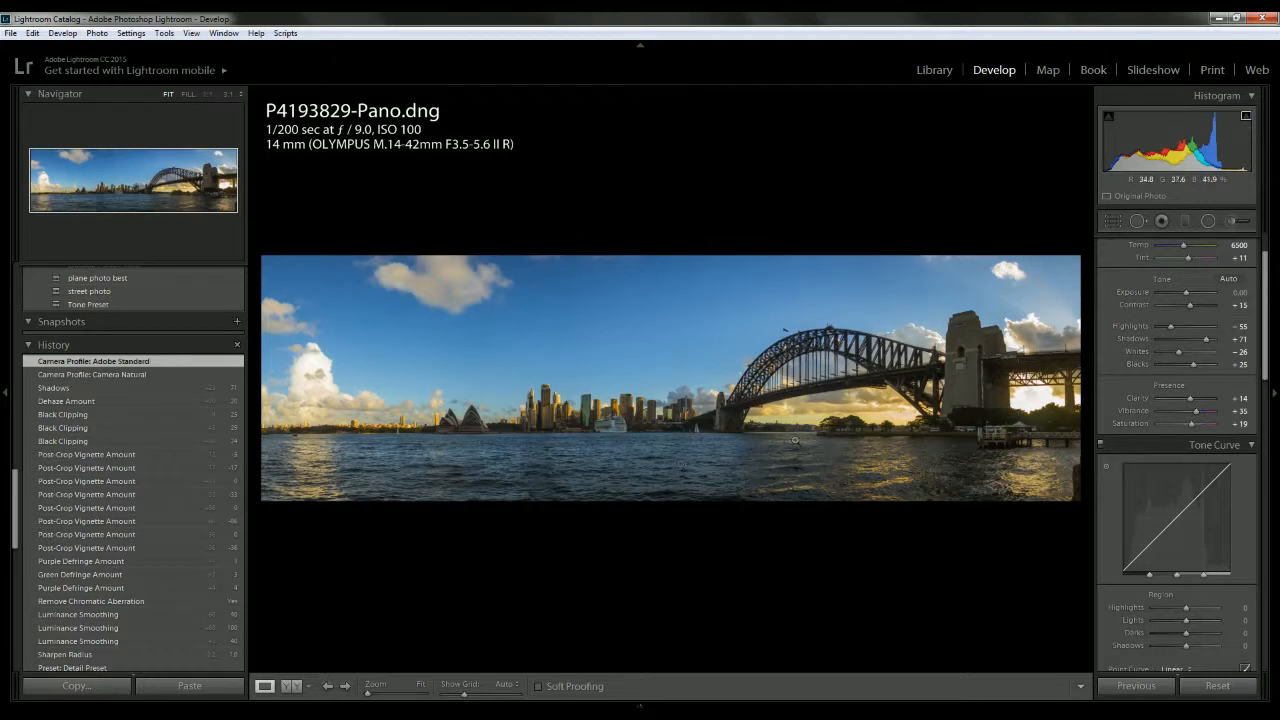
pyautogui.moveTo(1268, 332); pyautogui.dragTo(1268, 372)
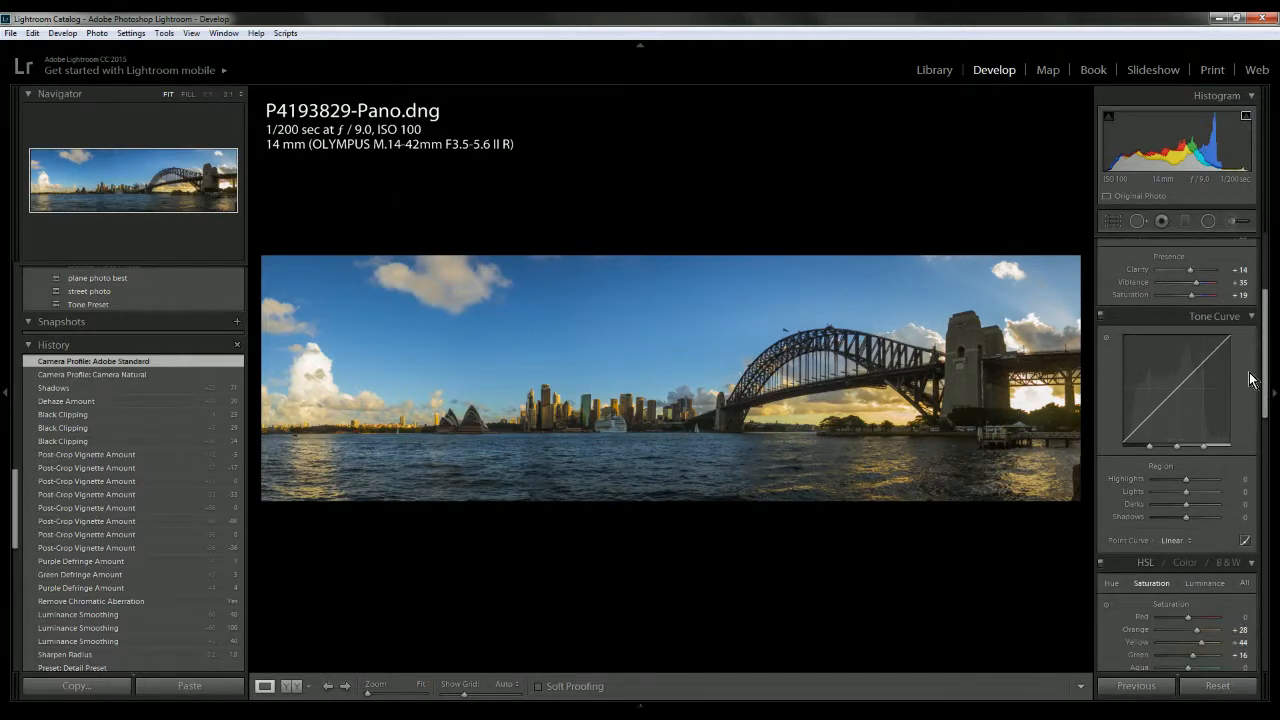
pyautogui.moveTo(1268, 366); pyautogui.dragTo(1268, 308)
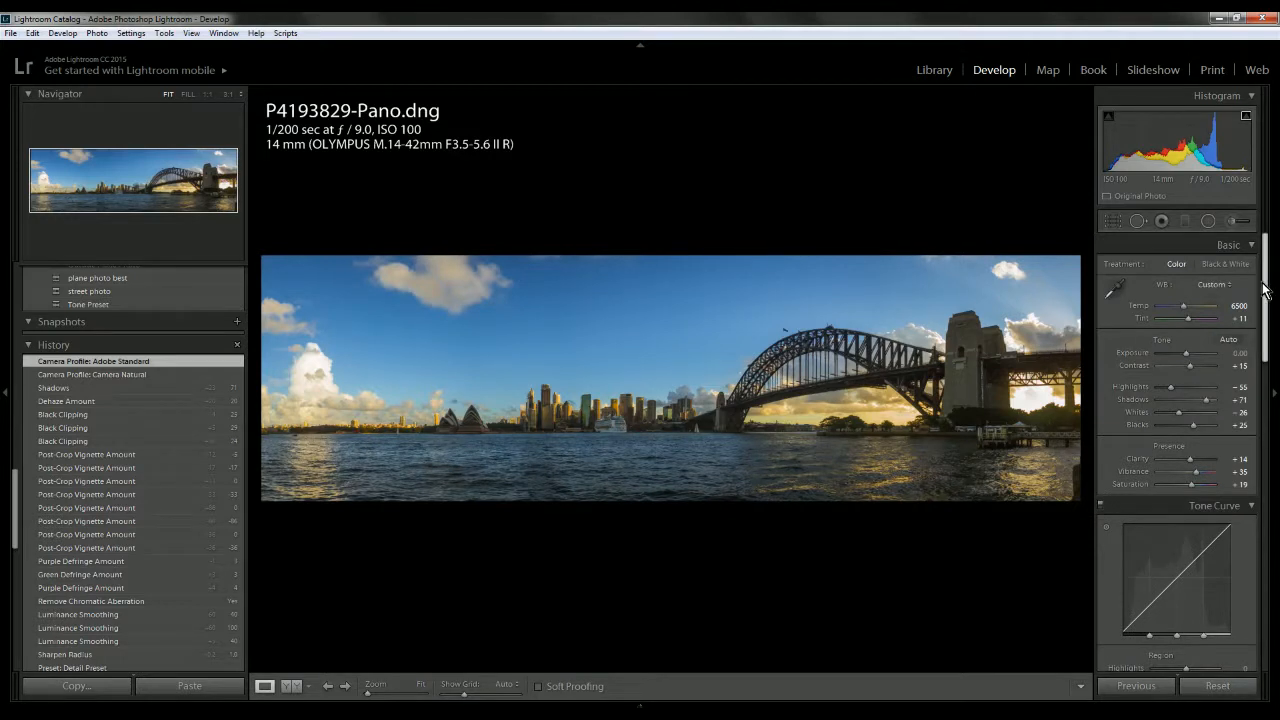
pyautogui.scroll(-5, 1225, 385)
pyautogui.moveTo(1184, 491); pyautogui.dragTo(1196, 526)
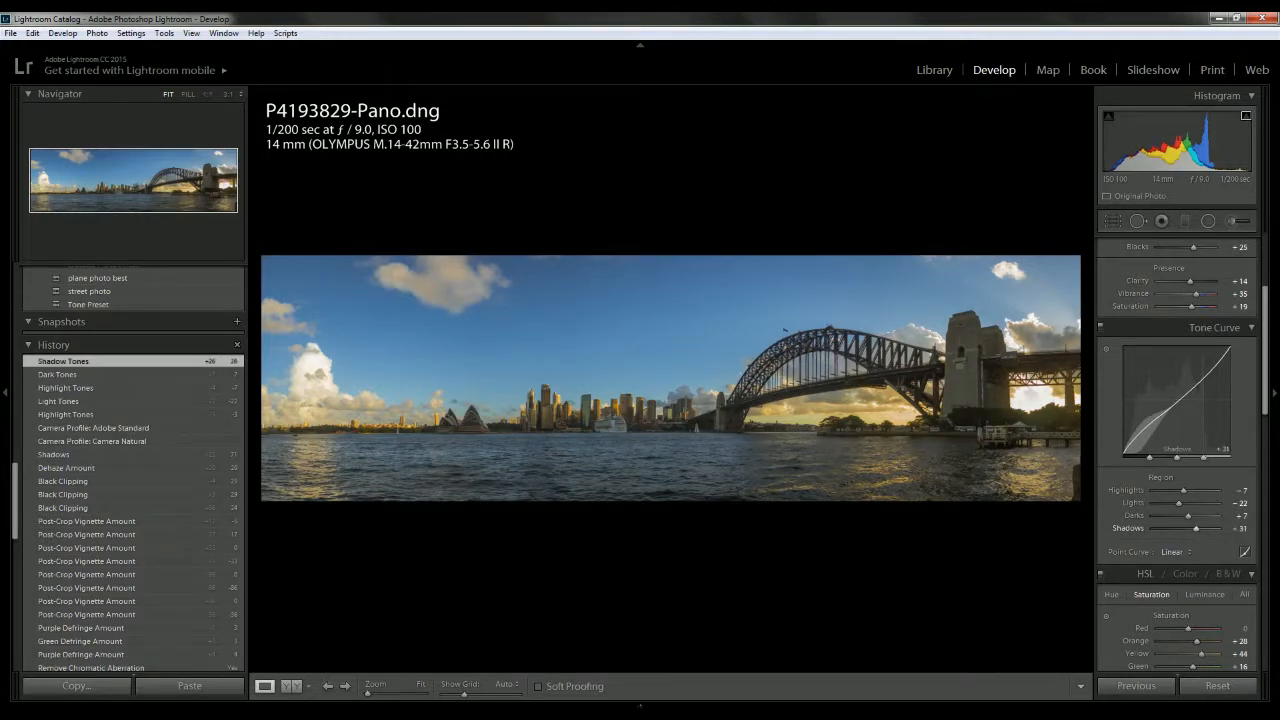
# - Try the Medium Contrast point curve, and return the point curve to Linear
pyautogui.click(1201, 551)
pyautogui.click(1170, 581)
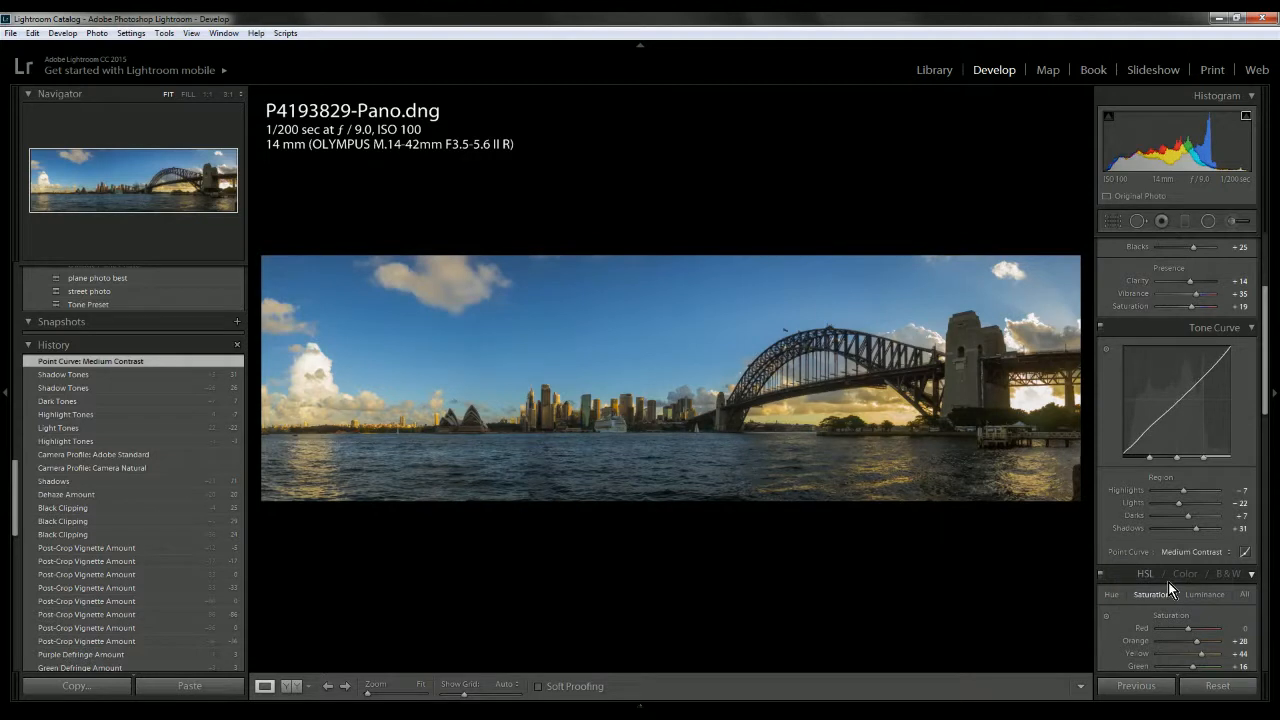
pyautogui.click(1174, 551)
pyautogui.click(1168, 566)
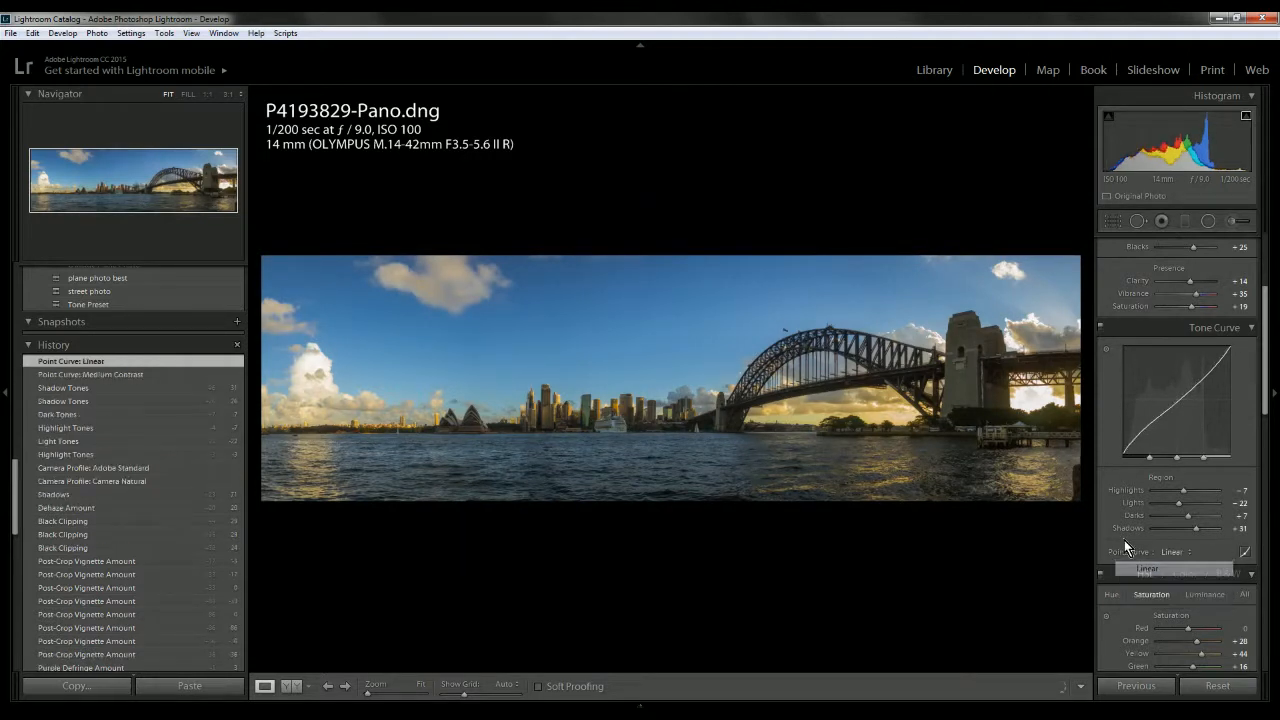
# - Raise the tone curve's Shadows to +40, and set its Darks to +6 after trying negative Darks values
pyautogui.moveTo(1236, 529); pyautogui.dragTo(1246, 529)
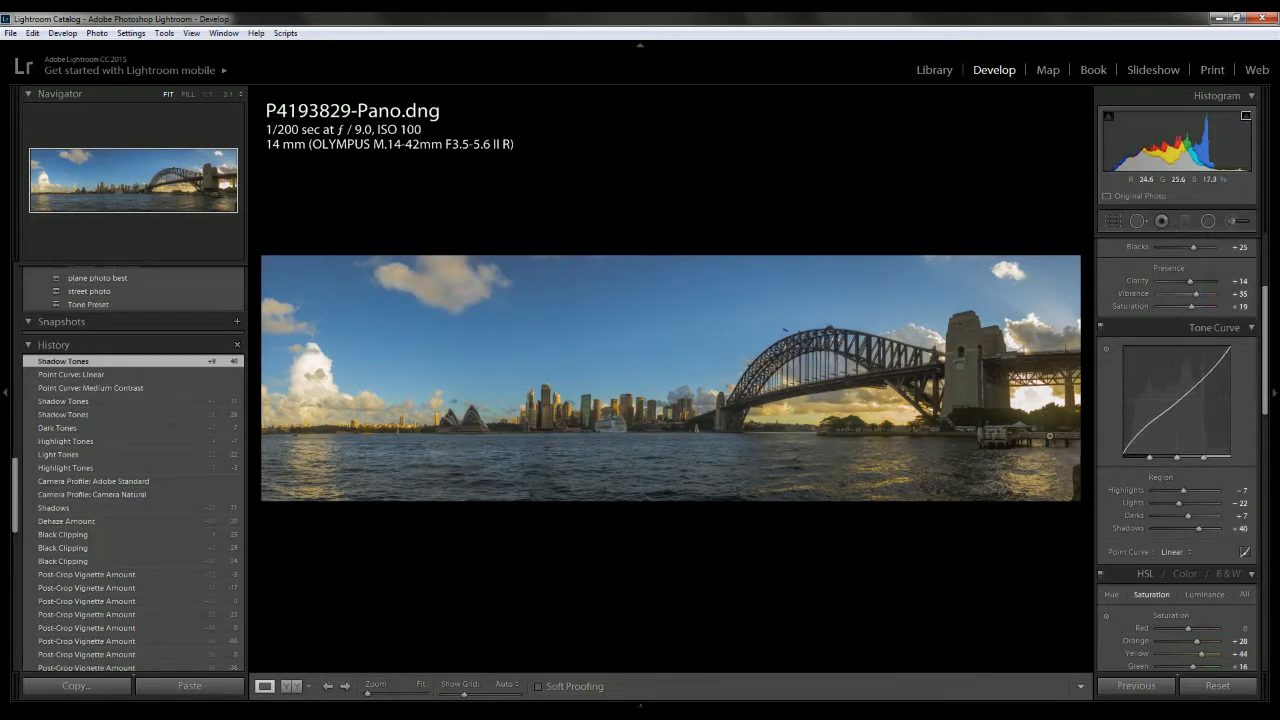
pyautogui.moveTo(1189, 518); pyautogui.dragTo(1235, 517)
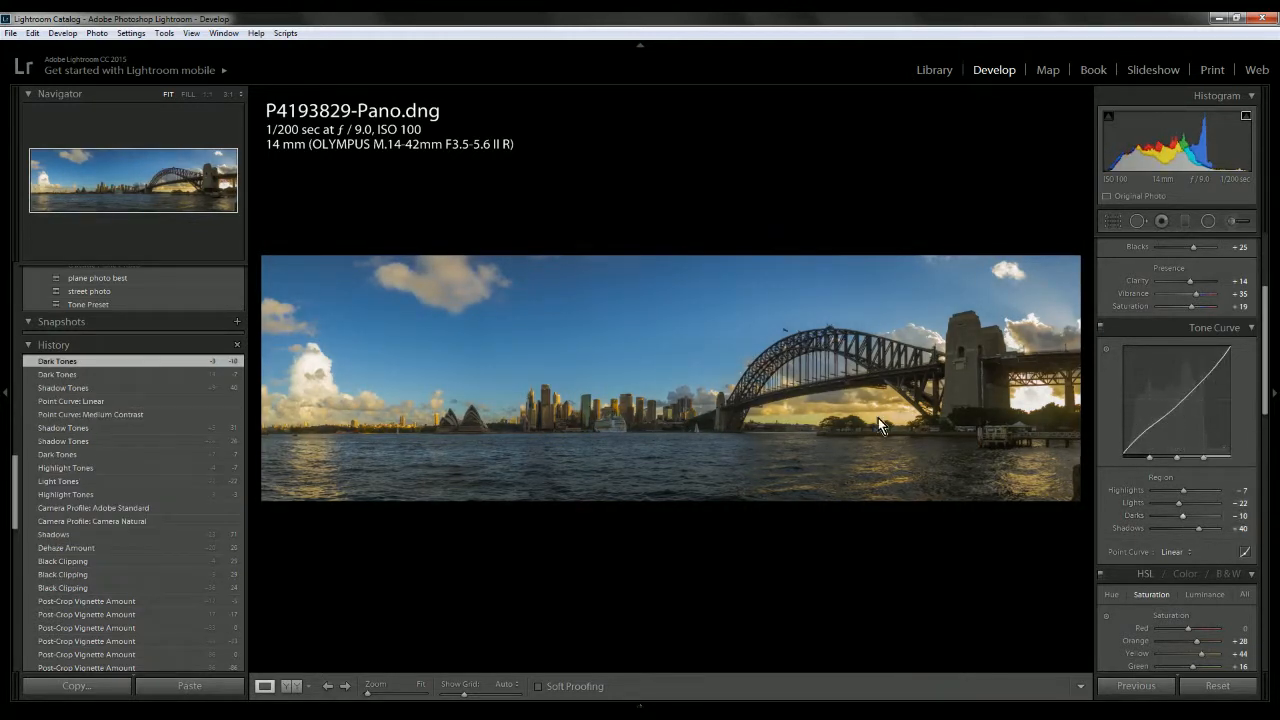
pyautogui.moveTo(1236, 518); pyautogui.dragTo(1188, 520)
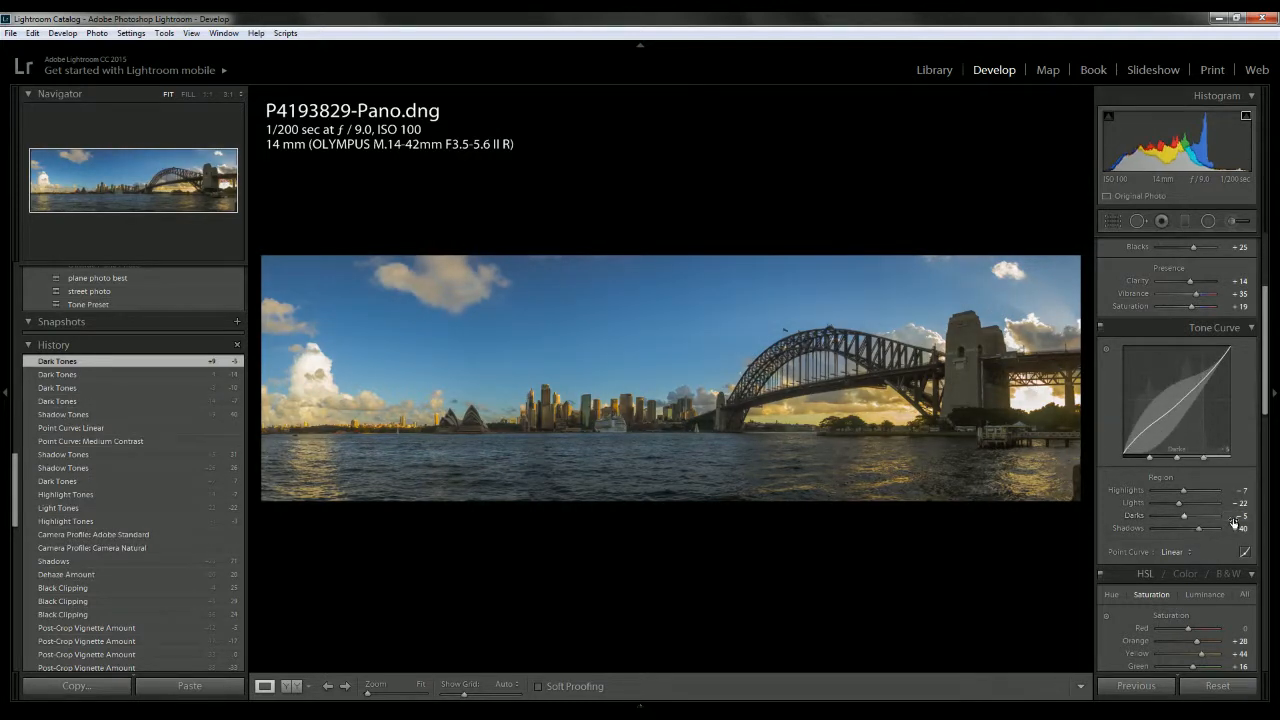
pyautogui.click(1233, 517)
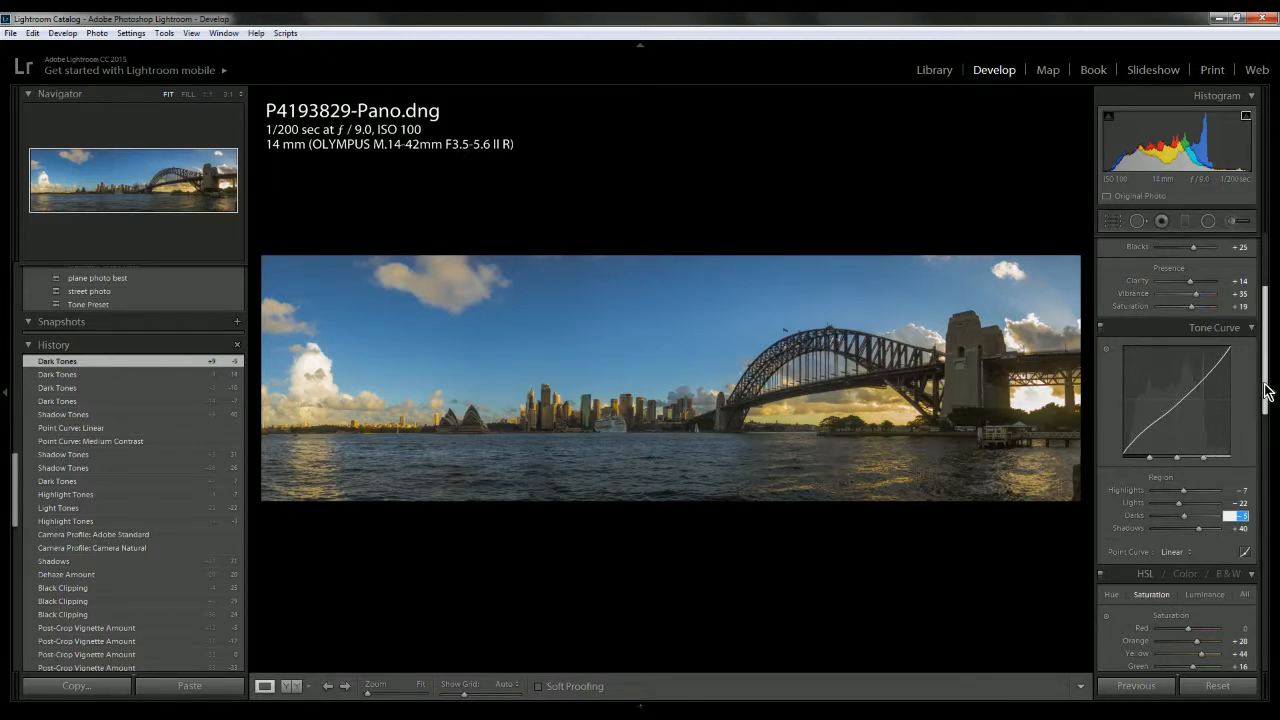
pyautogui.scroll(-2, 1268, 410)
pyautogui.moveTo(1184, 448); pyautogui.dragTo(1186, 452)
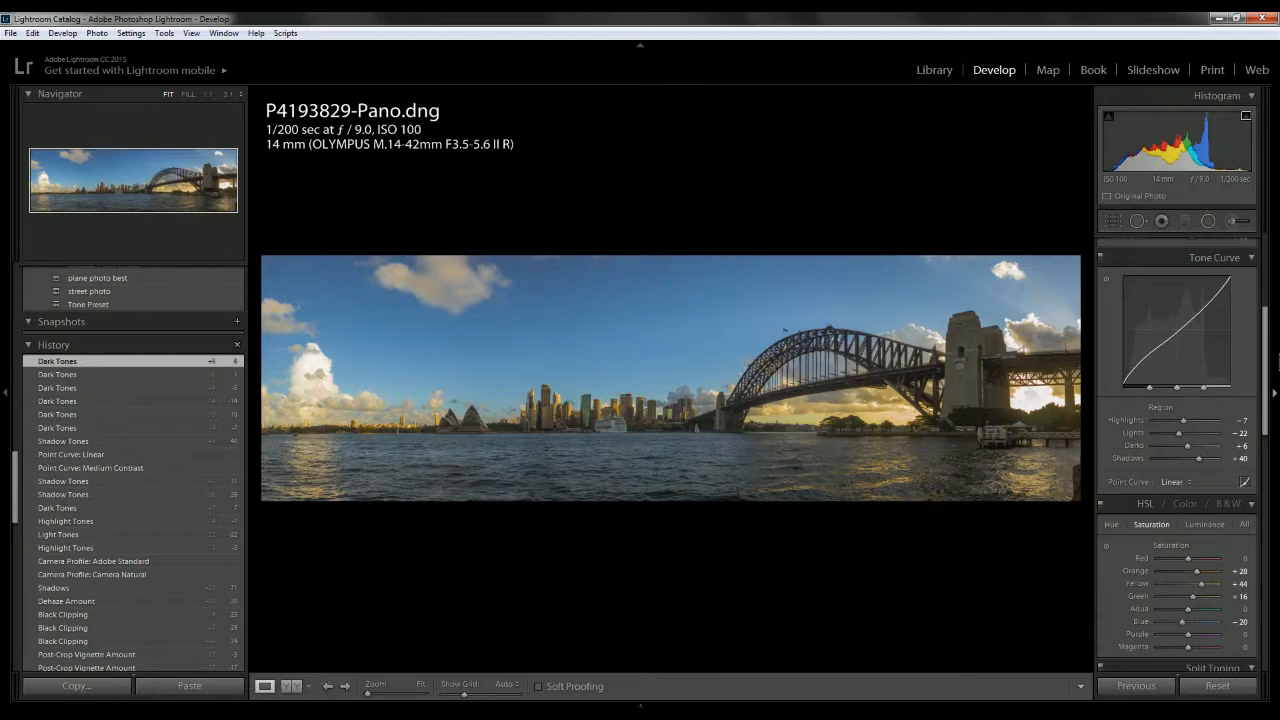
# - Apply the Daylight white balance preset, and set the colour temperature to 6500
pyautogui.scroll(7, 1268, 300)
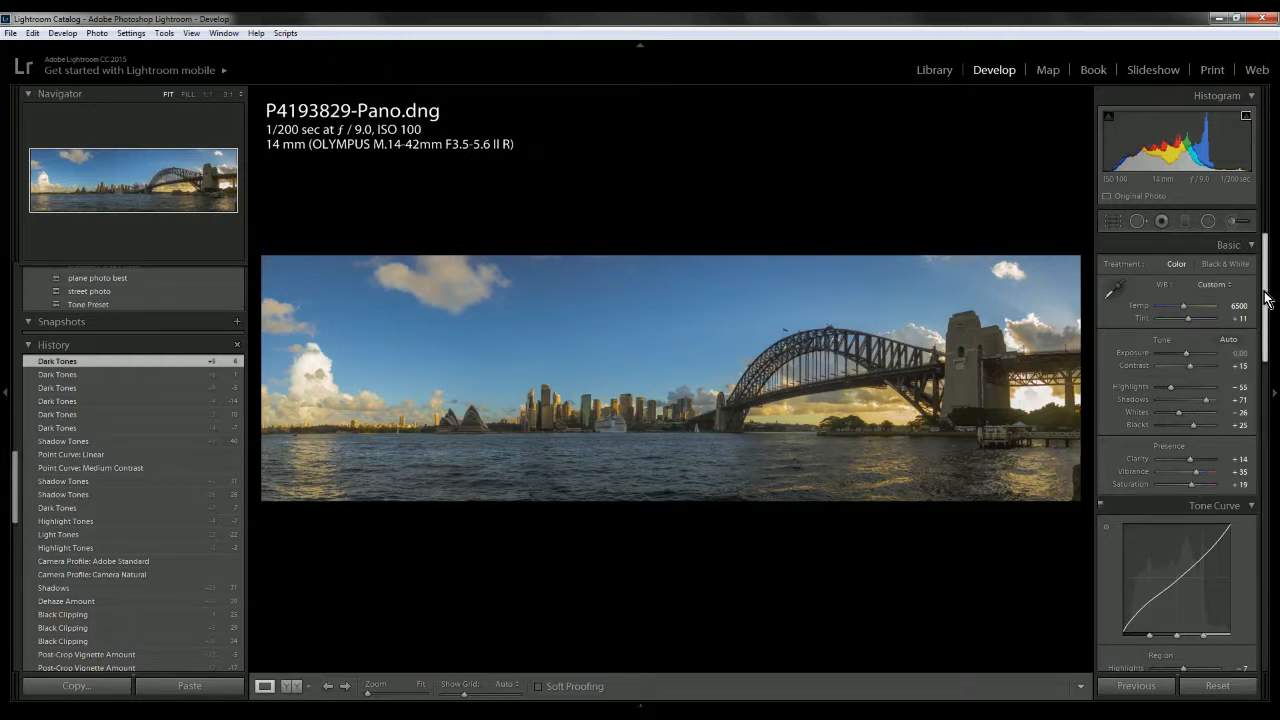
pyautogui.click(1208, 287)
pyautogui.click(1172, 330)
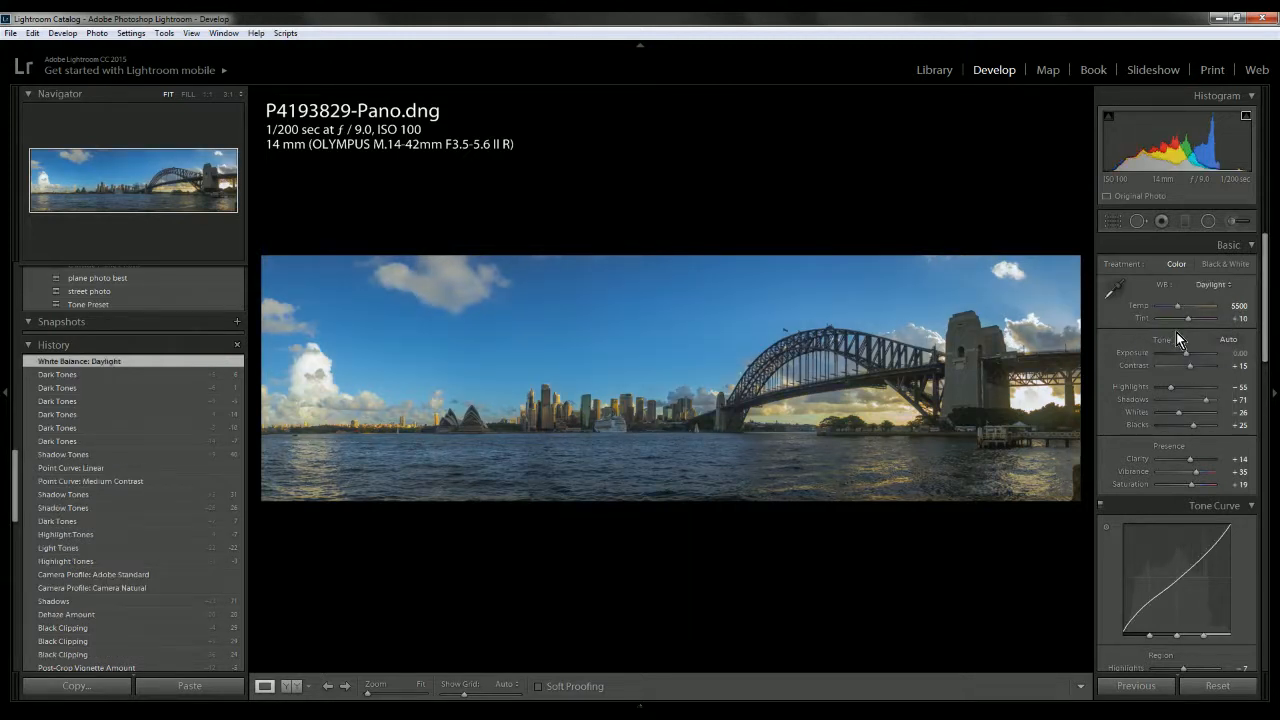
pyautogui.click(1236, 305)
pyautogui.write('6500')
pyautogui.press('Return')
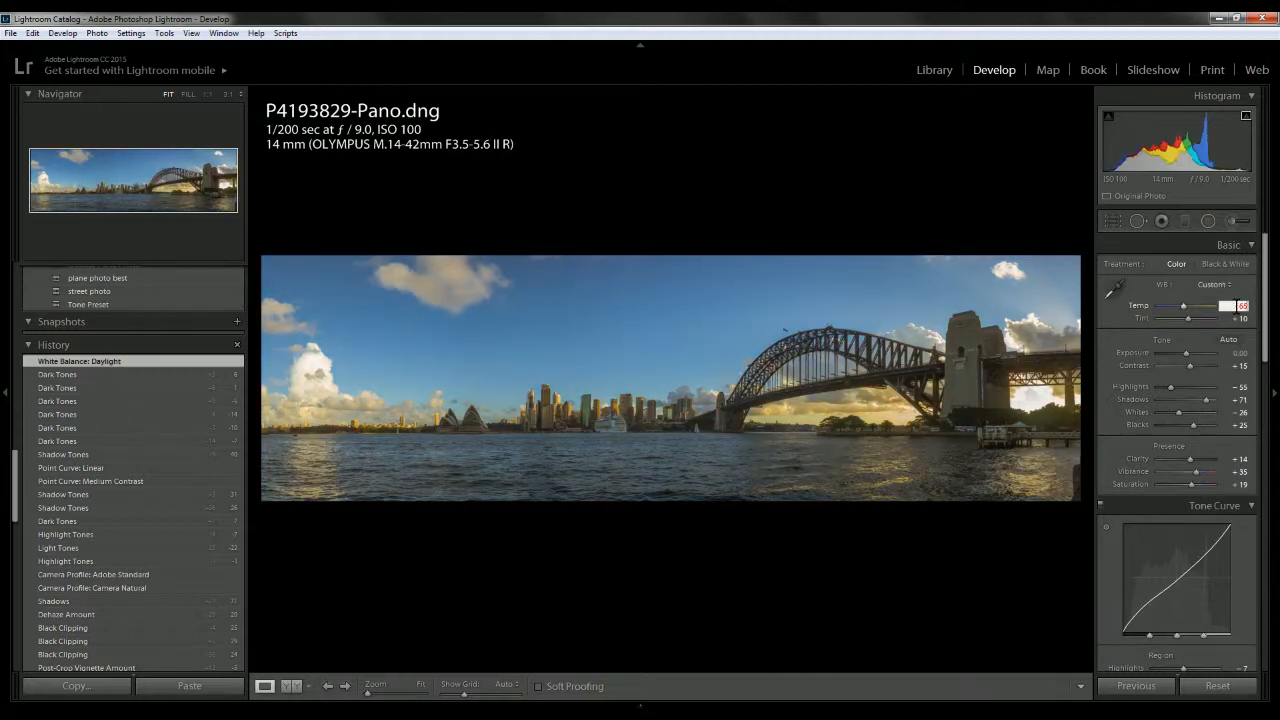
pyautogui.press('Return')
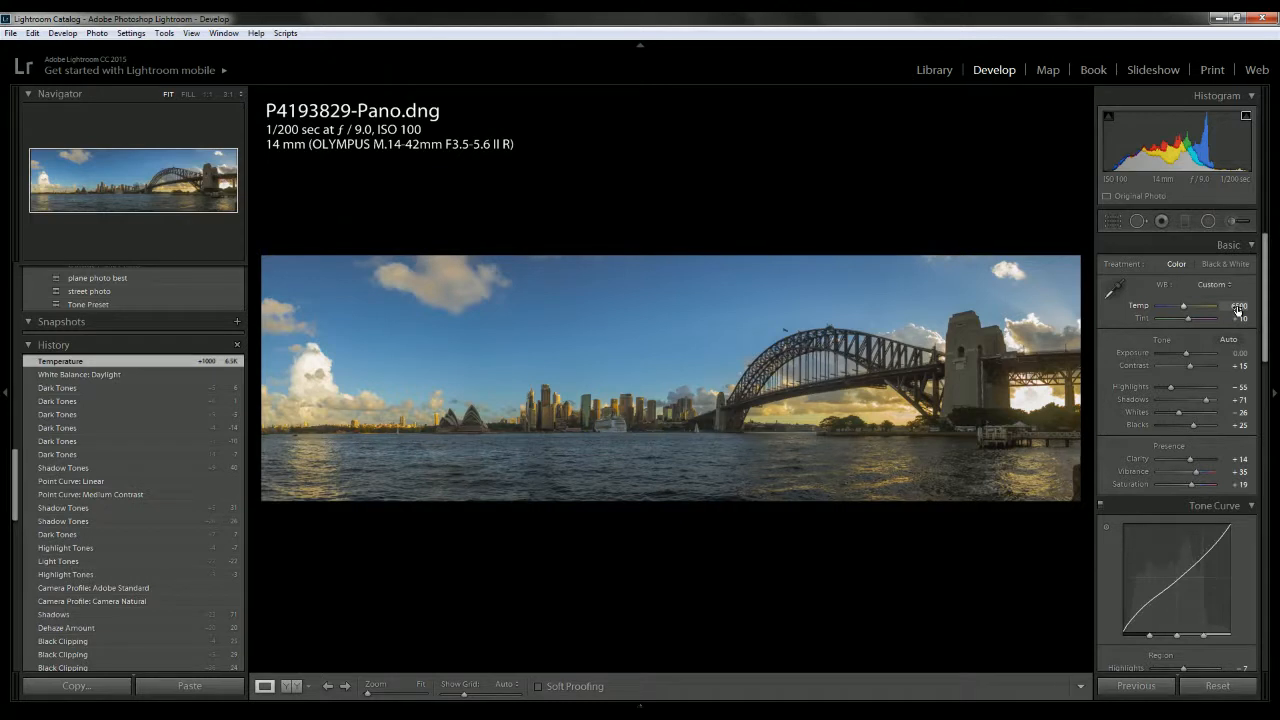
# - Check the panorama for blemishes using Spot Removal with Visualize Spots, and leave the tool
pyautogui.moveTo(1267, 277); pyautogui.dragTo(1196, 223)
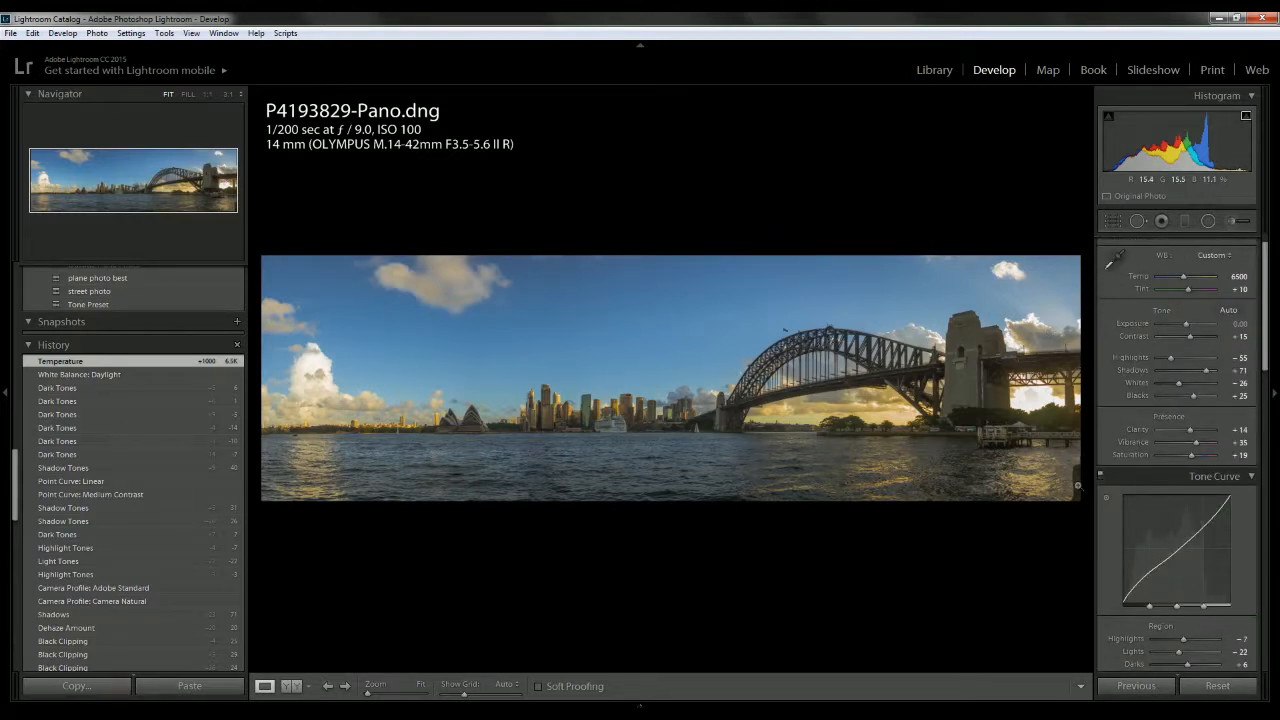
pyautogui.click(1142, 220)
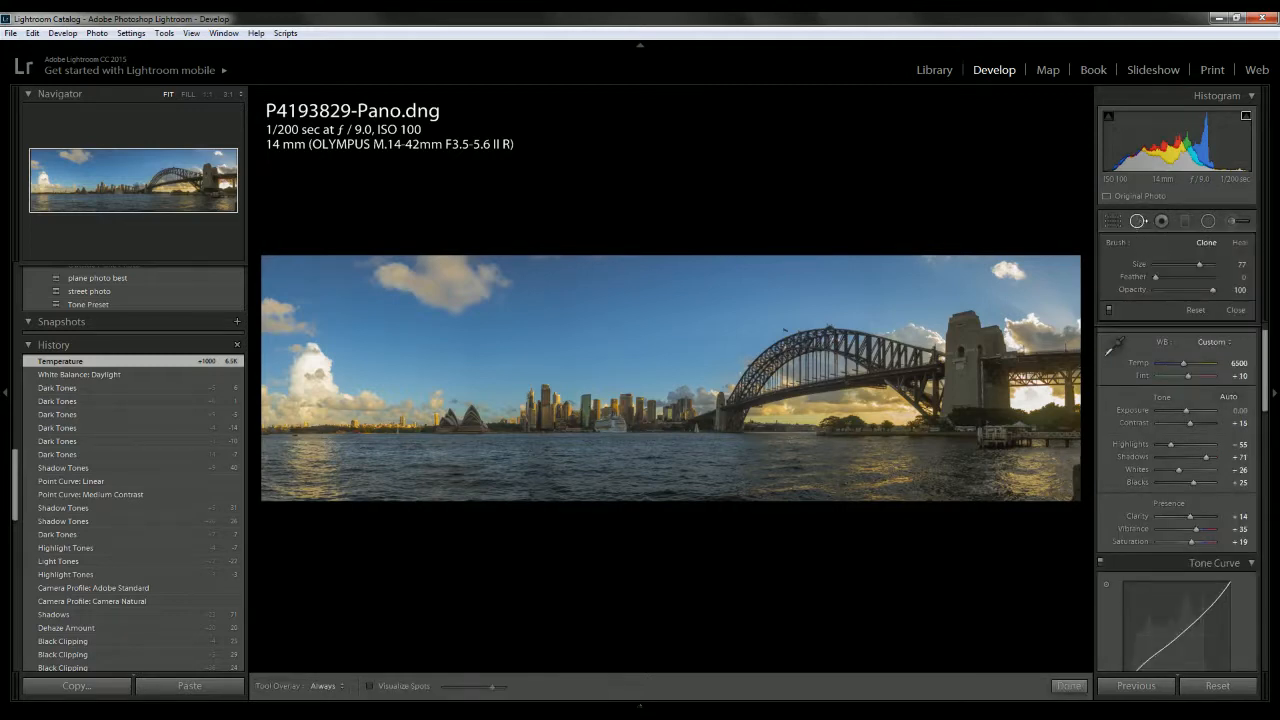
pyautogui.click(371, 686)
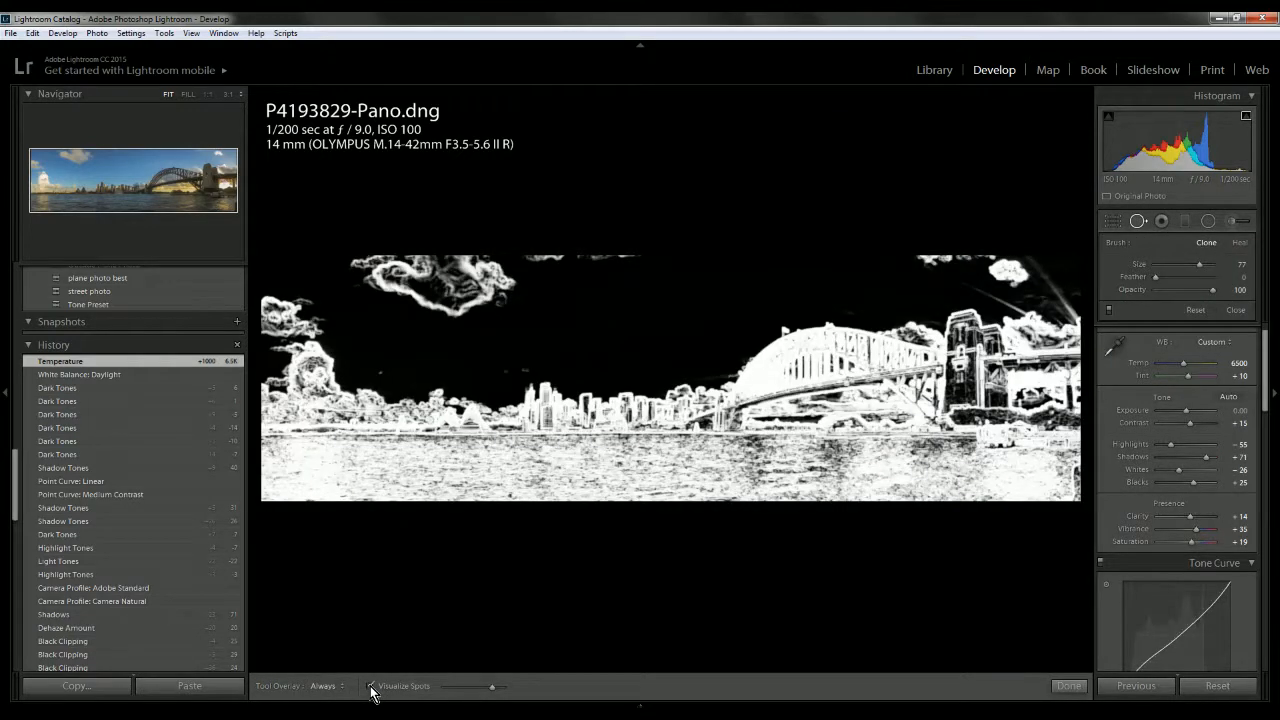
pyautogui.press('a')
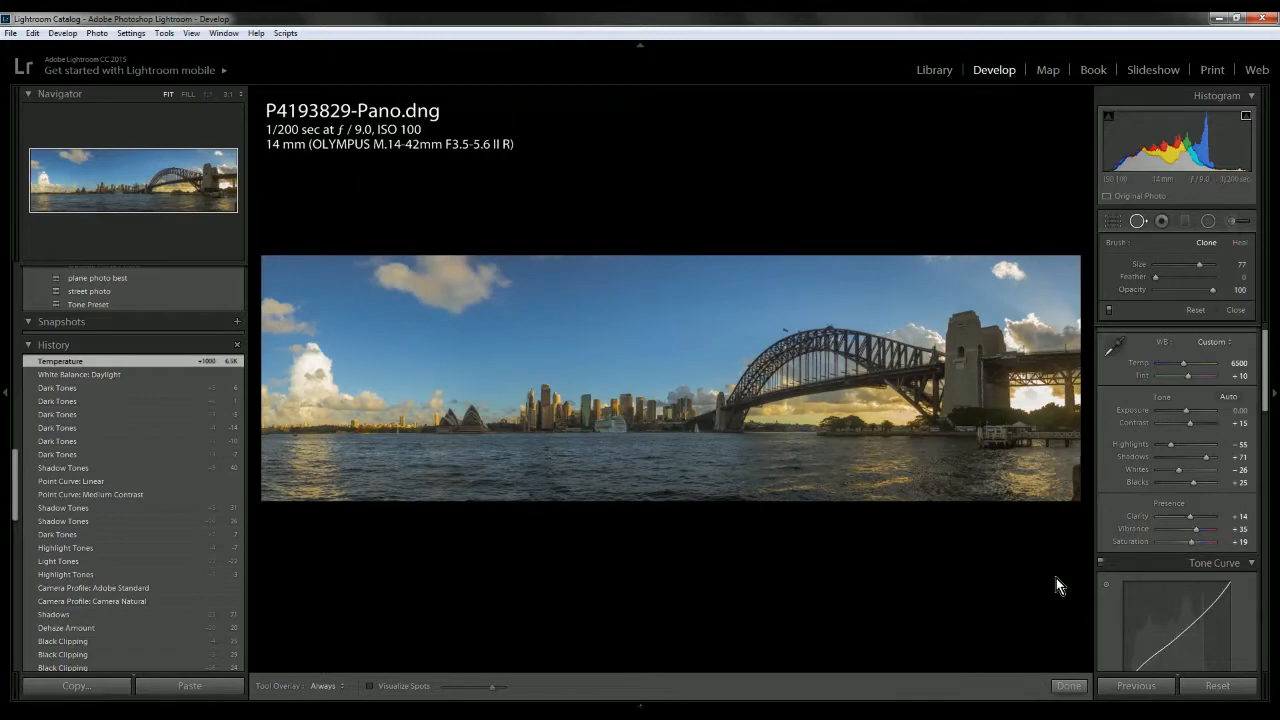
pyautogui.click(1068, 686)
# - Clone out the small speck in the sky beside the large left-hand cloud with a size 16 Spot Removal brush
pyautogui.click(360, 403)
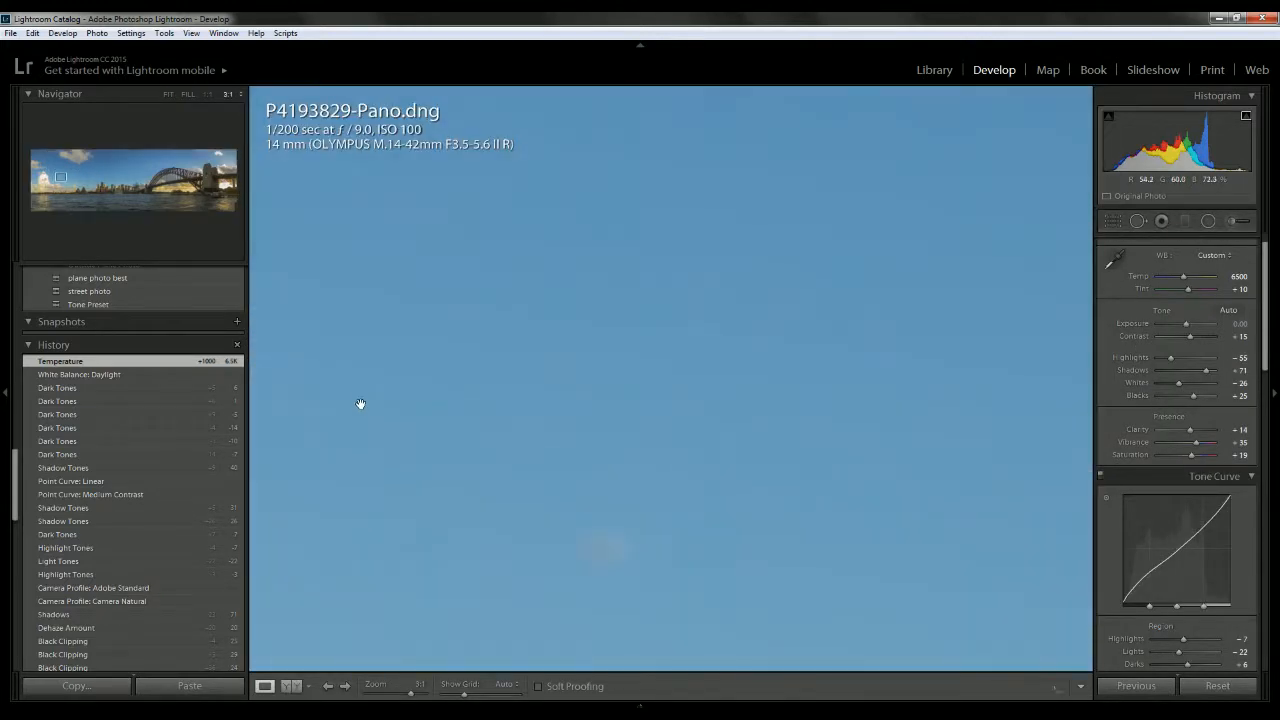
pyautogui.click(207, 93)
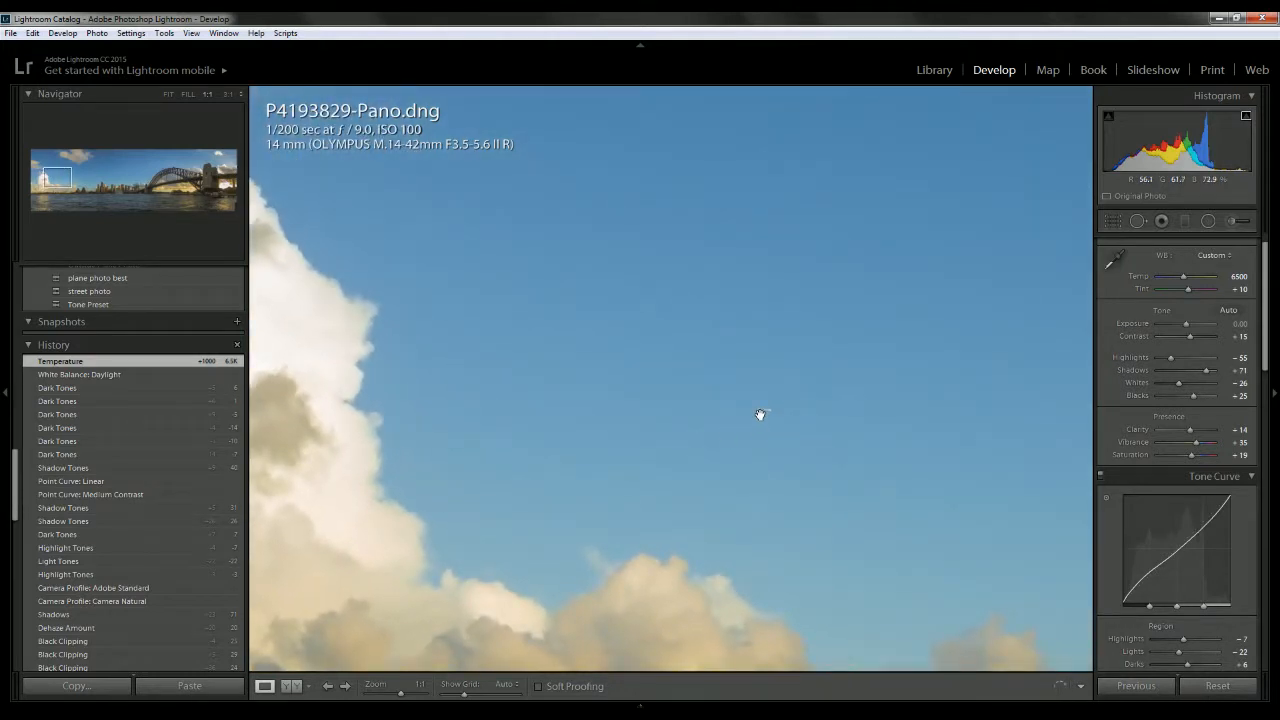
pyautogui.moveTo(823, 413); pyautogui.dragTo(795, 417)
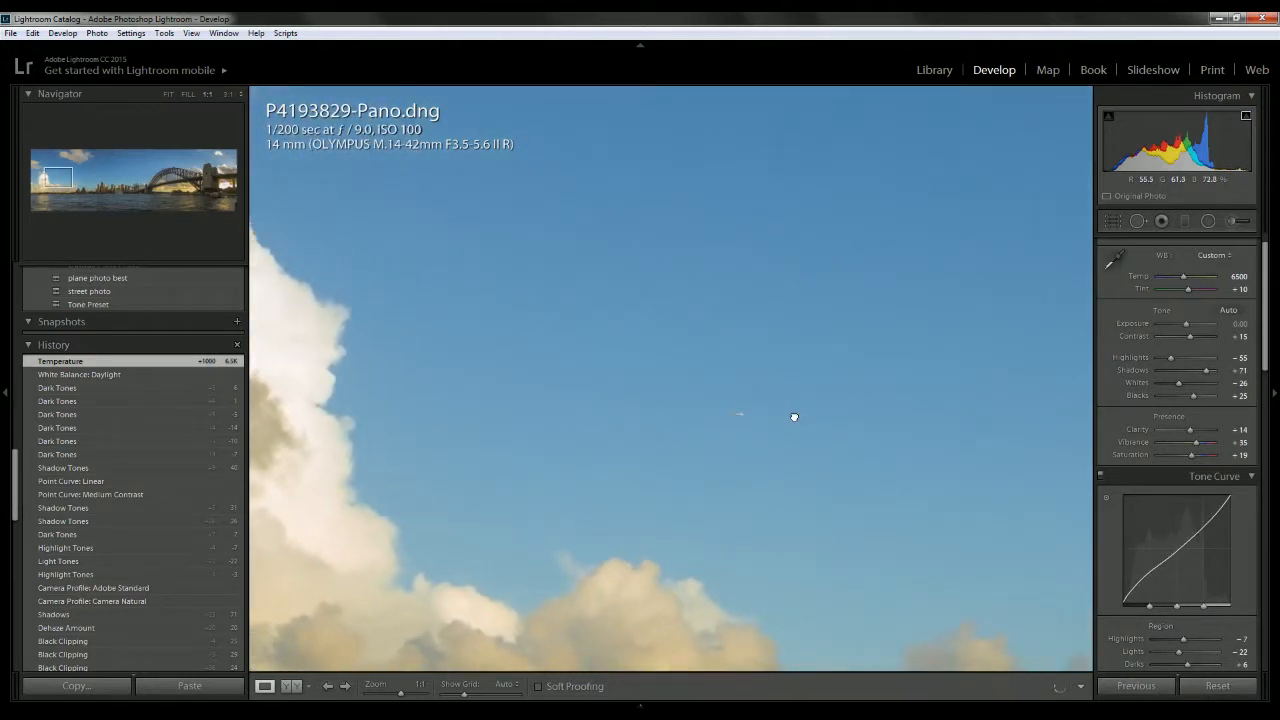
pyautogui.click(234, 94)
pyautogui.click(209, 94)
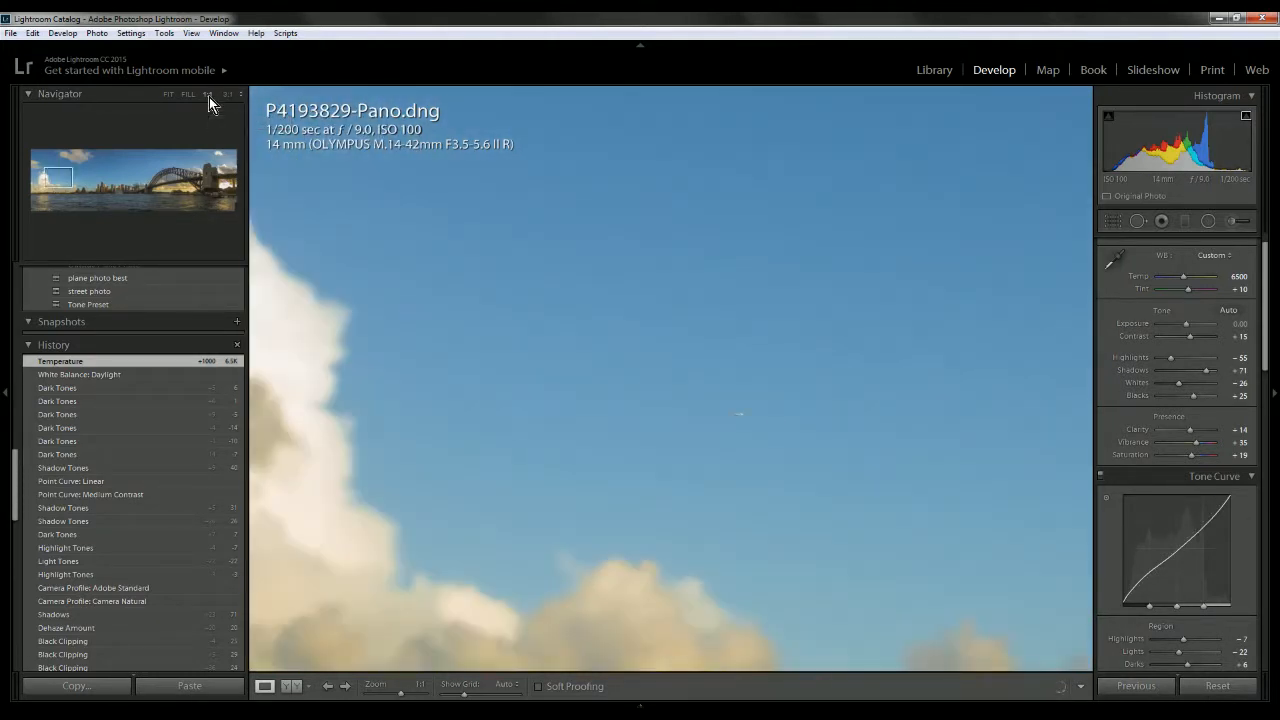
pyautogui.click(229, 94)
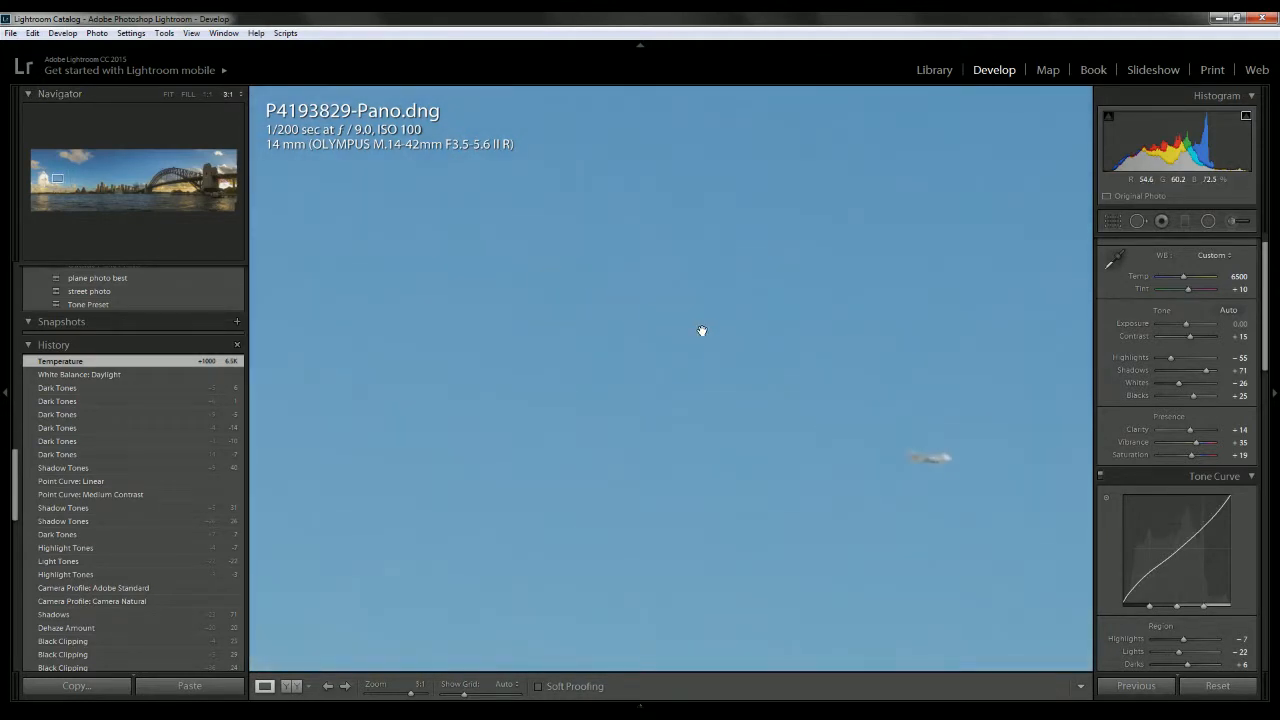
pyautogui.click(206, 94)
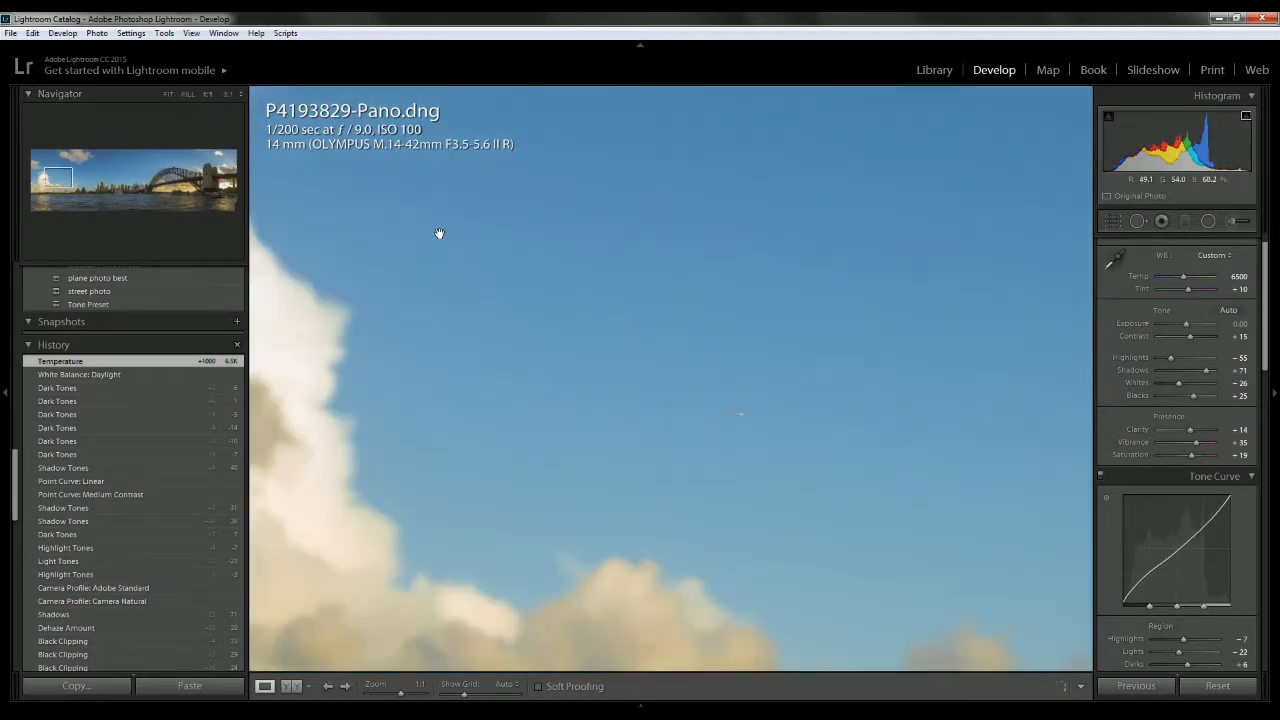
pyautogui.click(1139, 220)
pyautogui.scroll(-6, 746, 416)
pyautogui.scroll(-8, 739, 413)
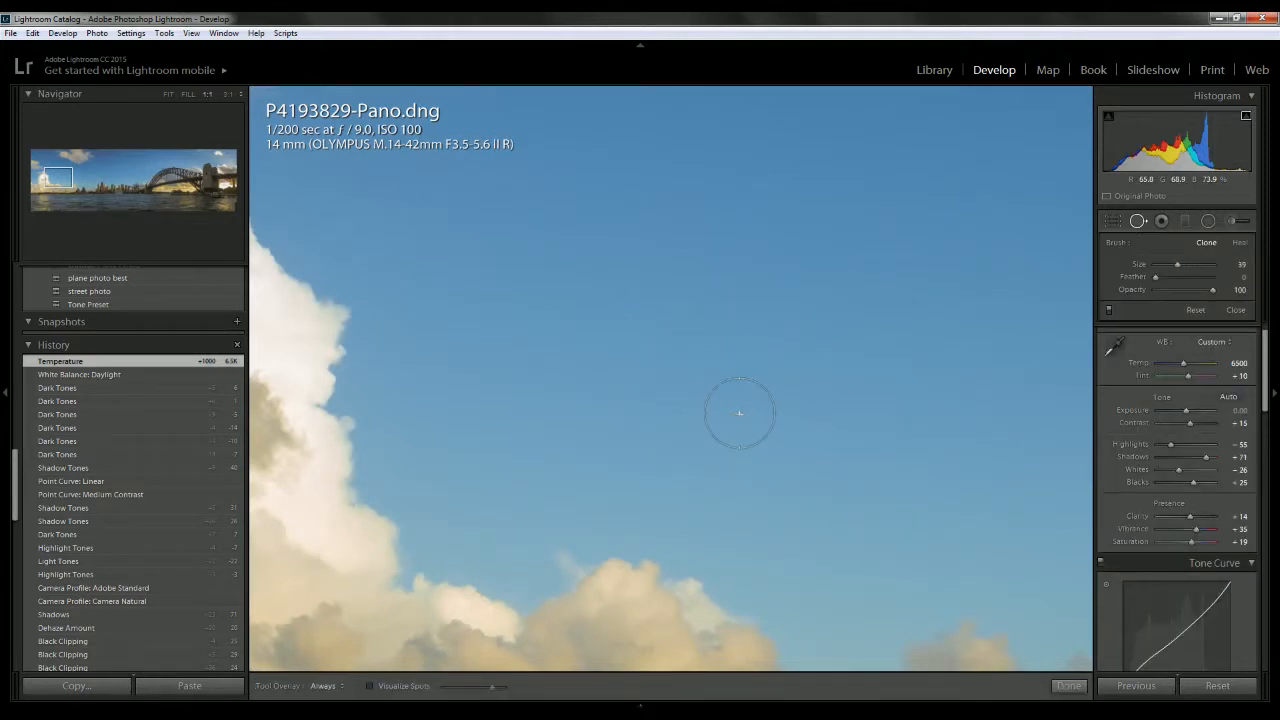
pyautogui.scroll(-2, 737, 414)
pyautogui.click(738, 413)
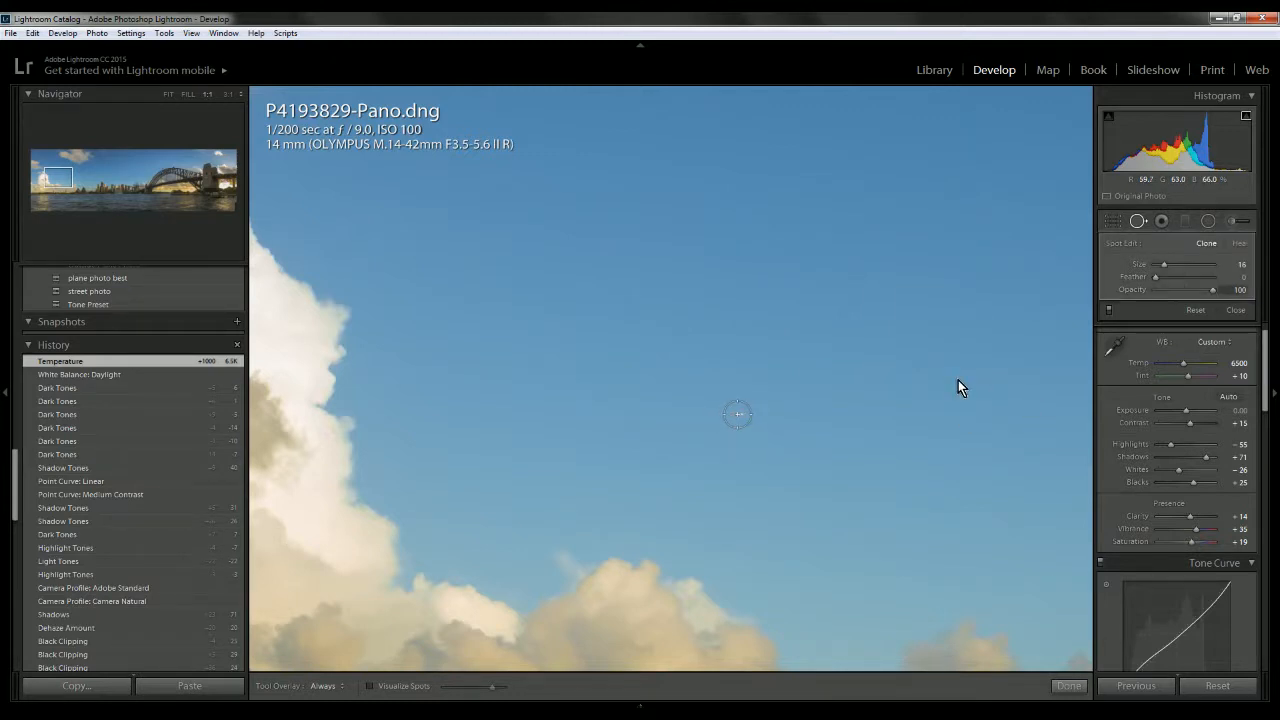
pyautogui.click(1069, 686)
# - Check the whole panorama for remaining spots using Spot Removal with Visualize Spots, and leave the tool
pyautogui.click(810, 447)
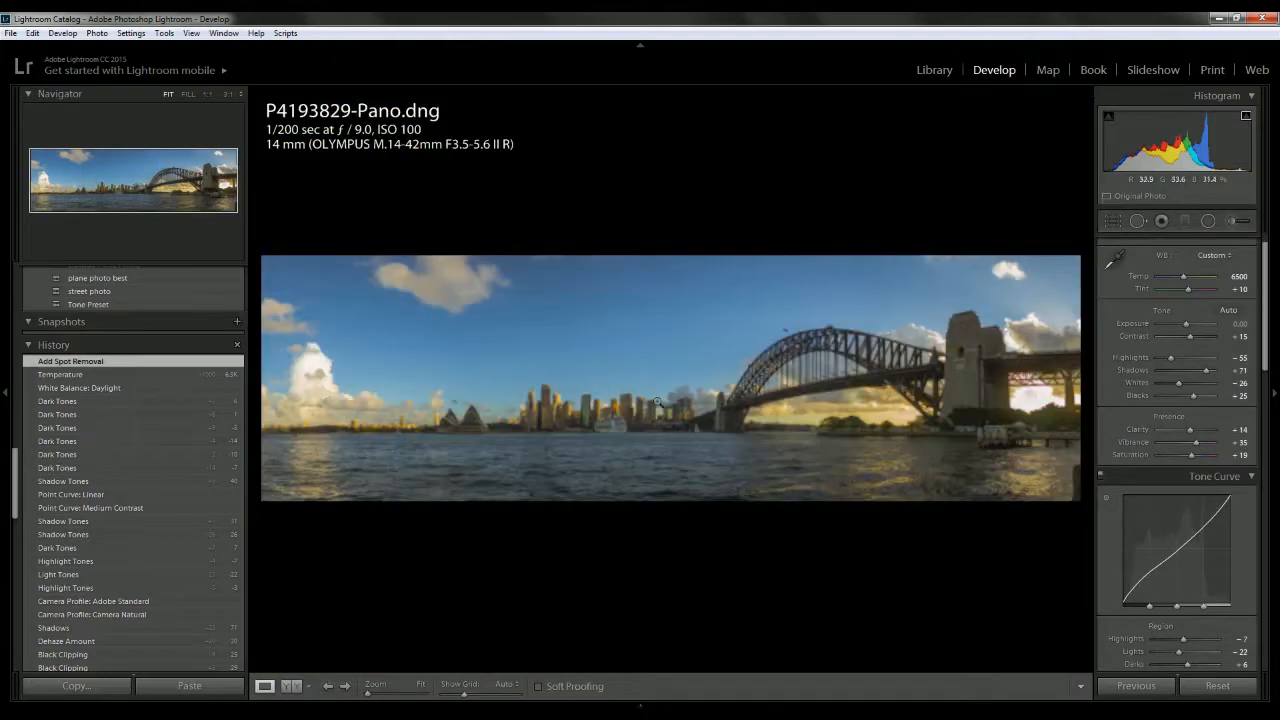
pyautogui.click(1136, 221)
pyautogui.click(370, 686)
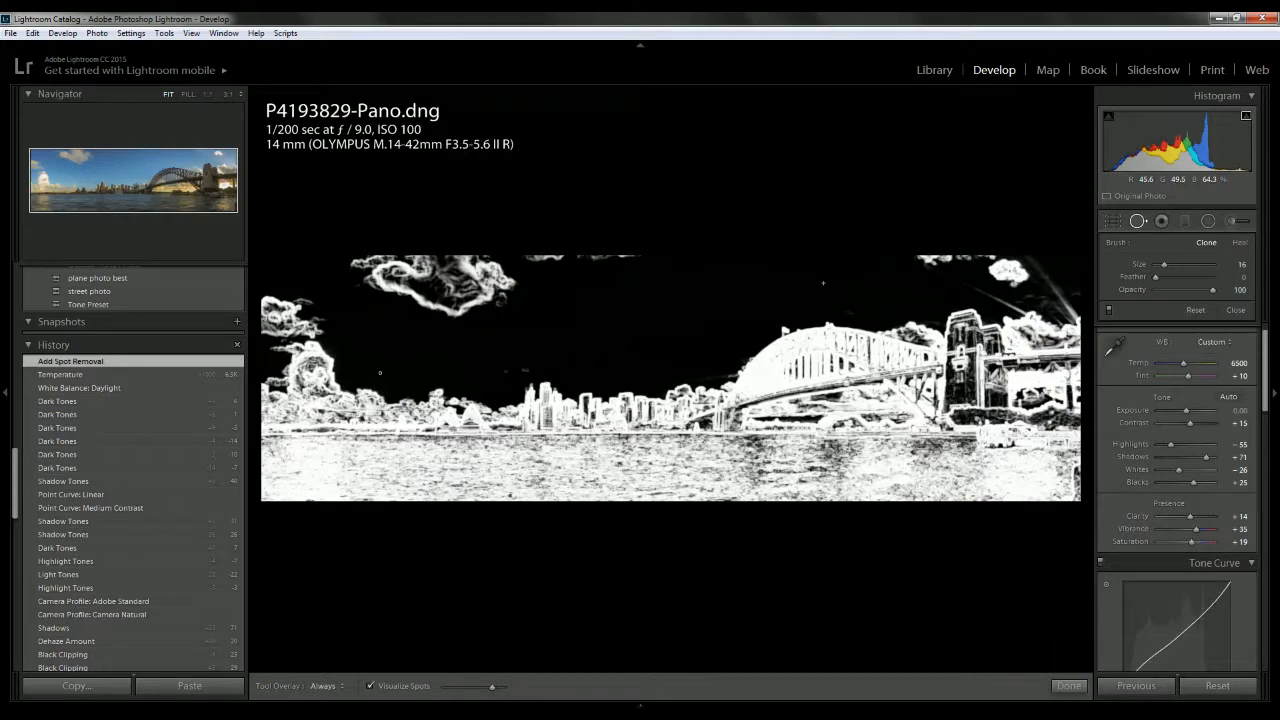
pyautogui.click(1068, 686)
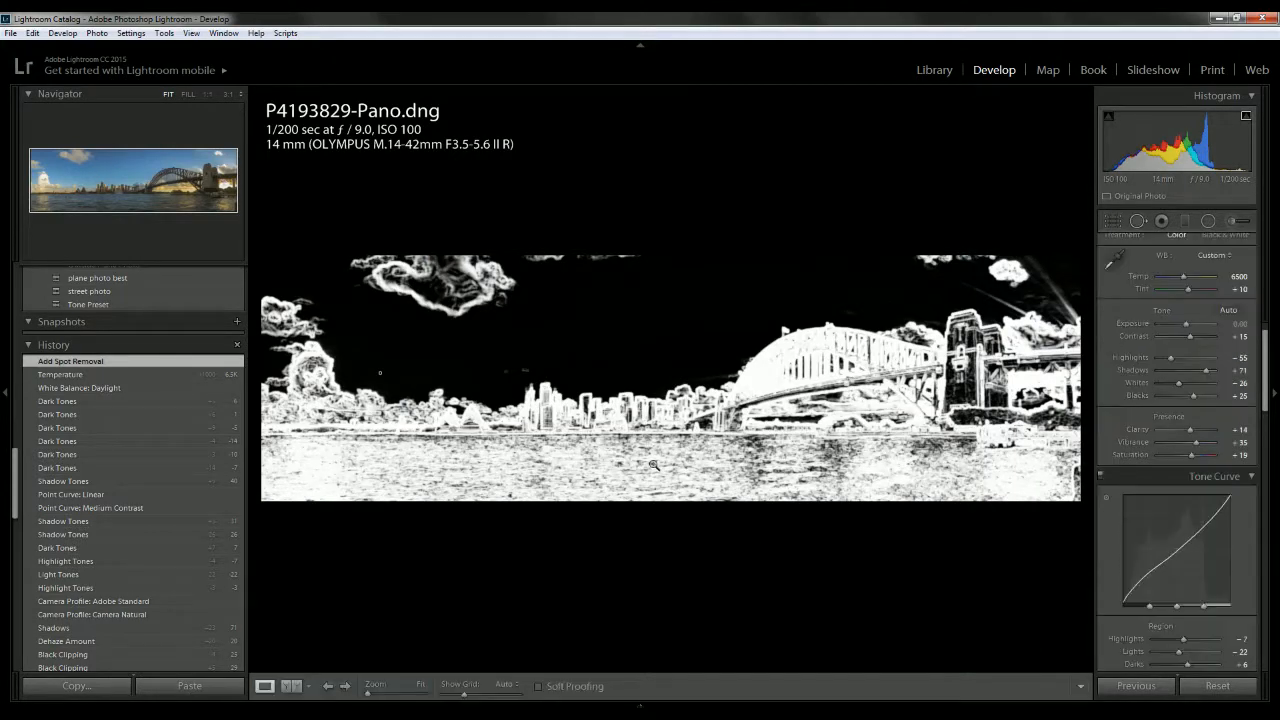
# - Clone out the faint spot in the sky above the city skyline with a single size 36 Spot Removal circle
pyautogui.click(521, 377)
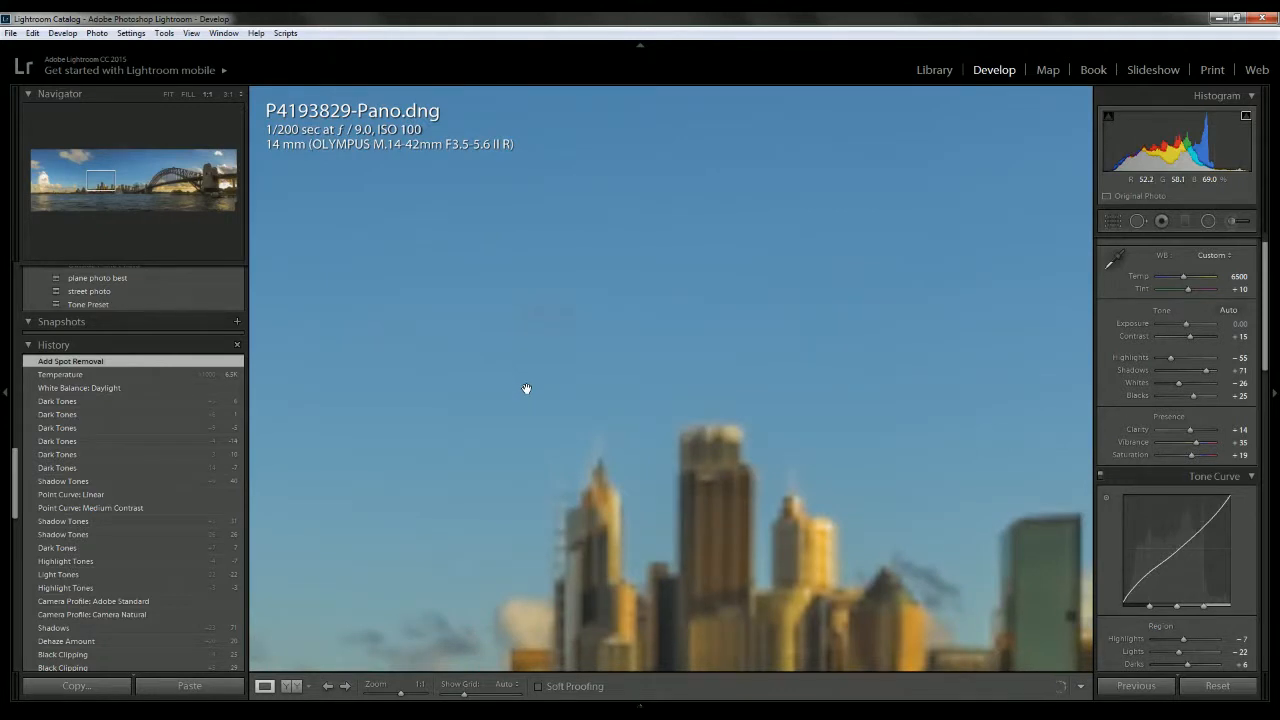
pyautogui.moveTo(531, 374); pyautogui.dragTo(683, 489)
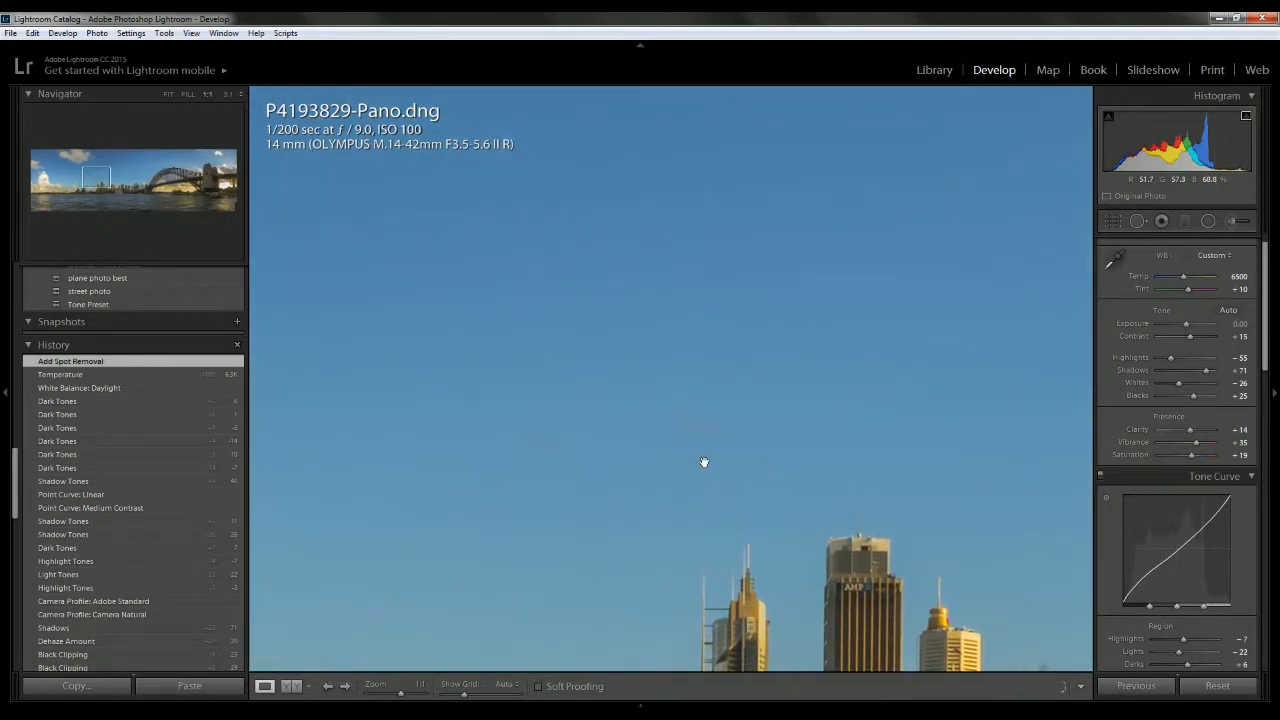
pyautogui.press('q')
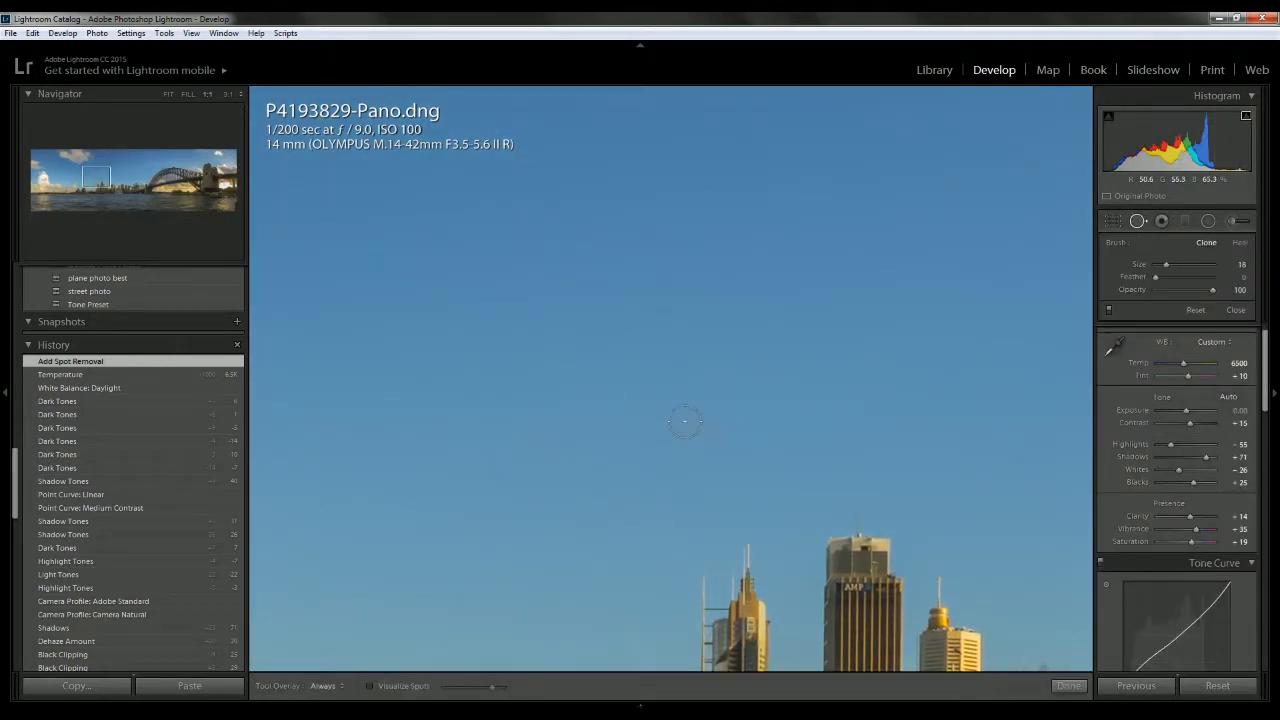
pyautogui.moveTo(685, 421); pyautogui.dragTo(725, 434)
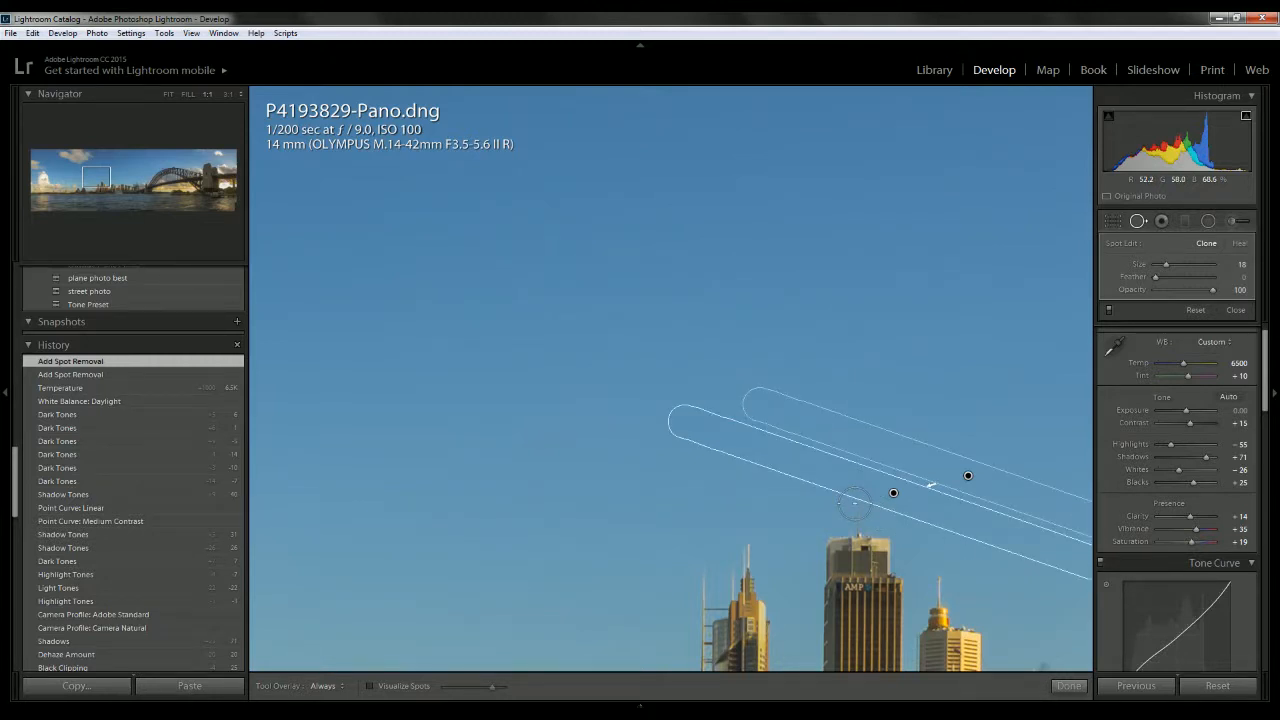
pyautogui.press('Delete')
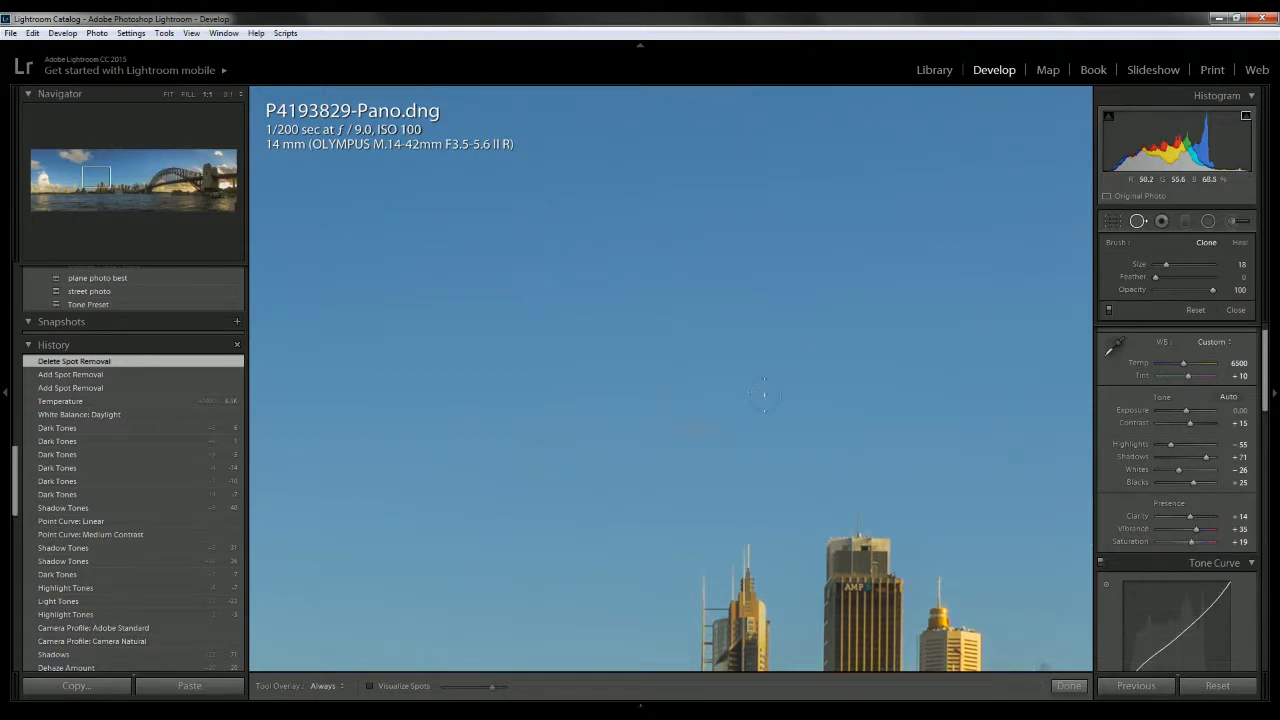
pyautogui.click(699, 430)
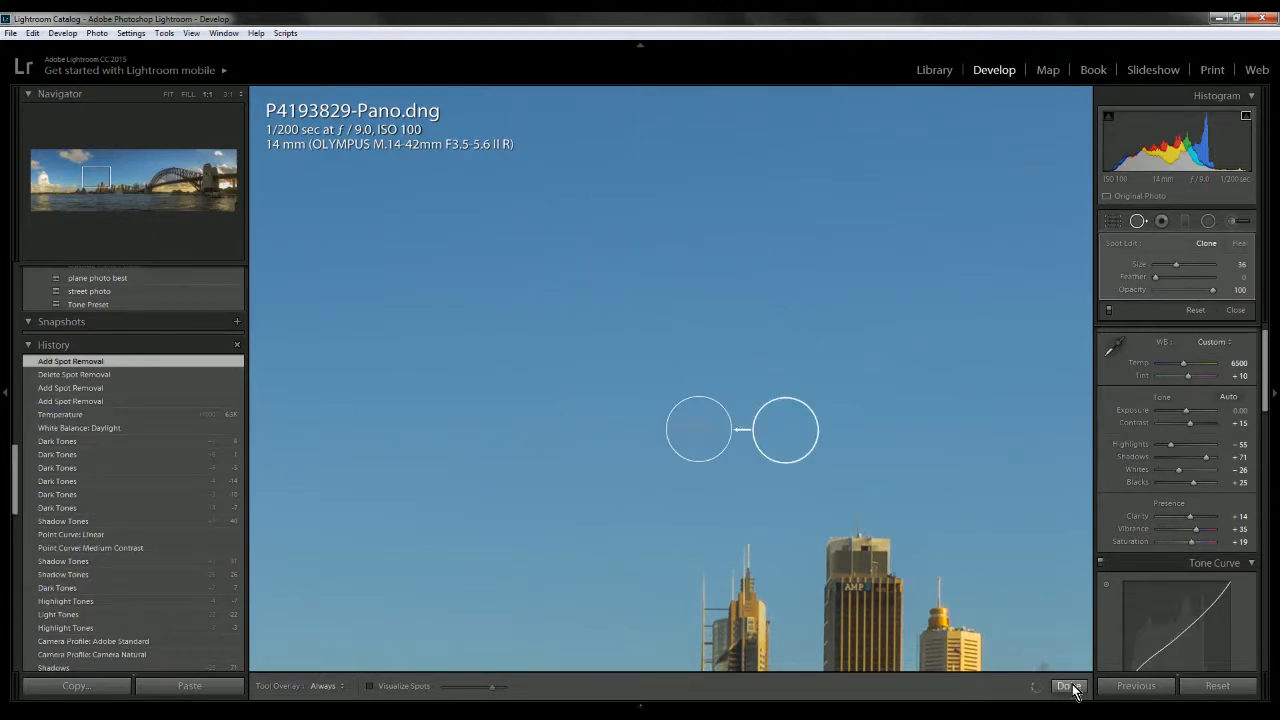
pyautogui.click(1065, 686)
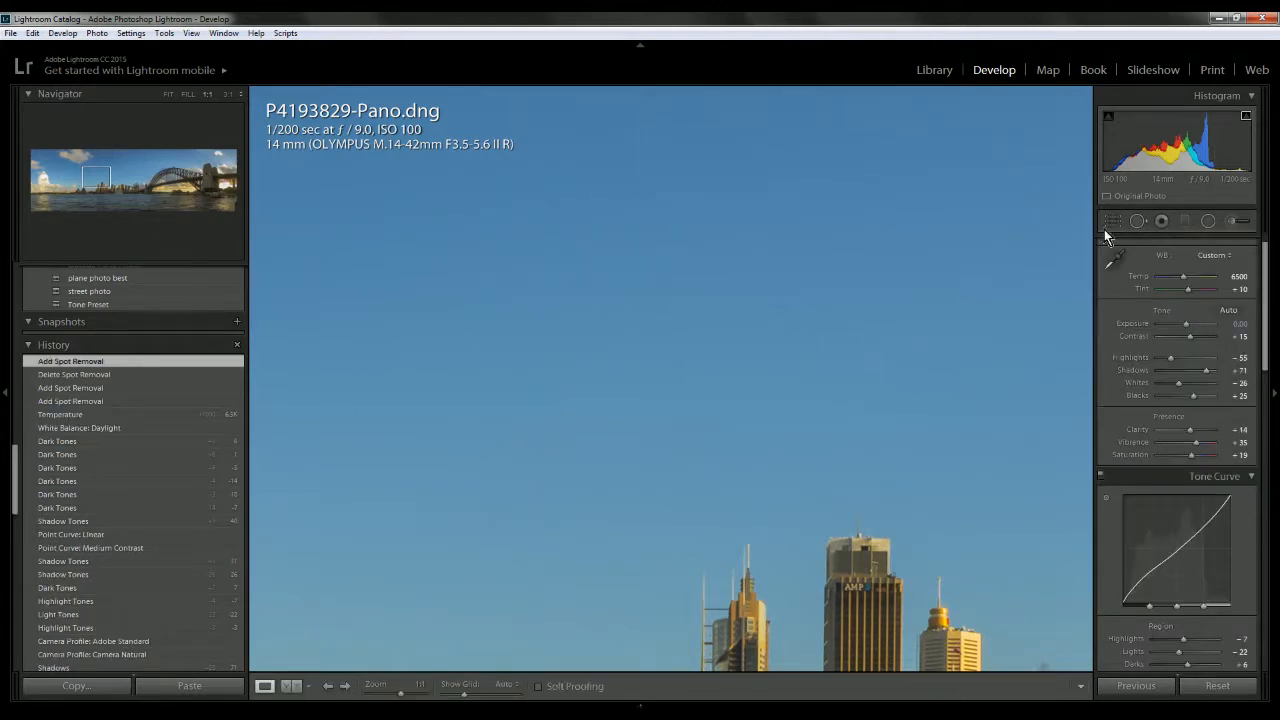
# - Locate the second sky blemish above the skyline with Visualize Spots, and clone it out with a size 36 spot
pyautogui.click(1137, 221)
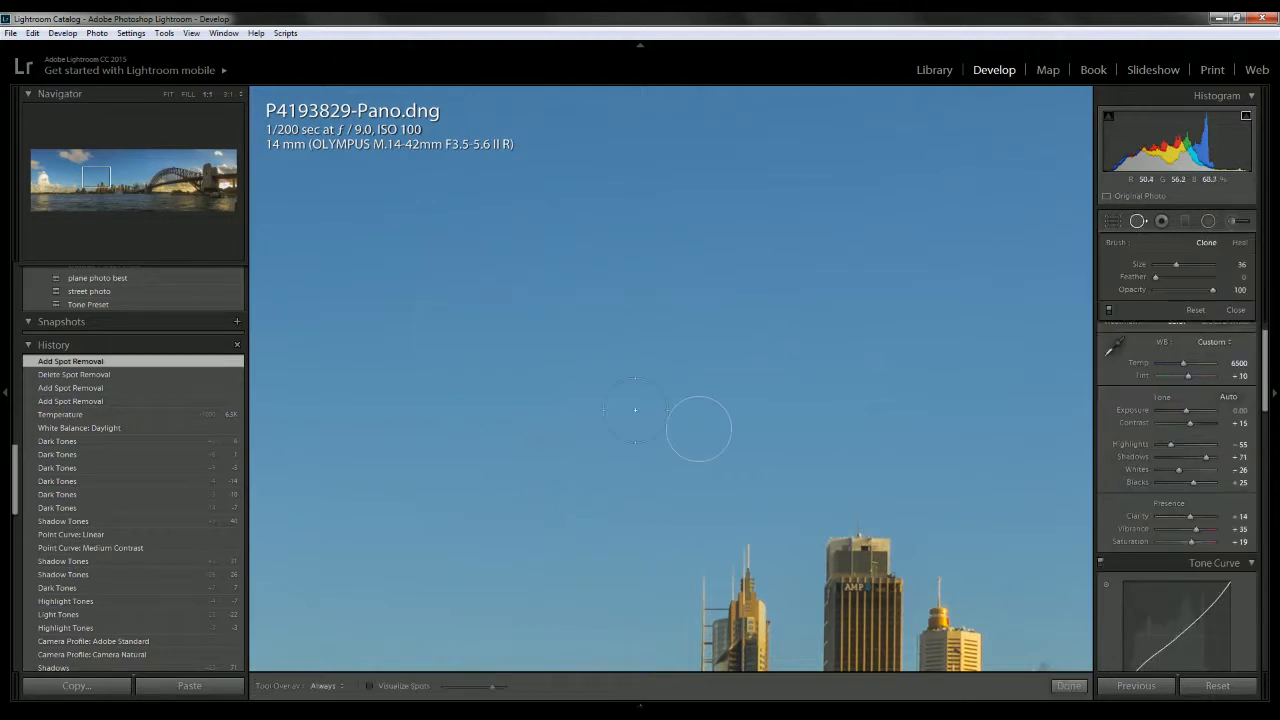
pyautogui.click(371, 688)
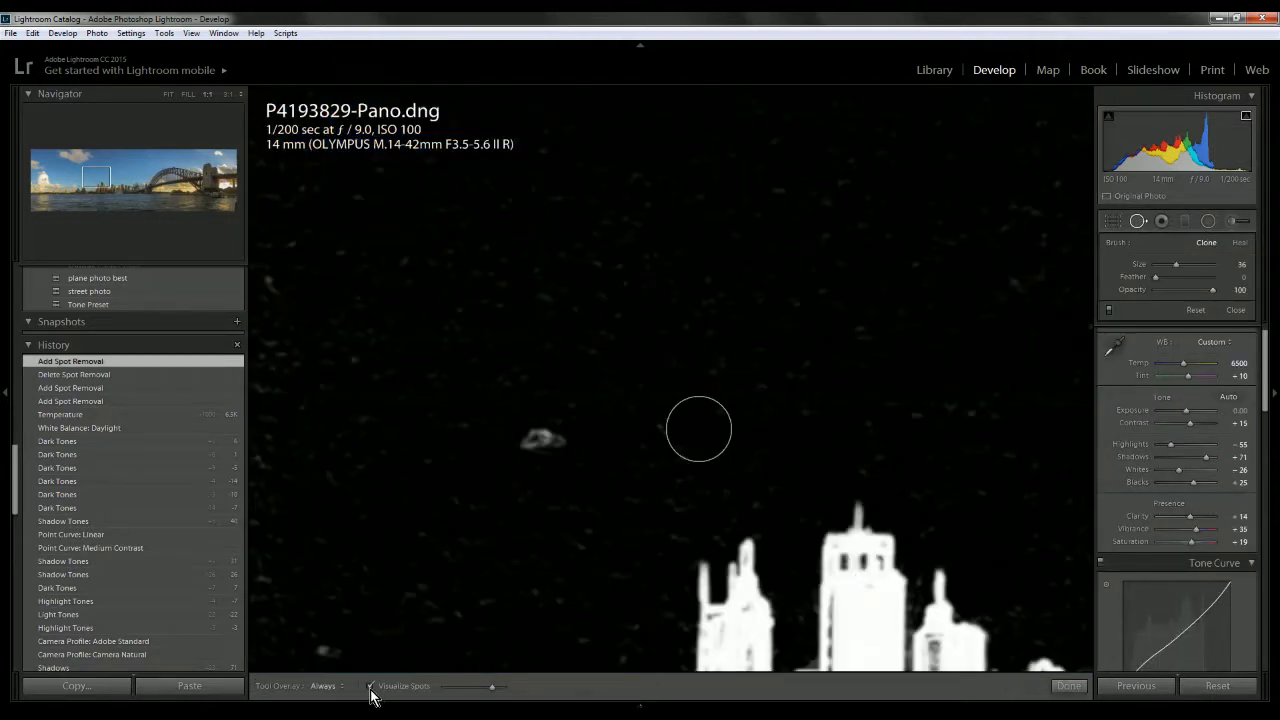
pyautogui.click(370, 687)
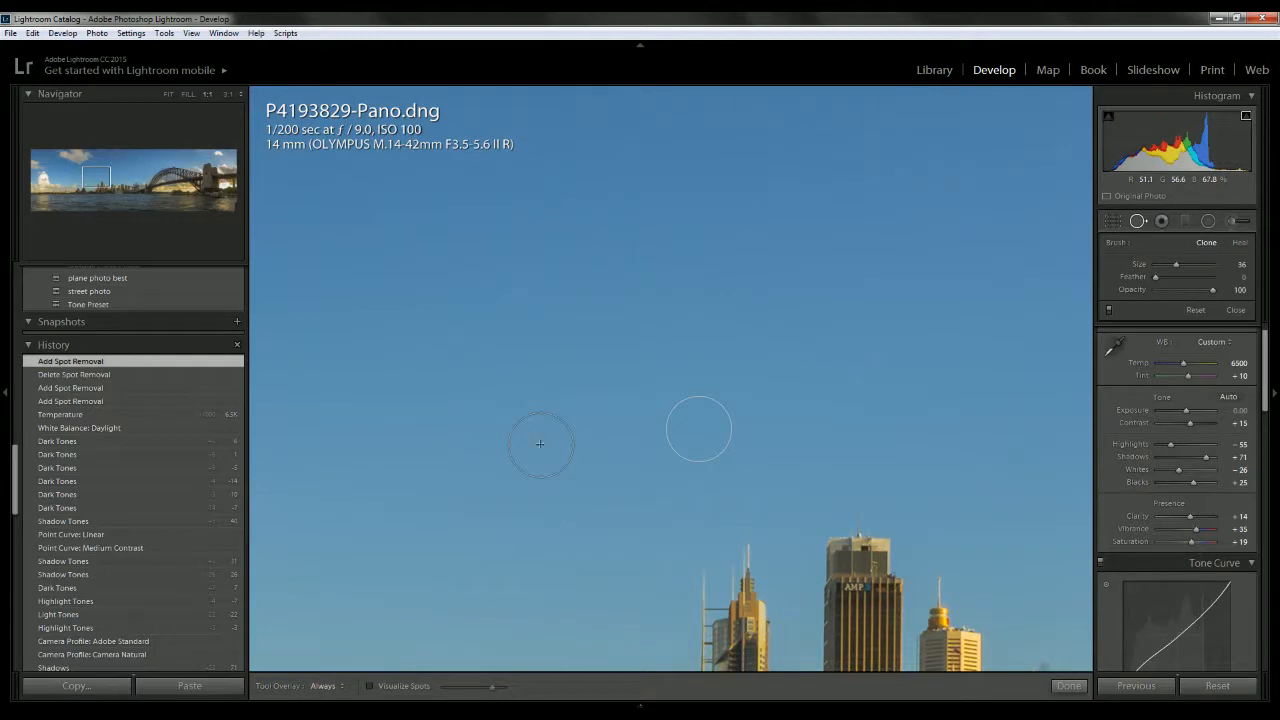
pyautogui.click(540, 443)
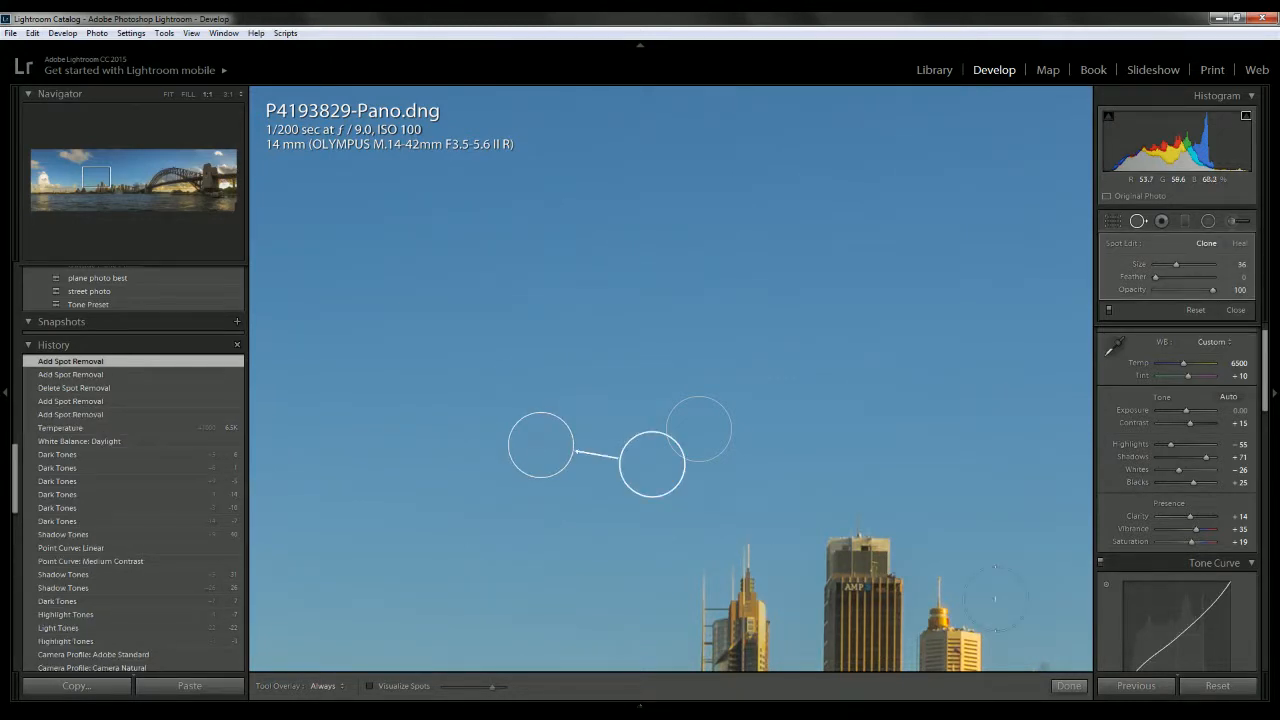
pyautogui.click(1068, 686)
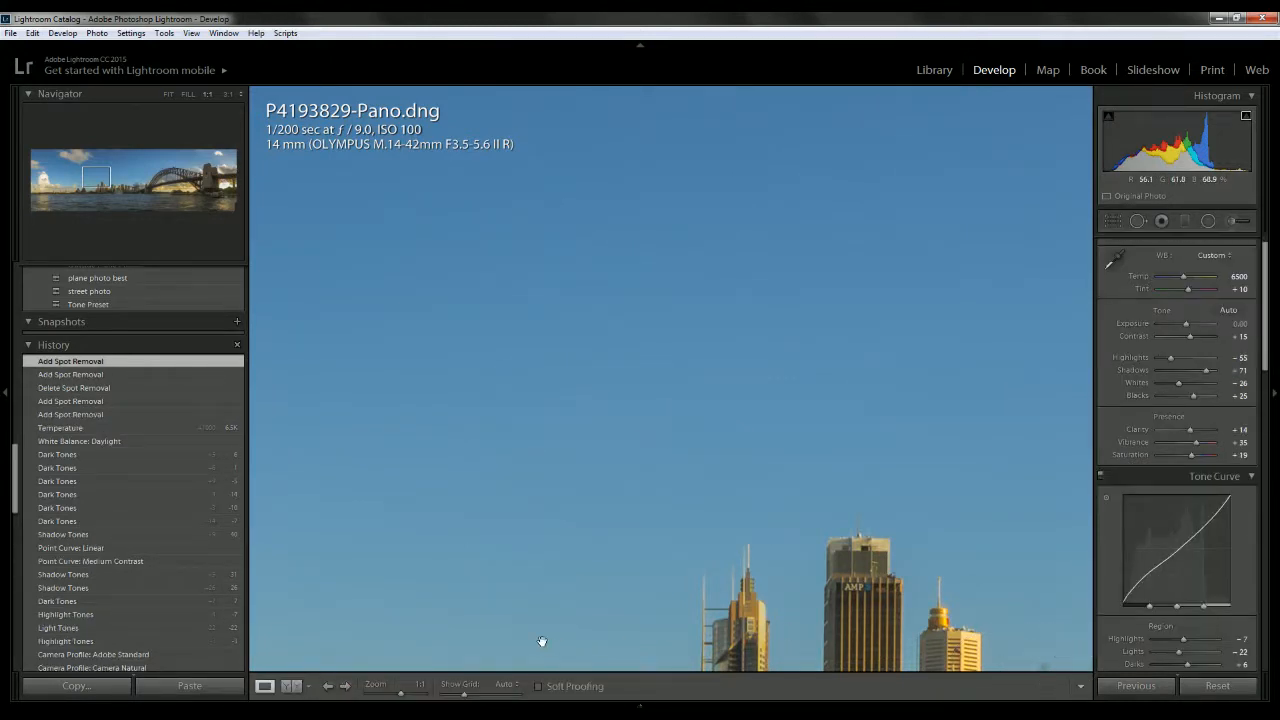
# - Recheck the full panorama for sky spots with Visualize Spots, and close Spot Removal
pyautogui.click(652, 496)
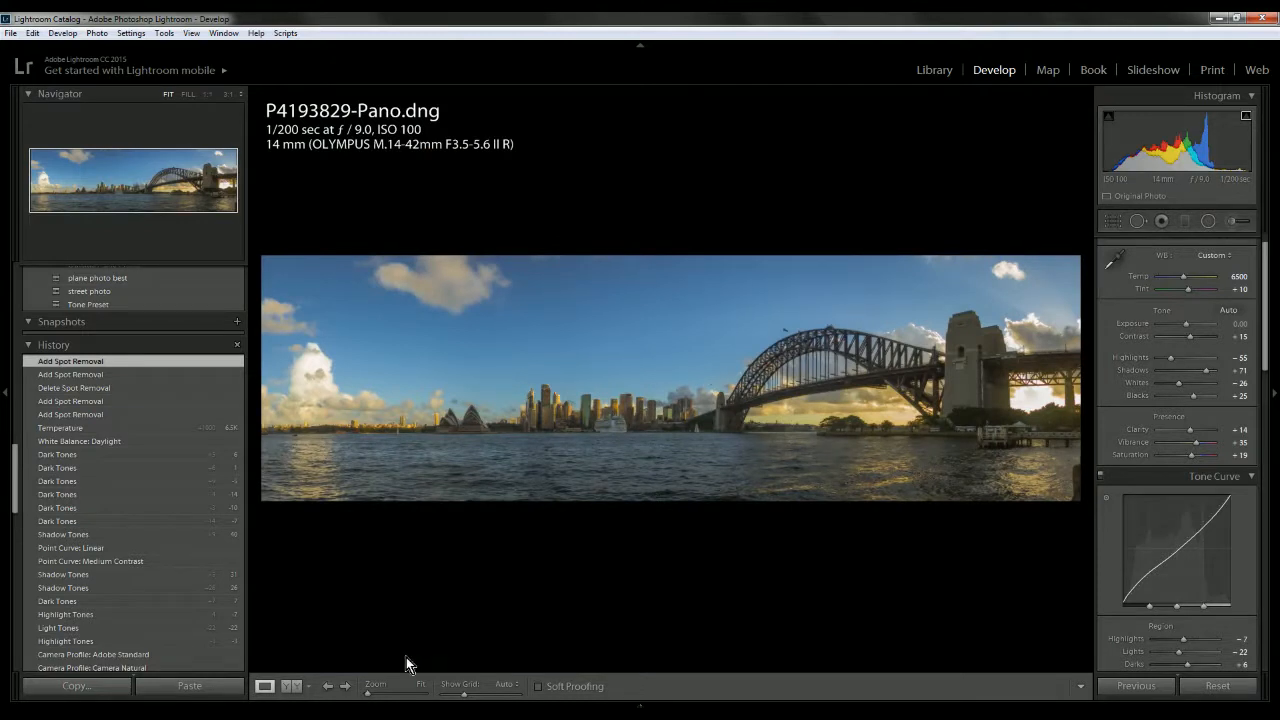
pyautogui.click(1137, 221)
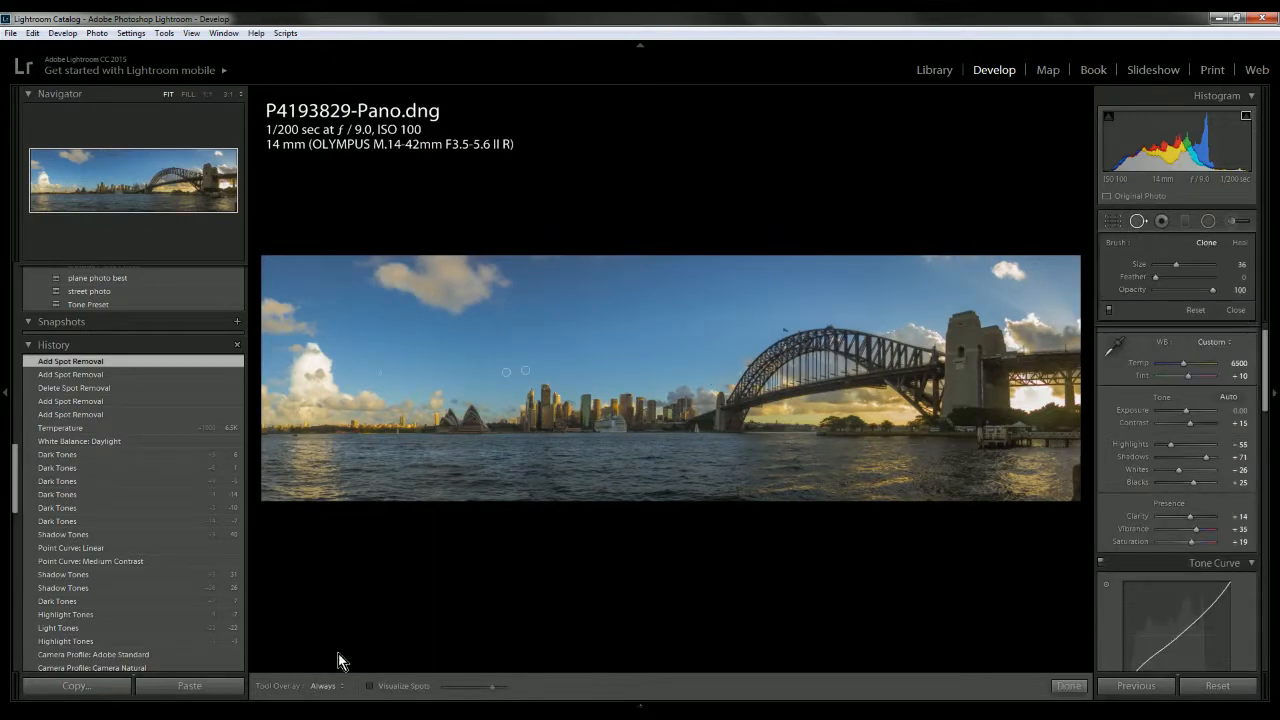
pyautogui.click(369, 686)
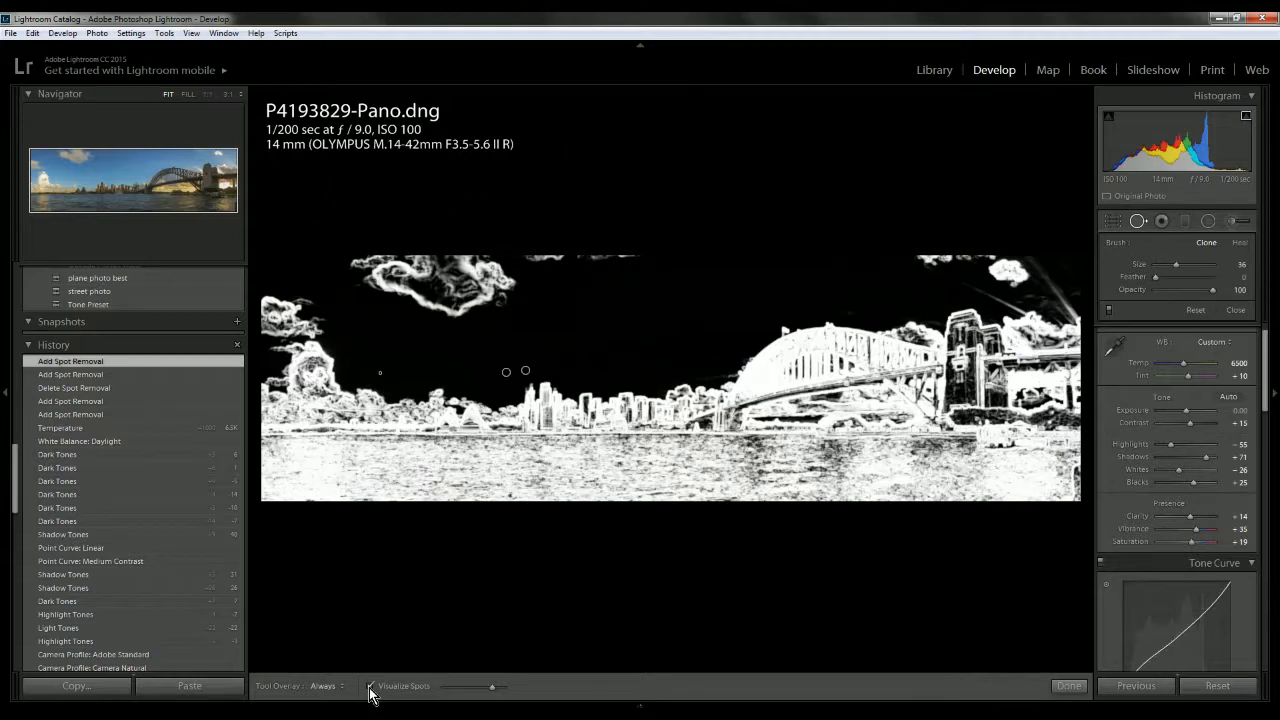
pyautogui.click(370, 687)
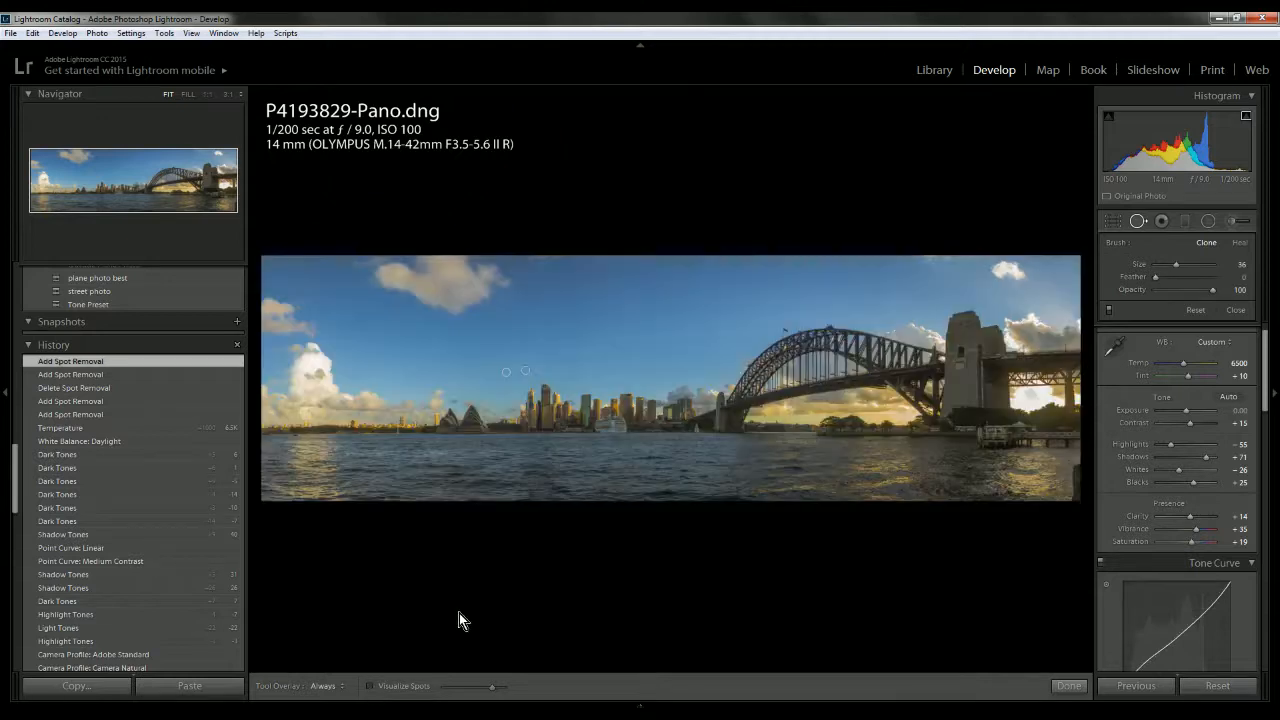
pyautogui.click(1070, 687)
# - Clone out the spot in the sky just above the Harbour Bridge arch with a size 36 spot
pyautogui.click(852, 311)
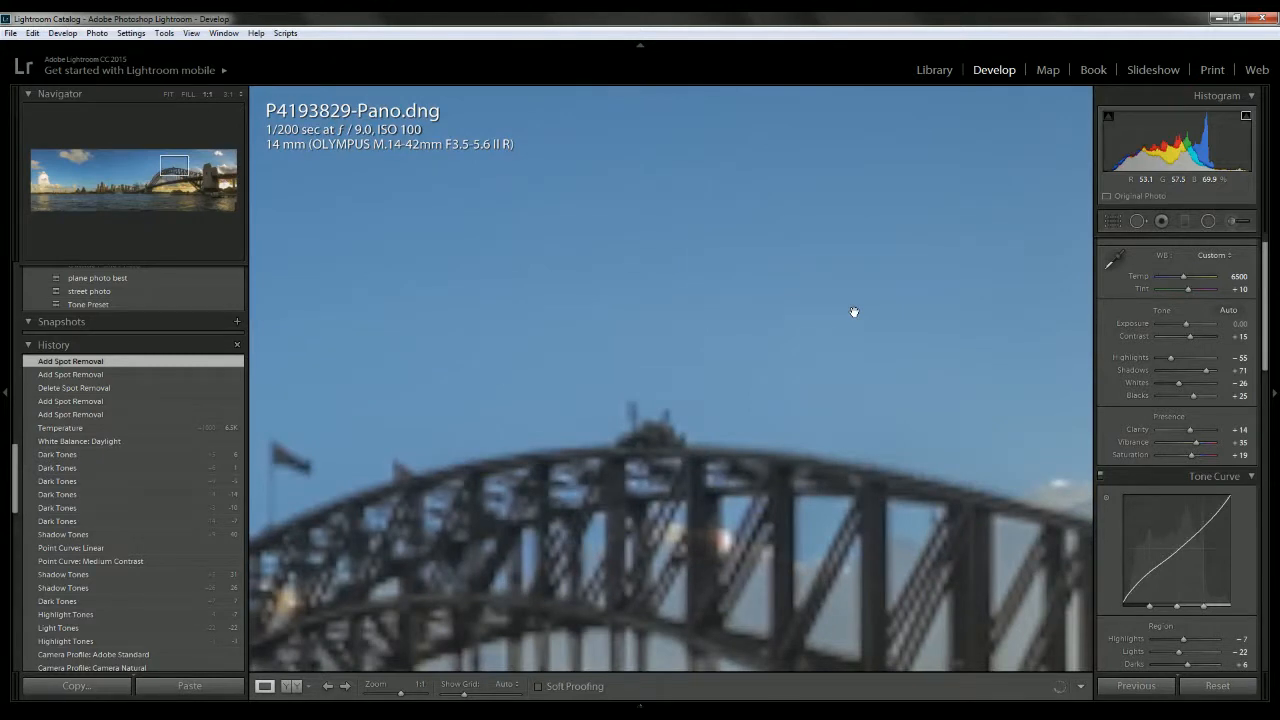
pyautogui.moveTo(811, 351); pyautogui.dragTo(649, 446)
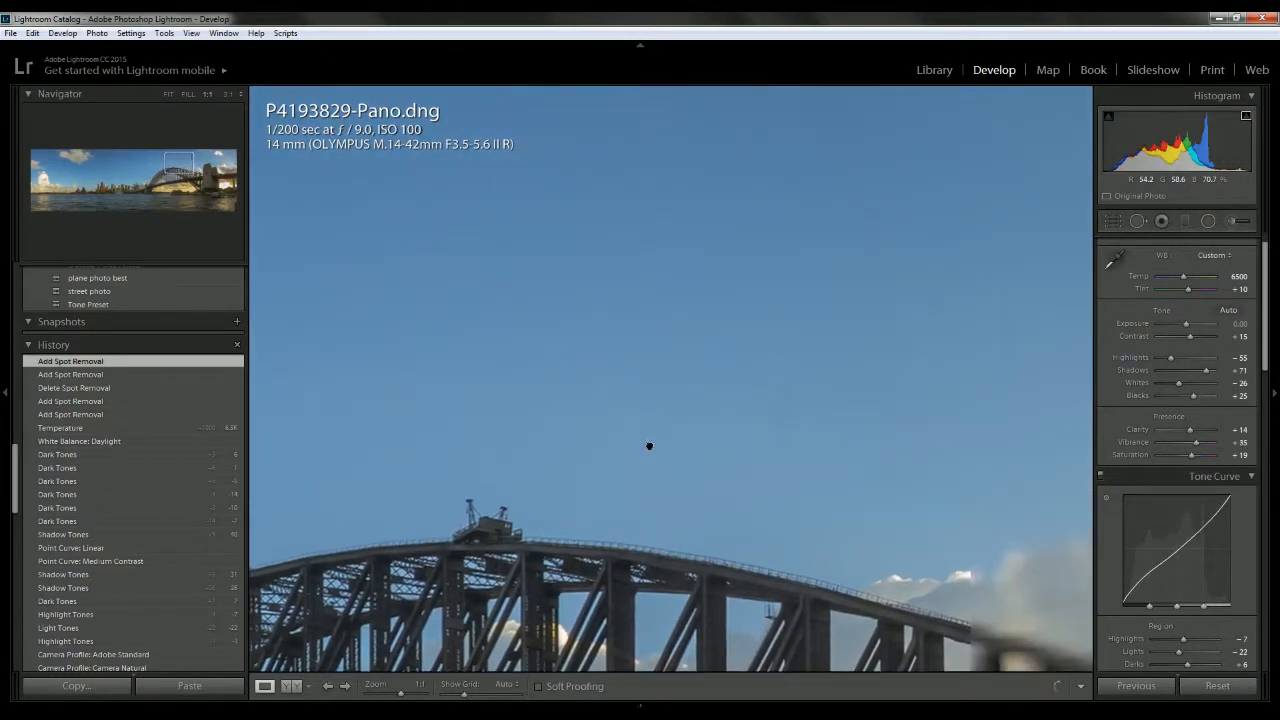
pyautogui.click(1137, 221)
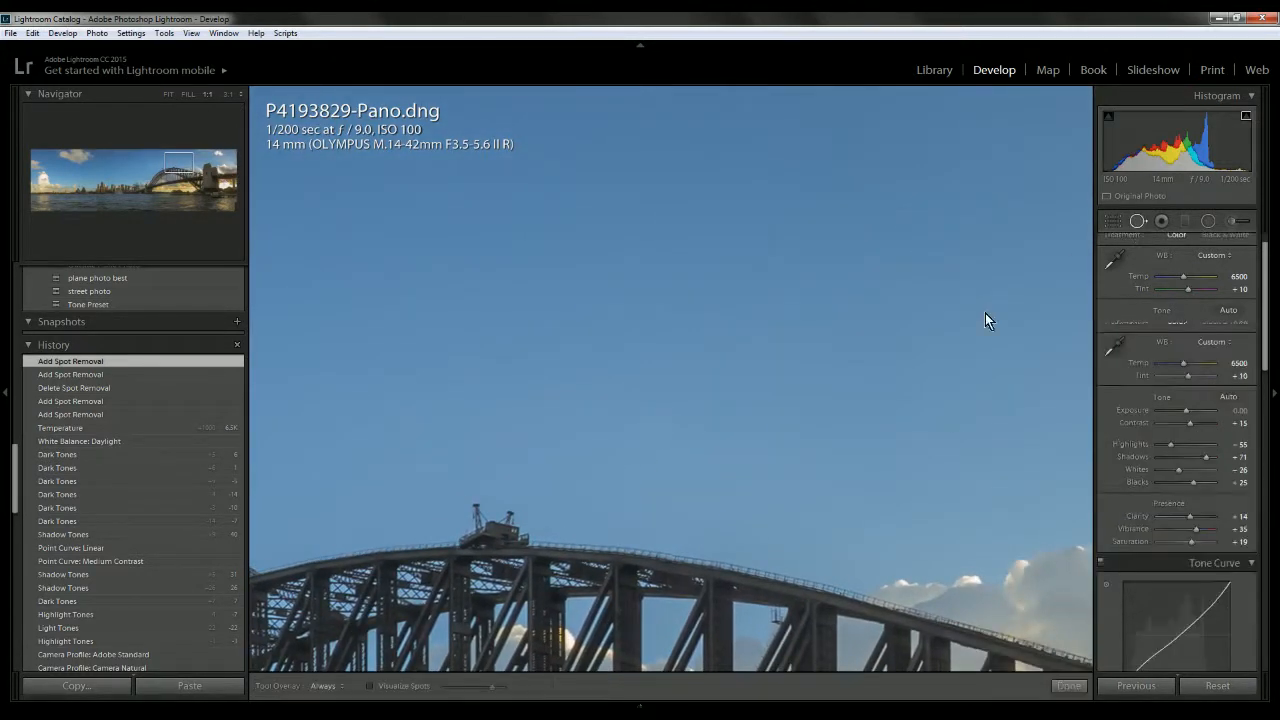
pyautogui.click(659, 429)
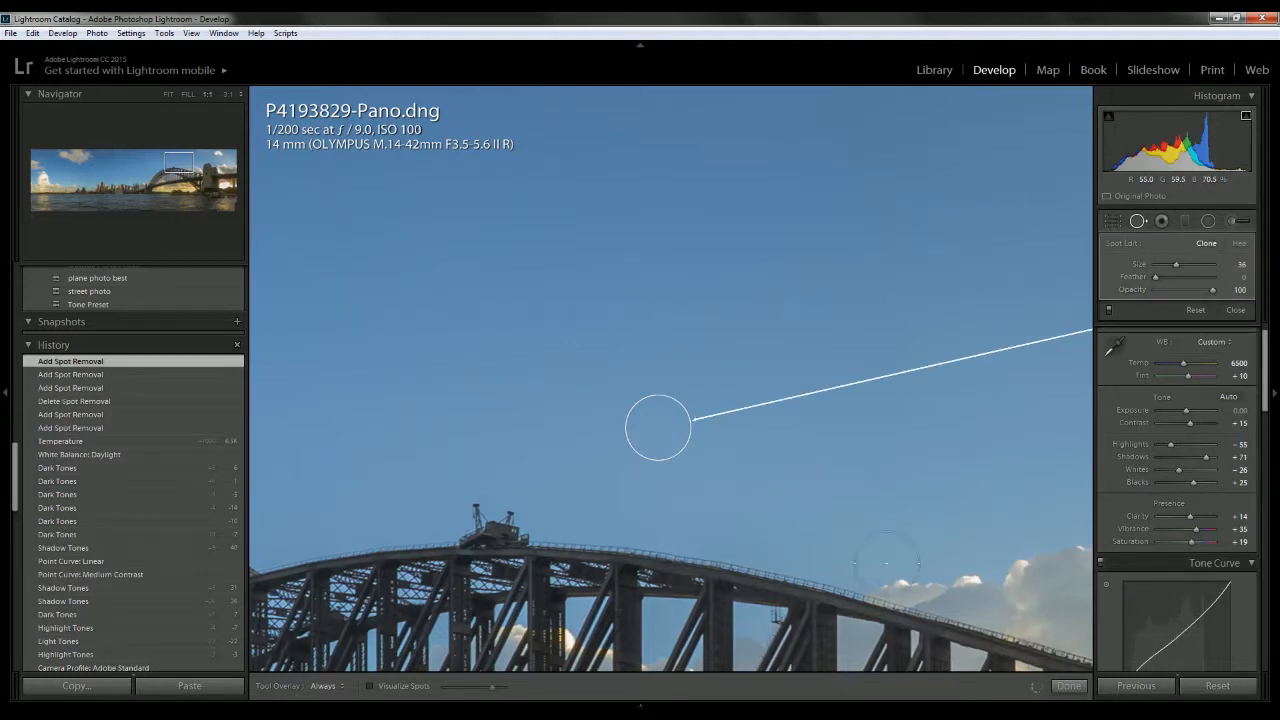
pyautogui.click(1068, 686)
pyautogui.moveTo(700, 484); pyautogui.dragTo(817, 466)
pyautogui.click(820, 465)
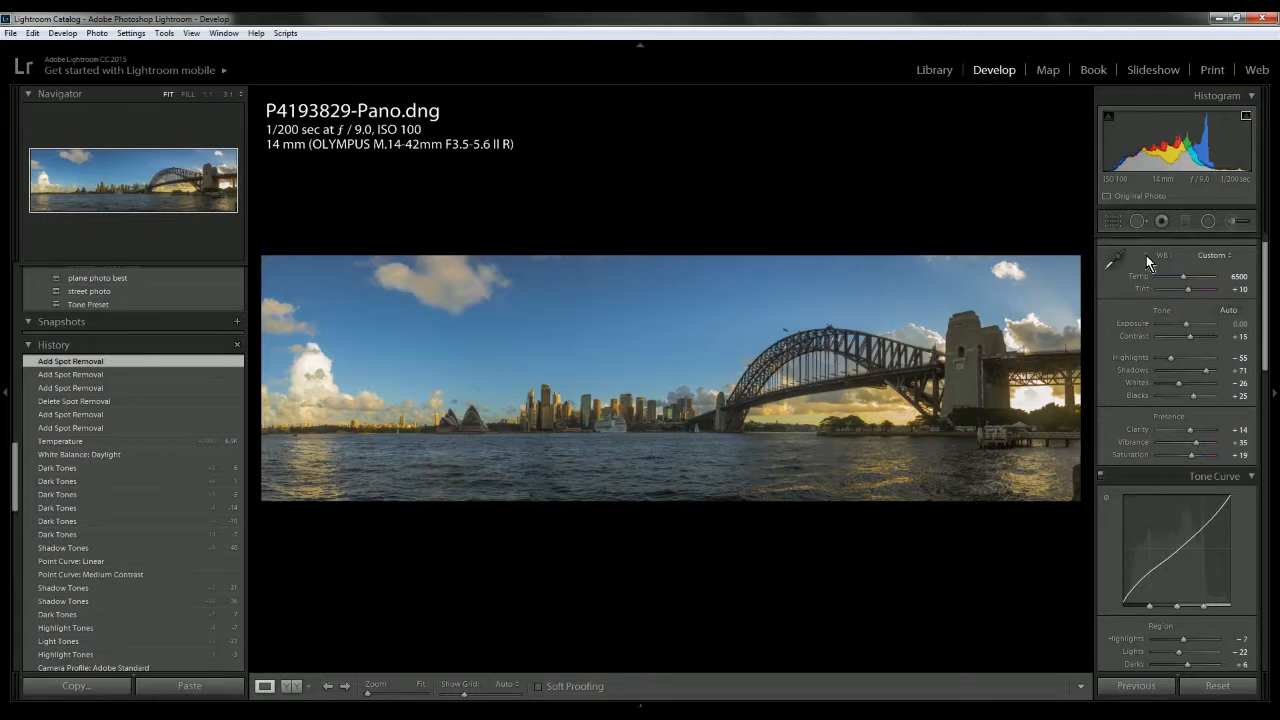
# - Add a near-vertical graduated filter from the panorama's right edge inward, and position its centre over the bridge
pyautogui.click(1186, 222)
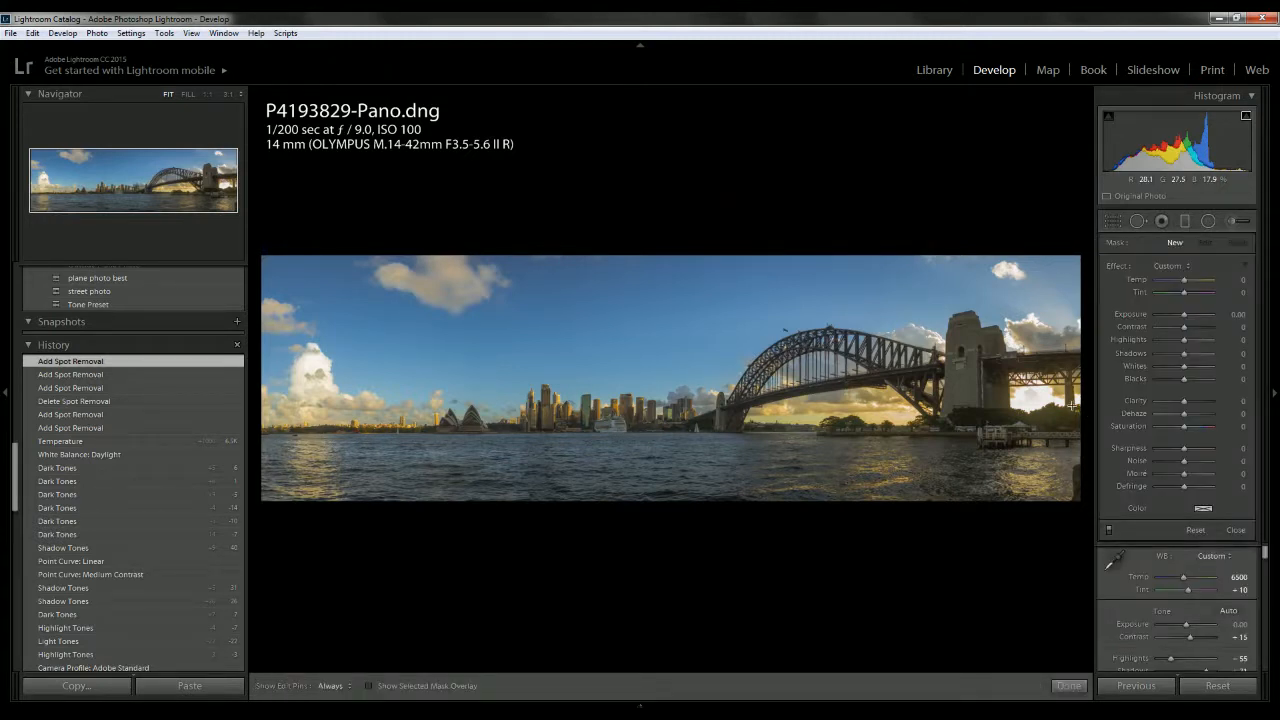
pyautogui.moveTo(1082, 403); pyautogui.dragTo(750, 400)
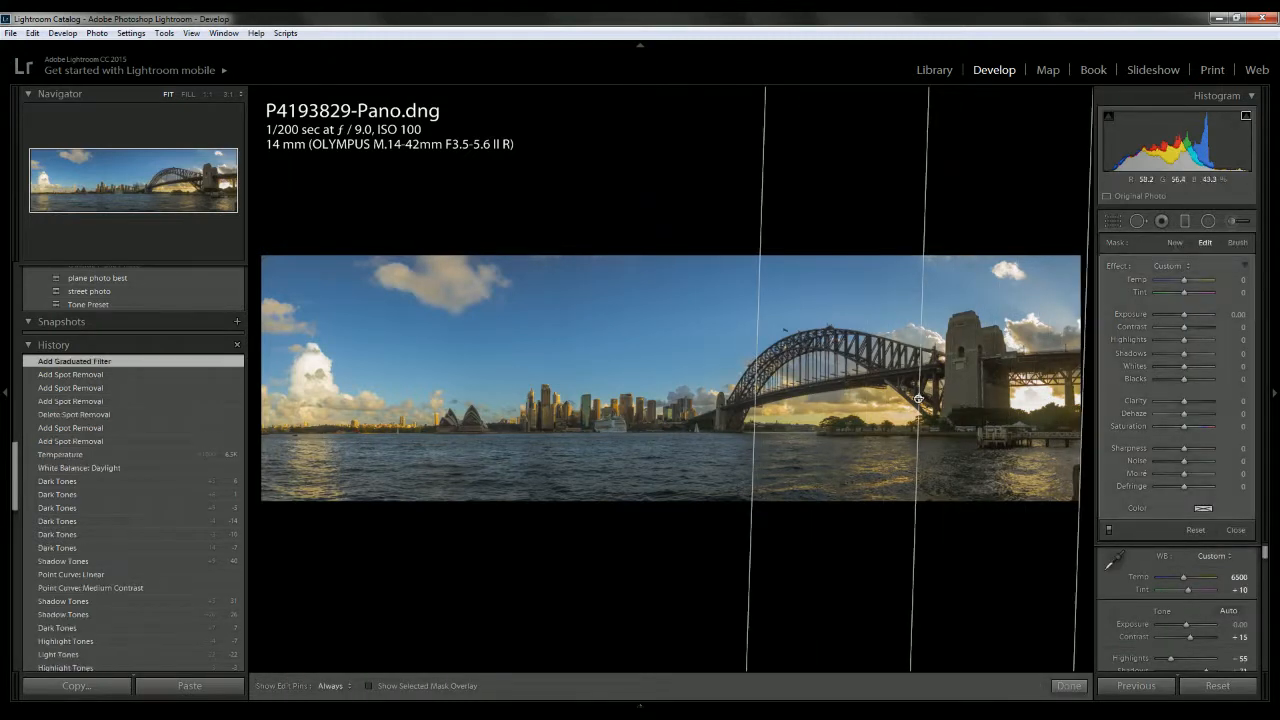
pyautogui.moveTo(865, 401); pyautogui.dragTo(848, 400)
pyautogui.moveTo(689, 375)
pyautogui.mouseDown()
pyautogui.moveTo(646, 374)
pyautogui.moveTo(682, 374)
pyautogui.mouseUp()
pyautogui.moveTo(848, 403); pyautogui.dragTo(891, 400)
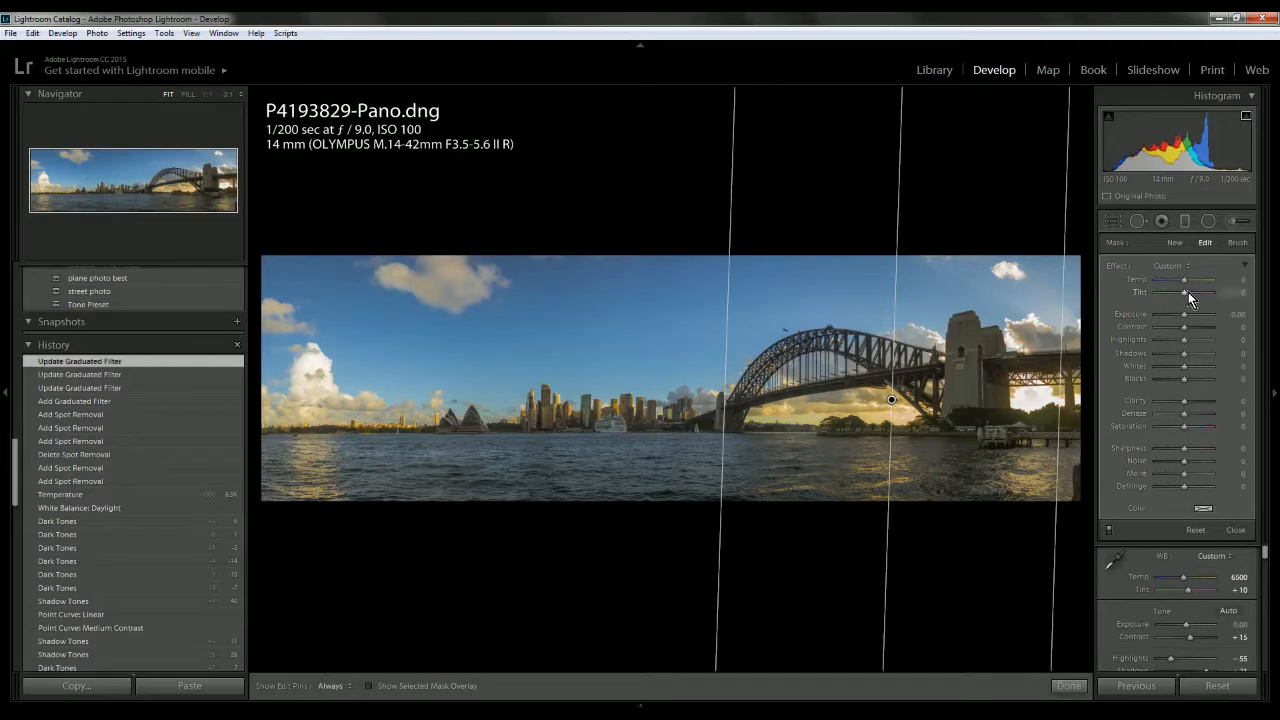
# - Set the graduated filter's Temp to 19 and Highlights to −21, and widen its transition across the bridge arch
pyautogui.moveTo(1185, 281); pyautogui.dragTo(1191, 284)
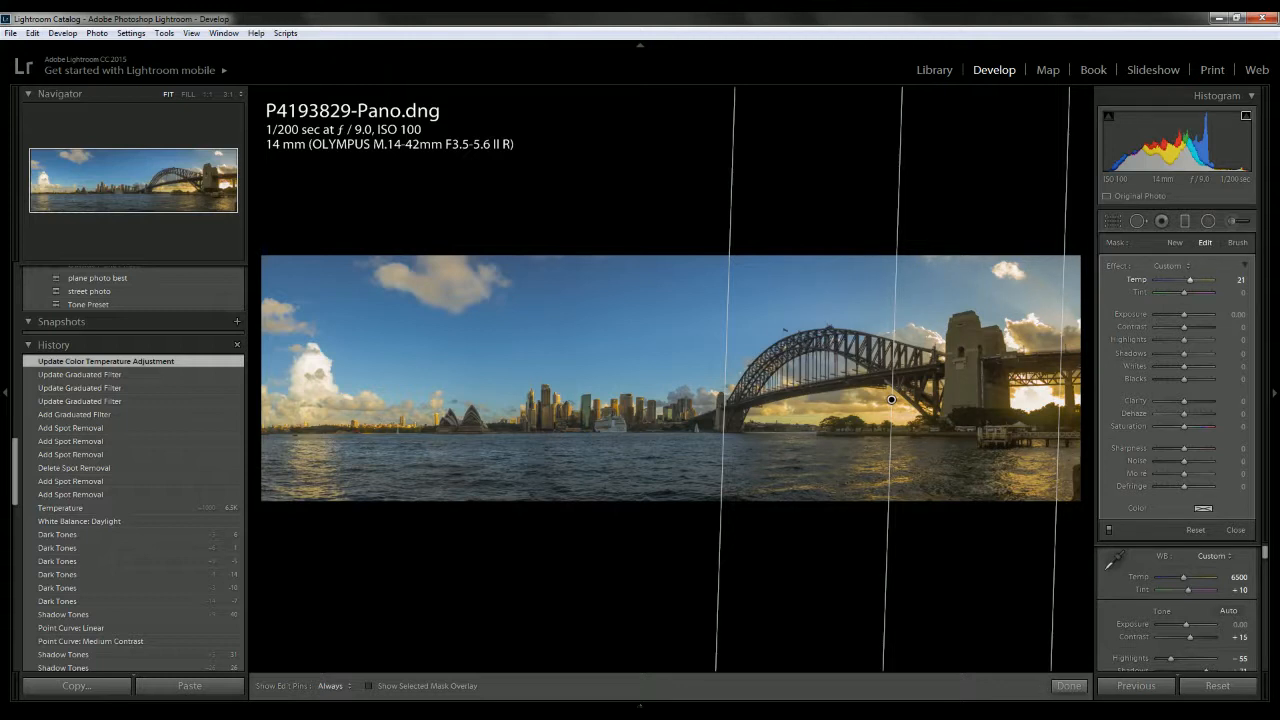
pyautogui.moveTo(891, 400); pyautogui.dragTo(726, 411)
pyautogui.moveTo(643, 349); pyautogui.dragTo(323, 355)
pyautogui.moveTo(568, 409); pyautogui.dragTo(796, 416)
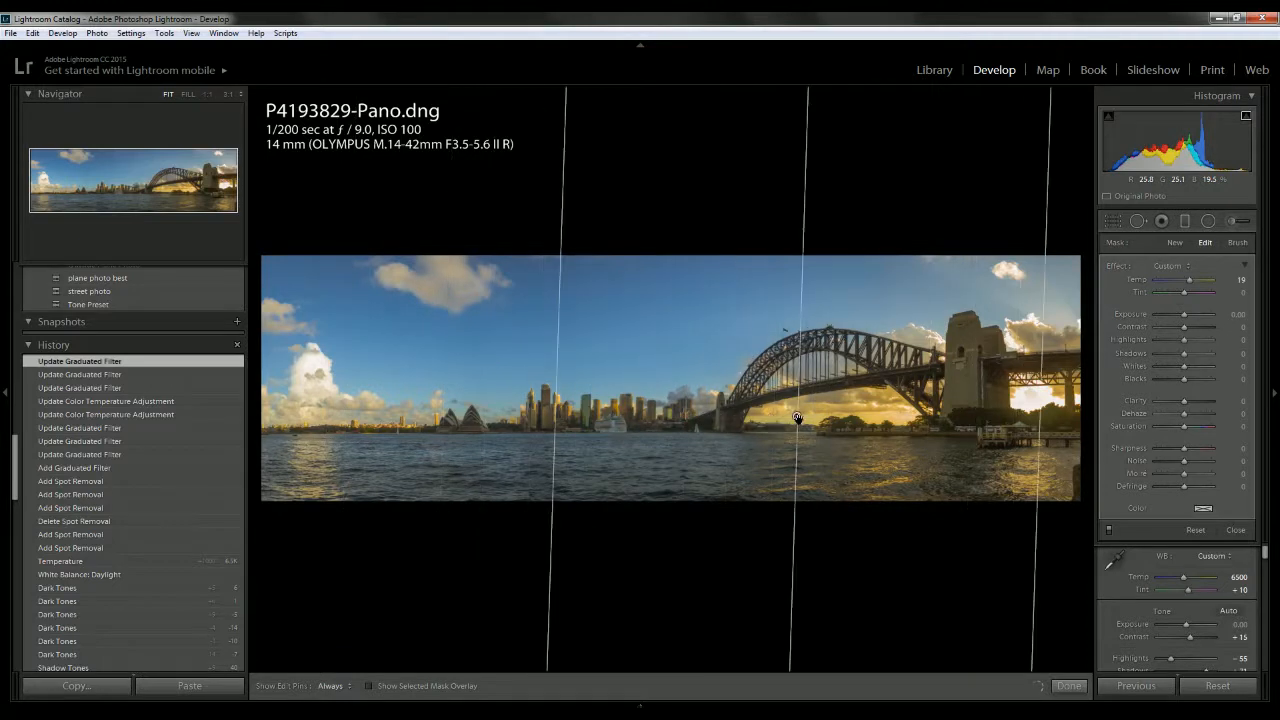
pyautogui.moveTo(1189, 341)
pyautogui.mouseDown()
pyautogui.moveTo(1108, 354)
pyautogui.moveTo(1195, 355)
pyautogui.moveTo(1183, 356)
pyautogui.mouseUp()
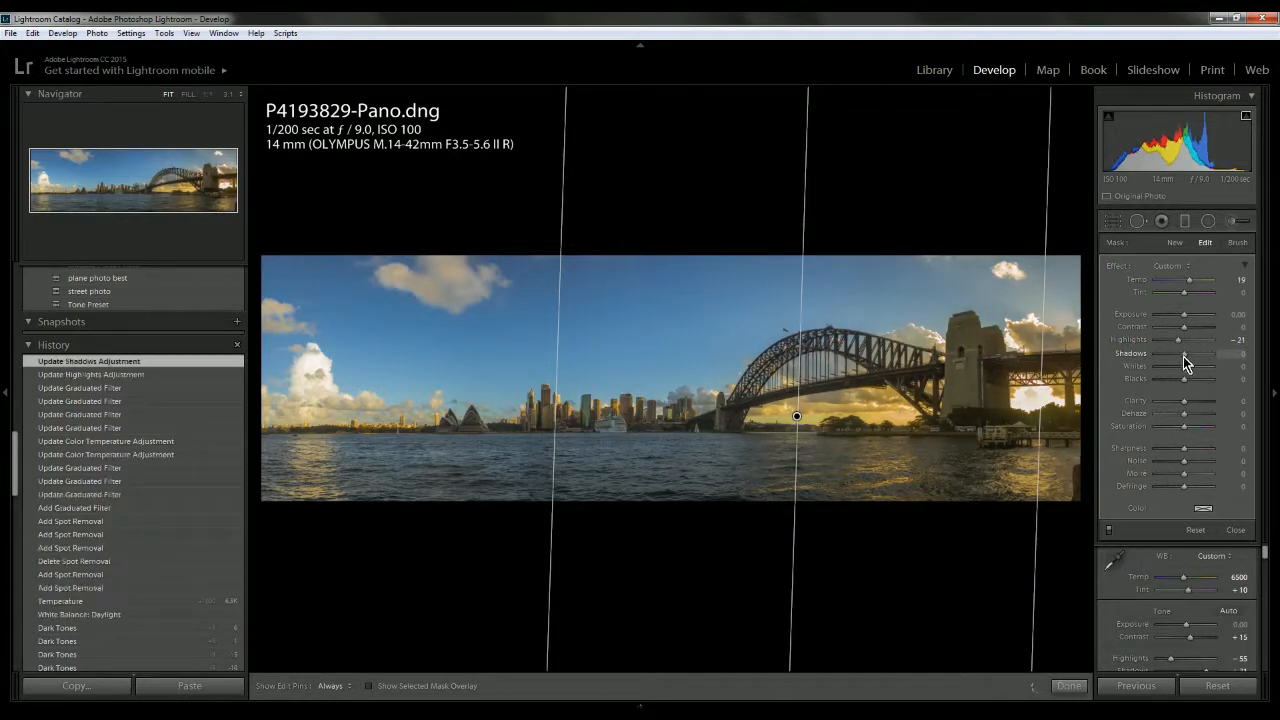
pyautogui.moveTo(1198, 383)
pyautogui.mouseDown()
pyautogui.moveTo(1161, 384)
pyautogui.moveTo(1187, 383)
pyautogui.mouseUp()
# - Narrow the graduated filter's transition, centre it near the arch's city-side end, reduce its Temp slightly, and finish the filter
pyautogui.moveTo(557, 437); pyautogui.dragTo(726, 438)
pyautogui.moveTo(882, 418); pyautogui.dragTo(706, 420)
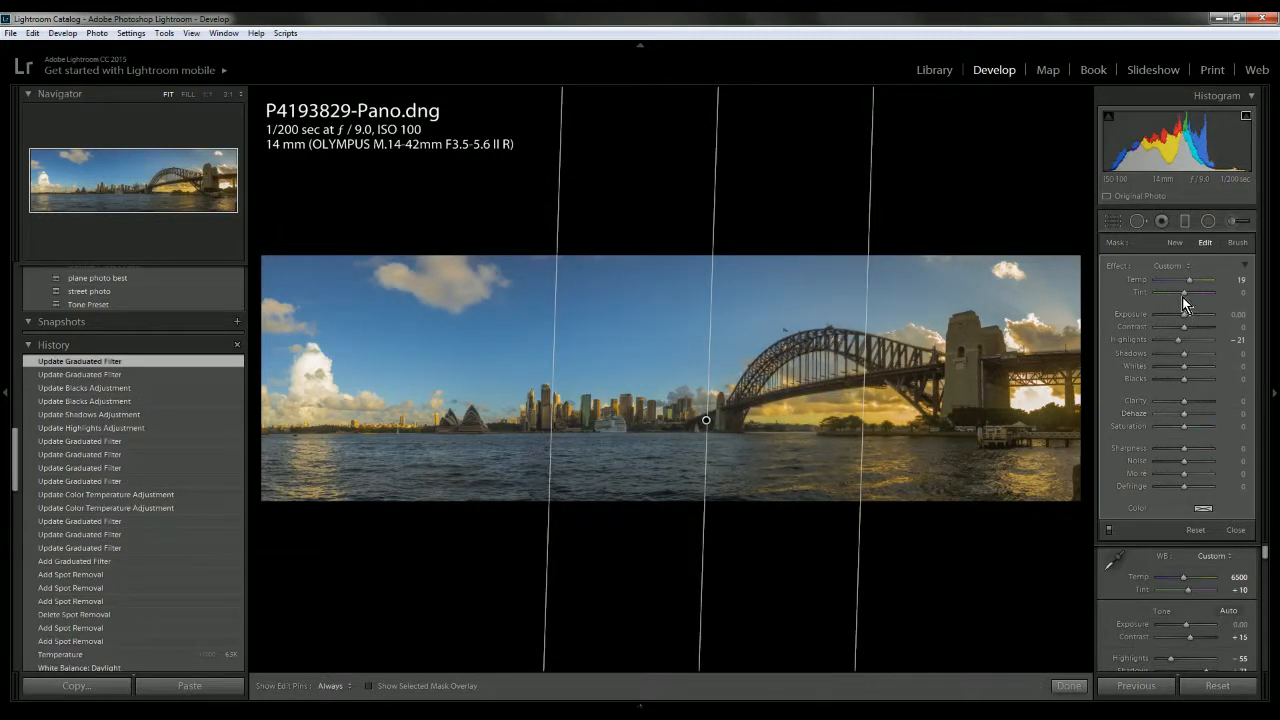
pyautogui.moveTo(1192, 282); pyautogui.dragTo(1189, 290)
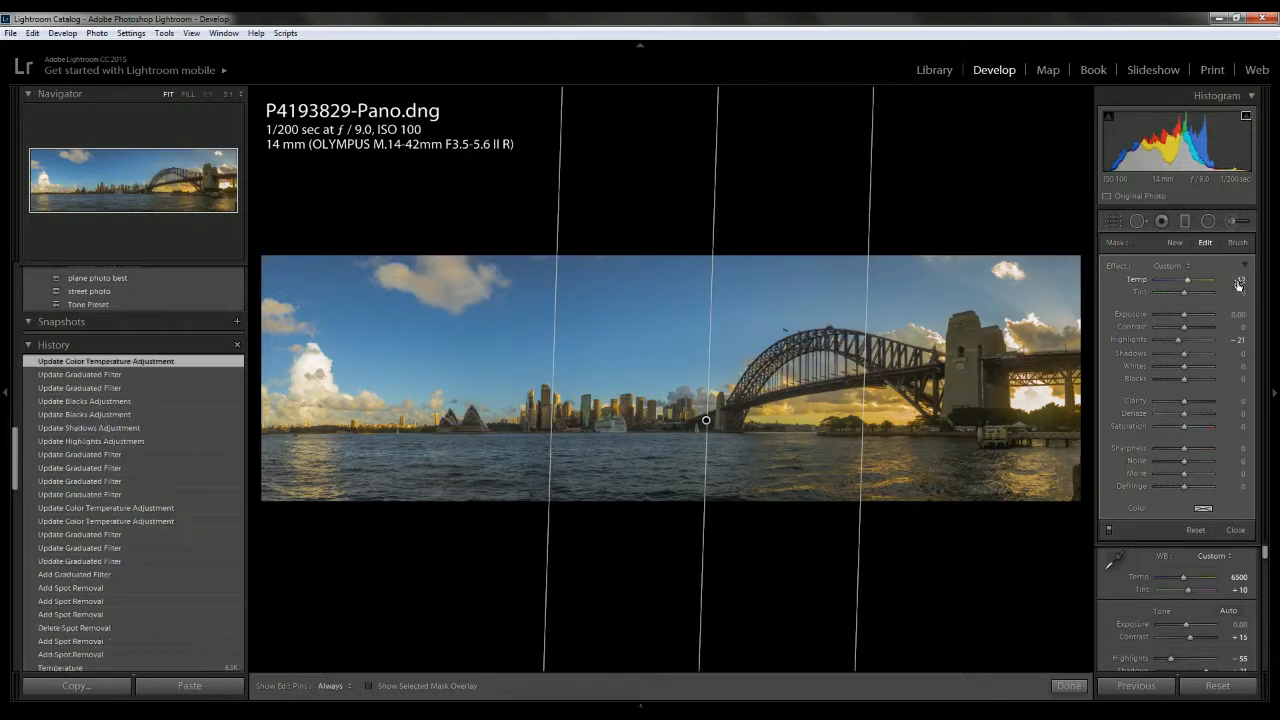
pyautogui.click(1070, 686)
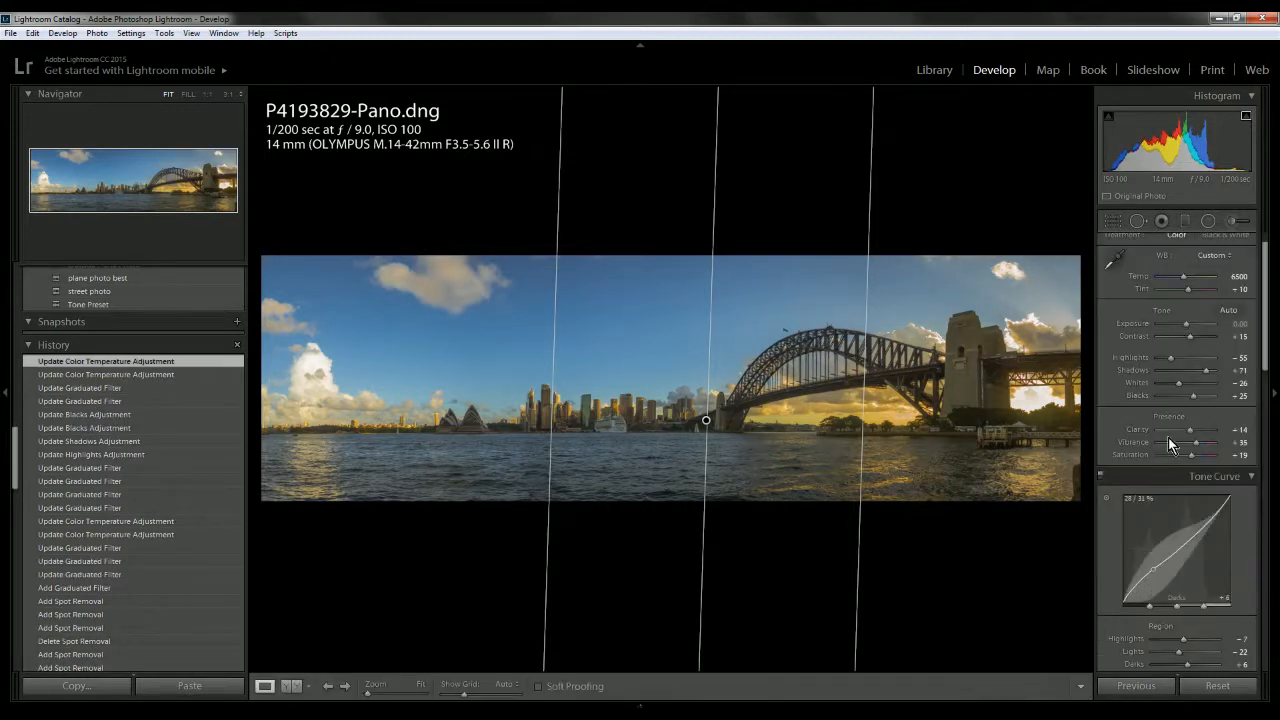
# - Reopen the bridge's graduated filter, fine-tune its Dehaze and Shadows, reset Blacks, and finish the filter
pyautogui.click(1168, 224)
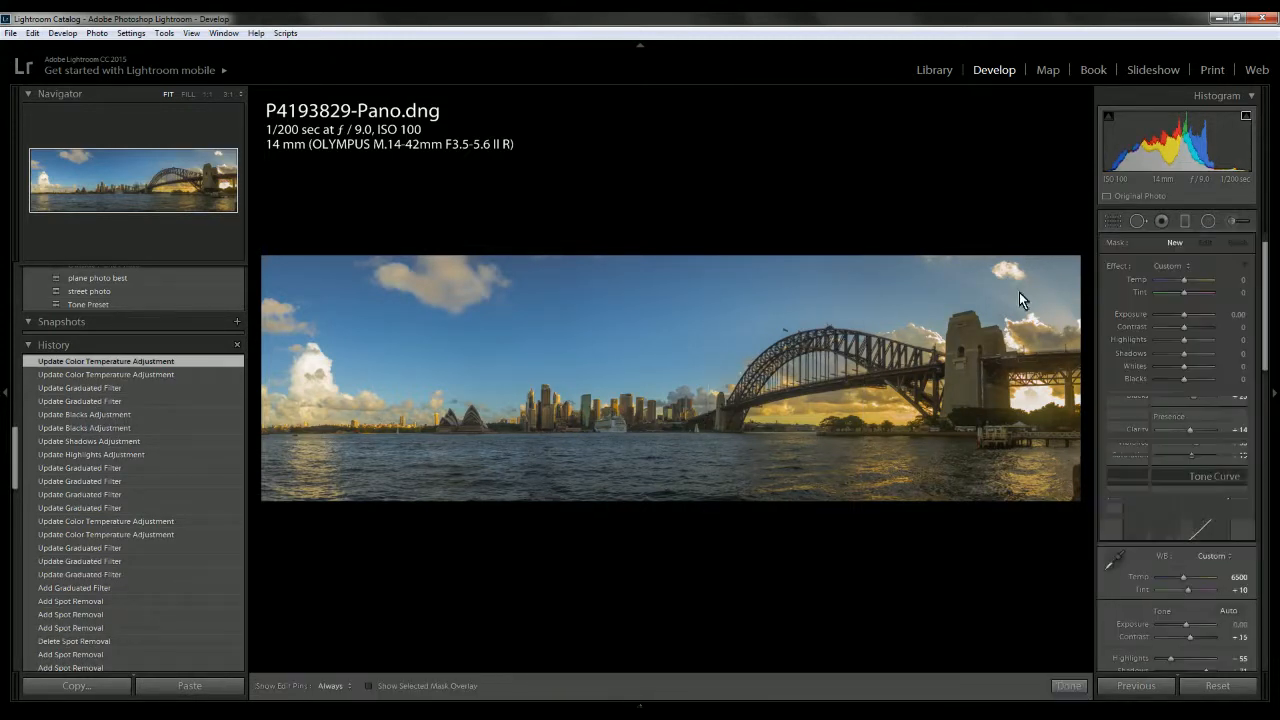
pyautogui.click(706, 420)
pyautogui.moveTo(1185, 414); pyautogui.dragTo(1188, 357)
pyautogui.doubleClick(1179, 382)
pyautogui.click(1069, 686)
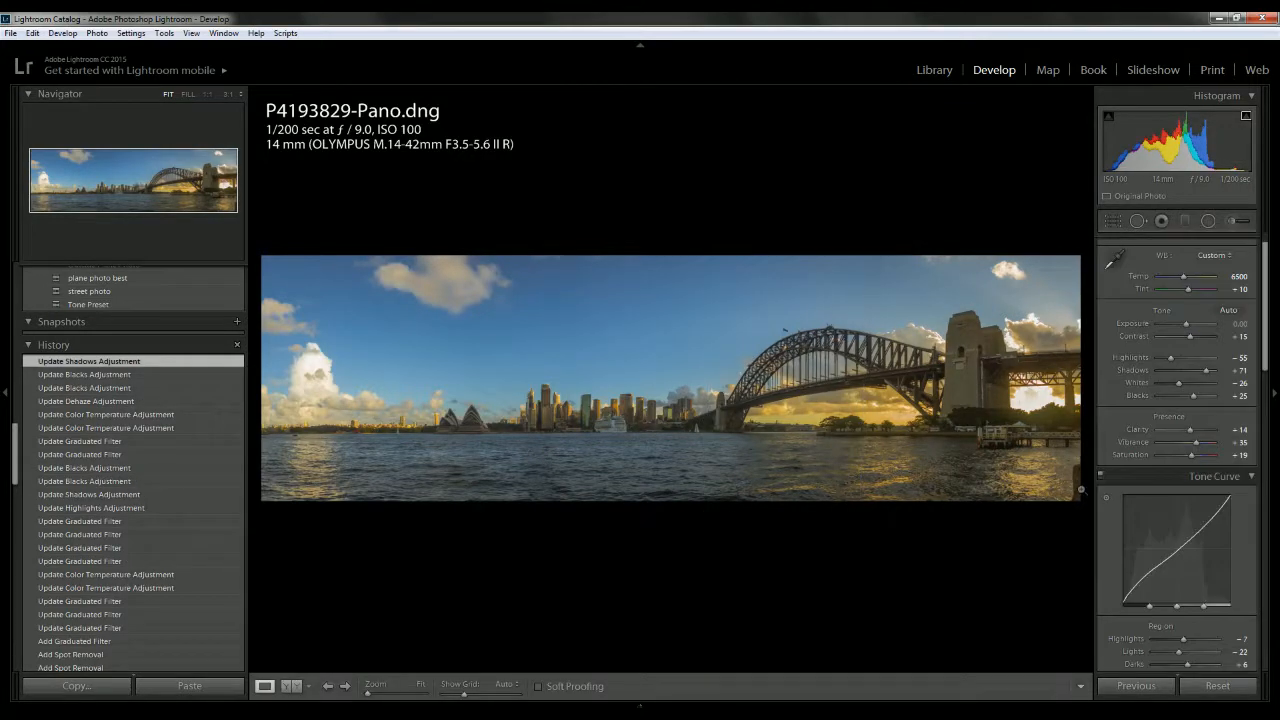
# - Try to remove the post in the panorama's lower-right corner with a size 63 clone stroke switched to Heal, and delete it
pyautogui.click(1079, 489)
pyautogui.moveTo(1013, 455); pyautogui.dragTo(857, 443)
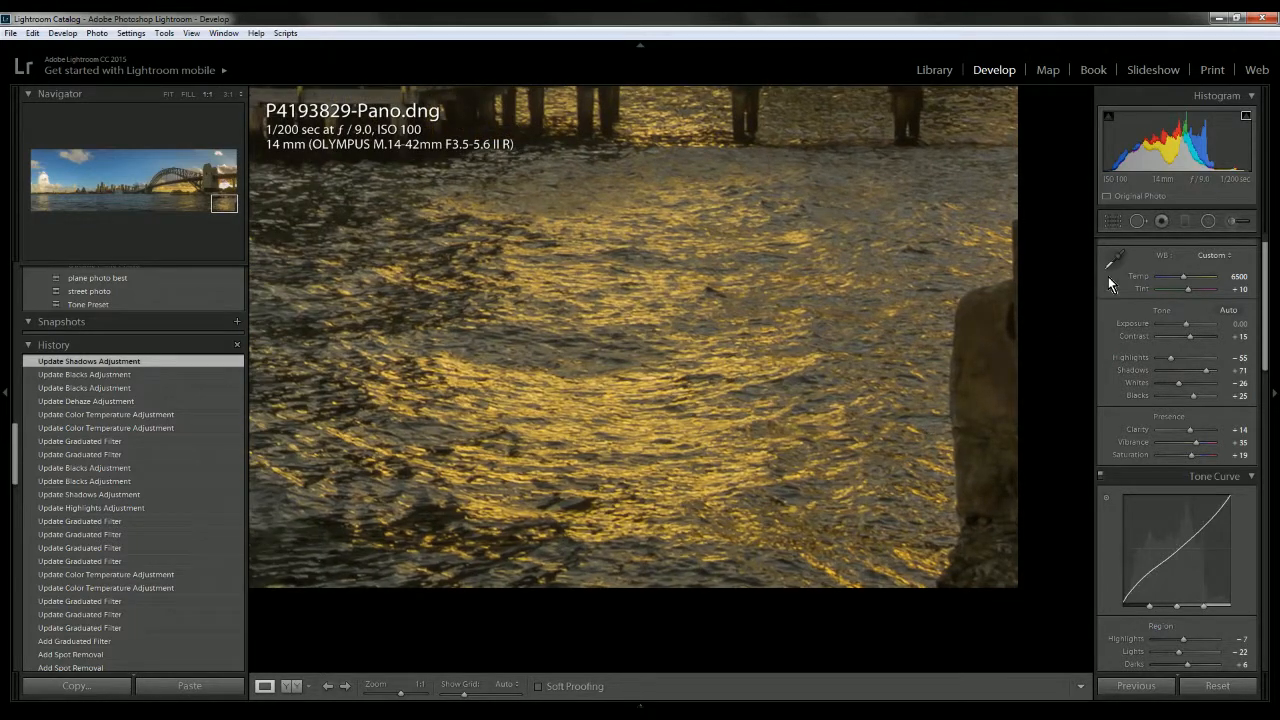
pyautogui.click(1136, 221)
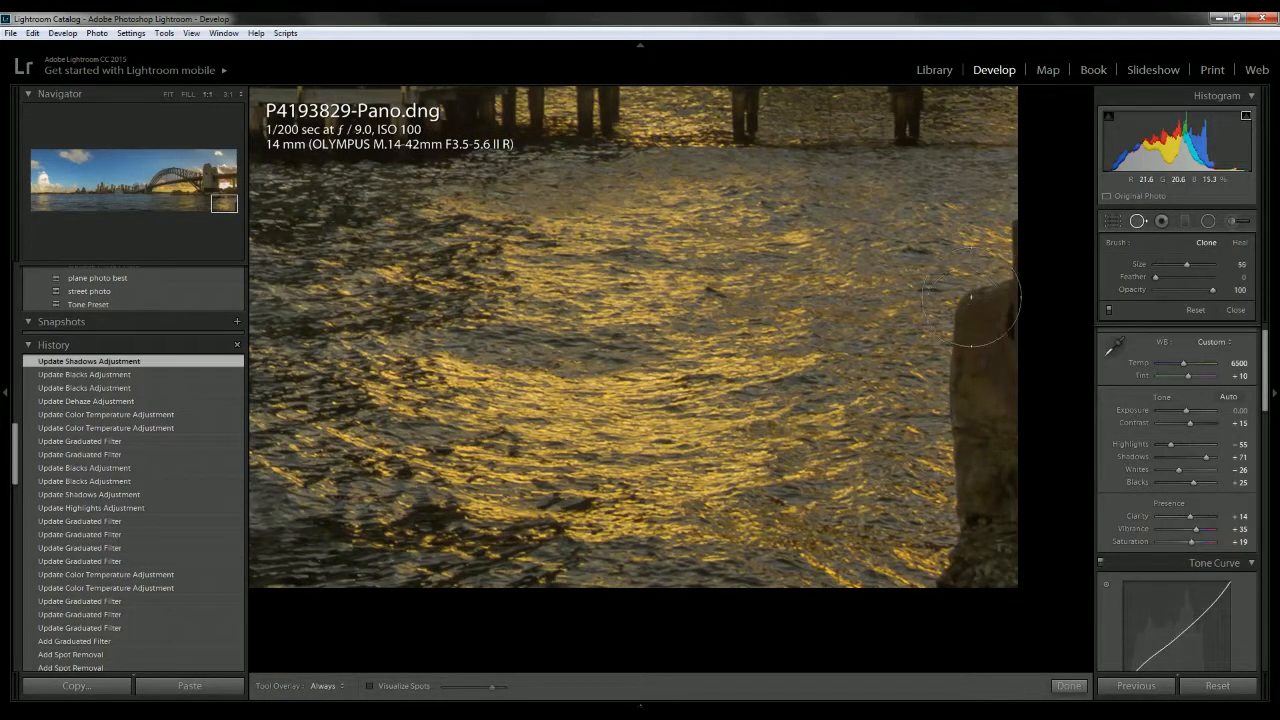
pyautogui.moveTo(988, 247); pyautogui.dragTo(980, 588)
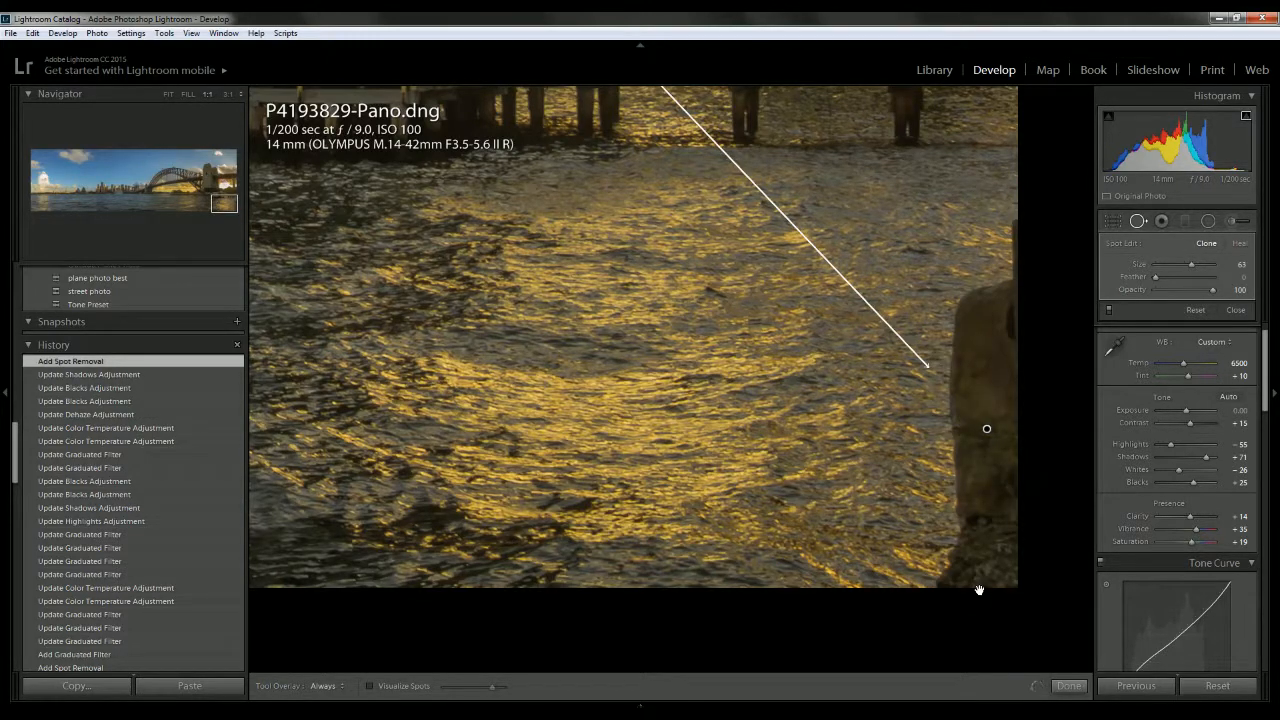
pyautogui.click(1238, 245)
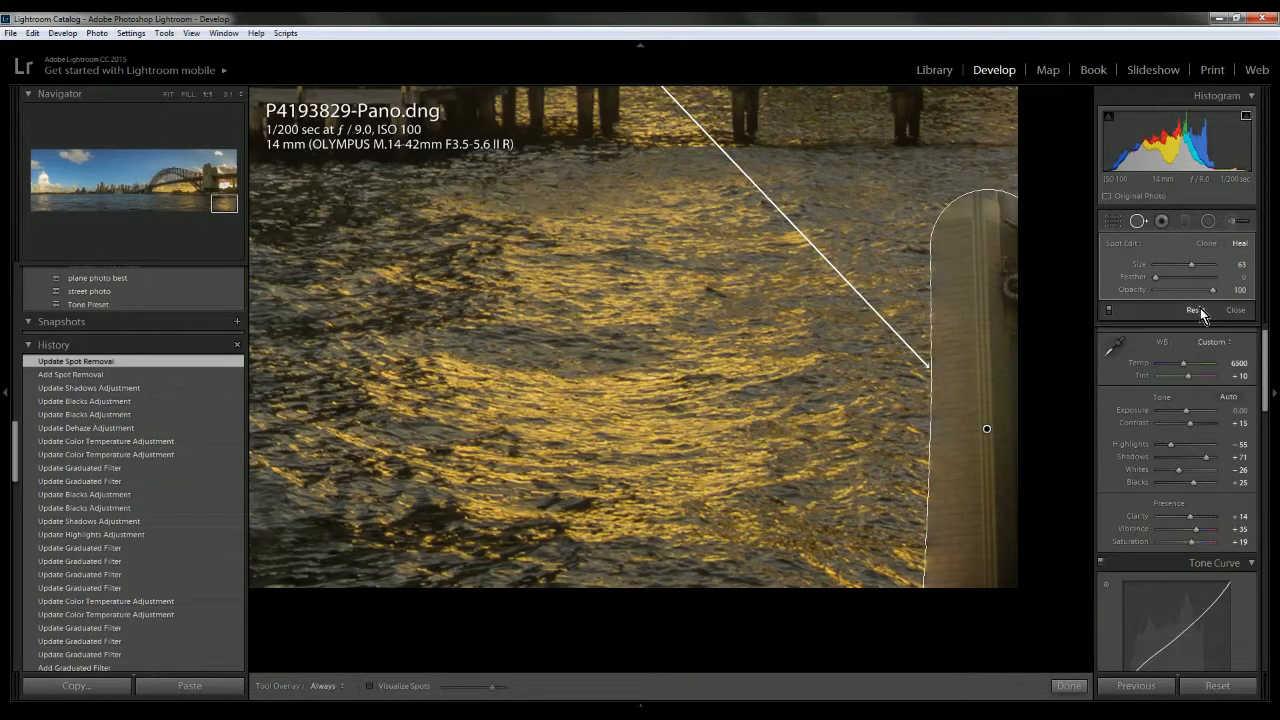
pyautogui.press('Delete')
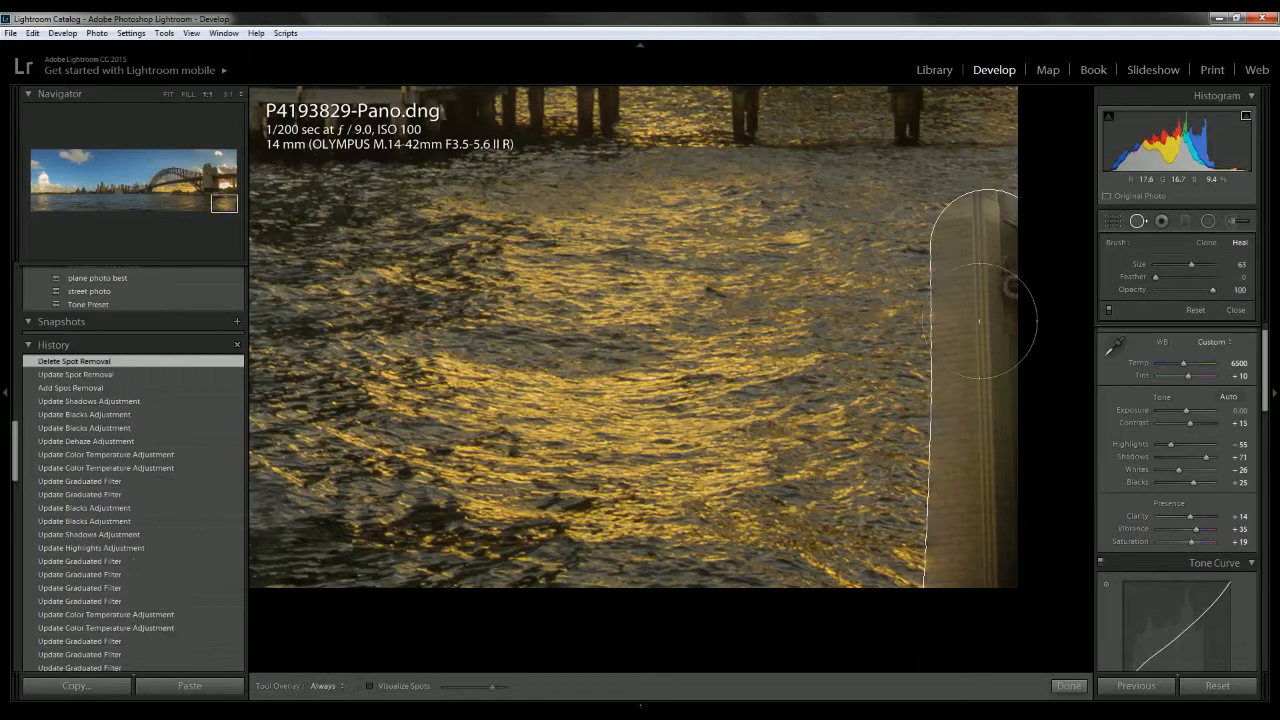
# - Try a new size 63 Heal stroke over the corner post, delete it, and close Spot Removal
pyautogui.moveTo(984, 290); pyautogui.dragTo(986, 287)
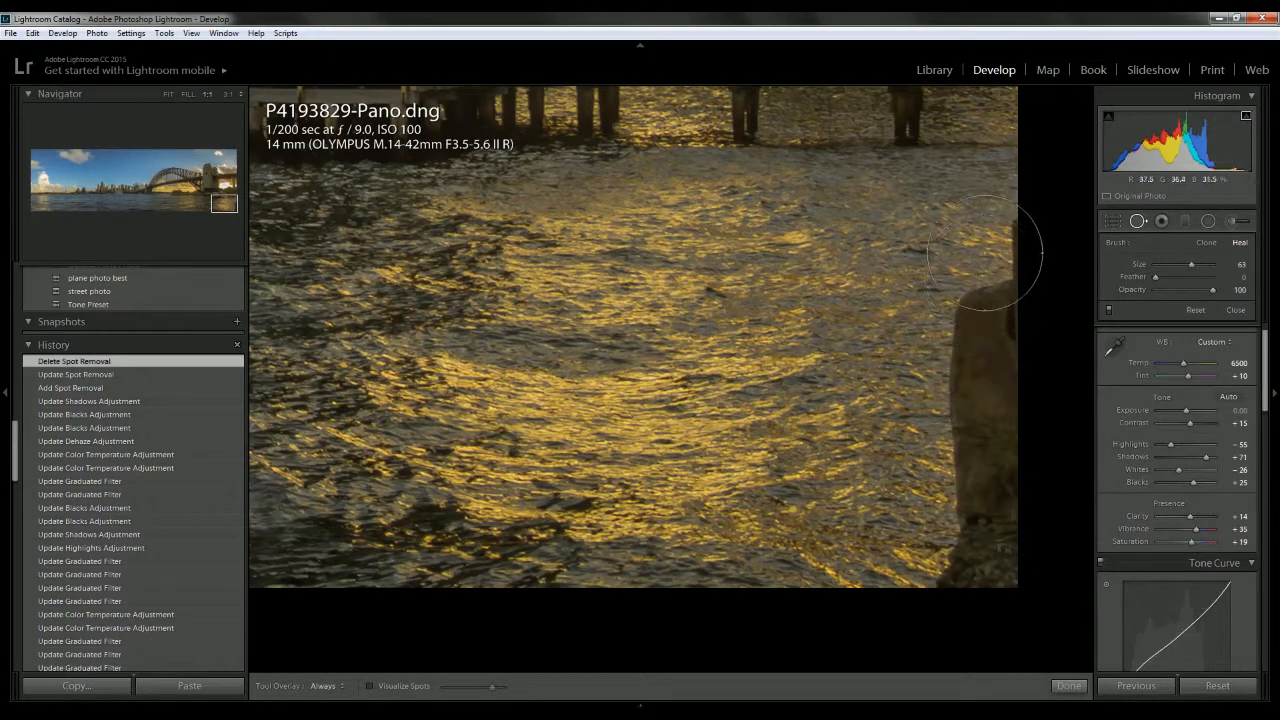
pyautogui.moveTo(986, 535); pyautogui.dragTo(984, 596)
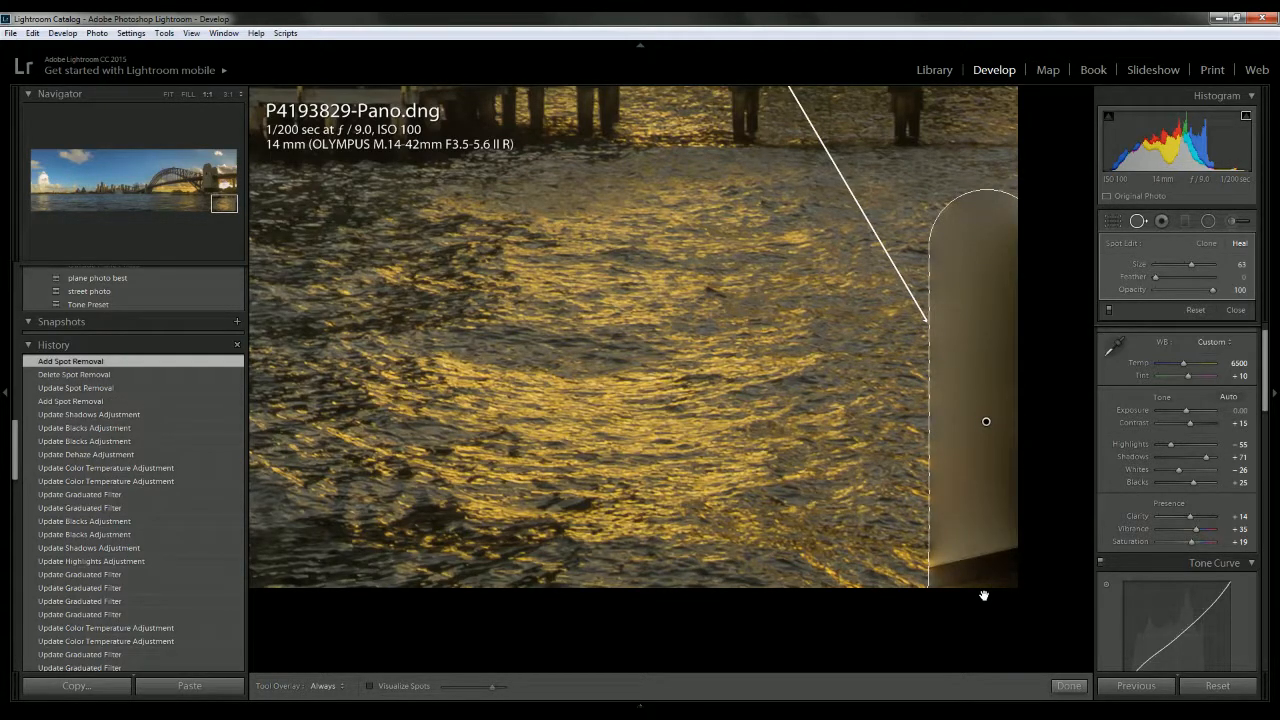
pyautogui.press('Delete')
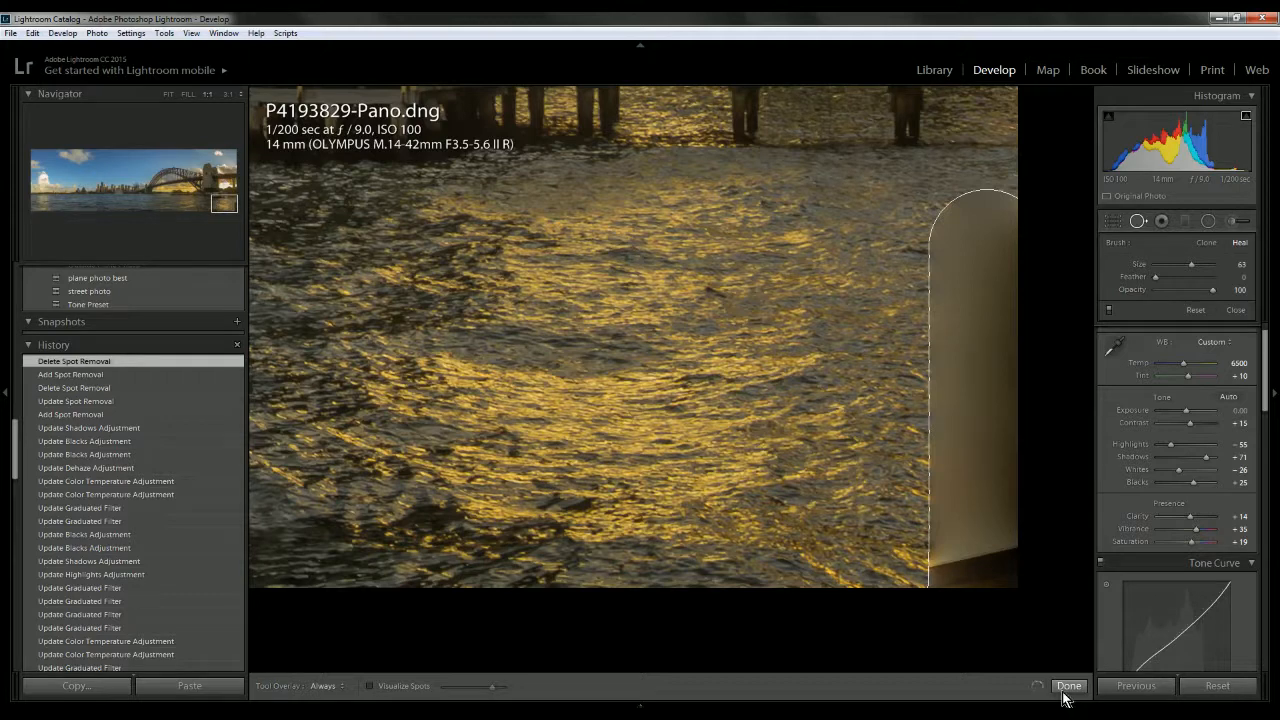
pyautogui.click(1066, 686)
pyautogui.click(867, 516)
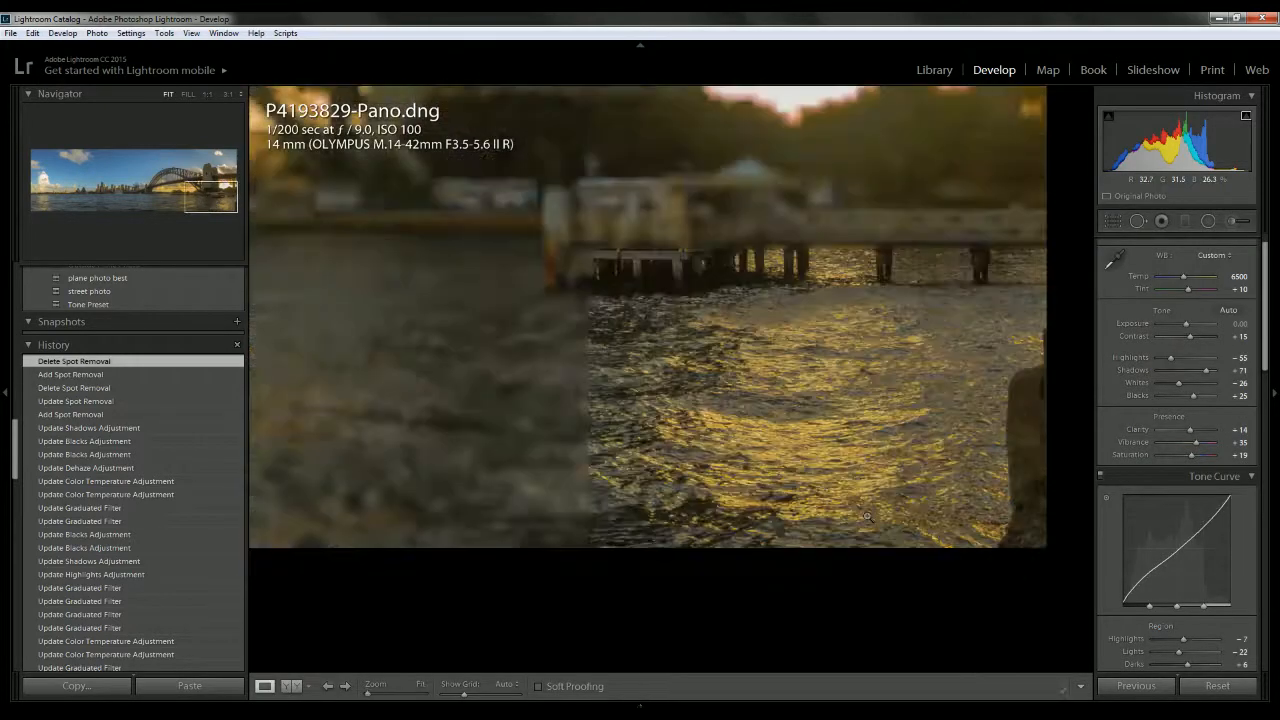
# - Add a horizontal graduated filter over the water, raise its Clarity, and narrow and centre its transition at the waterline
pyautogui.click(1184, 221)
pyautogui.moveTo(586, 508); pyautogui.dragTo(584, 429)
pyautogui.moveTo(1186, 400)
pyautogui.mouseDown()
pyautogui.moveTo(1212, 404)
pyautogui.moveTo(1195, 404)
pyautogui.mouseUp()
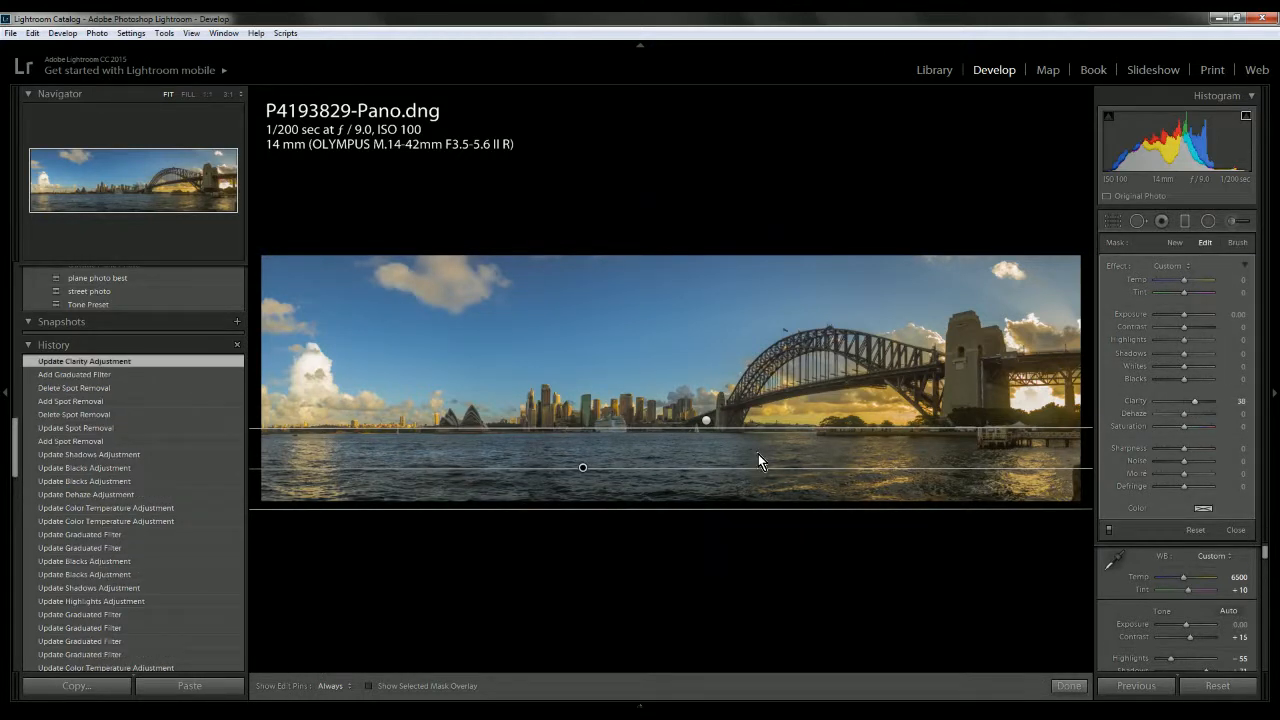
pyautogui.moveTo(760, 430); pyautogui.dragTo(773, 464)
pyautogui.moveTo(584, 484); pyautogui.dragTo(578, 434)
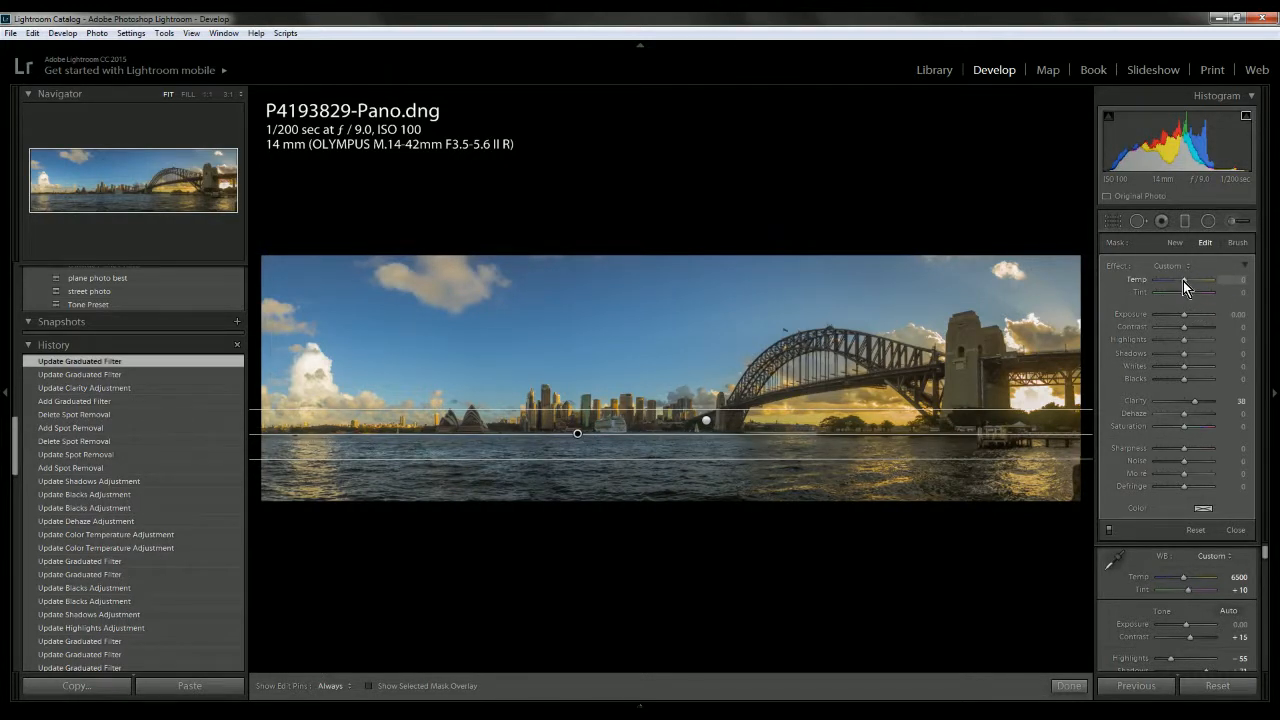
# - Set the water filter's Highlights to 12 and Shadows to 2, with Temp, Whites and Contrast reset to 0
pyautogui.moveTo(1190, 282); pyautogui.dragTo(1174, 285)
pyautogui.doubleClick(1174, 285)
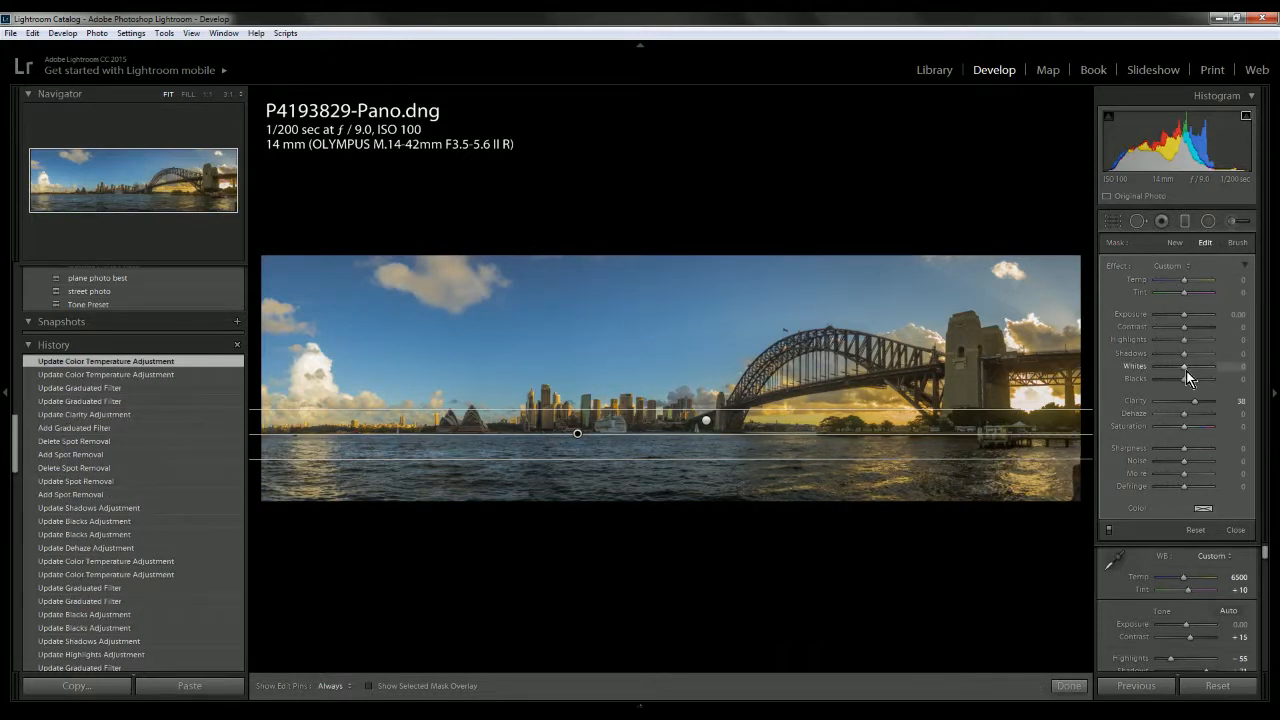
pyautogui.moveTo(1187, 371); pyautogui.dragTo(1192, 331)
pyautogui.doubleClick(1196, 367)
pyautogui.doubleClick(1192, 331)
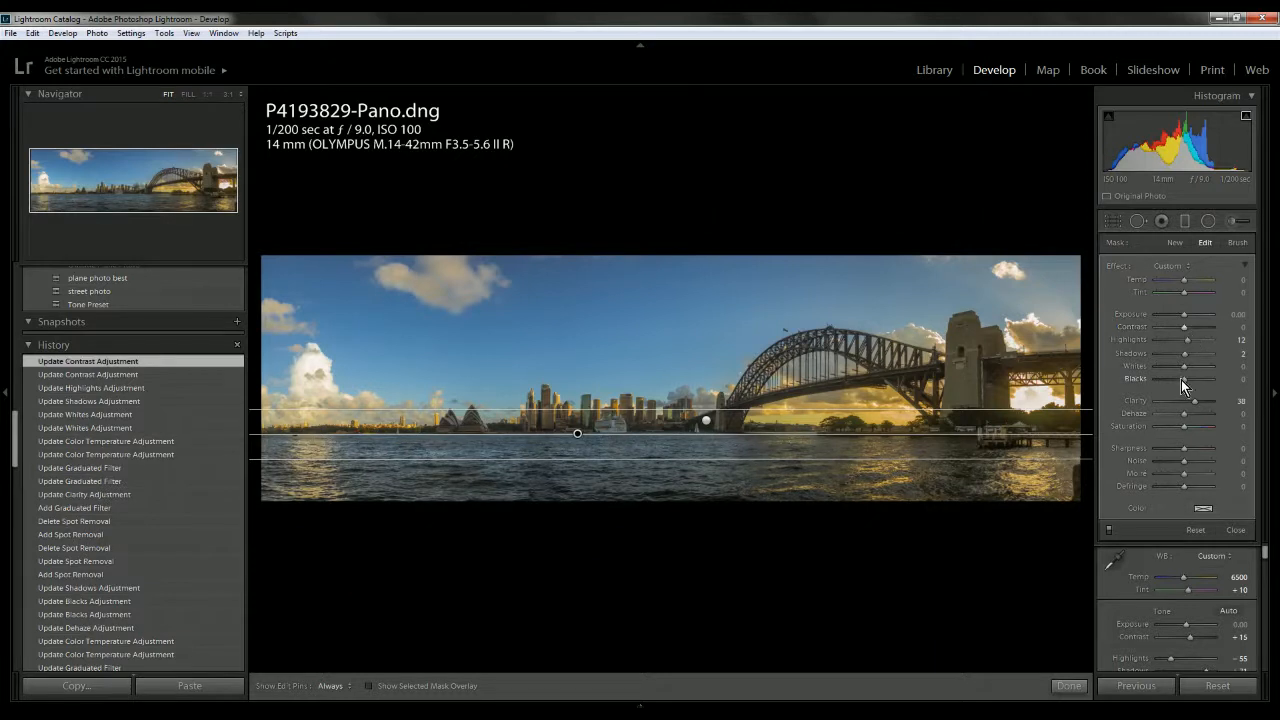
# - Set the water filter's Blacks to −2, Dehaze to 10 and Saturation to 7, adjust Contrast, and finish the filter
pyautogui.moveTo(1183, 381); pyautogui.dragTo(1188, 418)
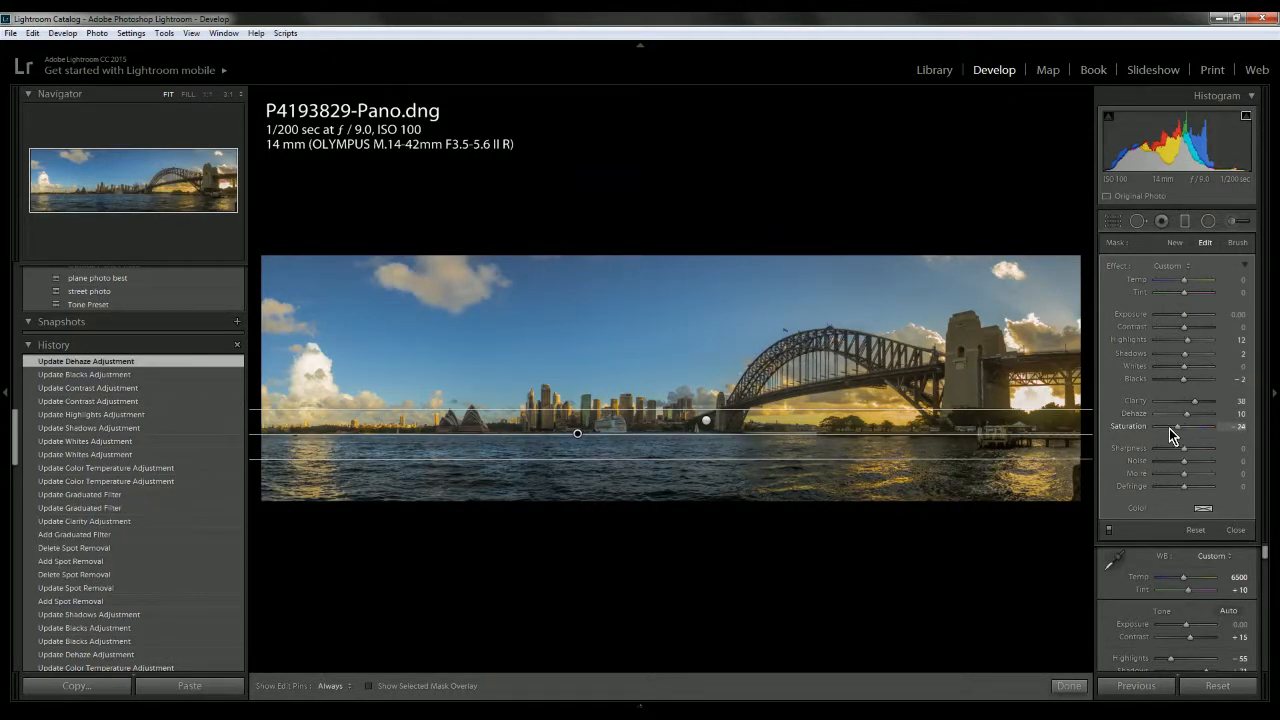
pyautogui.moveTo(1169, 428)
pyautogui.mouseDown()
pyautogui.moveTo(1198, 424)
pyautogui.moveTo(1188, 427)
pyautogui.mouseUp()
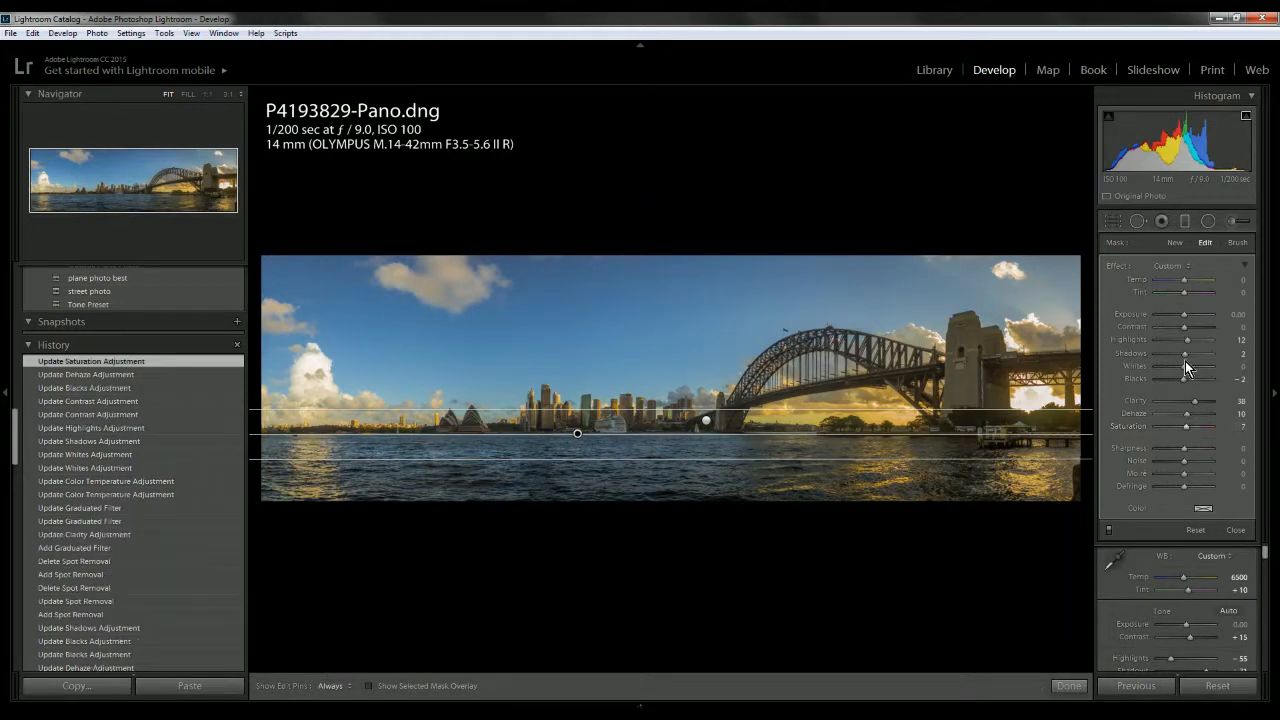
pyautogui.moveTo(1184, 327)
pyautogui.mouseDown()
pyautogui.moveTo(1200, 330)
pyautogui.moveTo(1192, 340)
pyautogui.mouseUp()
pyautogui.click(1066, 686)
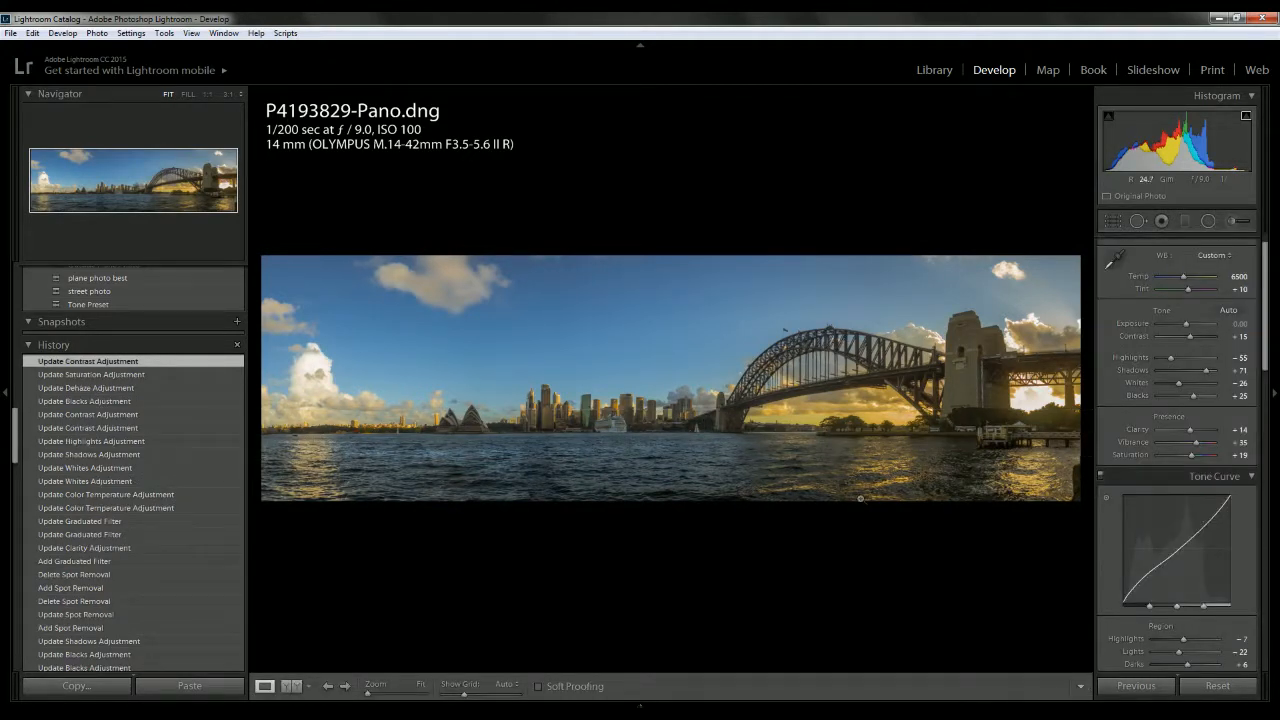
# - Inspect the water up close, and set the HSL saturation of Blue to −9 and Yellow to +36
pyautogui.click(797, 442)
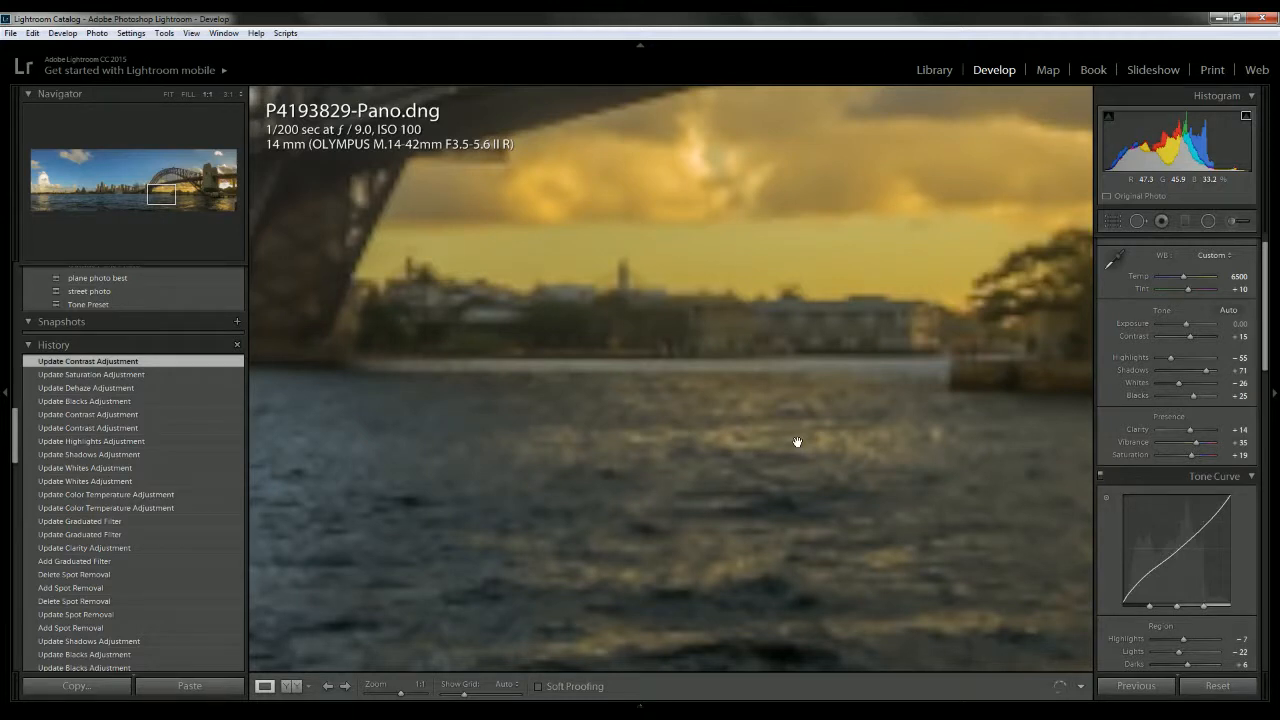
pyautogui.click(797, 442)
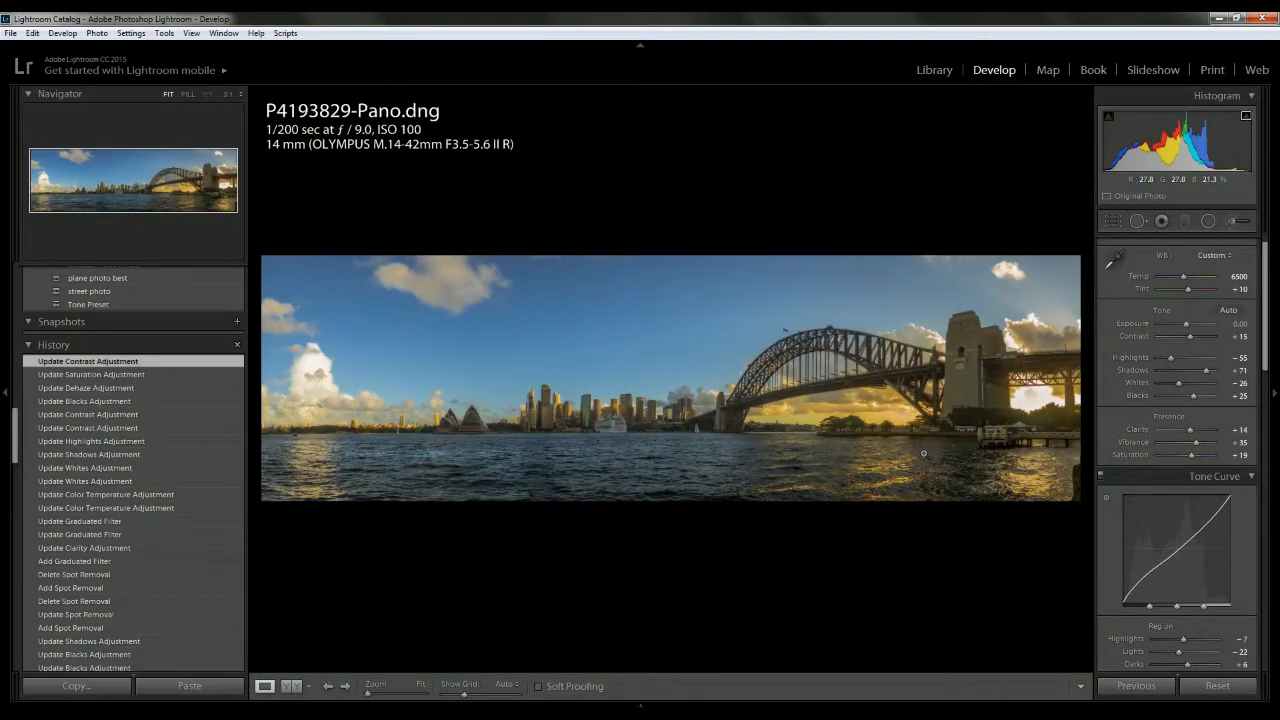
pyautogui.scroll(-3, 1166, 347)
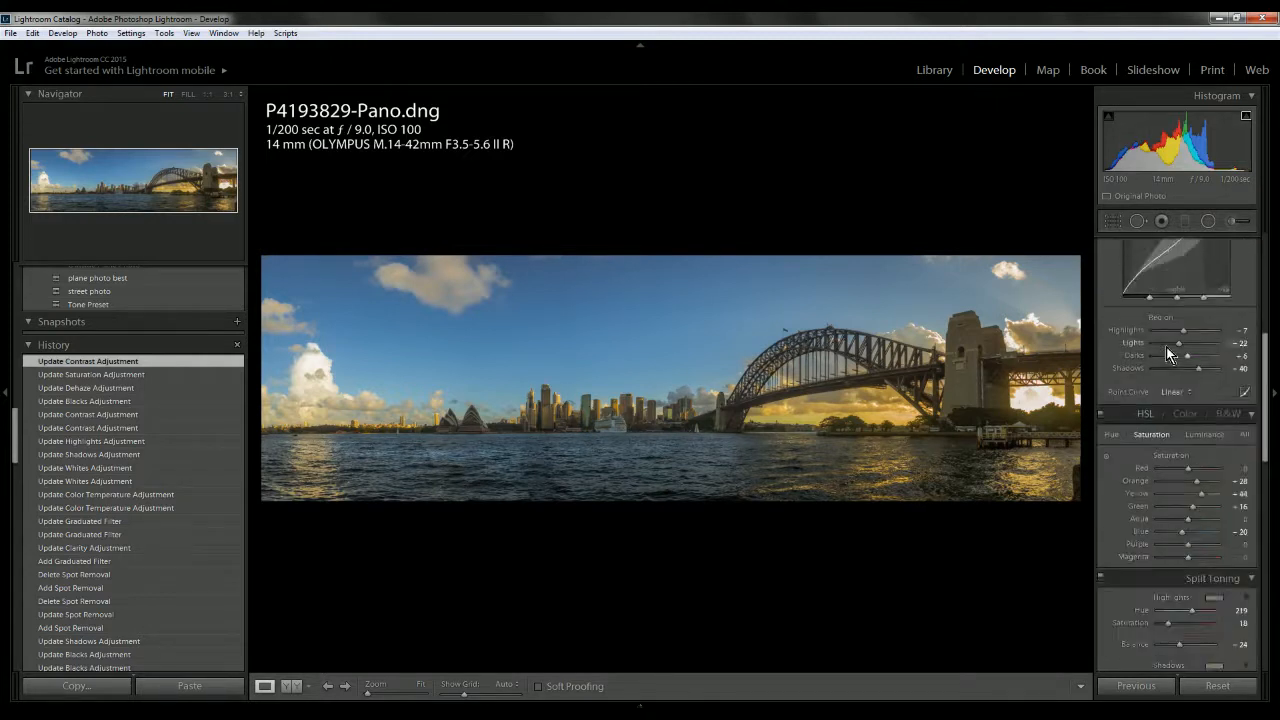
pyautogui.scroll(-2, 1166, 352)
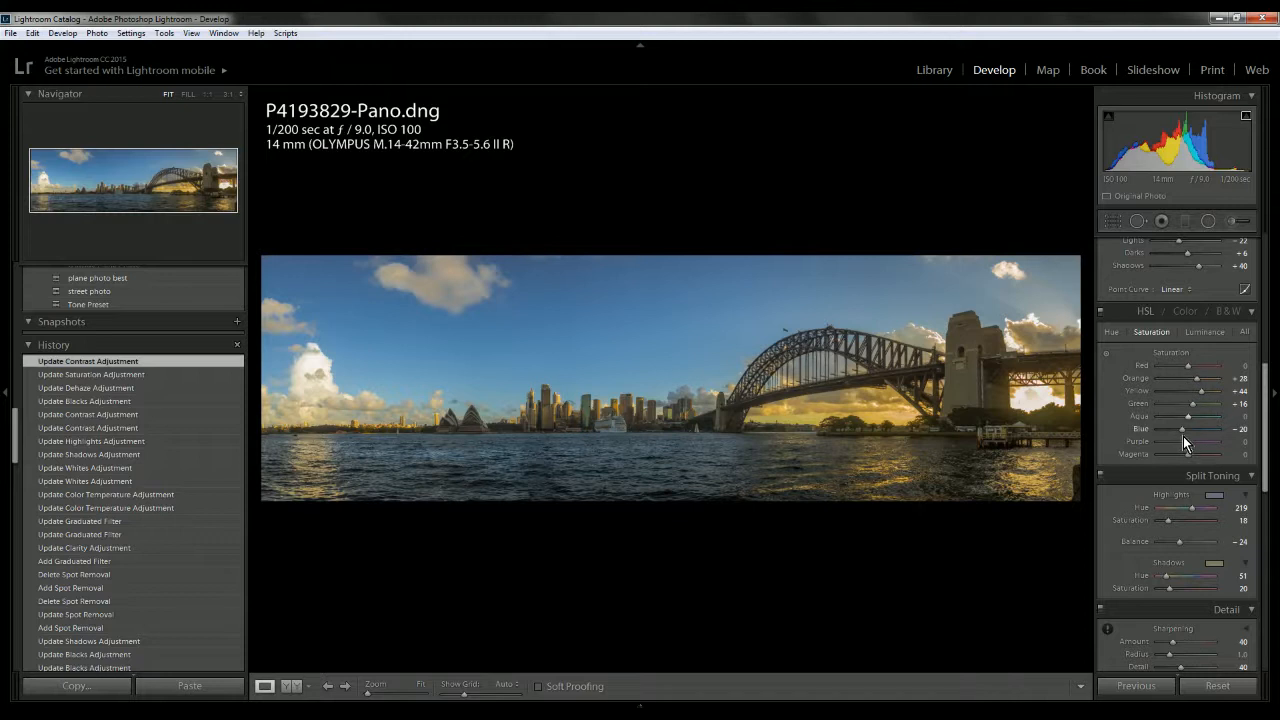
pyautogui.moveTo(1184, 432); pyautogui.dragTo(1201, 398)
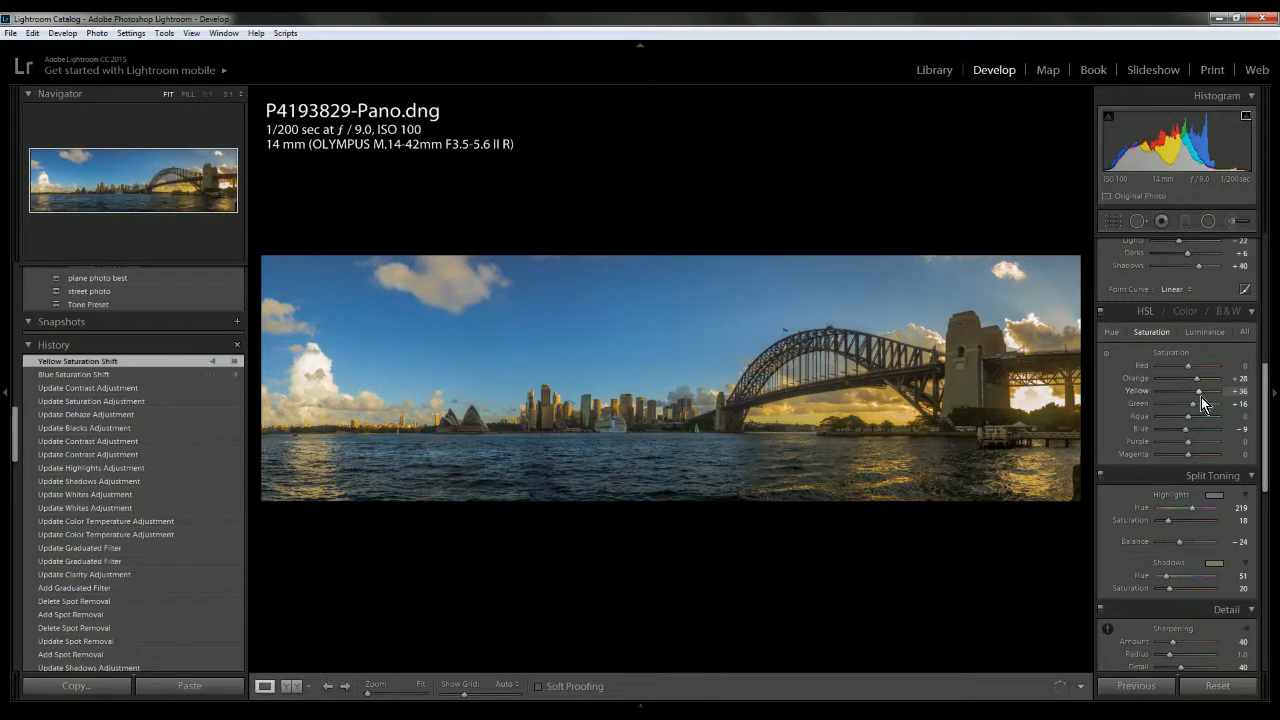
# - Compare the edited panorama repeatedly with its Before version
pyautogui.press('\\')
pyautogui.press('\\')
pyautogui.press('\\')
pyautogui.press('\\')
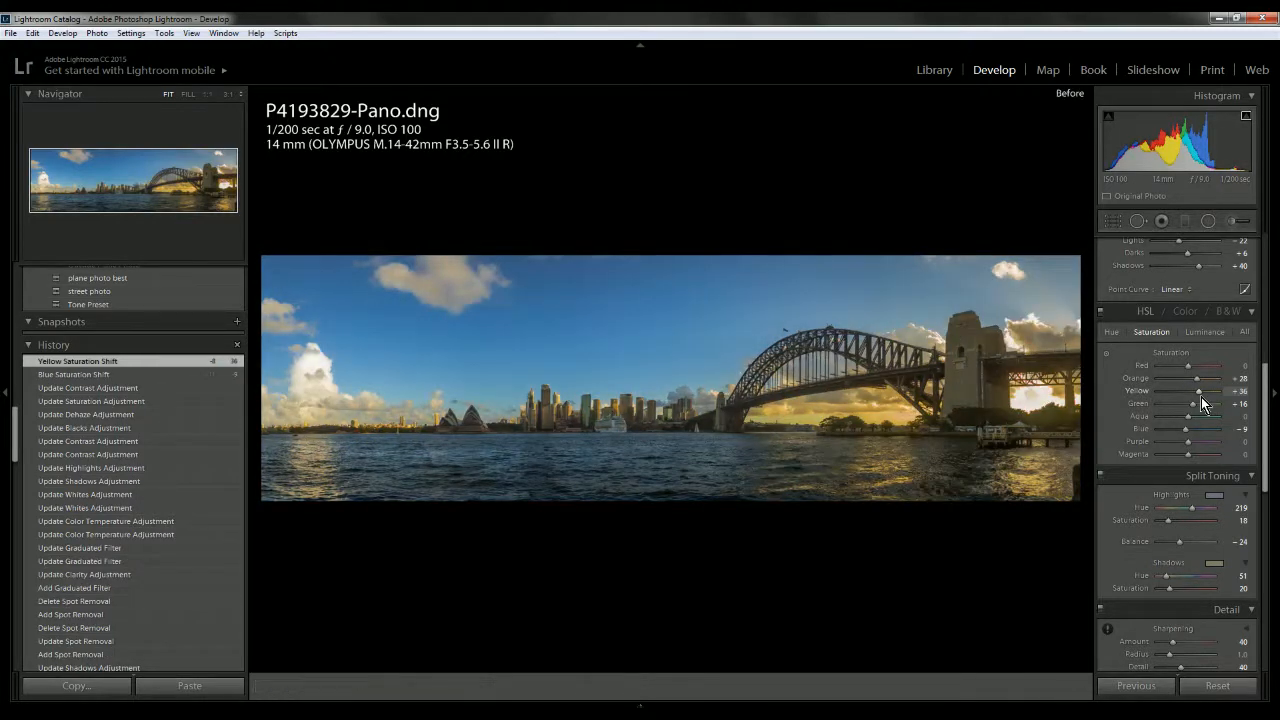
pyautogui.press('\\')
pyautogui.press('\\')
pyautogui.press('\\')
pyautogui.press('\\')
pyautogui.press('\\')
pyautogui.press('\\')
pyautogui.press('\\')
pyautogui.press('\\')
pyautogui.press('\\')
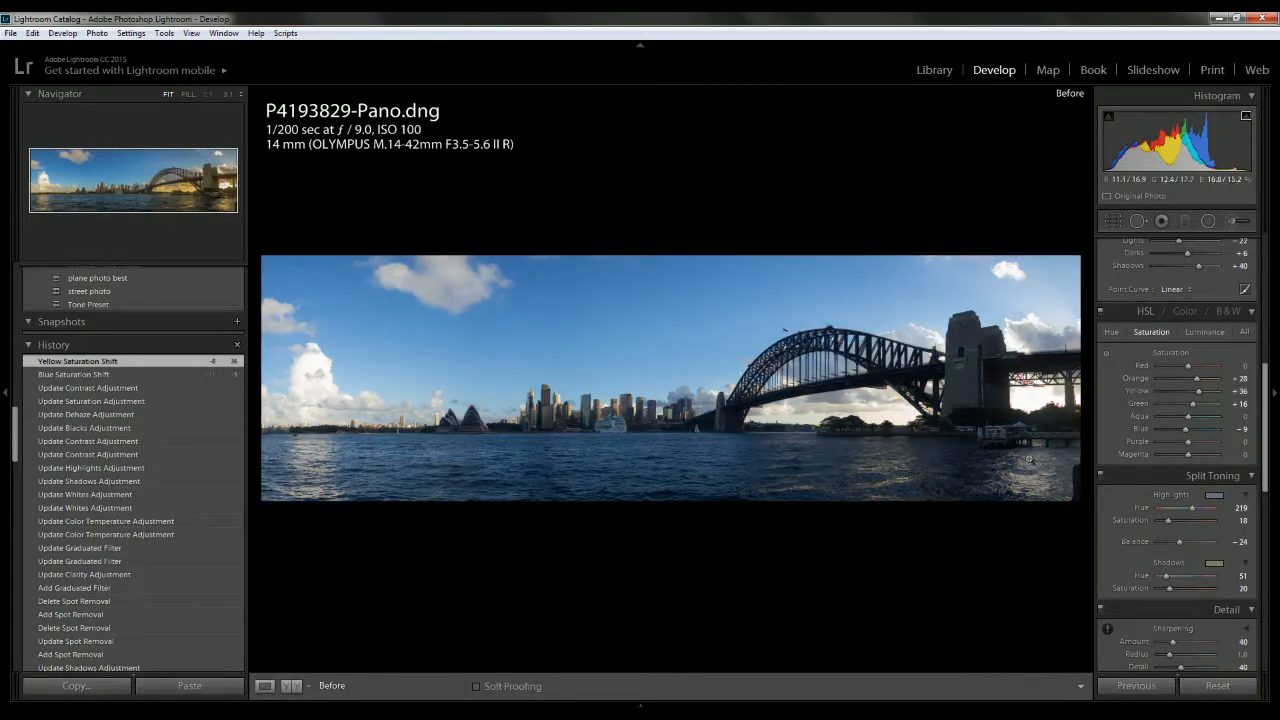
pyautogui.press('\\')
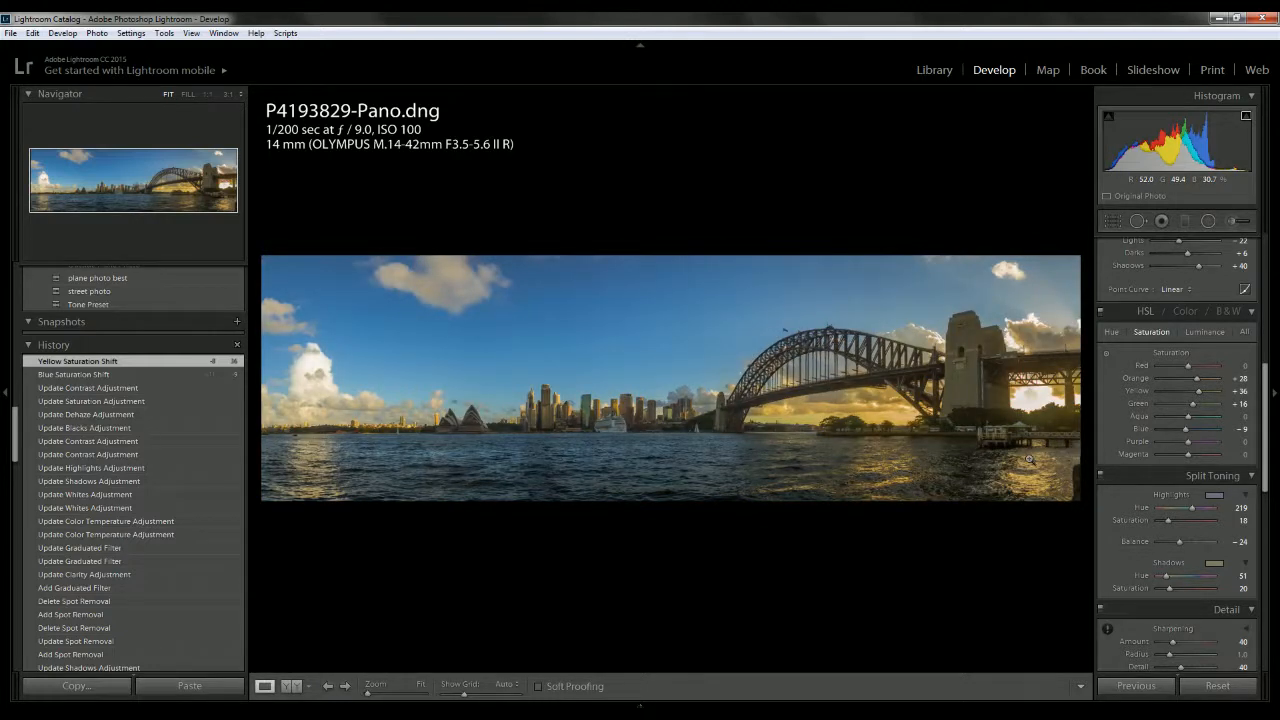
# - Try a radial filter around the sun beside the bridge with reduced Exposure and an uninverted mask, enlarge it, and delete it
pyautogui.click(1206, 223)
pyautogui.moveTo(1033, 390); pyautogui.dragTo(1040, 356)
pyautogui.moveTo(1184, 316); pyautogui.dragTo(1175, 318)
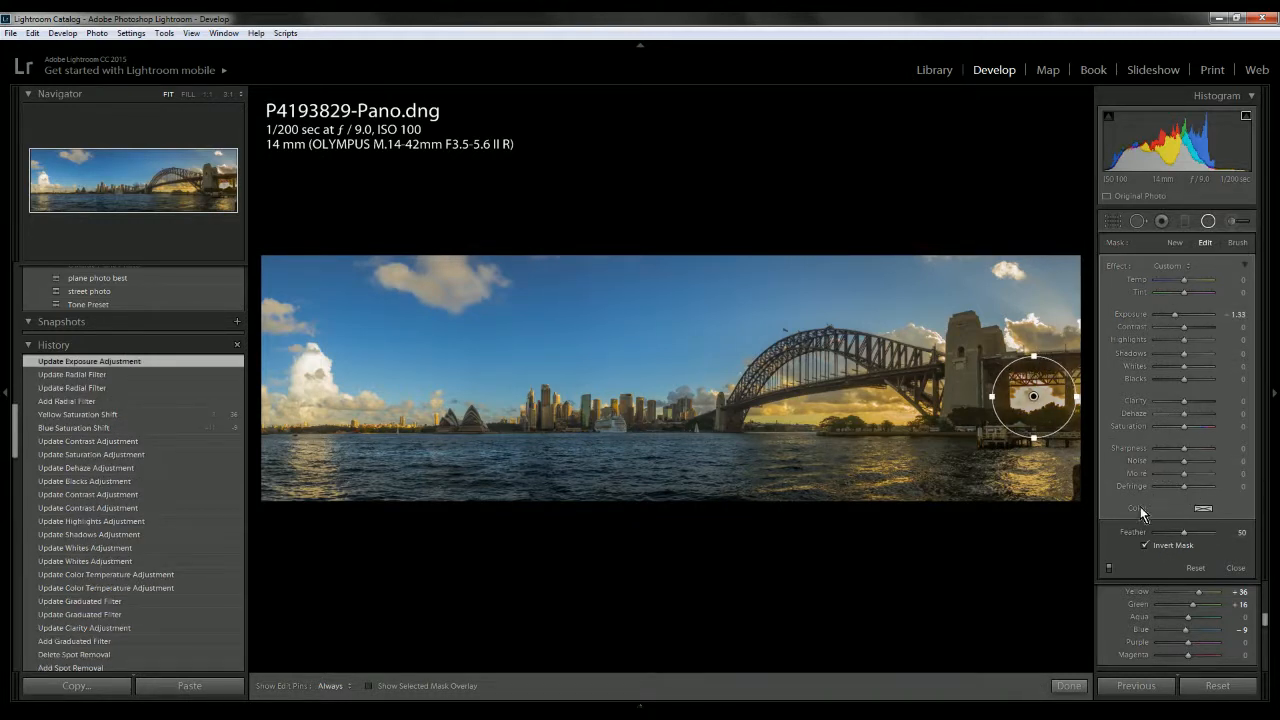
pyautogui.click(1144, 544)
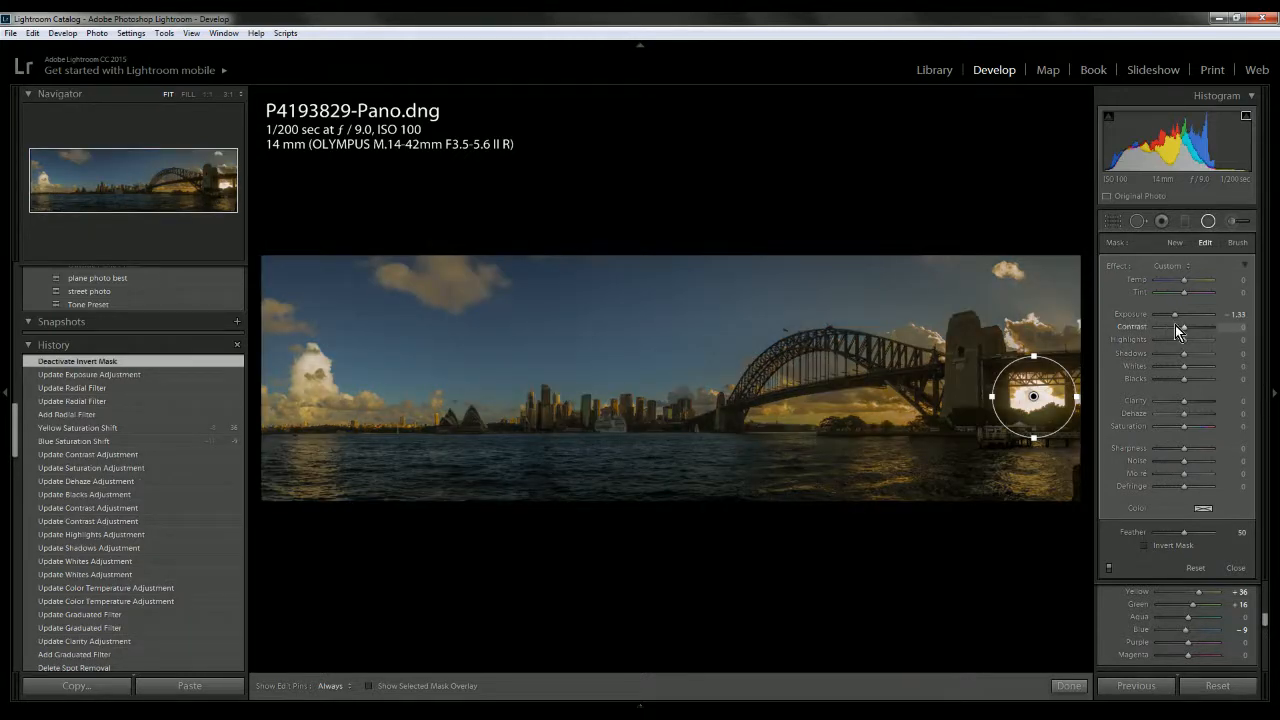
pyautogui.moveTo(1178, 316); pyautogui.dragTo(1184, 316)
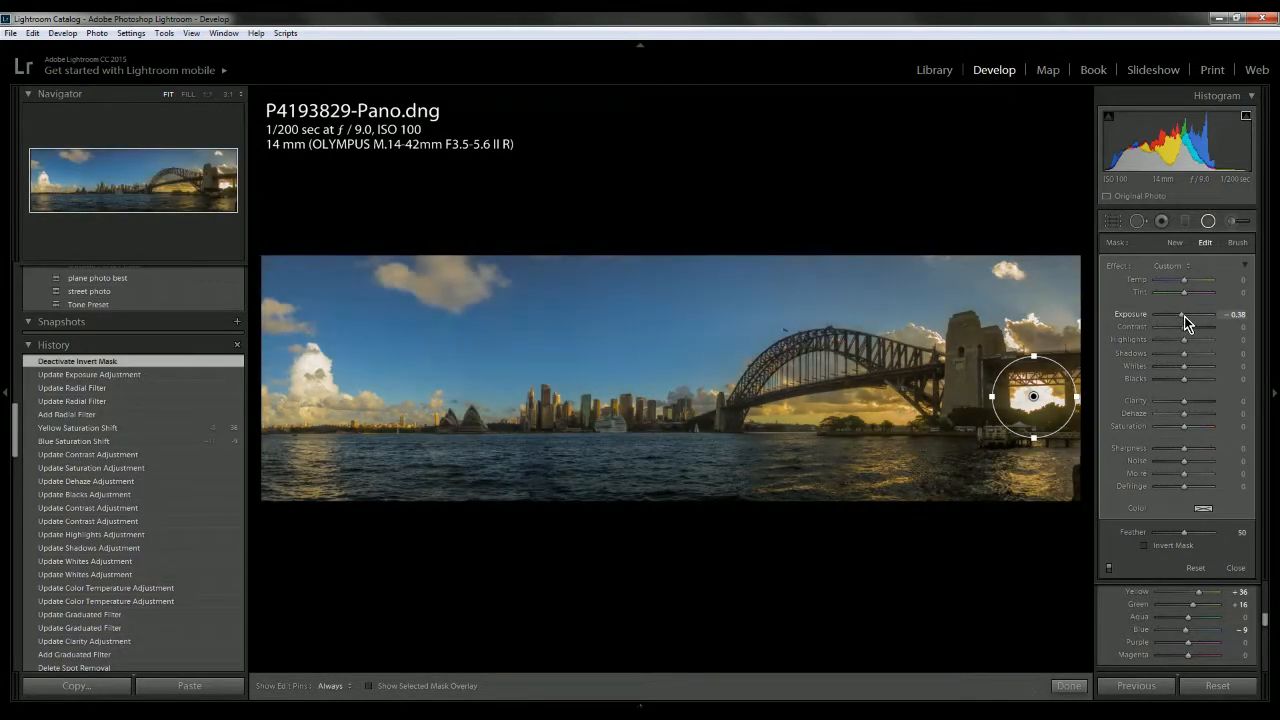
pyautogui.moveTo(992, 397); pyautogui.dragTo(869, 409)
pyautogui.press('Delete')
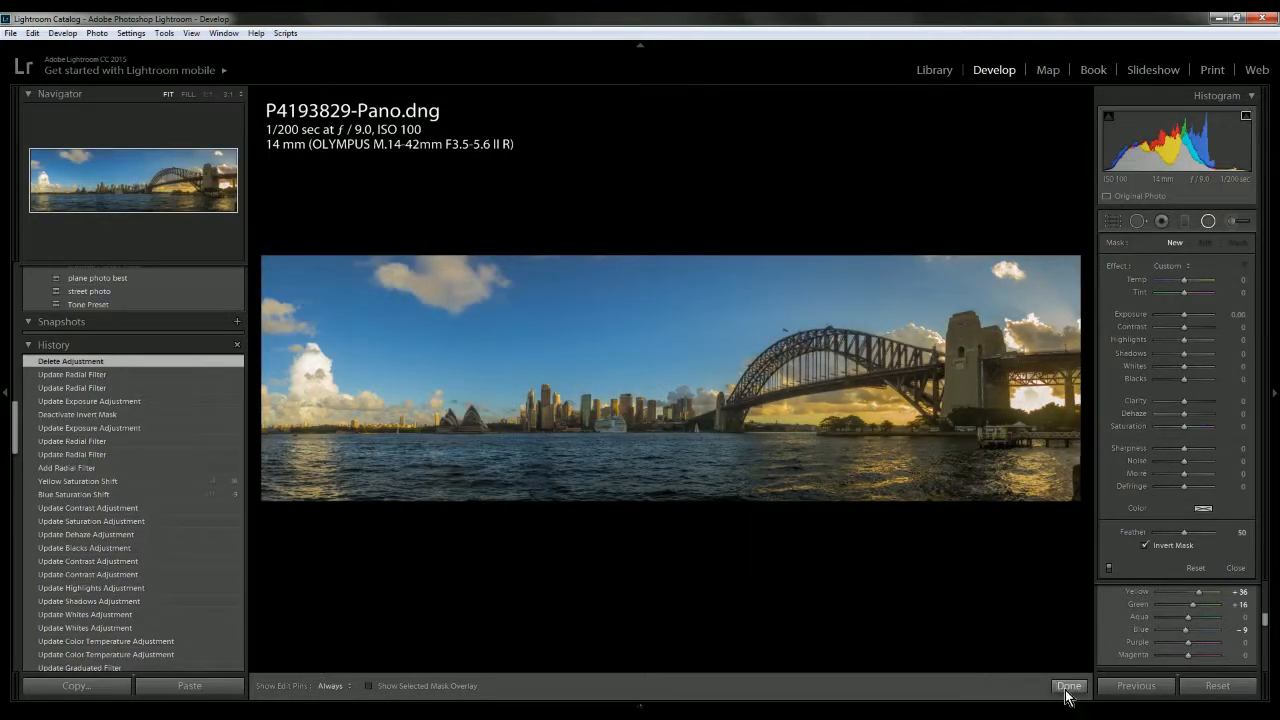
pyautogui.click(1068, 686)
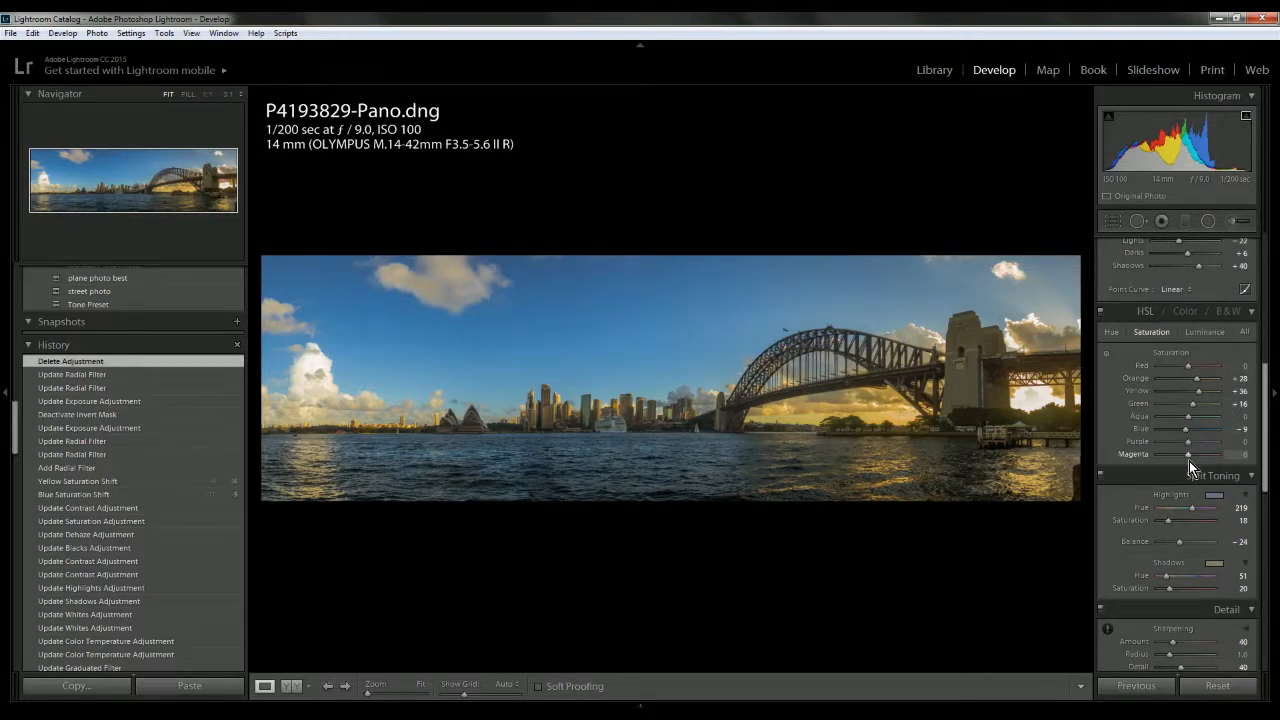
# - Set the HSL saturation of Blue to +7, adjust the tone curve's Lights, and set its Highlights to −32
pyautogui.moveTo(1197, 455); pyautogui.dragTo(1194, 433)
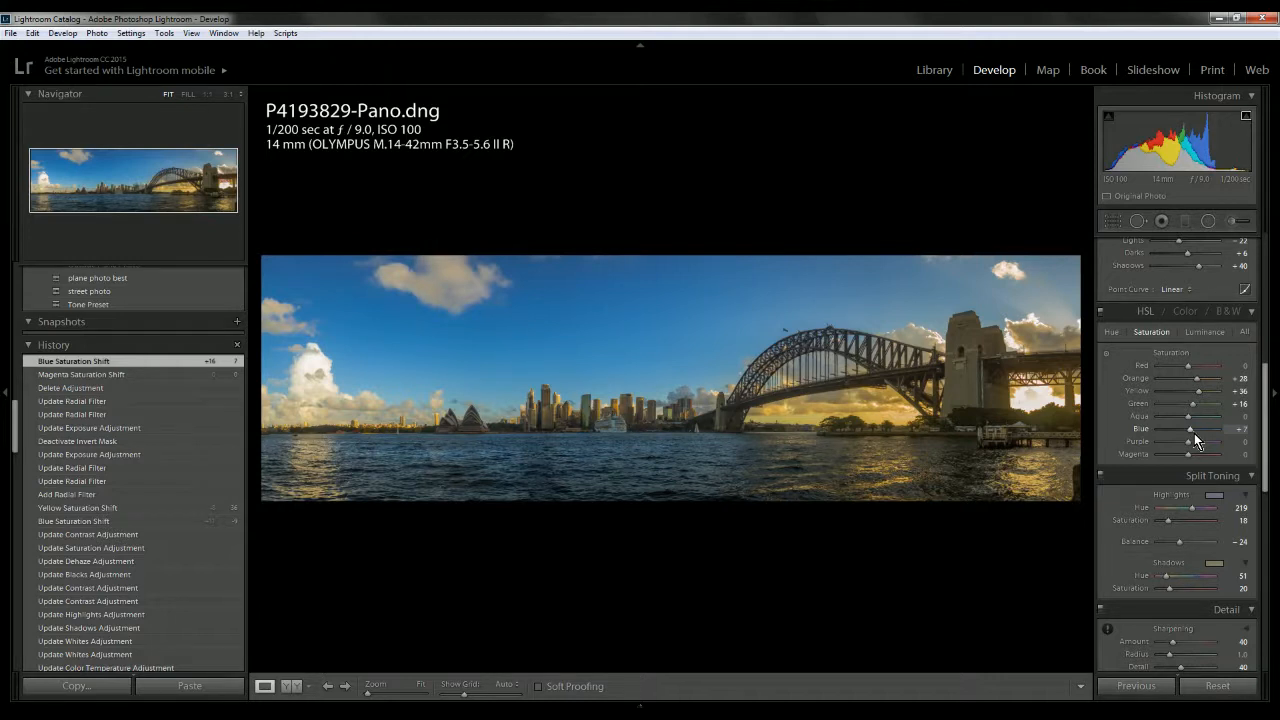
pyautogui.scroll(5, 1185, 375)
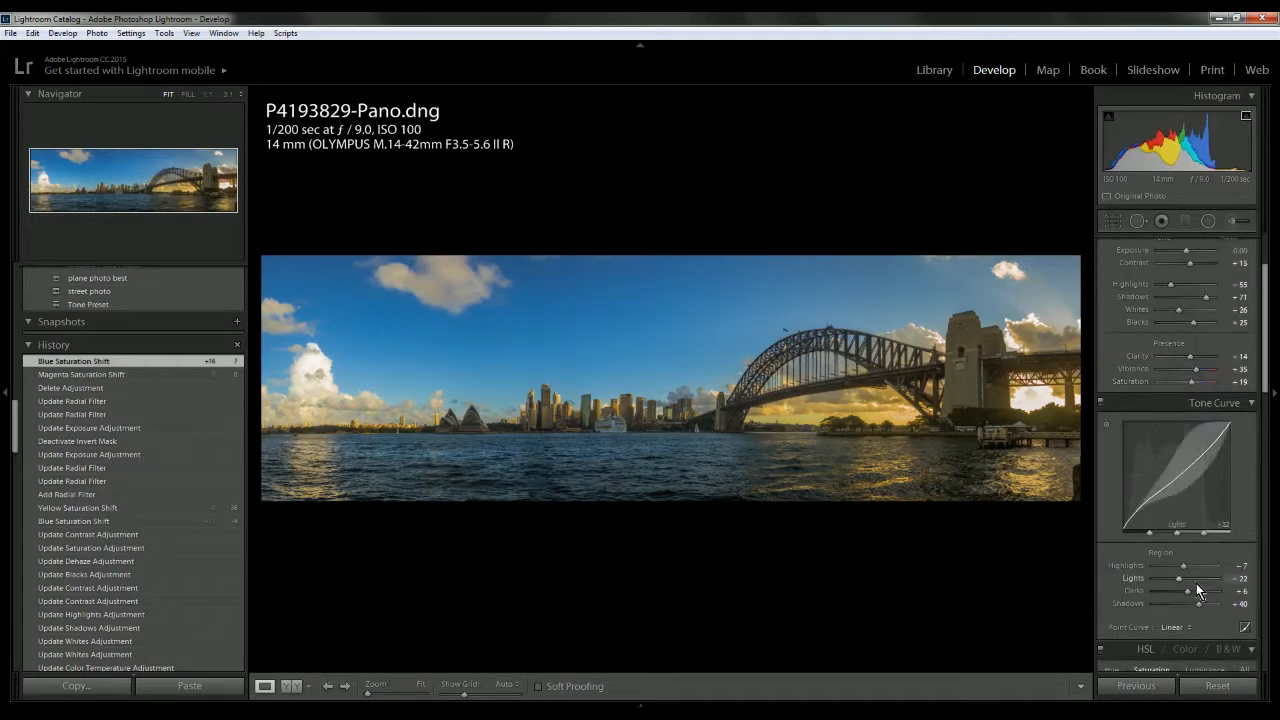
pyautogui.moveTo(1182, 580)
pyautogui.mouseDown()
pyautogui.moveTo(1200, 568)
pyautogui.moveTo(1160, 569)
pyautogui.moveTo(1176, 566)
pyautogui.mouseUp()
# - Set the Basic adjustments to Blacks +24, Shadows +55 and Contrast +30
pyautogui.scroll(2, 1193, 469)
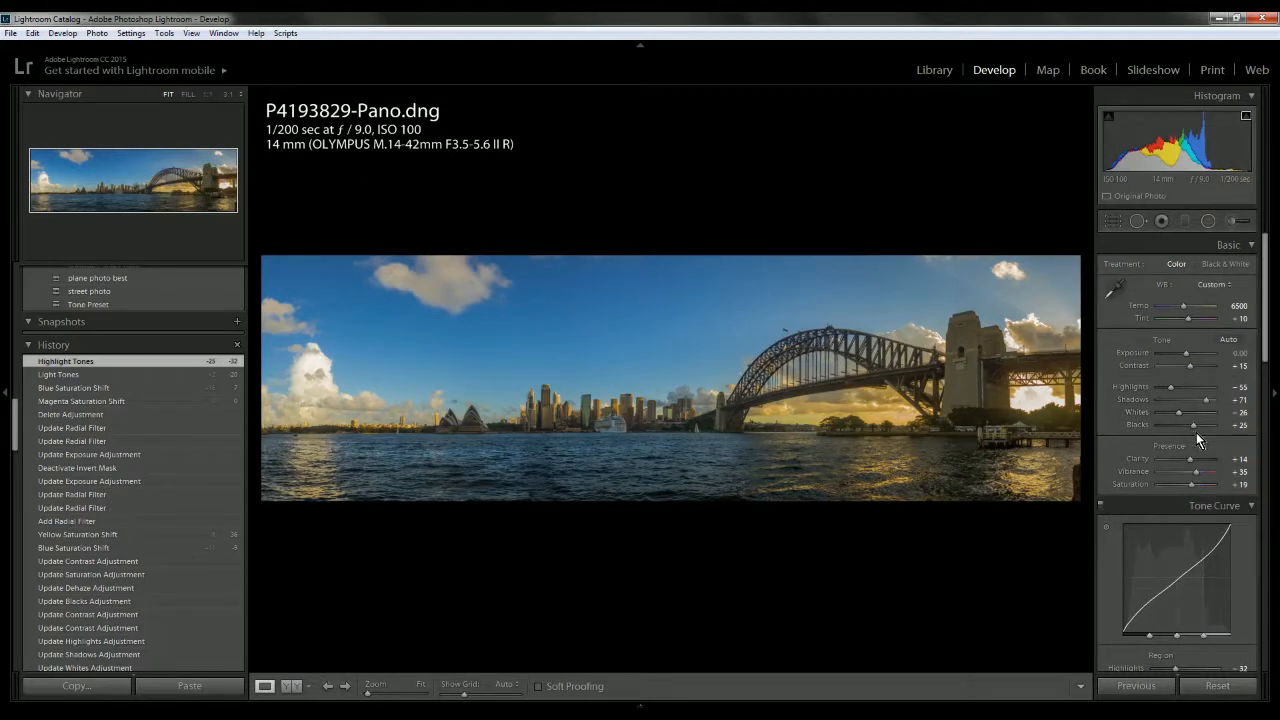
pyautogui.moveTo(1190, 431)
pyautogui.mouseDown()
pyautogui.moveTo(1210, 428)
pyautogui.moveTo(1169, 433)
pyautogui.moveTo(1194, 431)
pyautogui.mouseUp()
pyautogui.moveTo(1206, 400); pyautogui.dragTo(1234, 369)
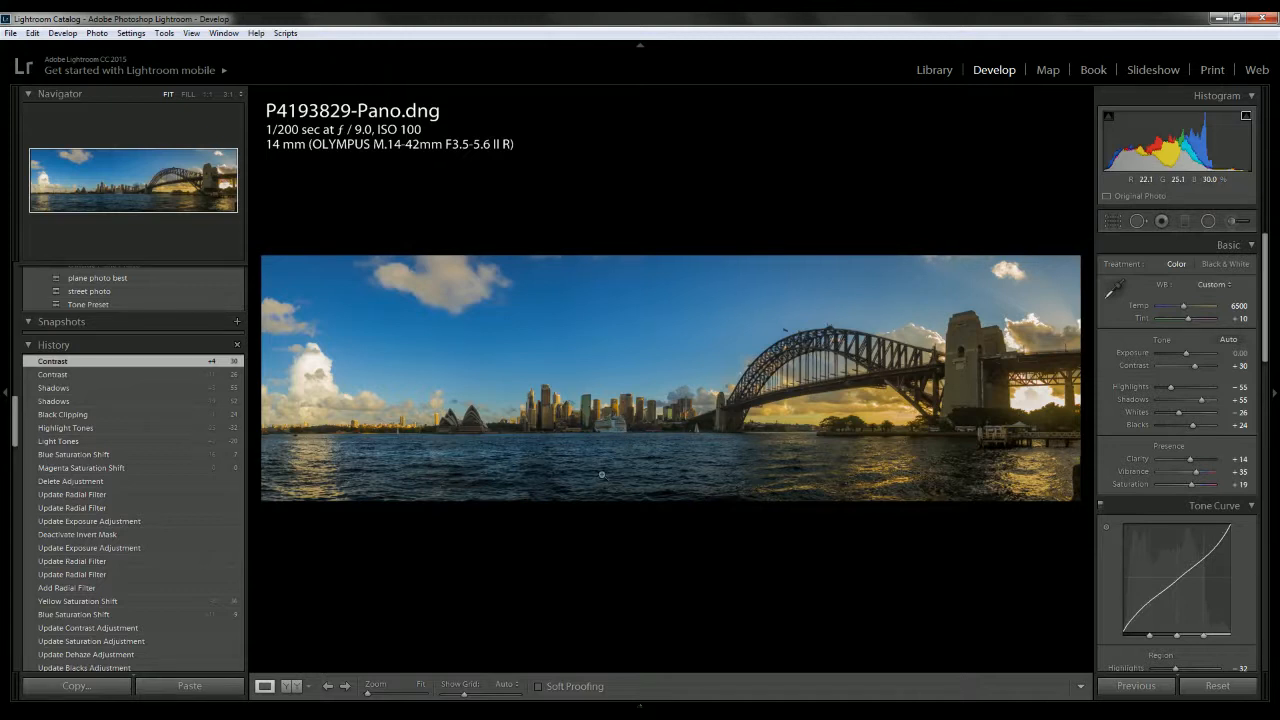
# - Open the adjusted panorama in Adobe Photoshop CC 2017 for further editing
pyautogui.click(224, 33)
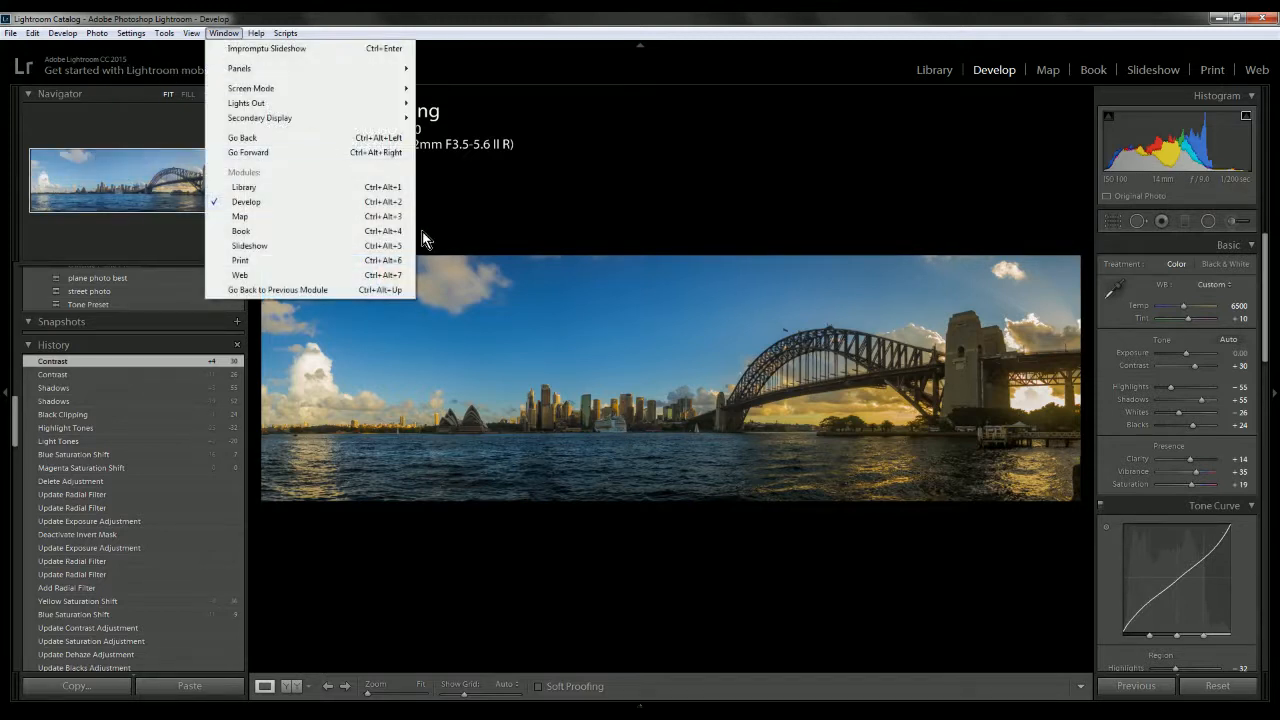
pyautogui.click(719, 14)
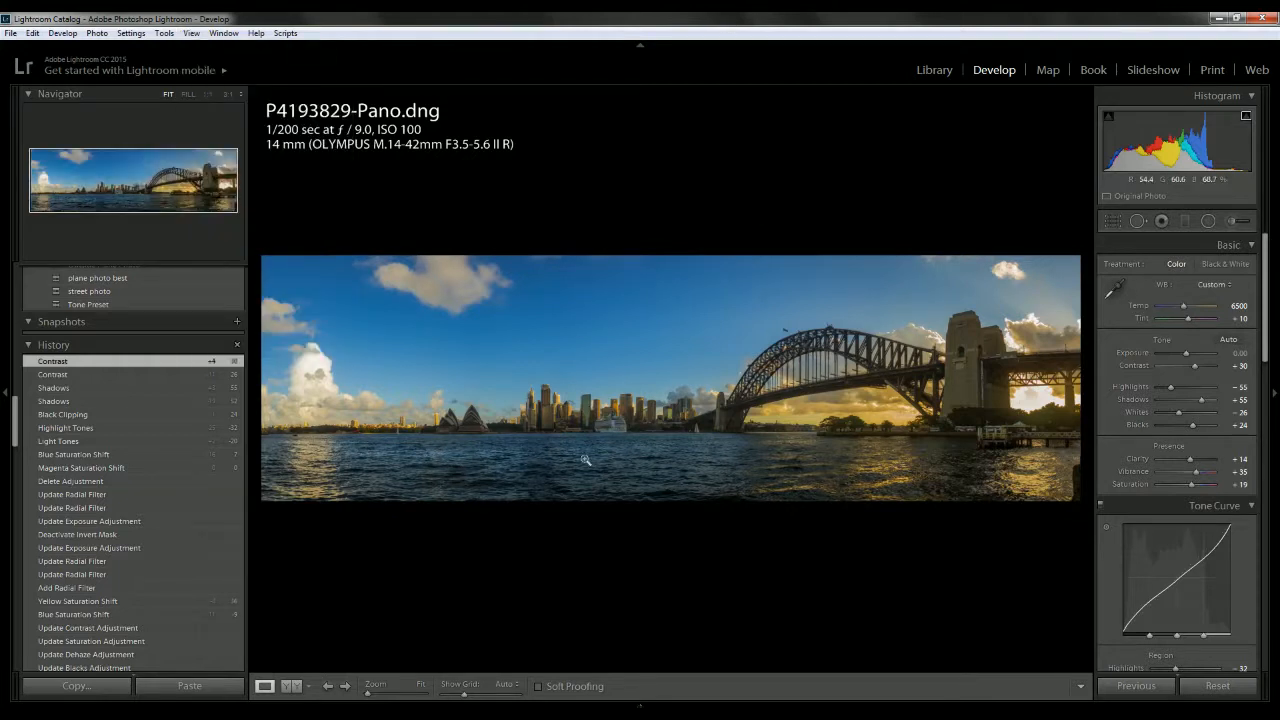
pyautogui.rightClick(584, 460)
pyautogui.moveTo(666, 183)
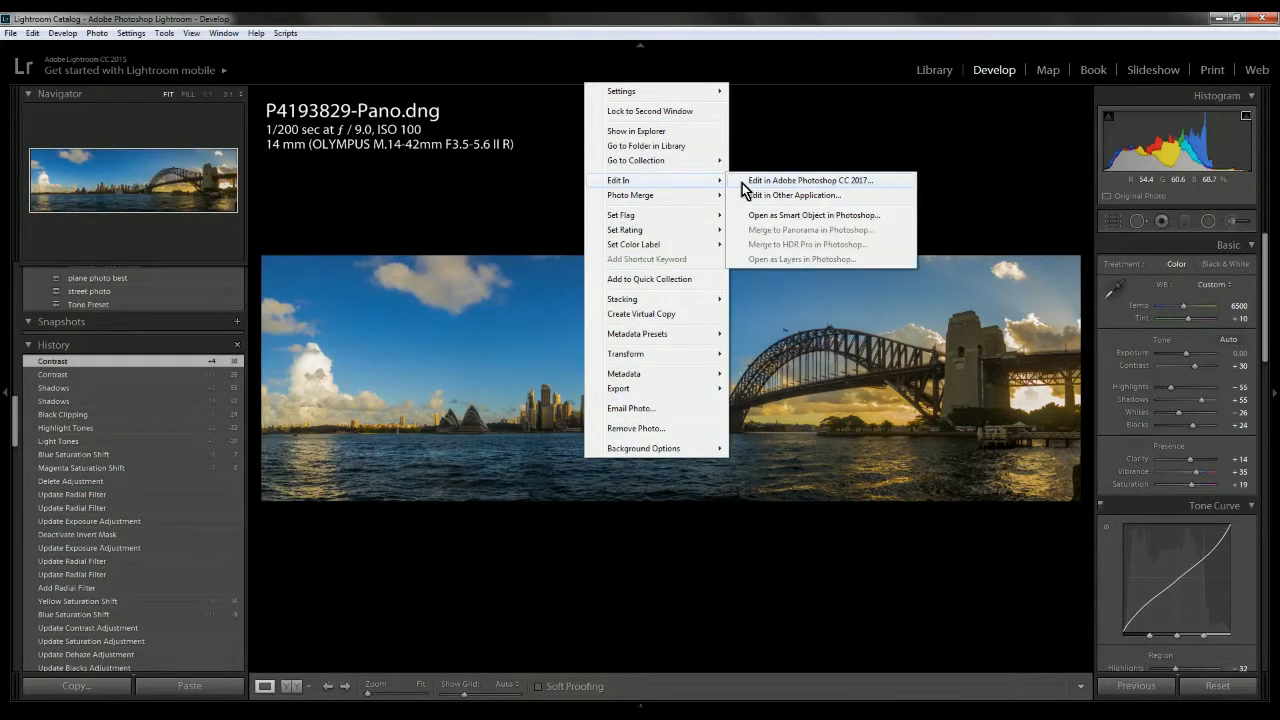
pyautogui.click(742, 183)
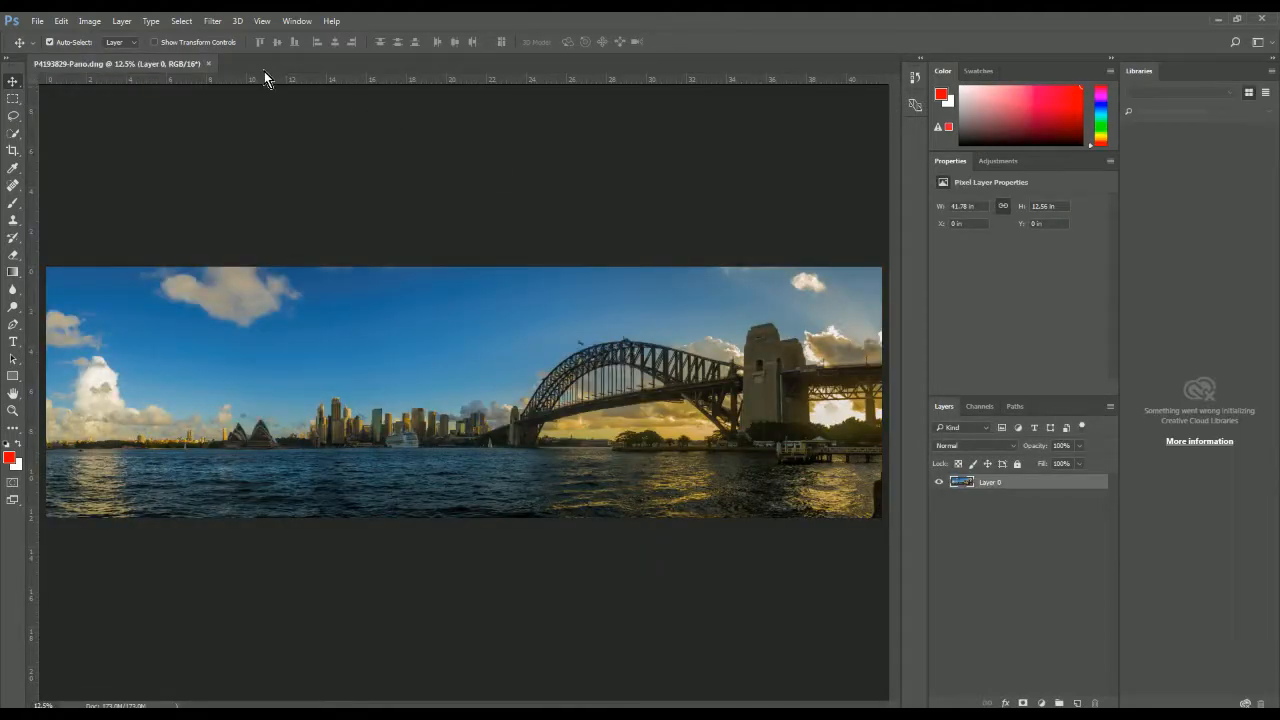
# - Sharpen the panorama with Unsharp Mask, previewing the city buildings while adjusting Amount, Radius and Threshold
pyautogui.click(214, 21)
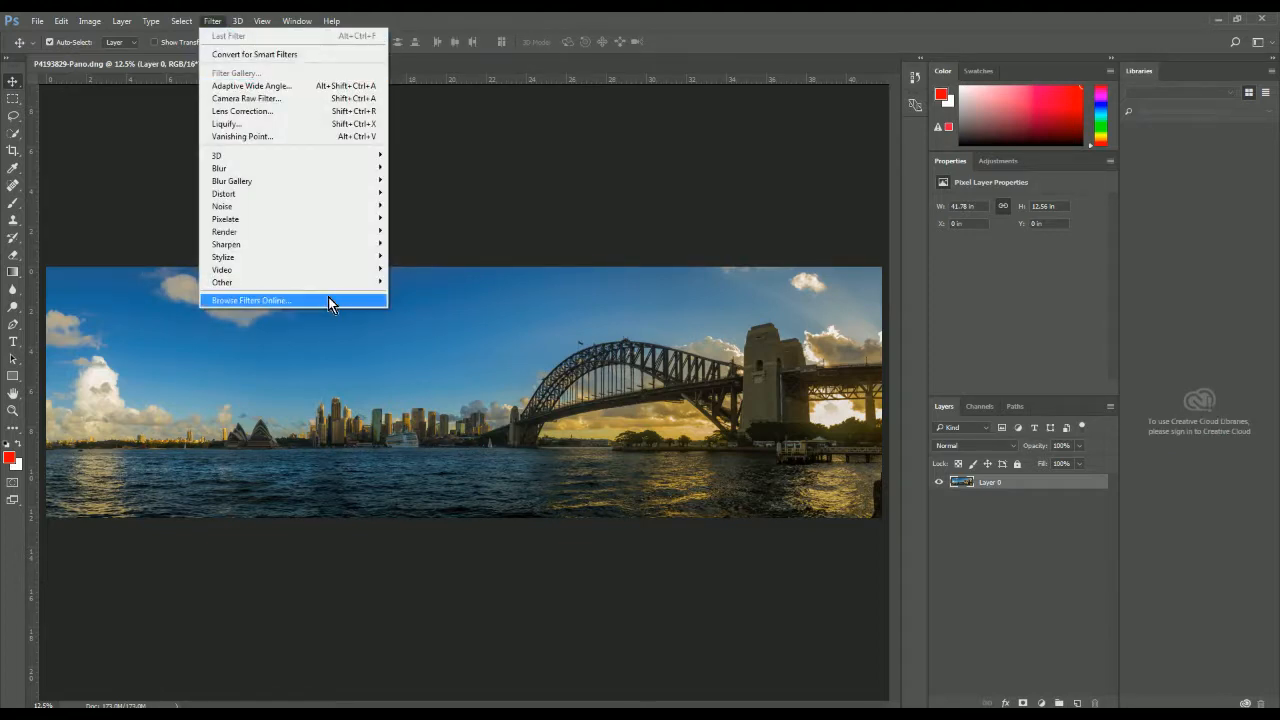
pyautogui.moveTo(320, 245)
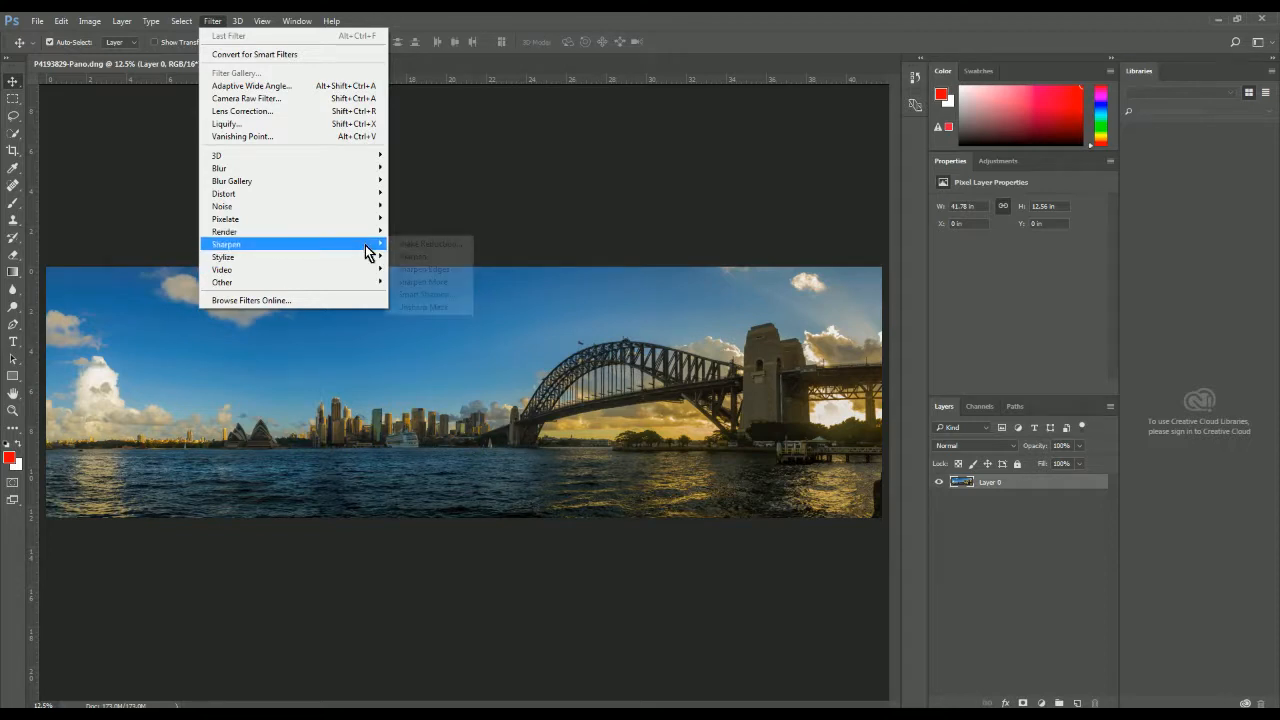
pyautogui.click(414, 308)
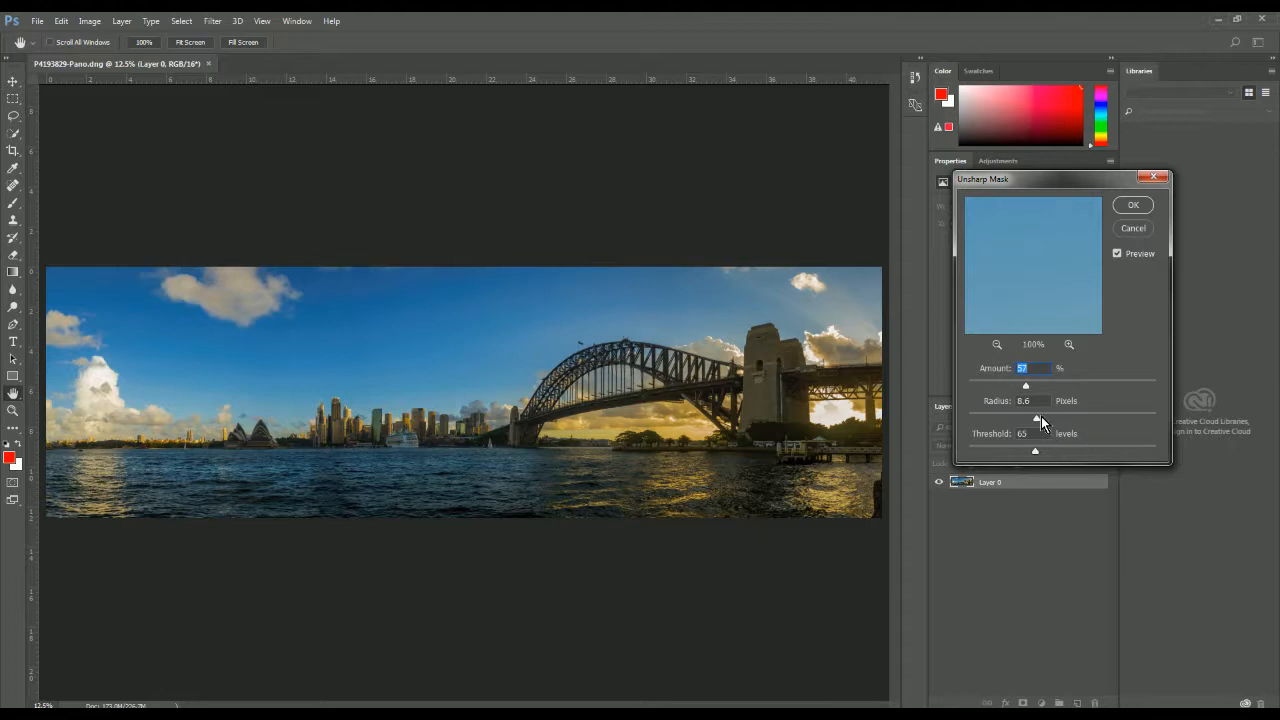
pyautogui.click(529, 430)
pyautogui.moveTo(1028, 308); pyautogui.dragTo(1050, 350)
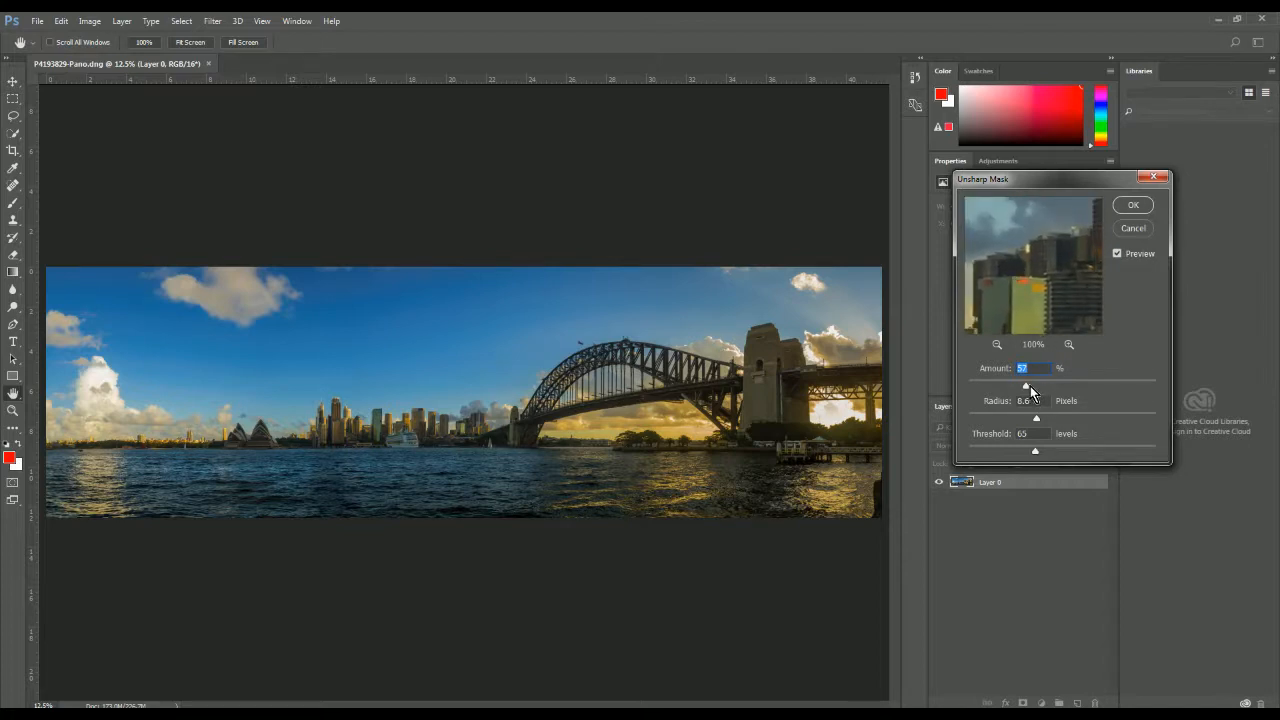
pyautogui.moveTo(1028, 388)
pyautogui.mouseDown()
pyautogui.moveTo(1169, 397)
pyautogui.moveTo(1033, 388)
pyautogui.moveTo(1051, 384)
pyautogui.mouseUp()
pyautogui.moveTo(1072, 418); pyautogui.dragTo(1032, 452)
pyautogui.click(1134, 208)
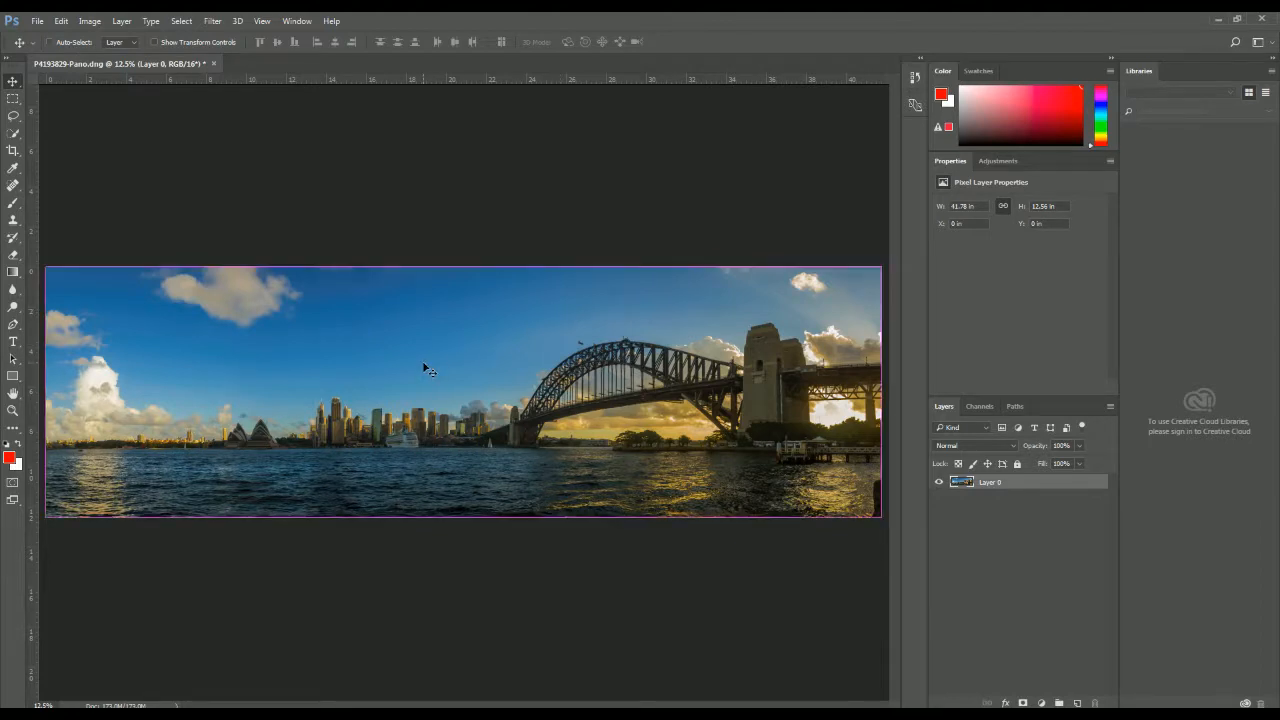
# - Save the sharpened panorama and close Photoshop to return to Lightroom
pyautogui.hotkey('ctrl', 's')
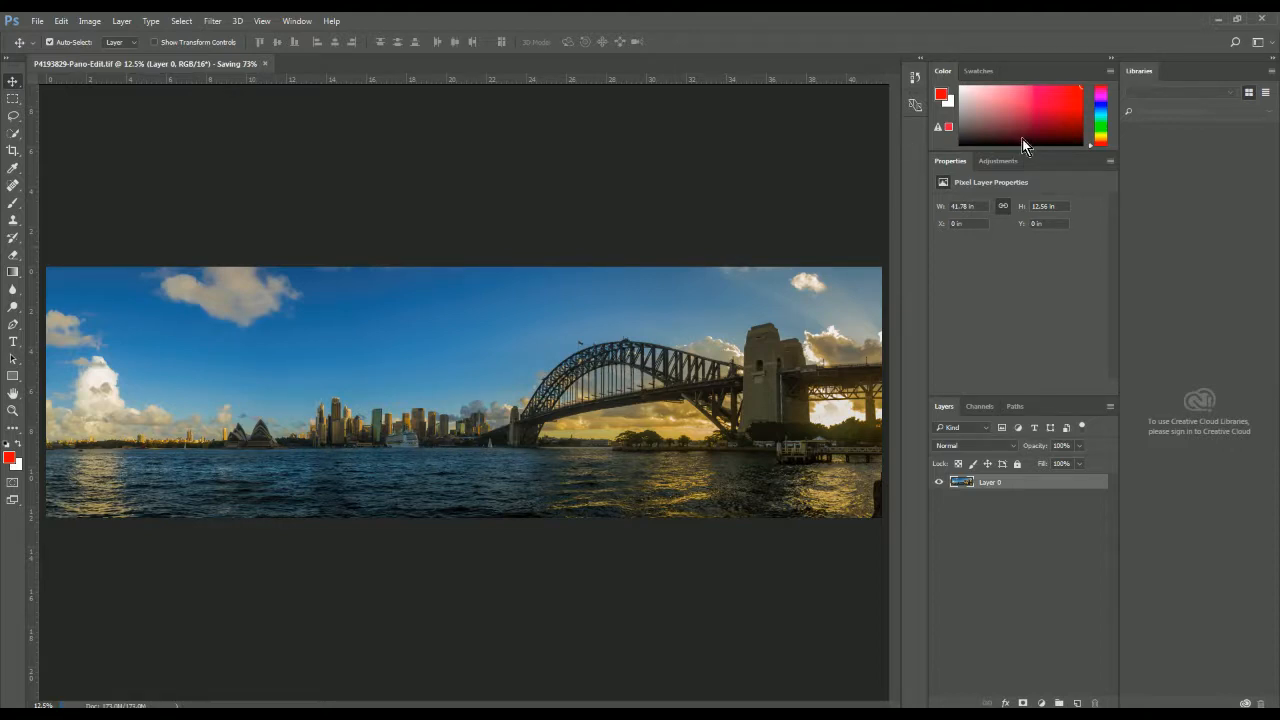
pyautogui.click(1264, 20)
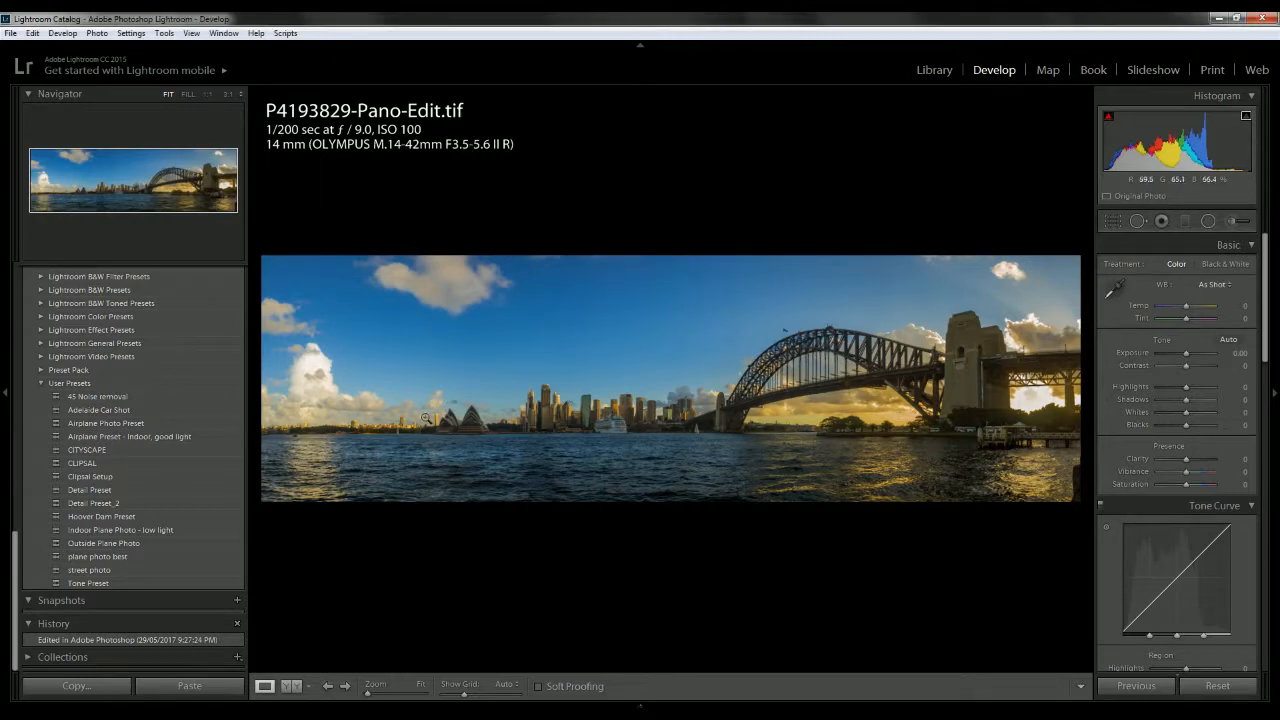
# - Examine the sharpened panorama at 1:1 across the city skyline and the Harbour Bridge, and return to the full view
pyautogui.click(584, 426)
pyautogui.moveTo(584, 426); pyautogui.dragTo(970, 426)
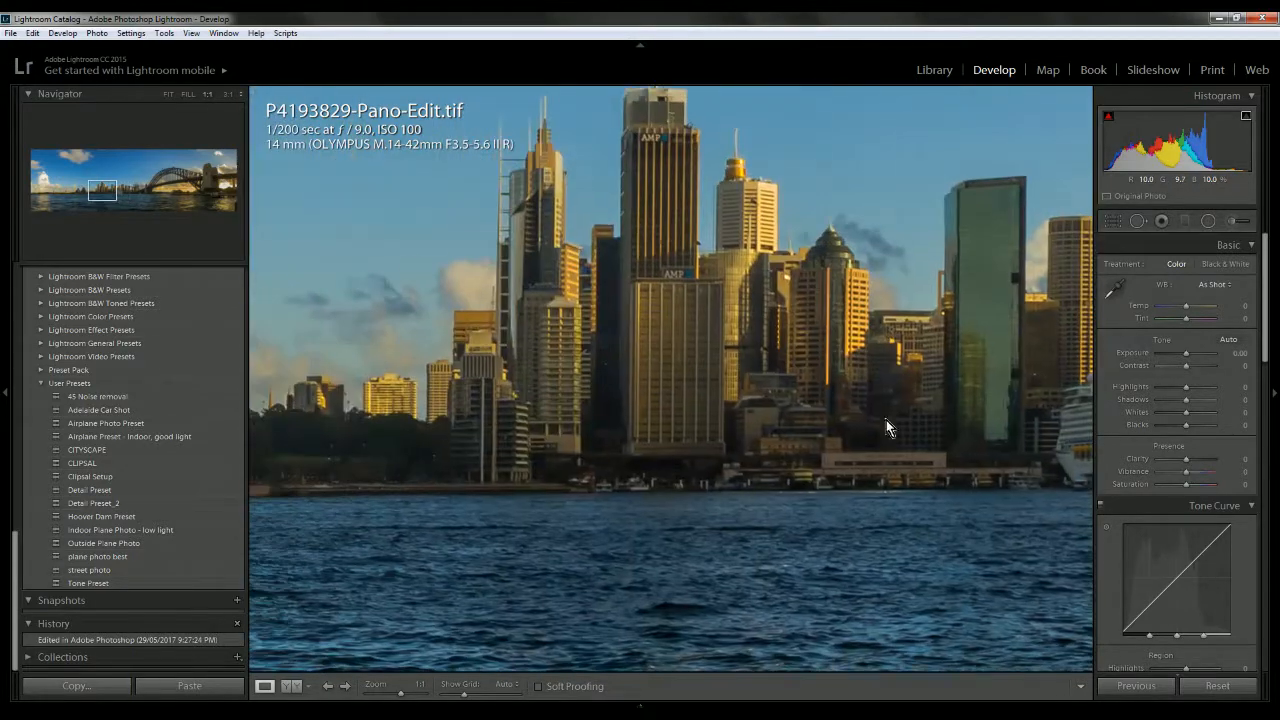
pyautogui.moveTo(597, 397); pyautogui.dragTo(1010, 494)
pyautogui.moveTo(563, 497); pyautogui.dragTo(868, 469)
pyautogui.moveTo(744, 475); pyautogui.dragTo(446, 423)
pyautogui.moveTo(892, 389); pyautogui.dragTo(414, 446)
pyautogui.moveTo(968, 427); pyautogui.dragTo(600, 426)
pyautogui.moveTo(1032, 406); pyautogui.dragTo(484, 441)
pyautogui.moveTo(1006, 290); pyautogui.dragTo(576, 517)
pyautogui.moveTo(731, 400); pyautogui.dragTo(271, 422)
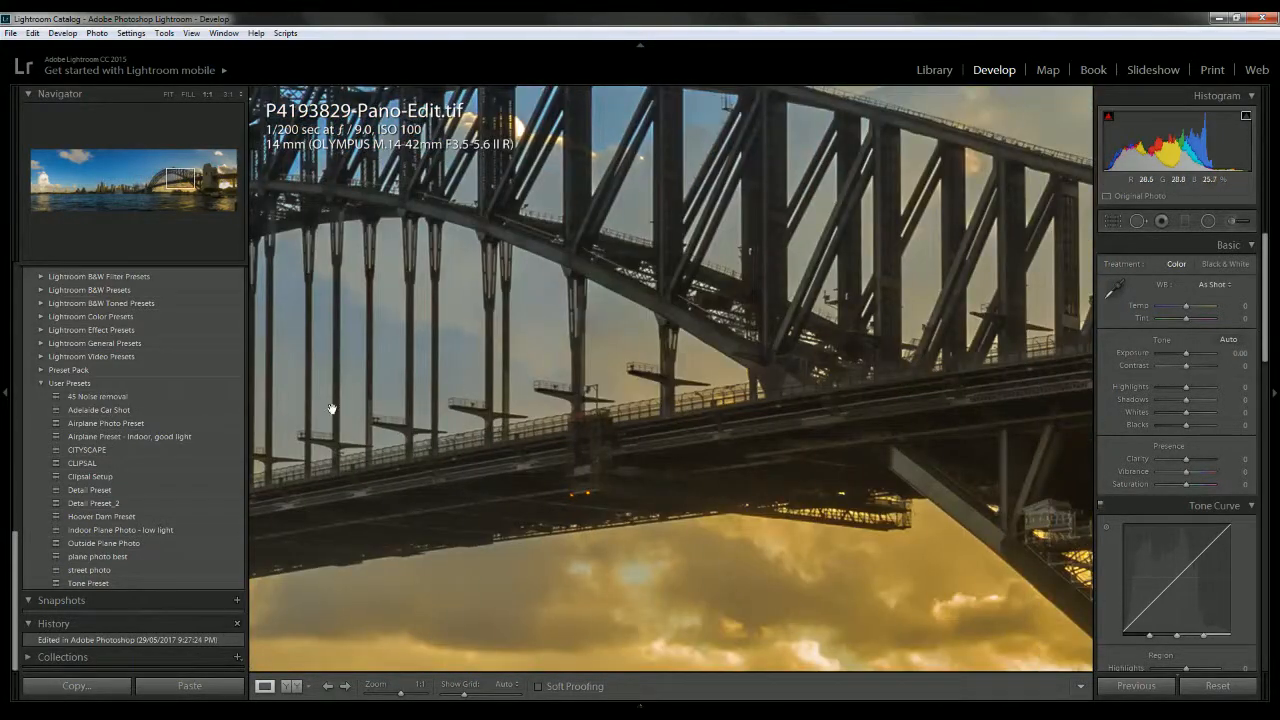
pyautogui.moveTo(498, 384); pyautogui.dragTo(1031, 321)
pyautogui.moveTo(498, 431); pyautogui.dragTo(926, 262)
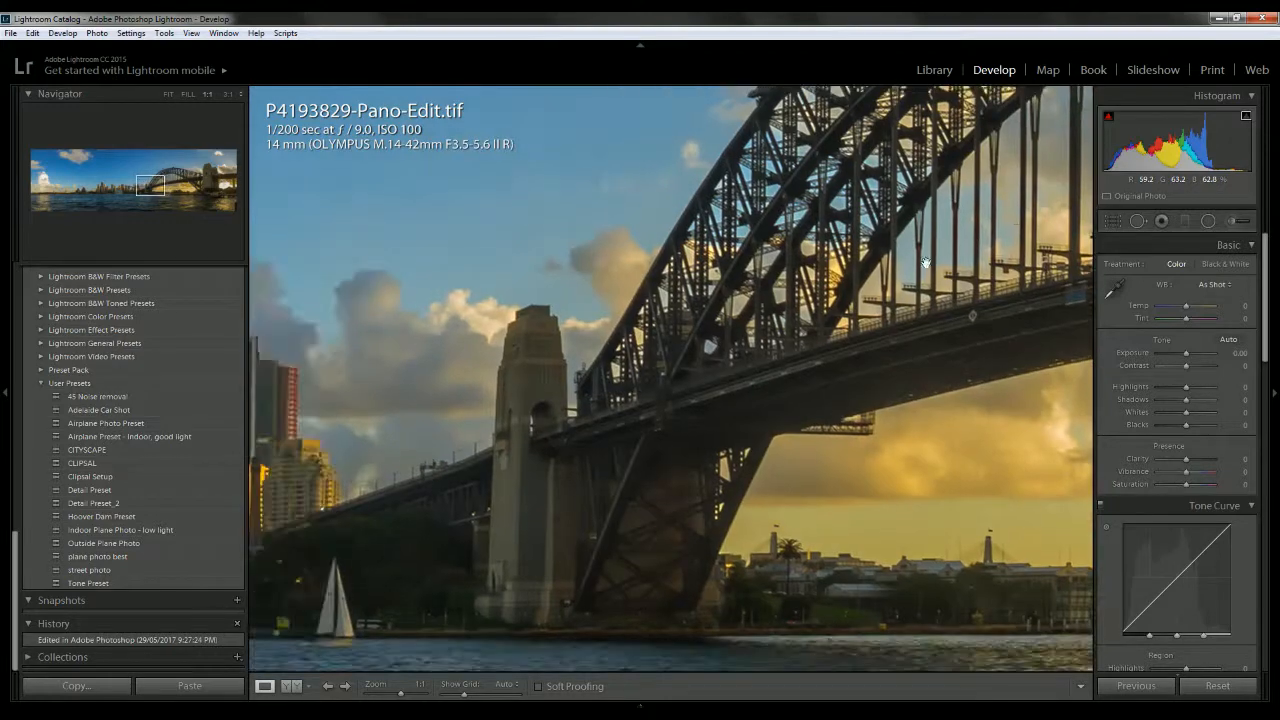
pyautogui.click(588, 419)
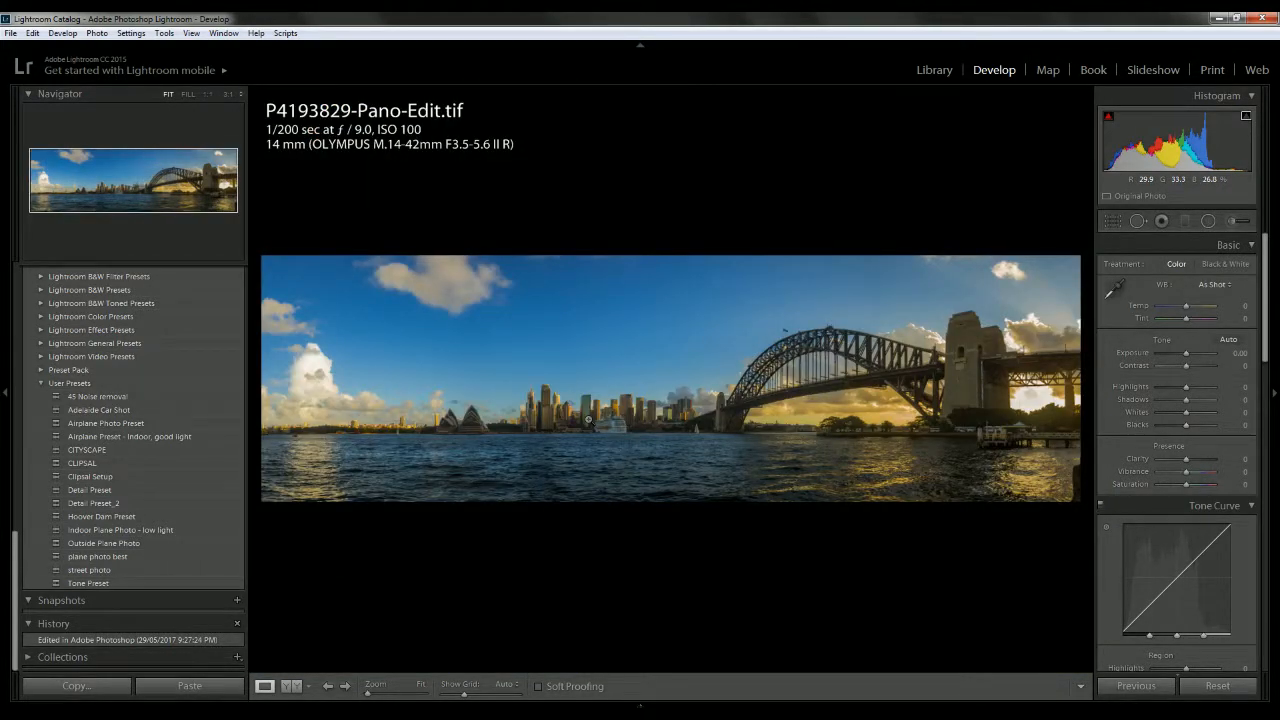
# - Export the sharpened panorama as a JPEG to the OLYMPUS Viewer 3 folder on the hard drive
pyautogui.rightClick(582, 369)
pyautogui.moveTo(678, 645)
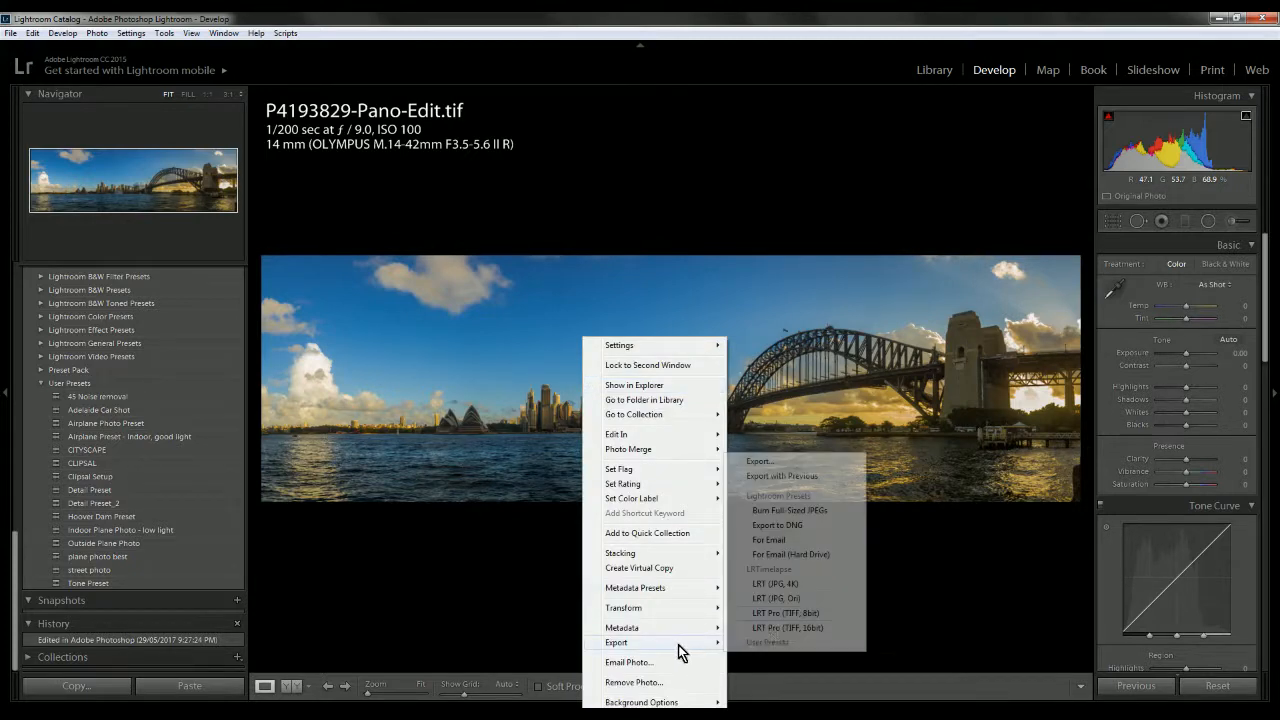
pyautogui.click(761, 463)
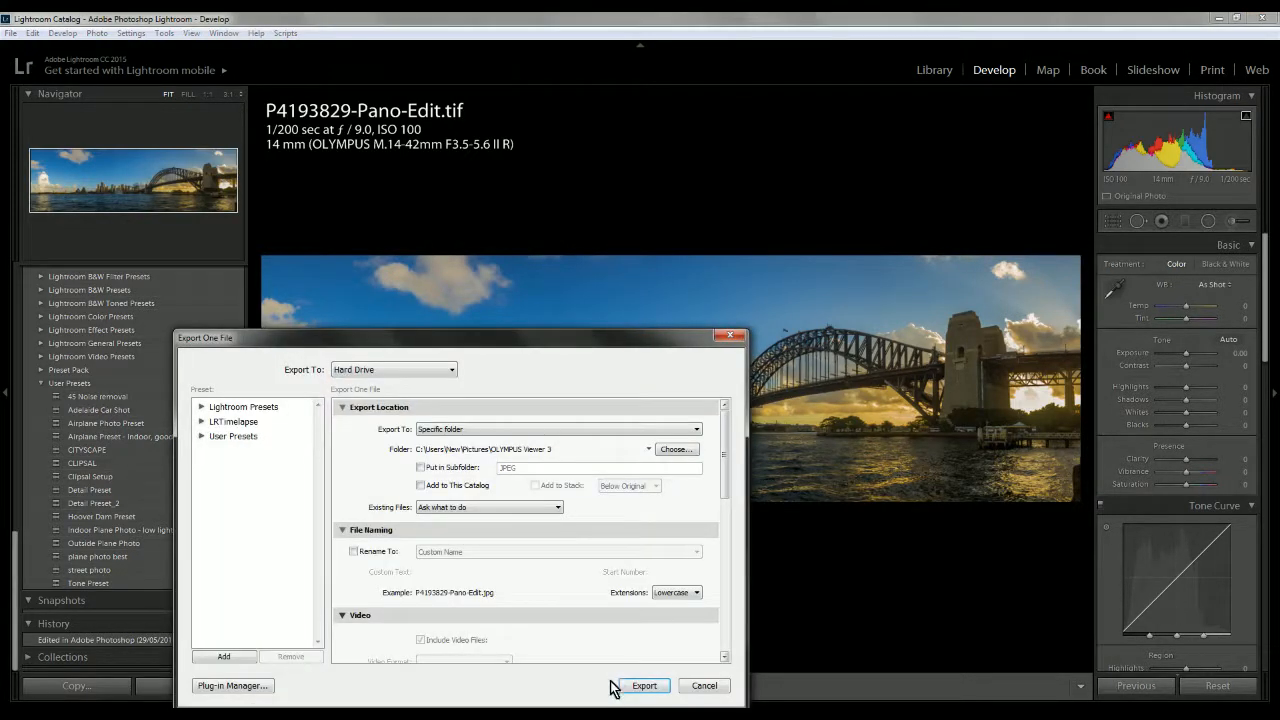
pyautogui.click(641, 688)
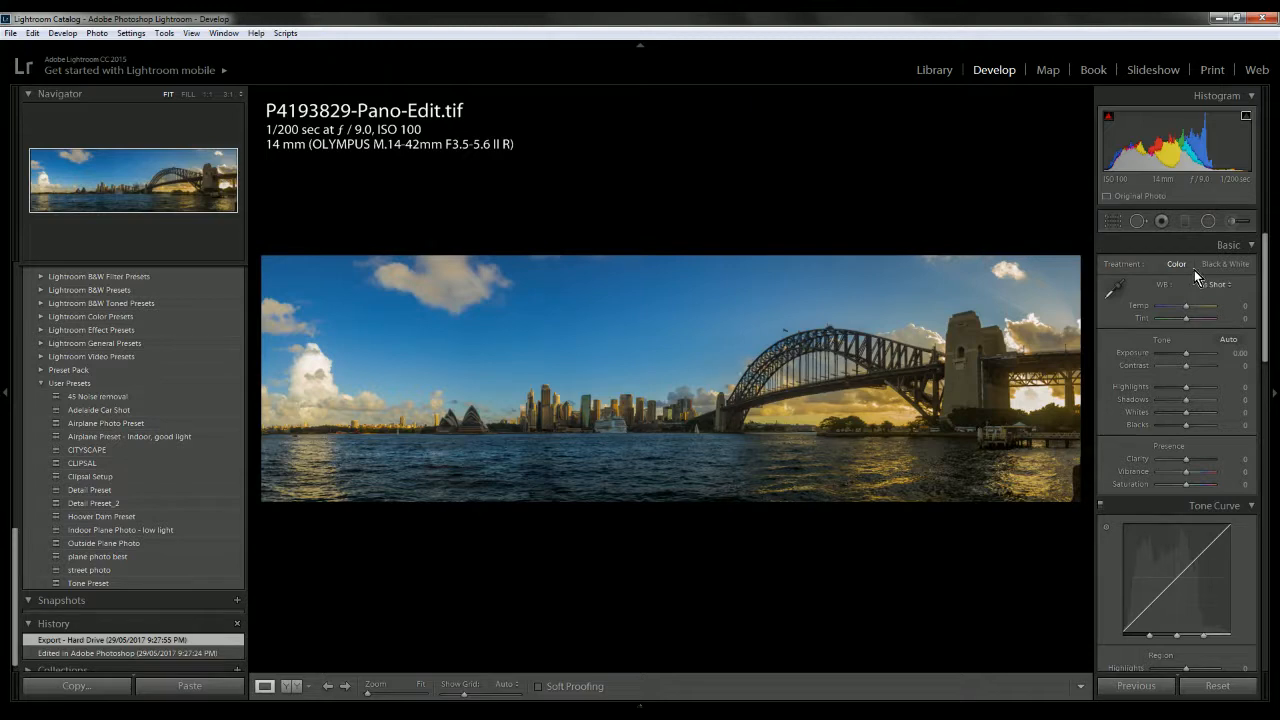
# - Crop the panorama to a 3 x 1 aspect ratio, trying different horizontal positions for the image within the frame
pyautogui.click(1110, 224)
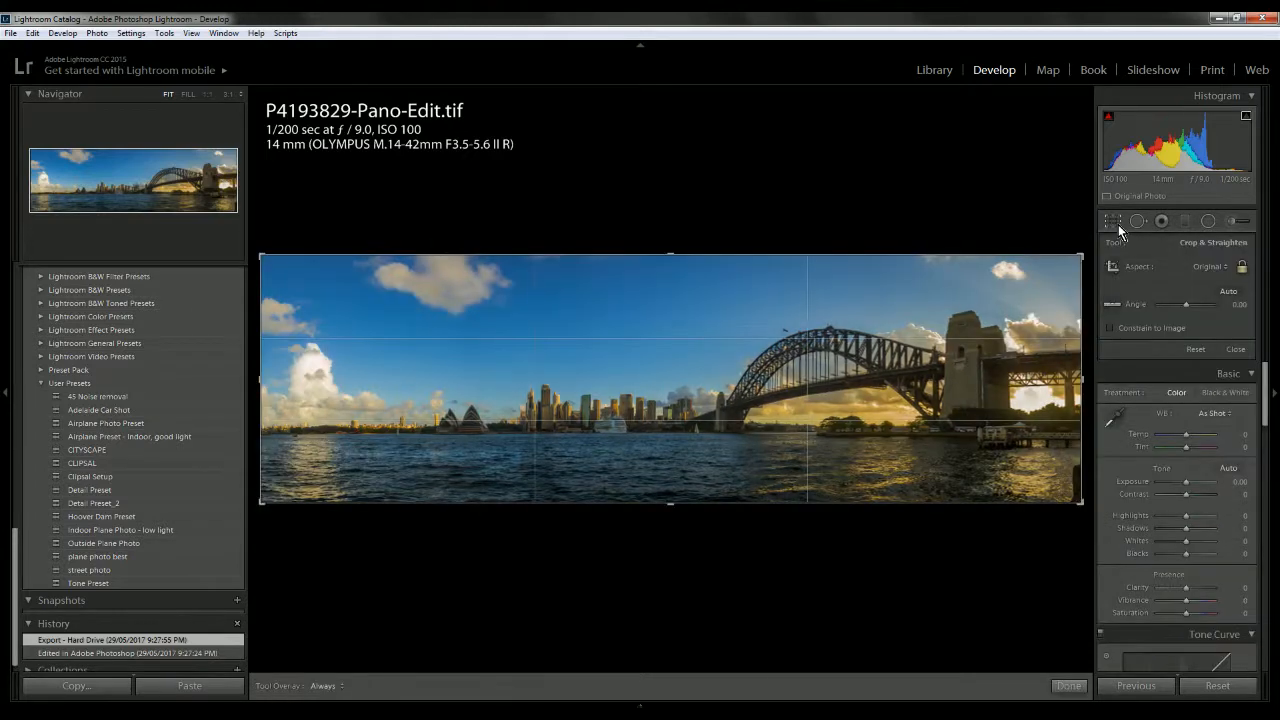
pyautogui.click(1214, 271)
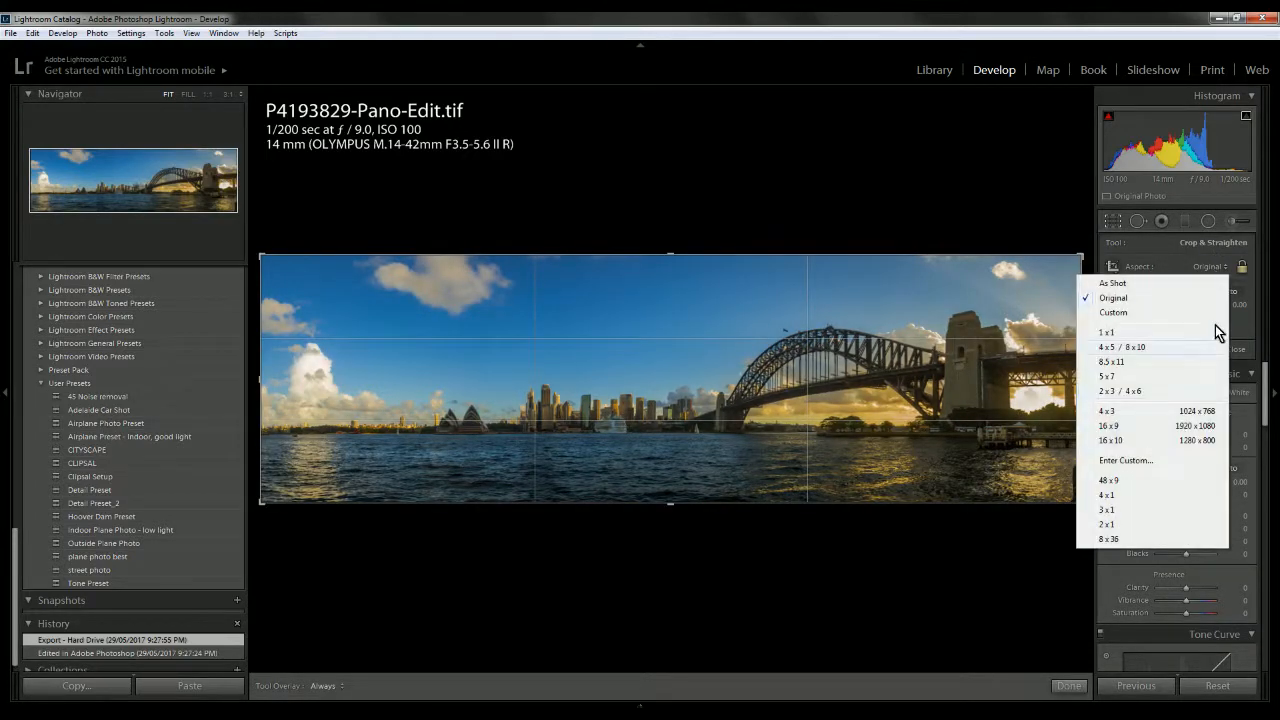
pyautogui.click(1107, 511)
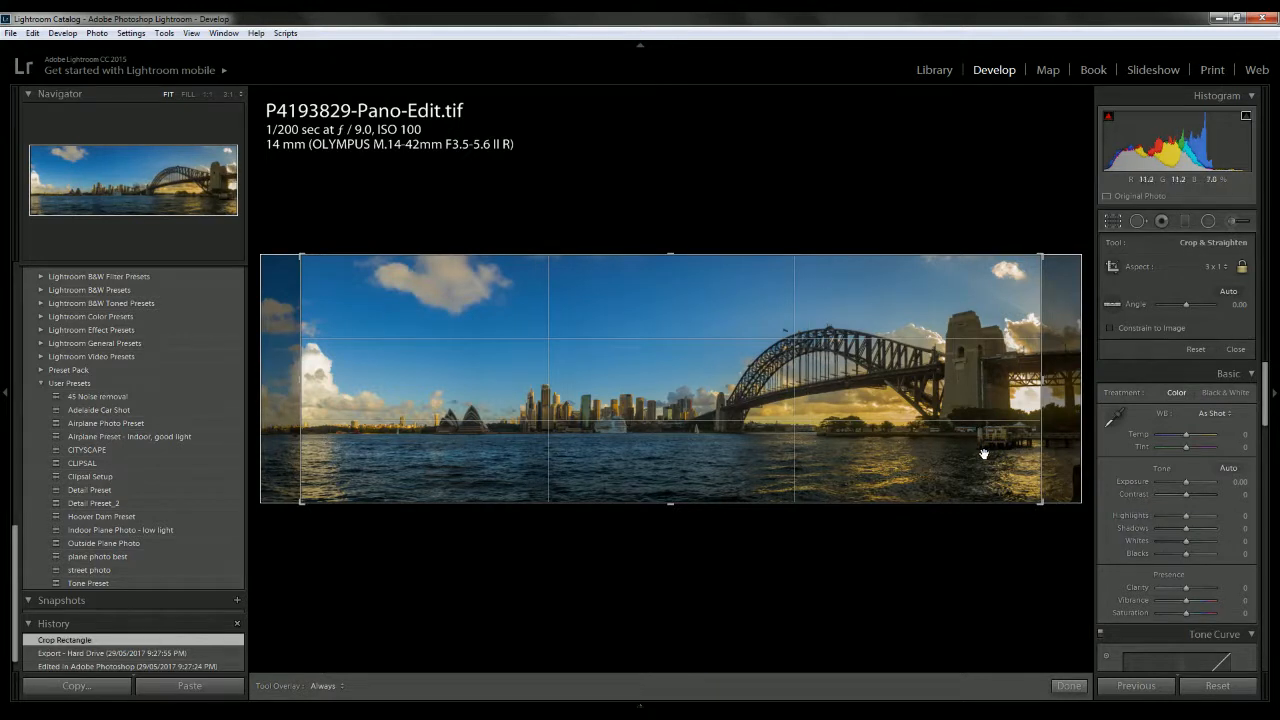
pyautogui.moveTo(813, 418); pyautogui.dragTo(860, 418)
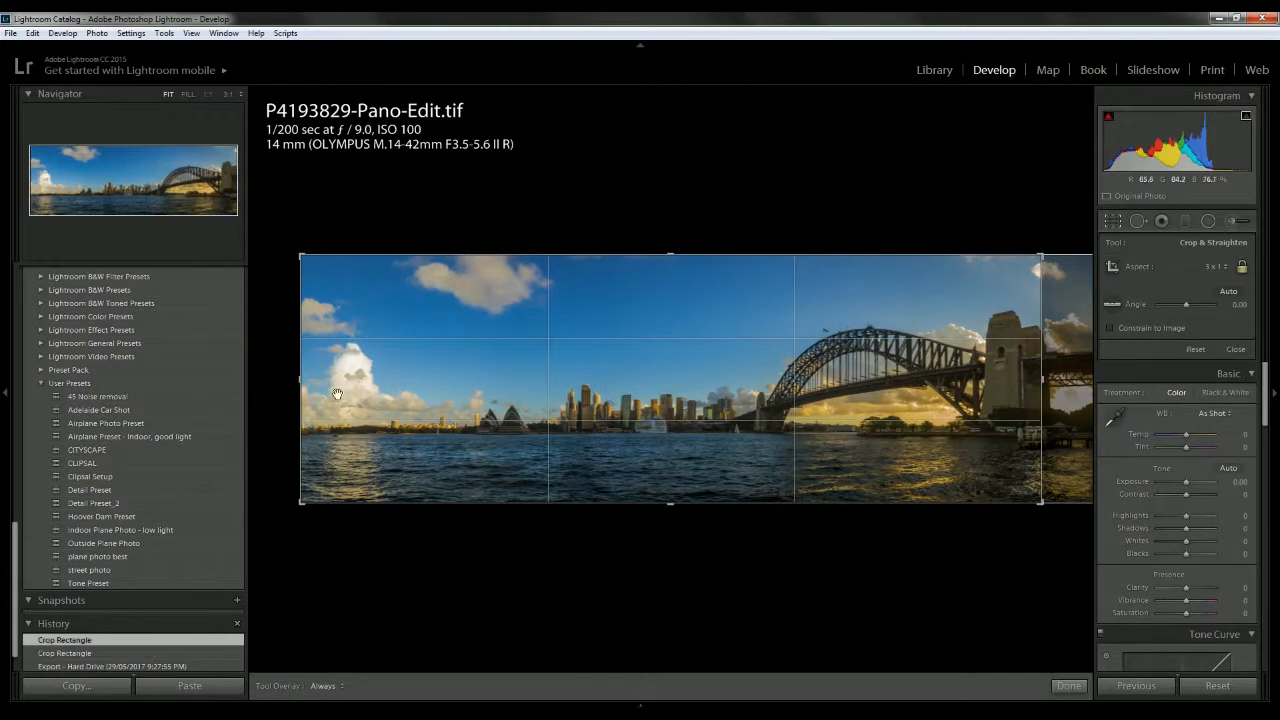
pyautogui.moveTo(695, 405); pyautogui.dragTo(660, 410)
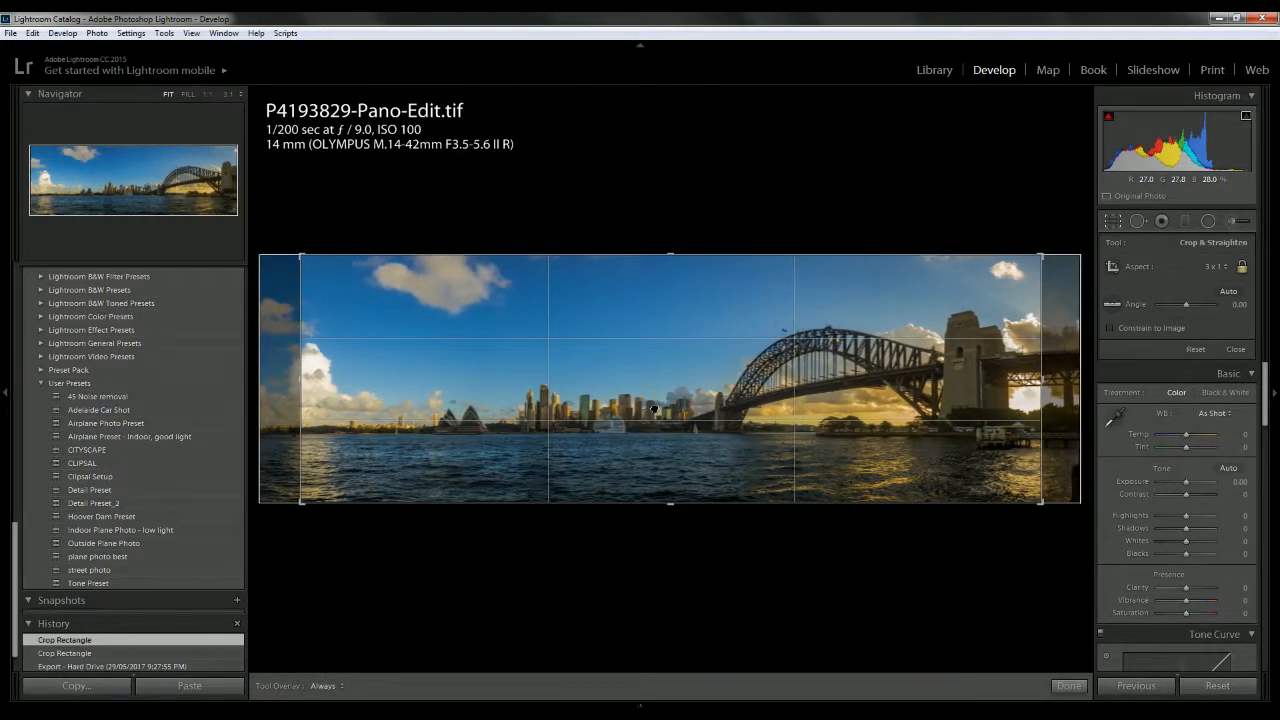
pyautogui.click(1078, 688)
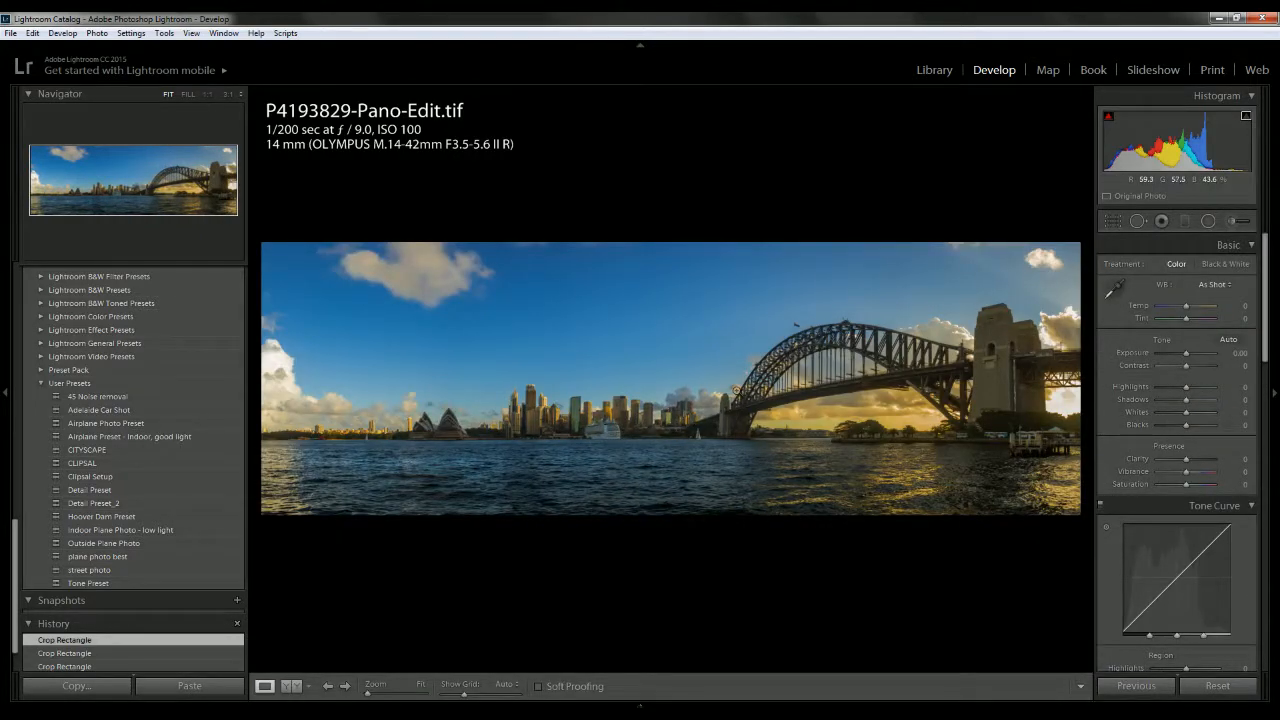
# - Undo the 3 x 1 crop and its repositioning, and finish cropping at the original aspect
pyautogui.hotkey('ctrl', 'z')
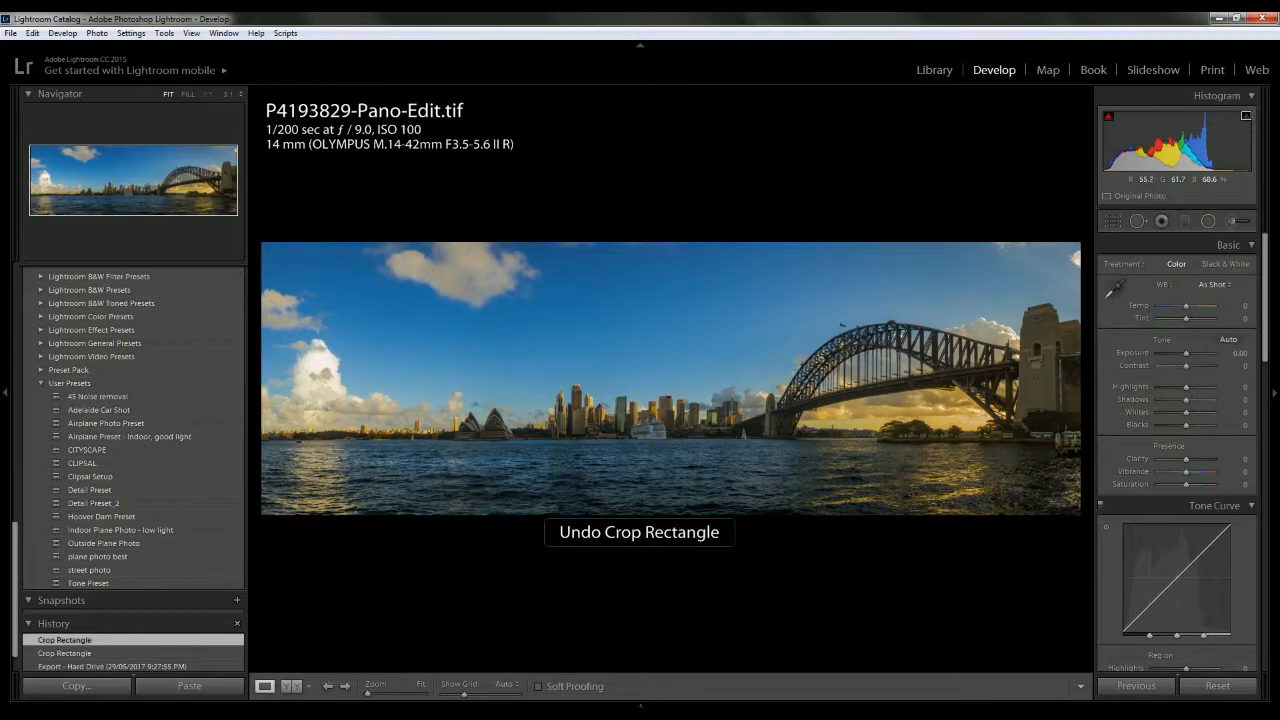
pyautogui.click(1116, 221)
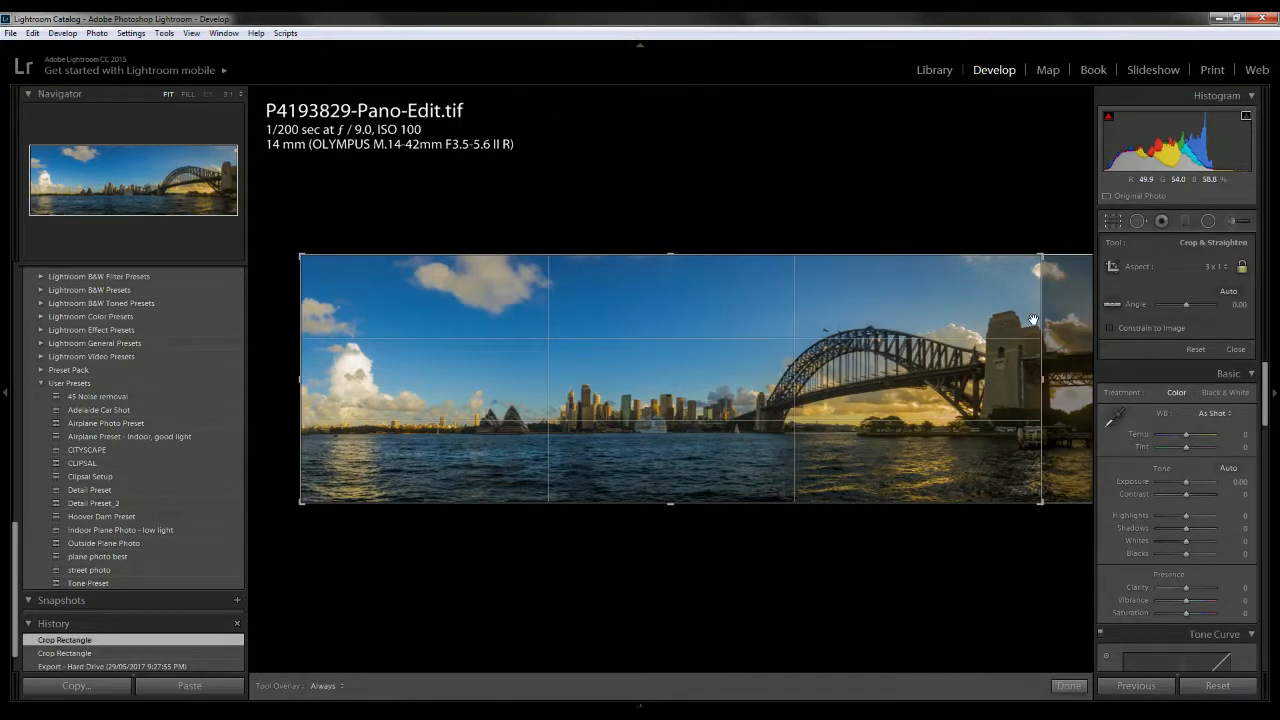
pyautogui.hotkey('ctrl', 'z')
pyautogui.hotkey('ctrl', 'z')
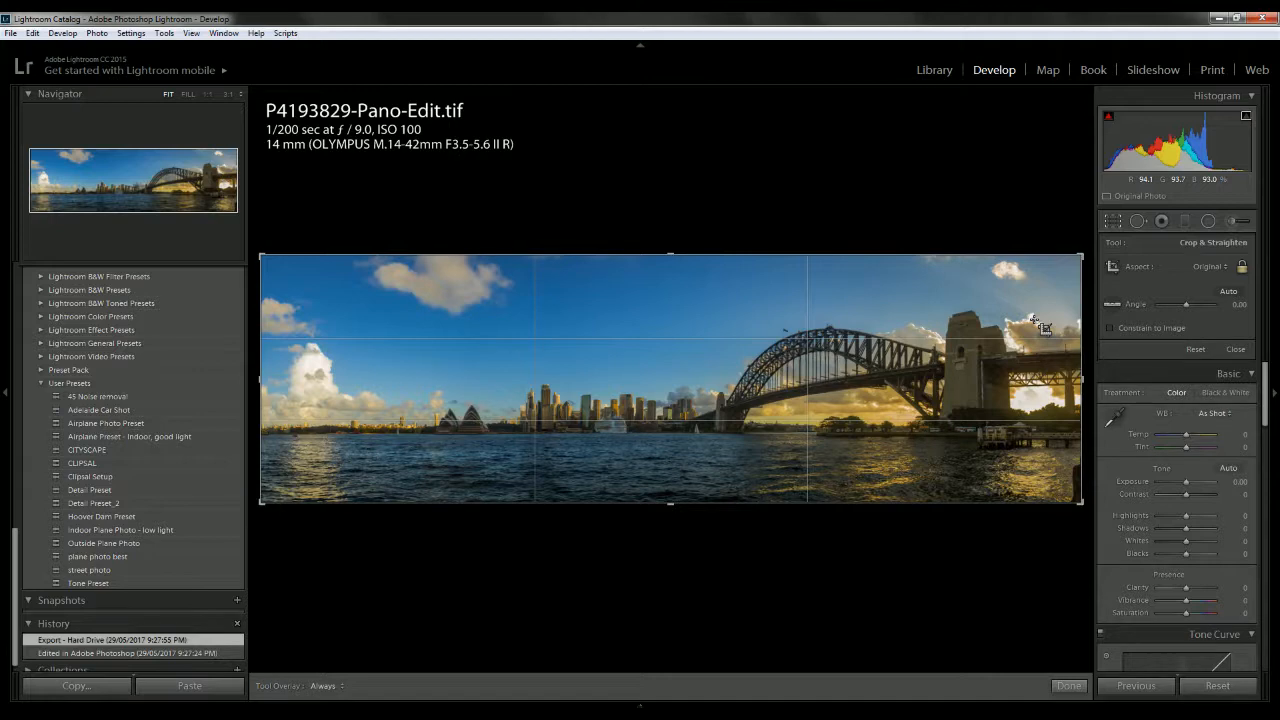
pyautogui.click(1067, 686)
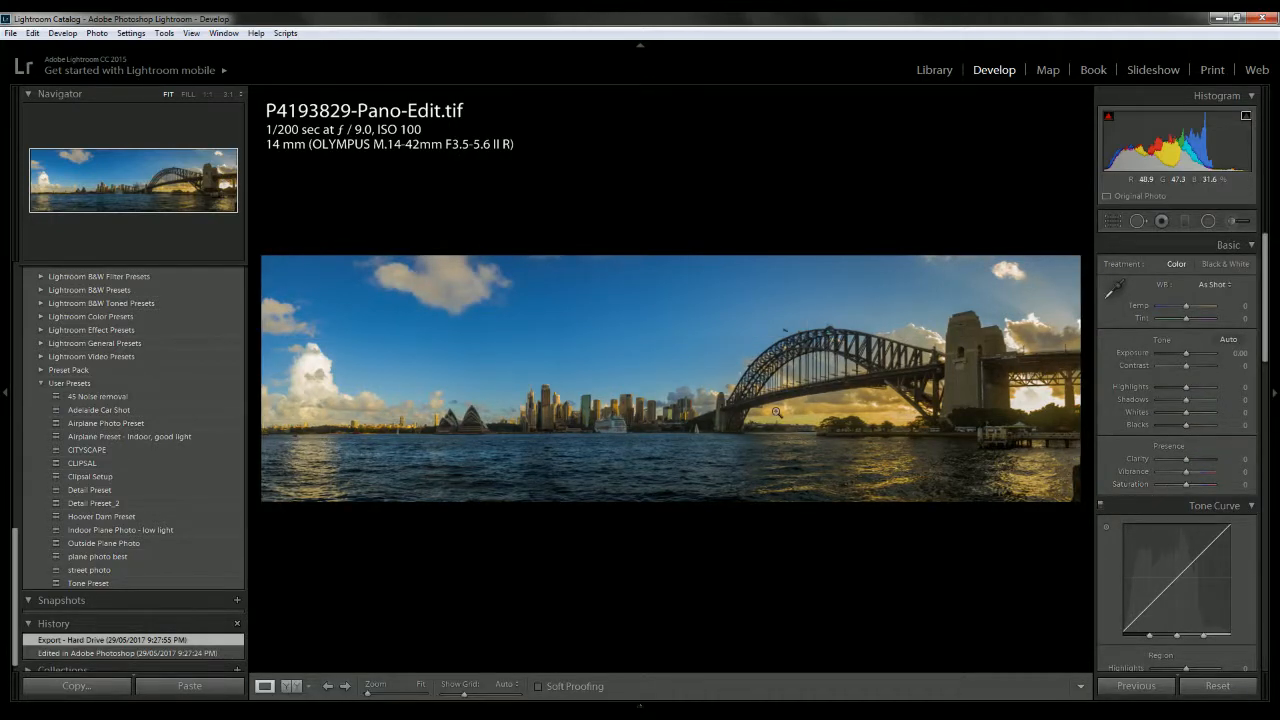